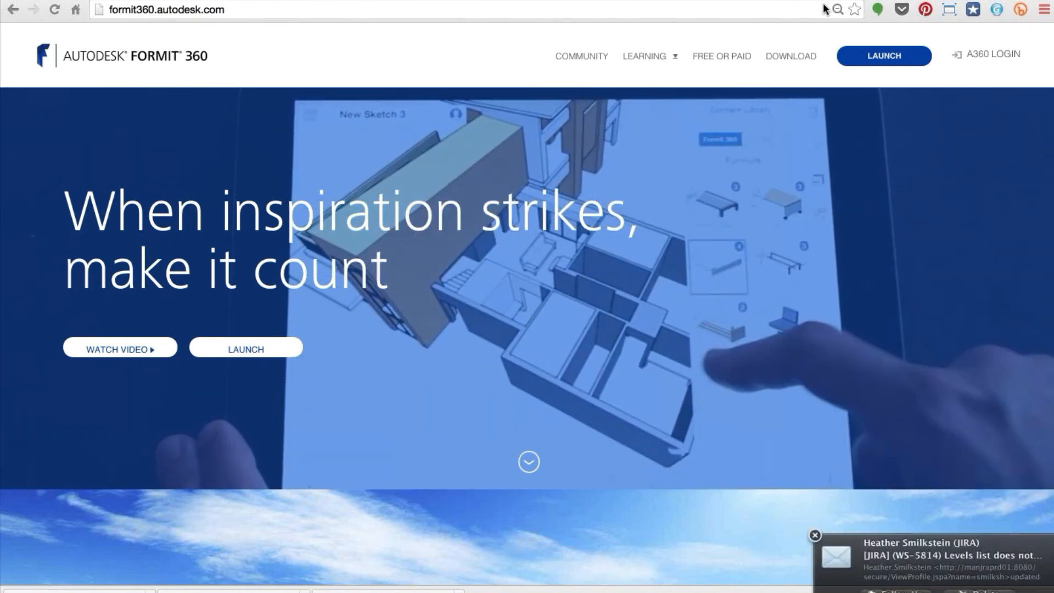
Dismiss the incoming mail notification
click(814, 535)
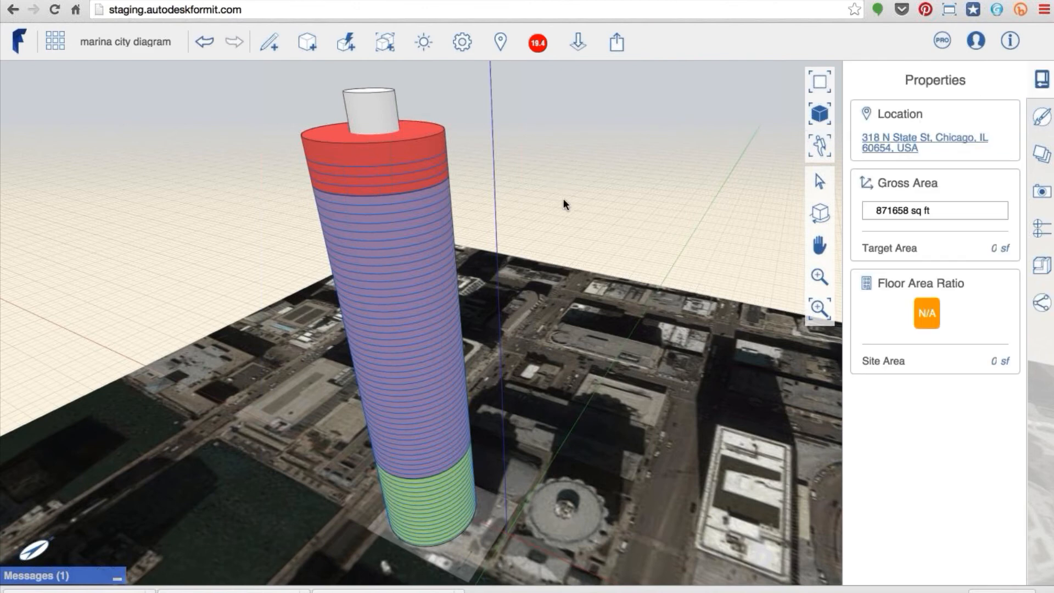
Examine the Marina City tower massing and its surrounding satellite-image site from several angles and distances
scroll(530, 195, up, 2)
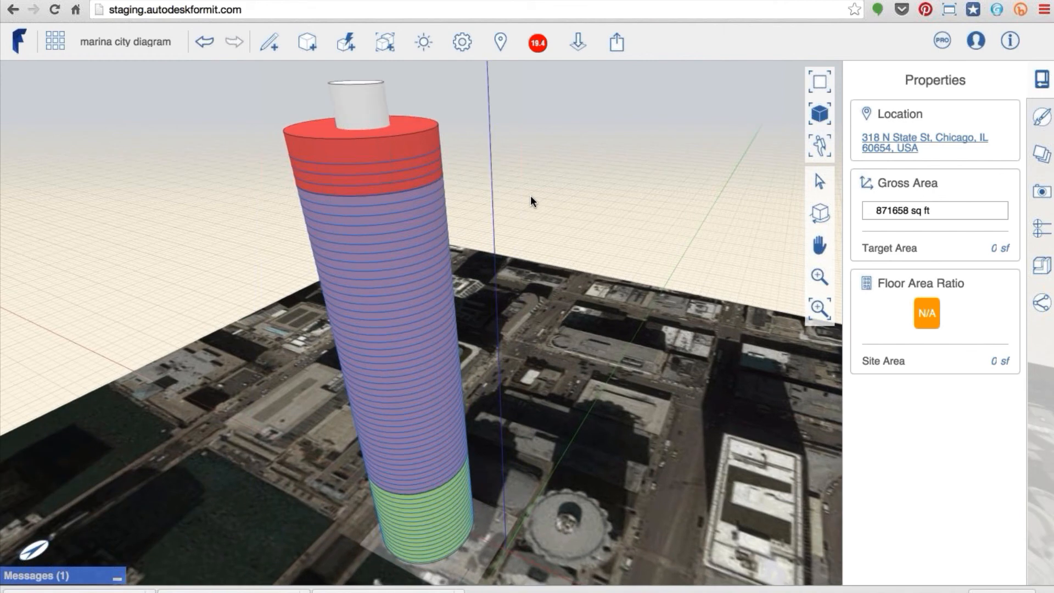
scroll(530, 196, down, 1)
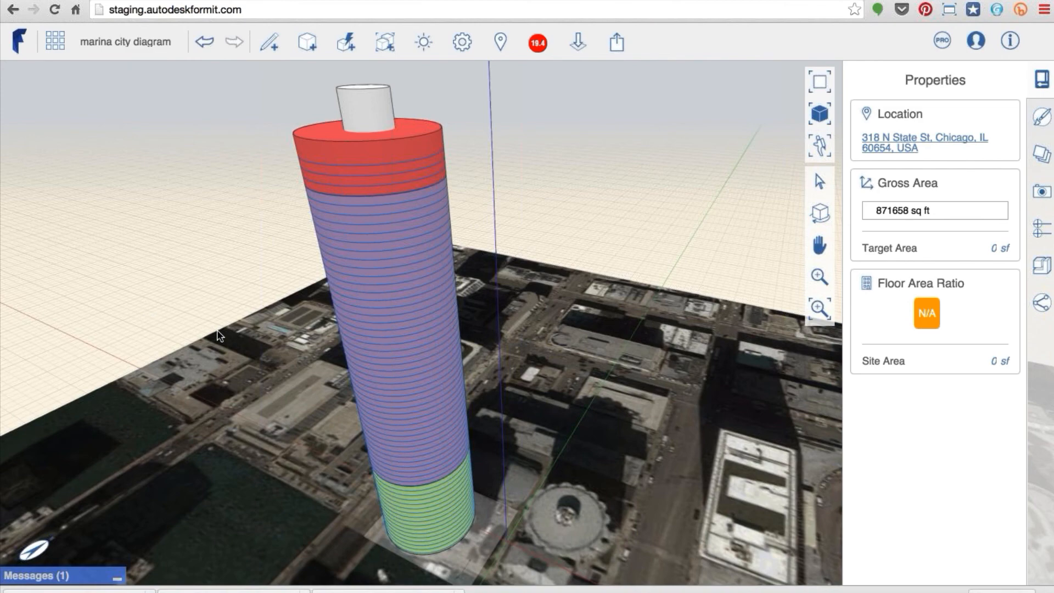
middle_drag(186, 329, 197, 392)
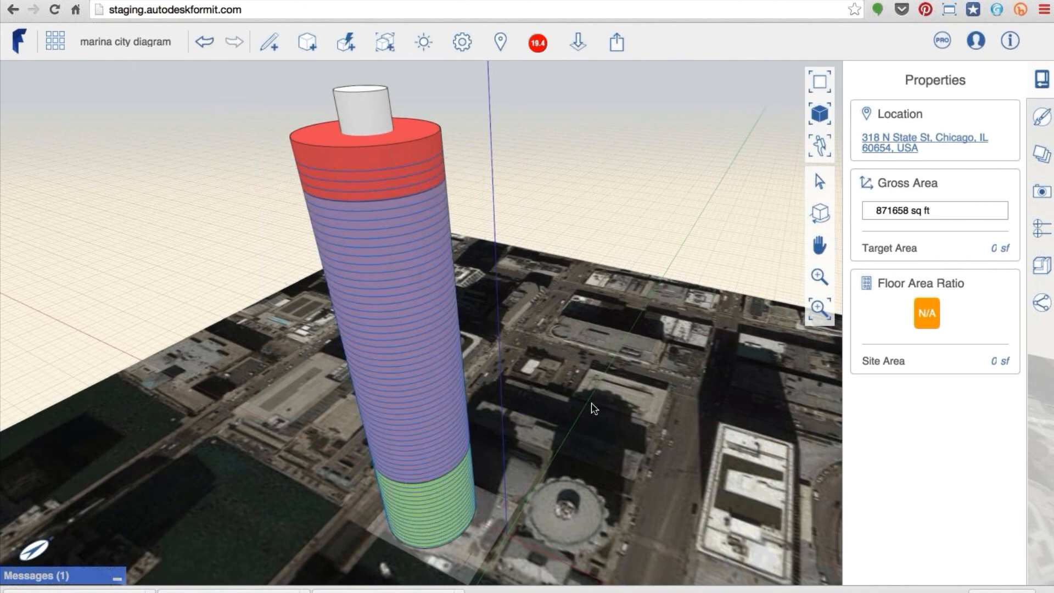
right_drag(592, 409, 583, 419)
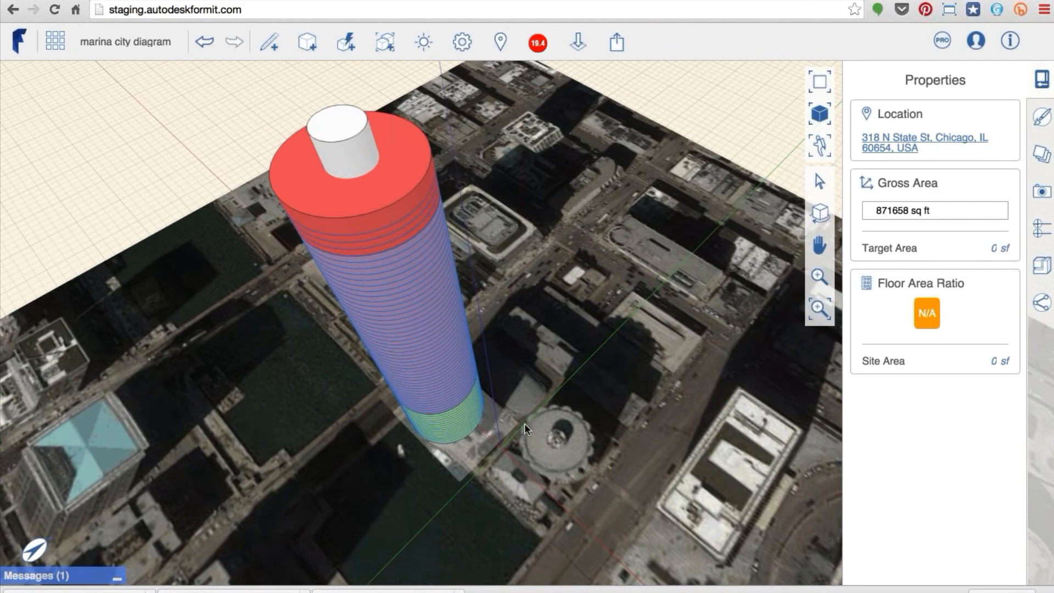
right_drag(416, 391, 404, 168)
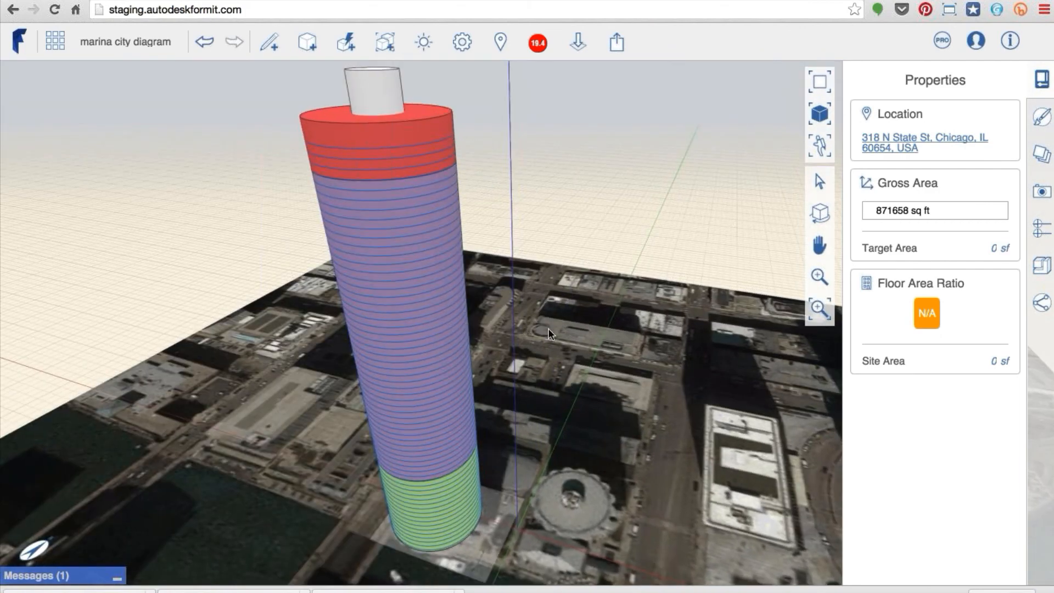
scroll(548, 328, up, 3)
scroll(549, 328, down, 5)
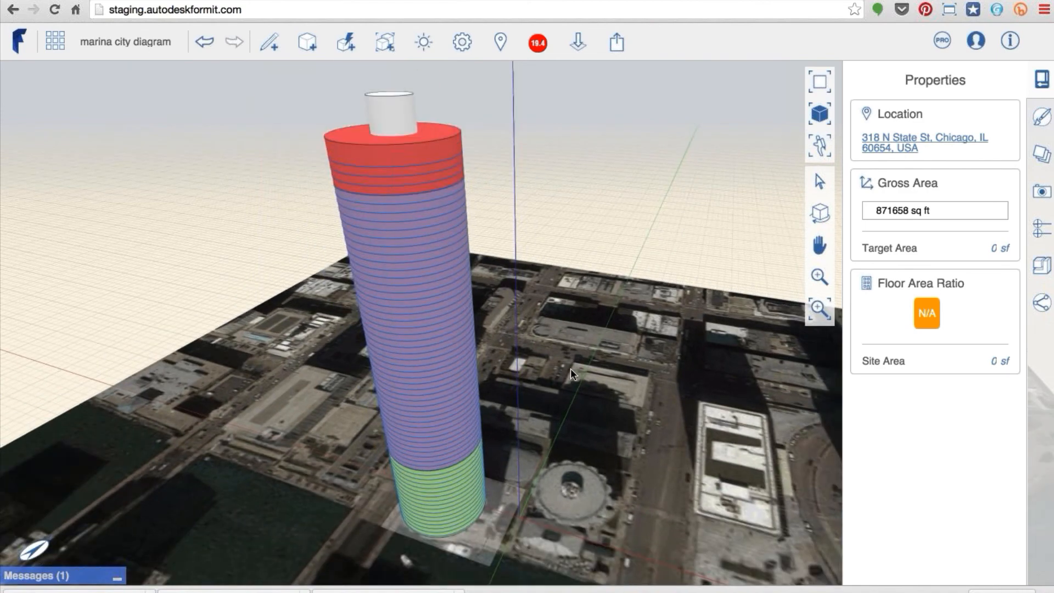
scroll(571, 369, up, 1)
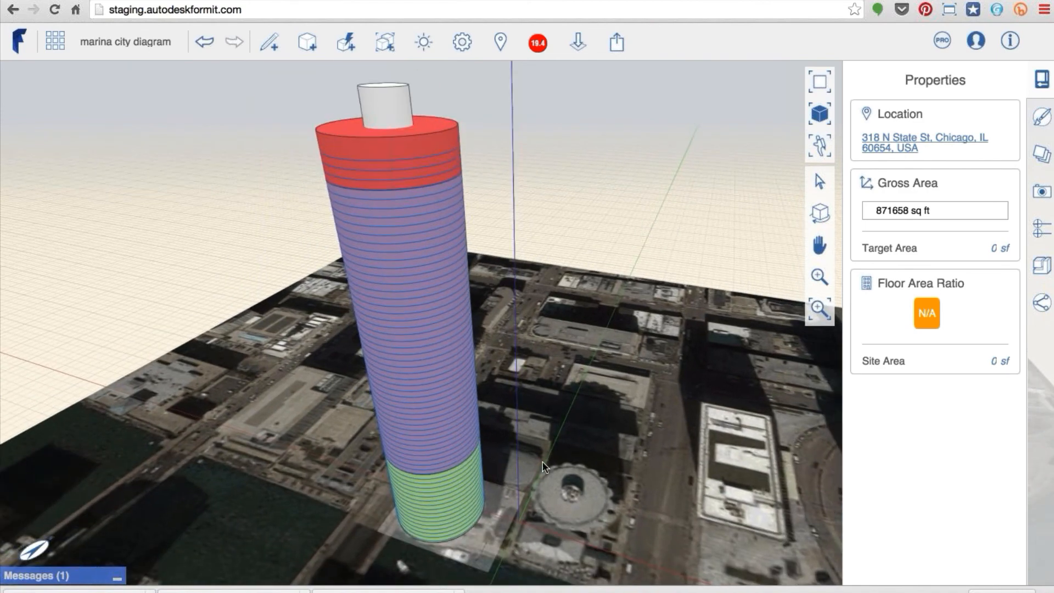
right_drag(542, 462, 558, 436)
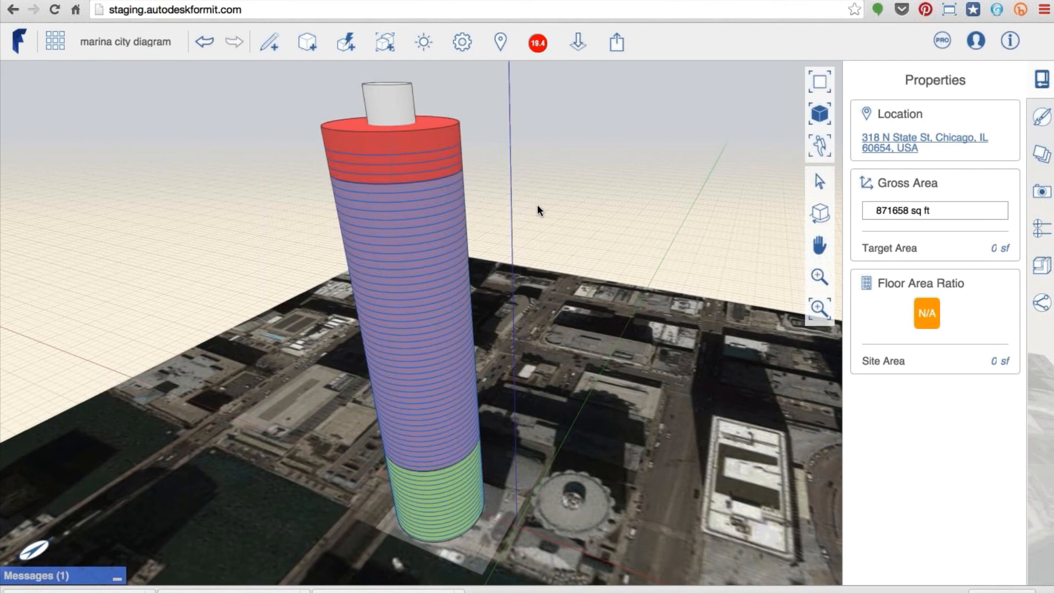
click(460, 369)
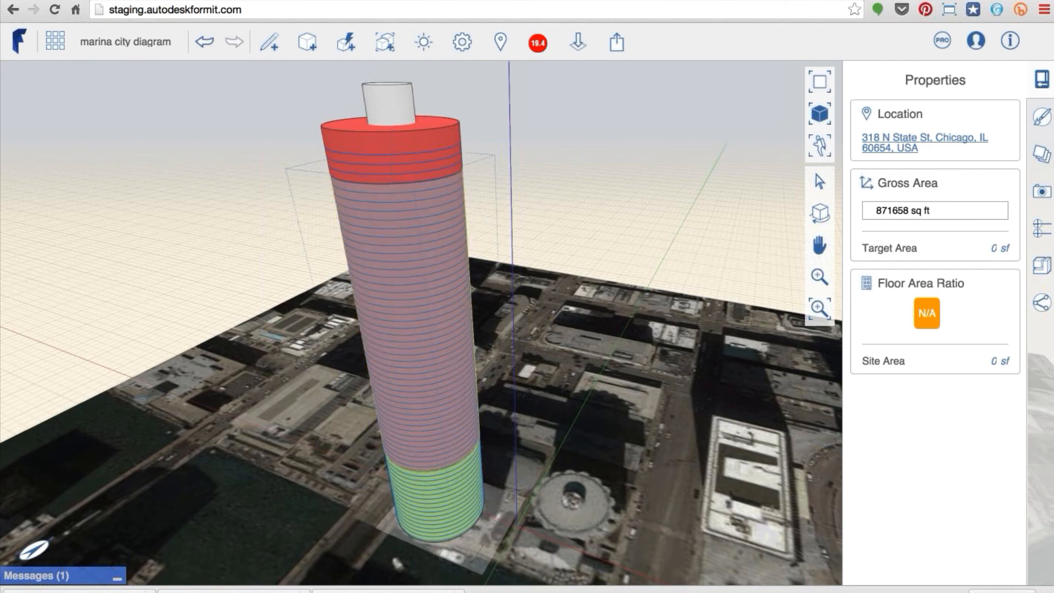
click(517, 225)
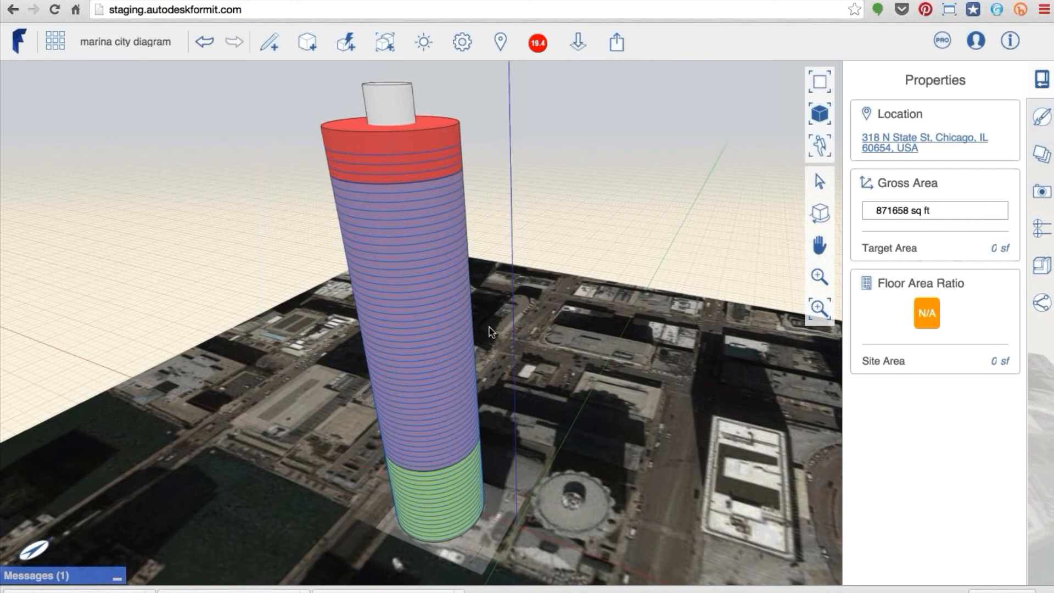
right_drag(302, 215, 314, 236)
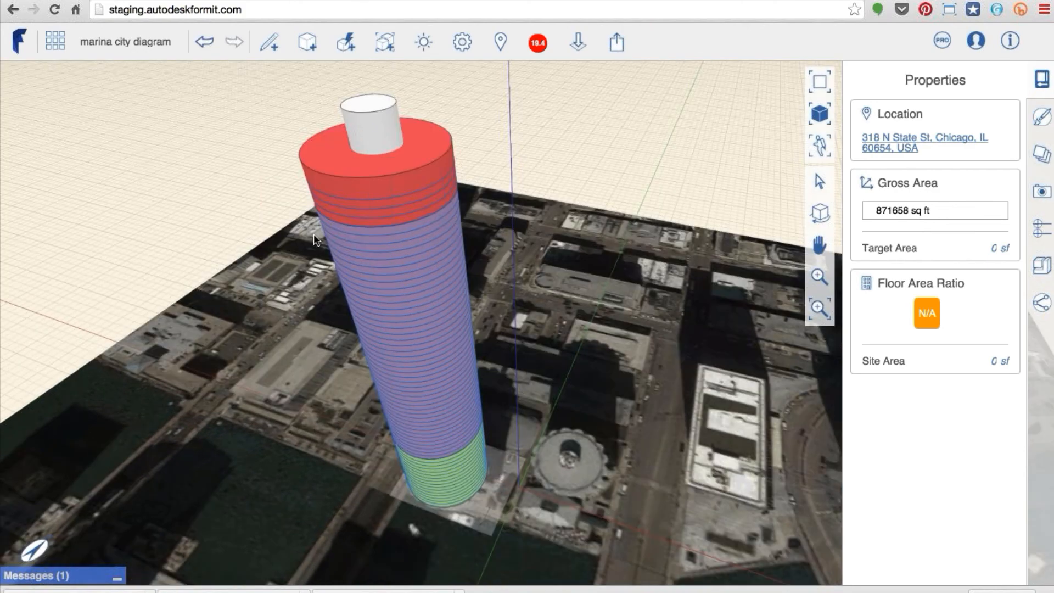
right_drag(467, 260, 468, 252)
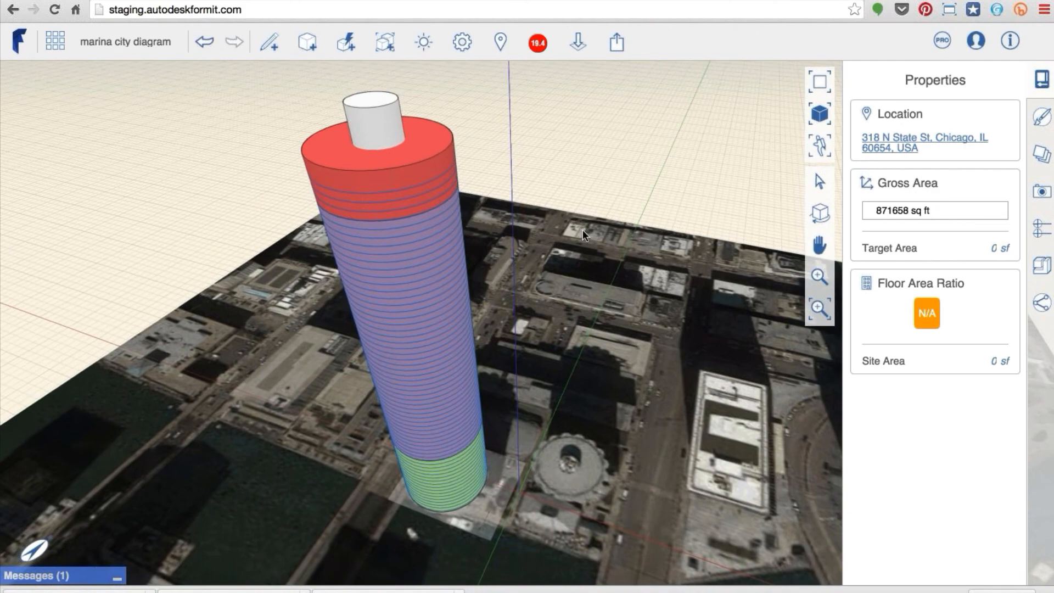
right_drag(582, 230, 758, 211)
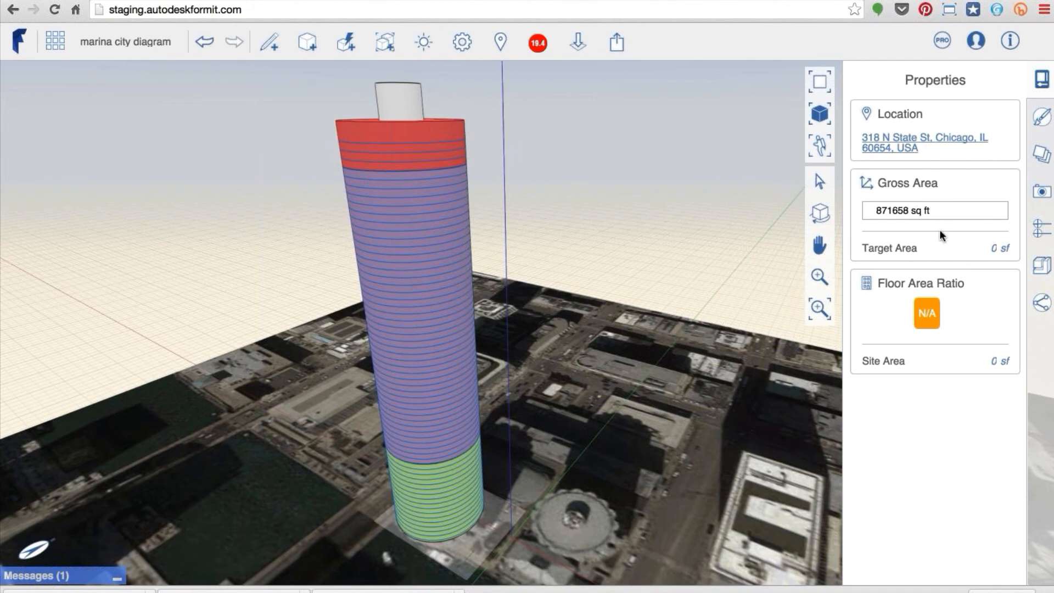
click(991, 250)
text(10,000,00)
text(0)
key(Return)
Set the target area for the project's gross area to 1,000,000 sf
click(961, 251)
text(1000000)
key(Return)
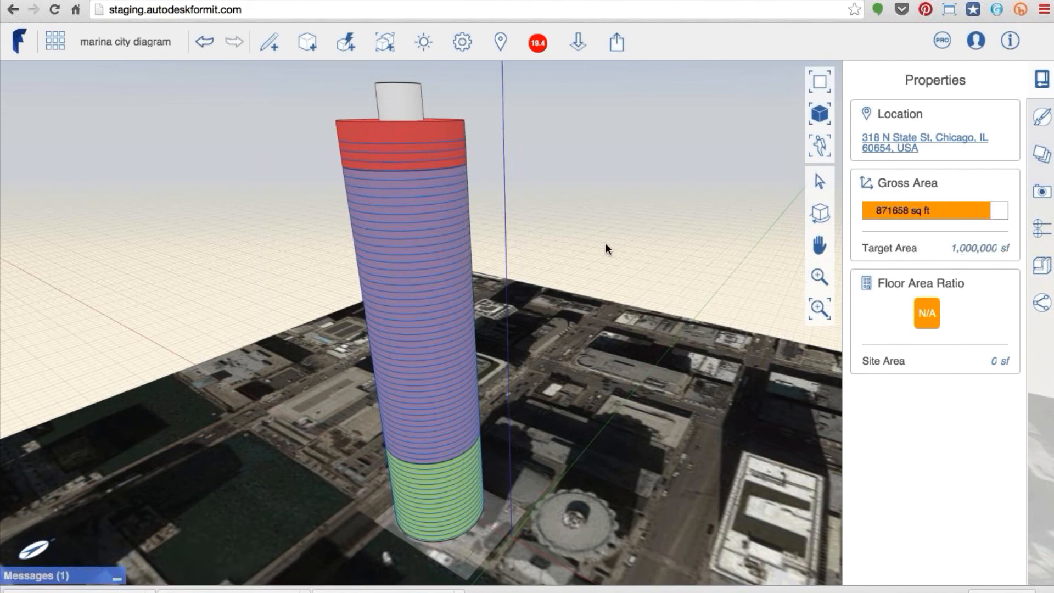
scroll(601, 272, up, 3)
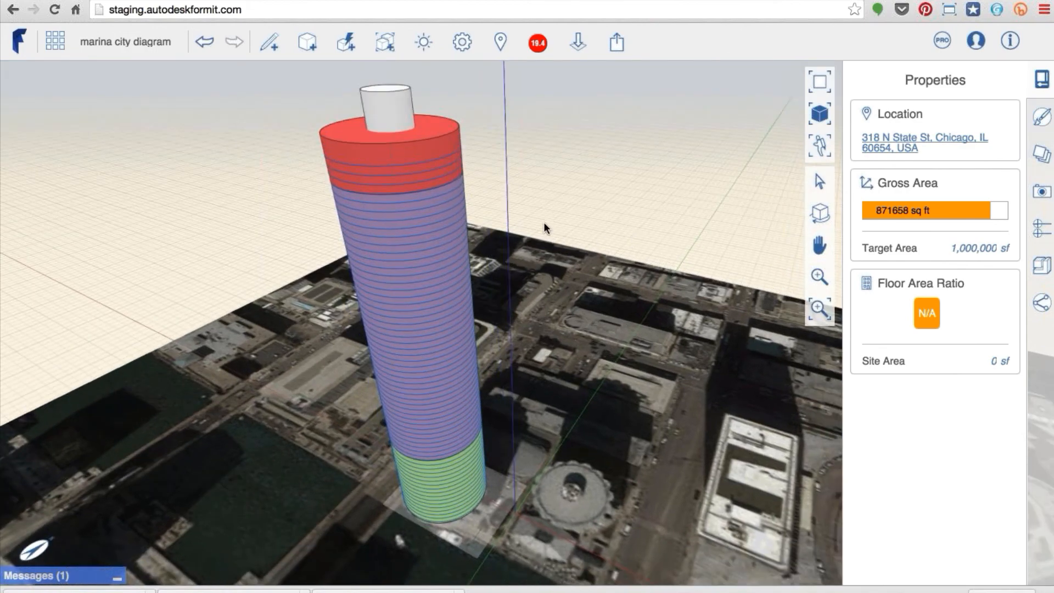
click(433, 255)
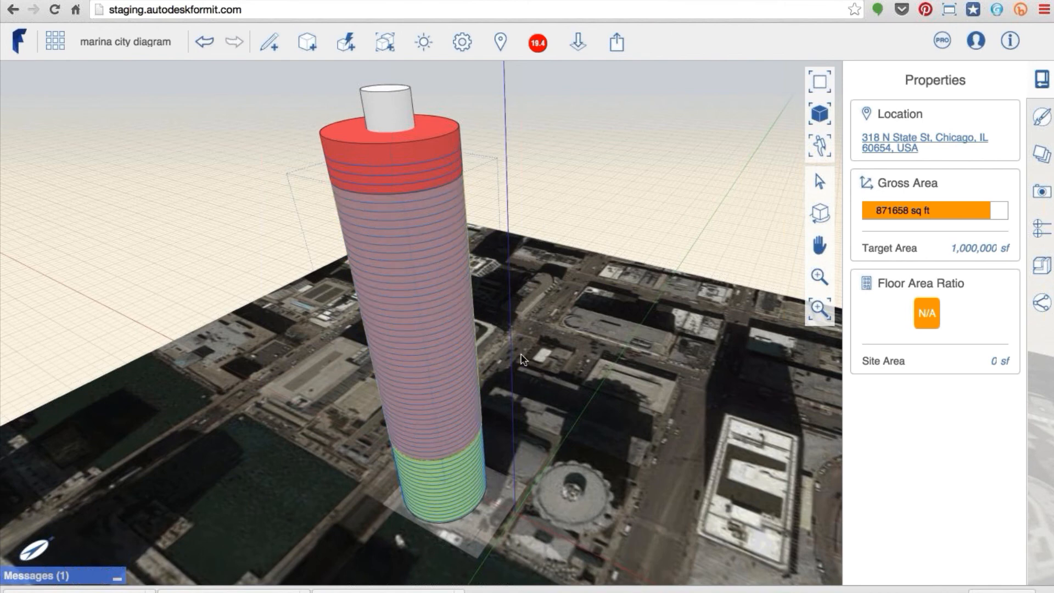
click(604, 273)
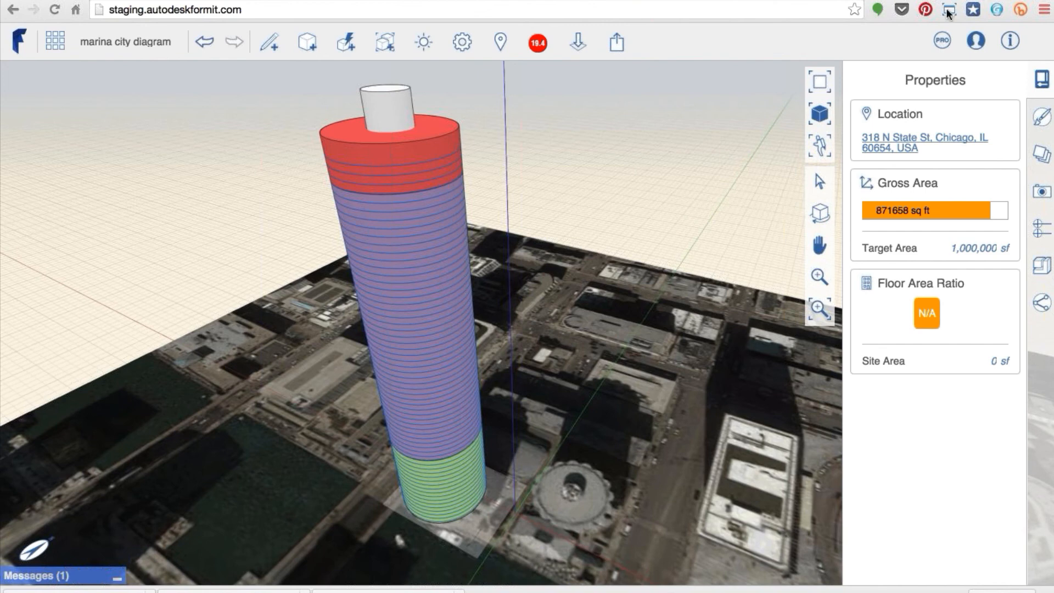
click(941, 44)
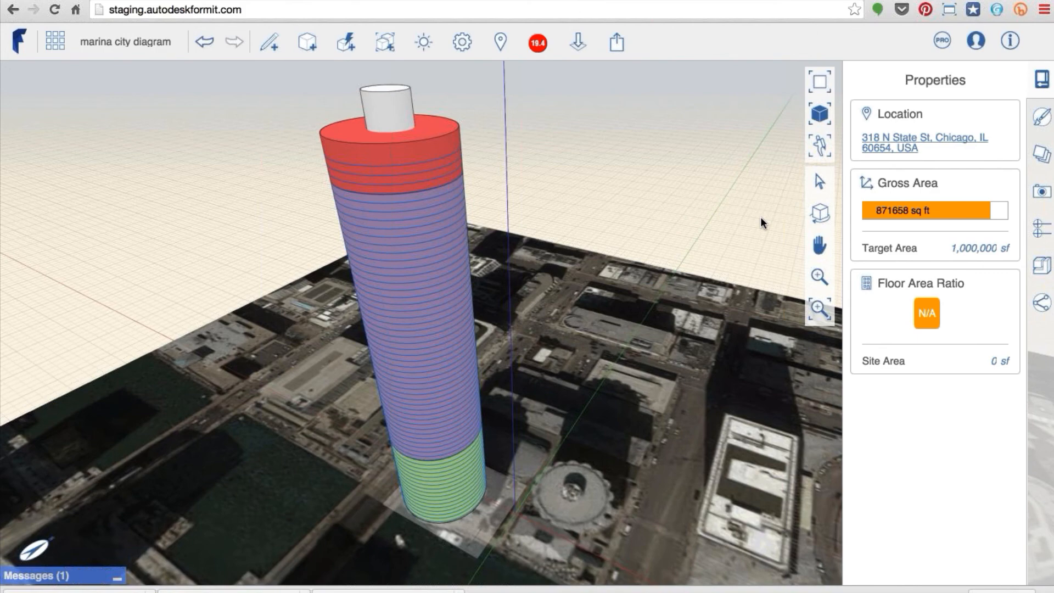
middle_drag(760, 221, 628, 222)
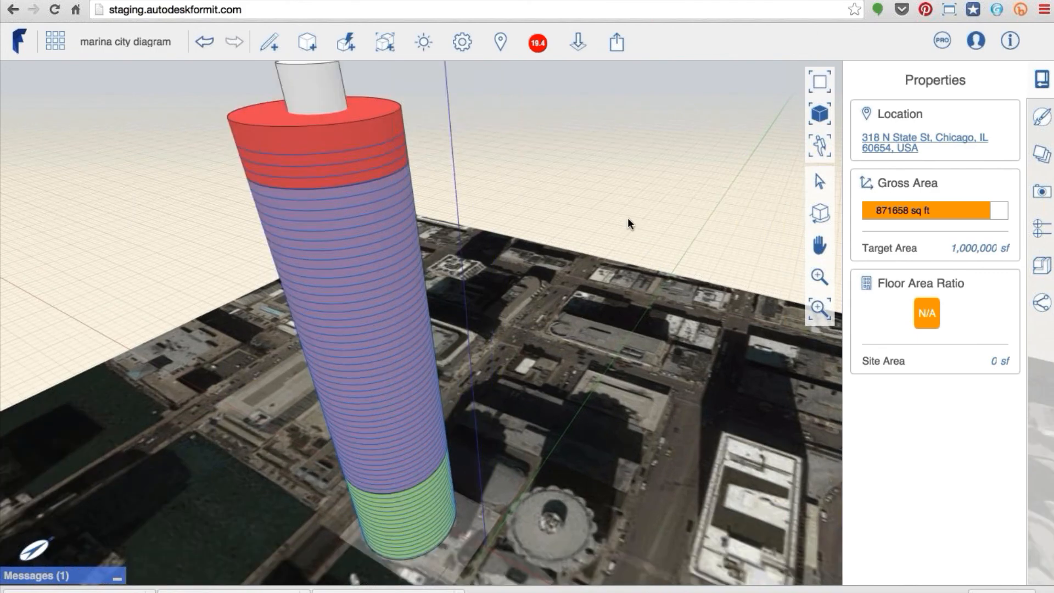
scroll(631, 222, down, 1)
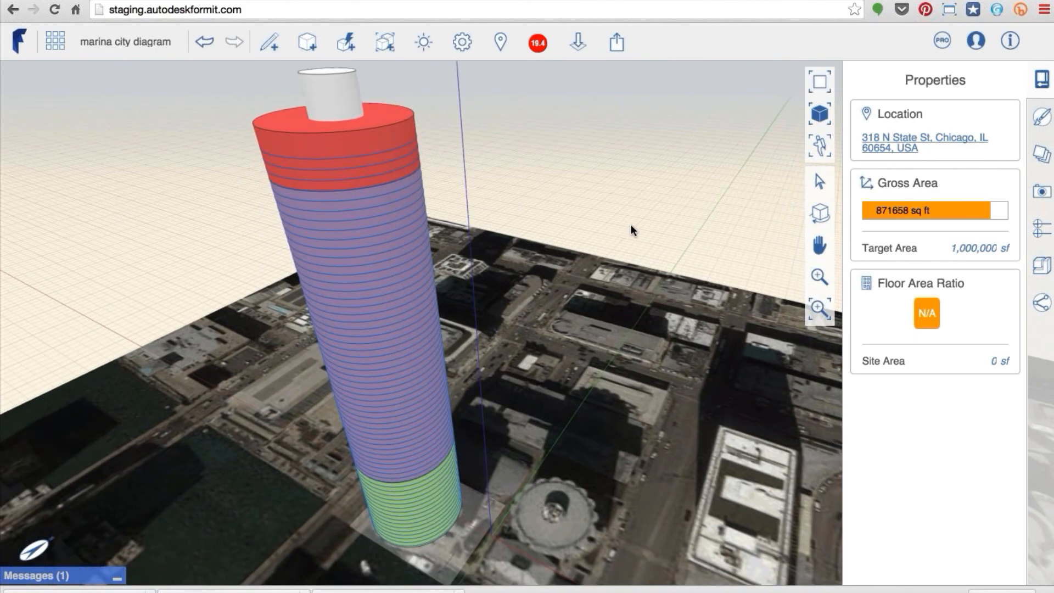
scroll(630, 224, down, 1)
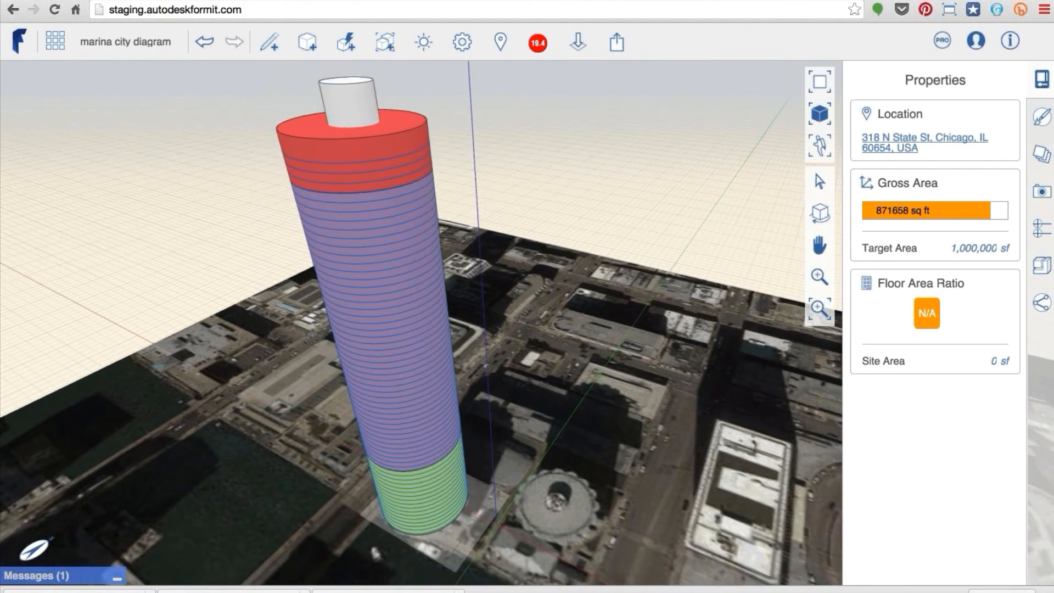
Show the collaboration options and participants of the shared sketch, with the selection tool active
click(1041, 303)
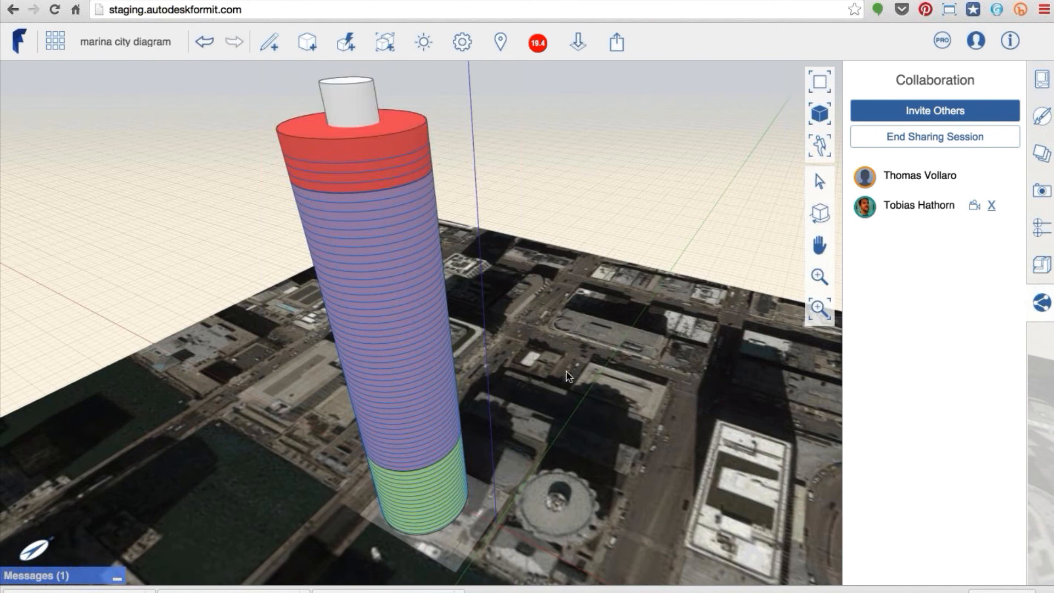
key(Escape)
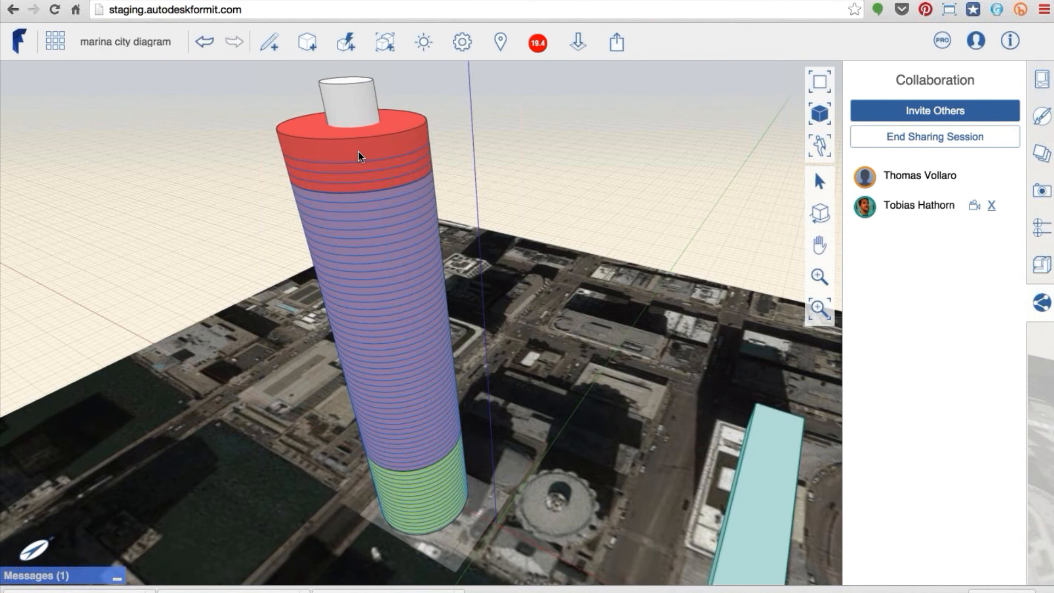
click(360, 157)
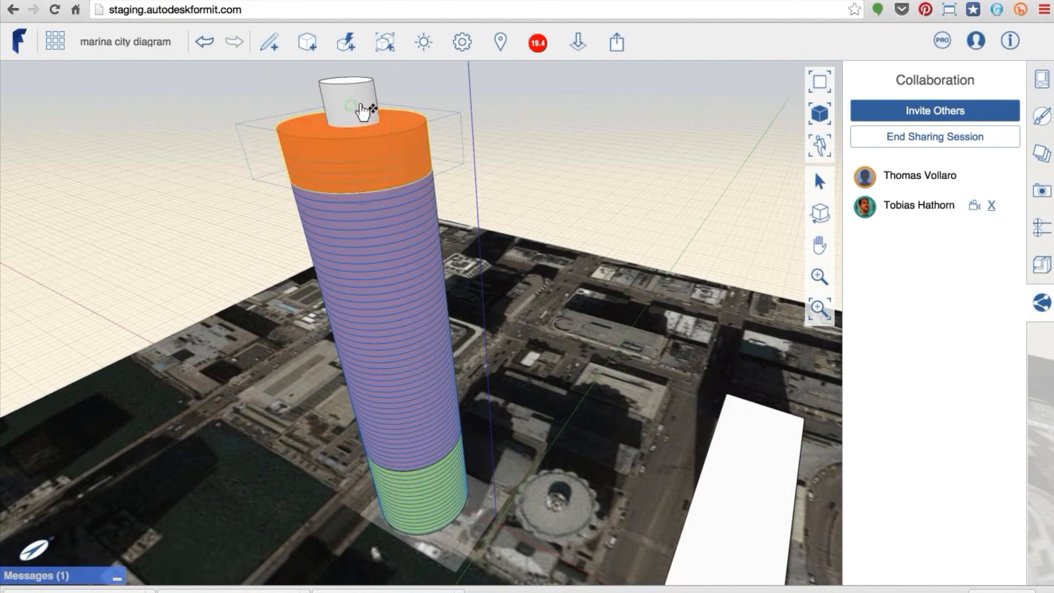
click(347, 100)
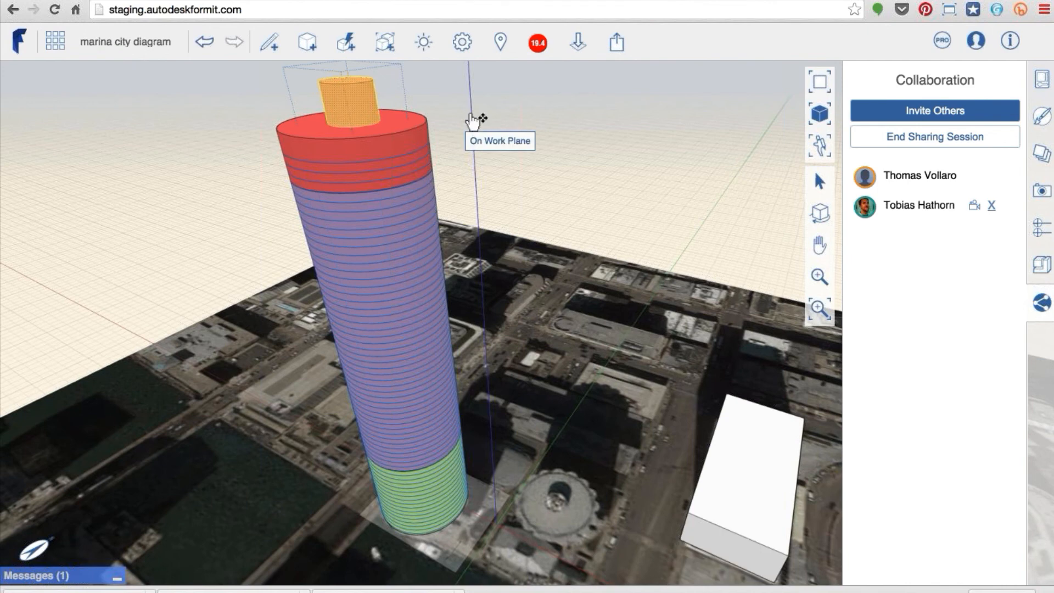
click(465, 115)
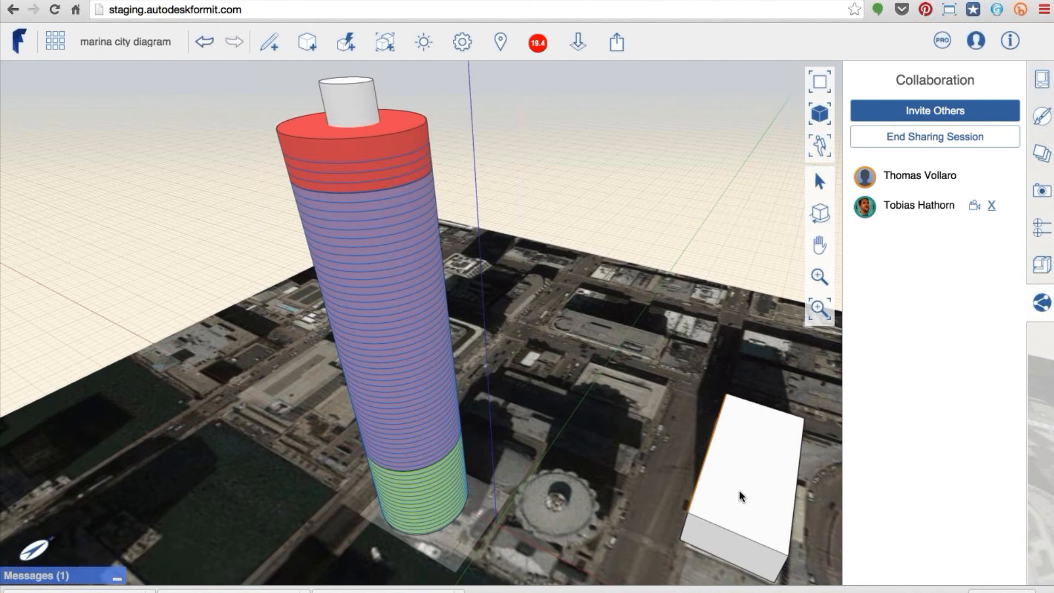
Pull the top face of the white box across the site from the tower upward to make the box taller
click(740, 496)
click(740, 496)
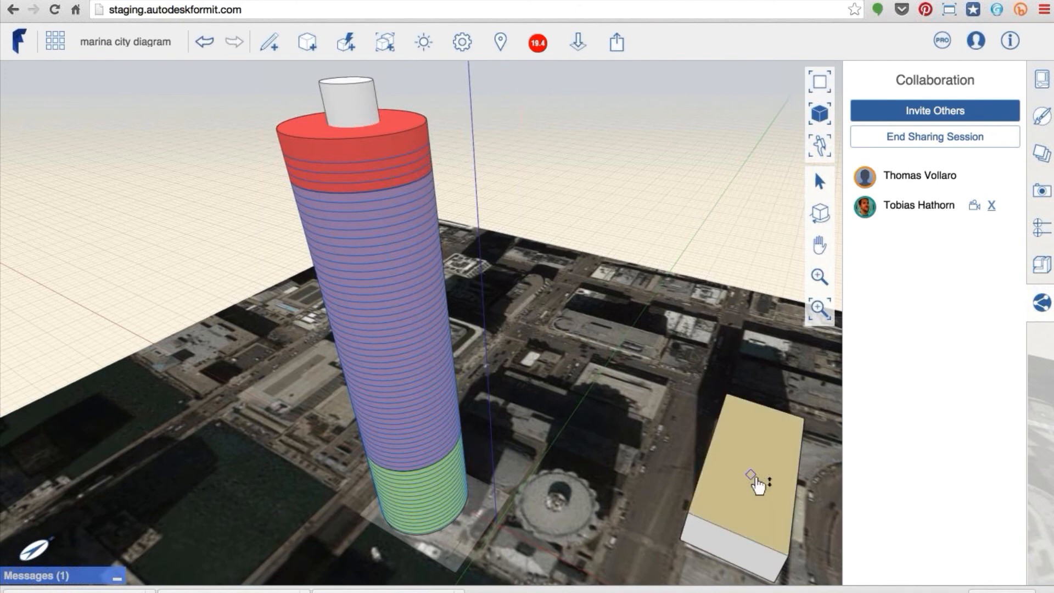
drag(722, 484, 732, 472)
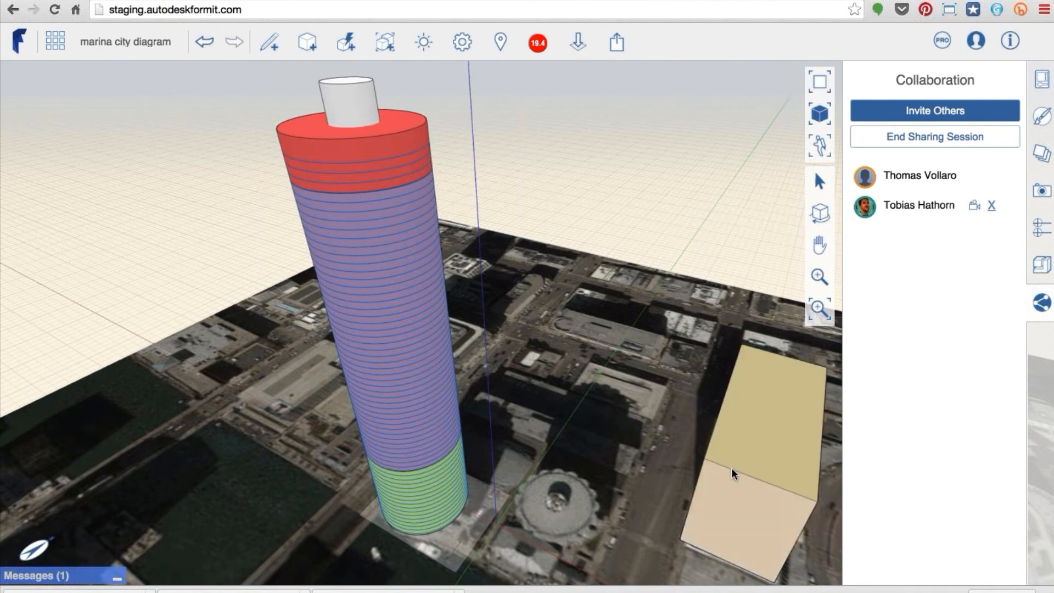
click(714, 202)
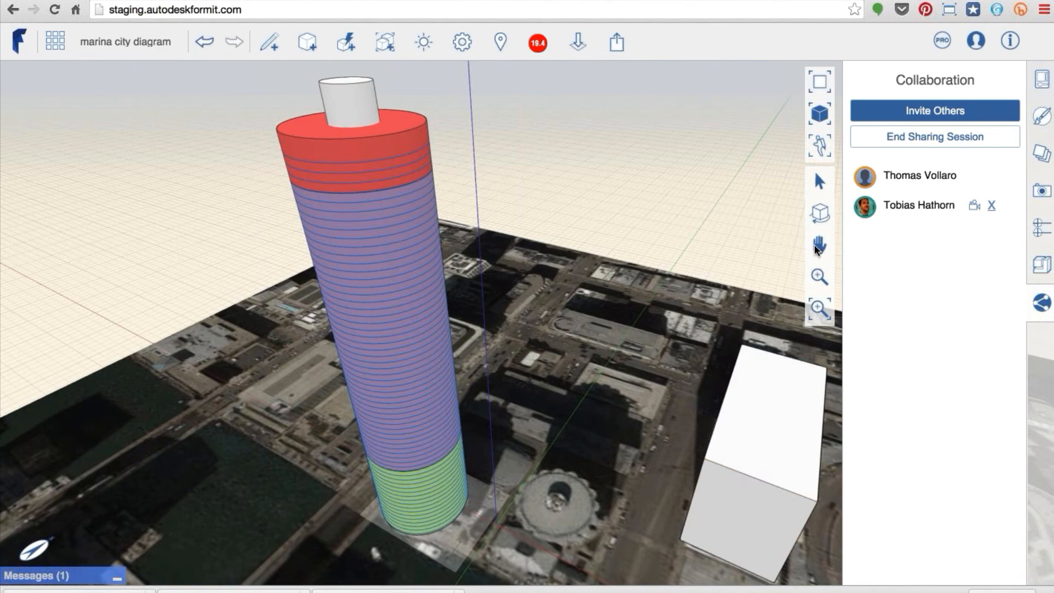
Pull a footprint on the block behind the large white box upward to form another building mass
click(816, 250)
drag(506, 327, 645, 411)
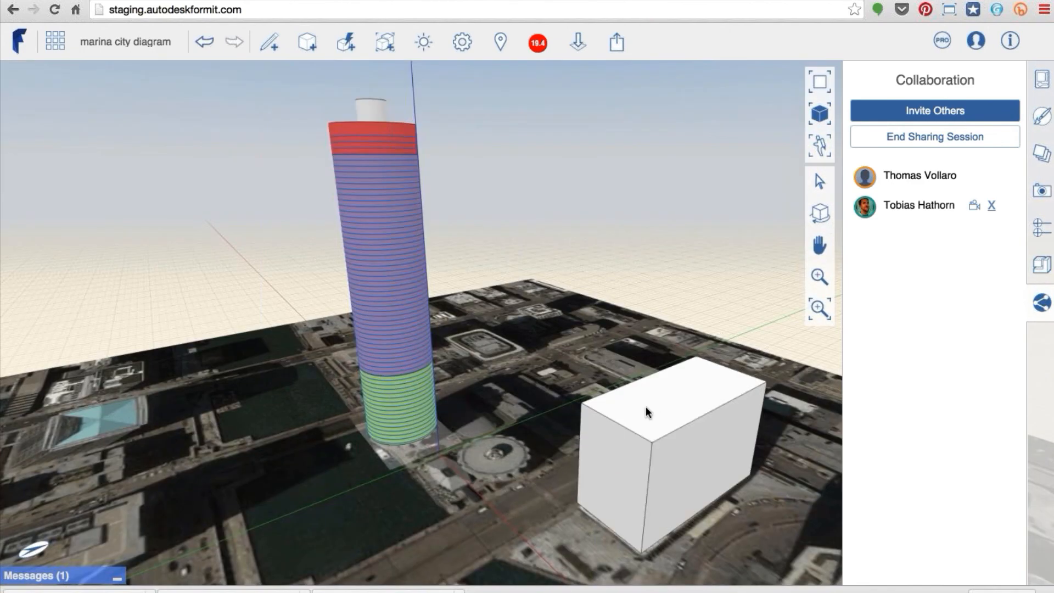
right_drag(646, 407, 641, 392)
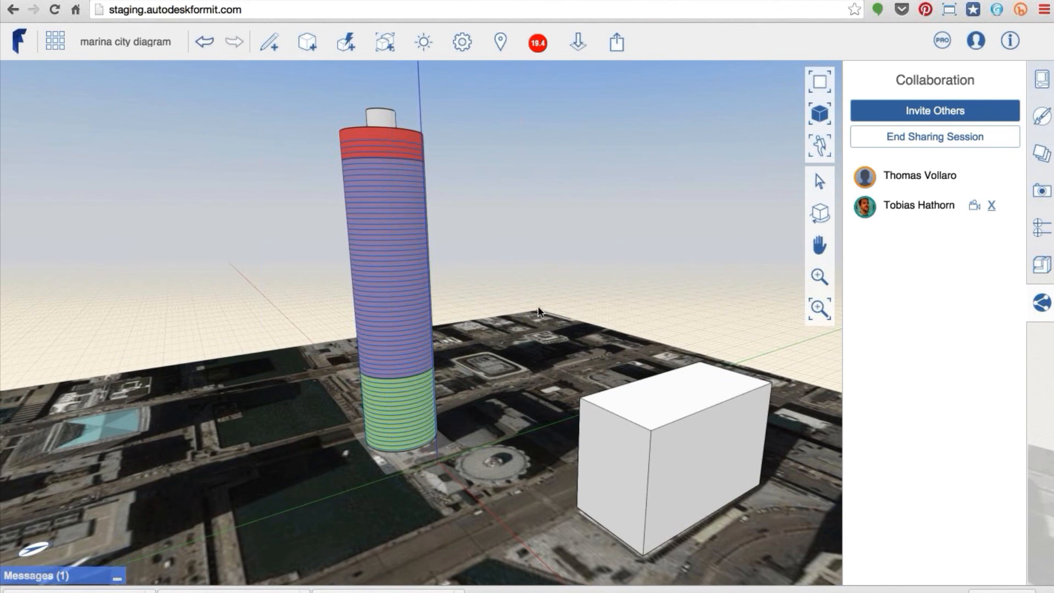
key(Escape)
drag(608, 373, 579, 345)
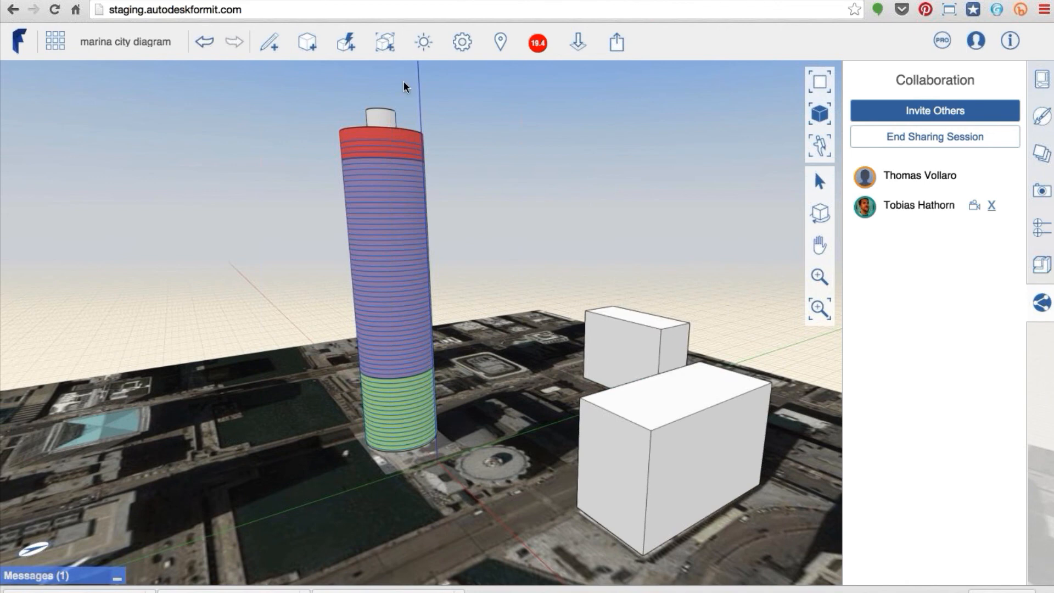
Draw a rectangular footprint with one side about 120' on the block behind the tower and extrude it into a box
click(277, 47)
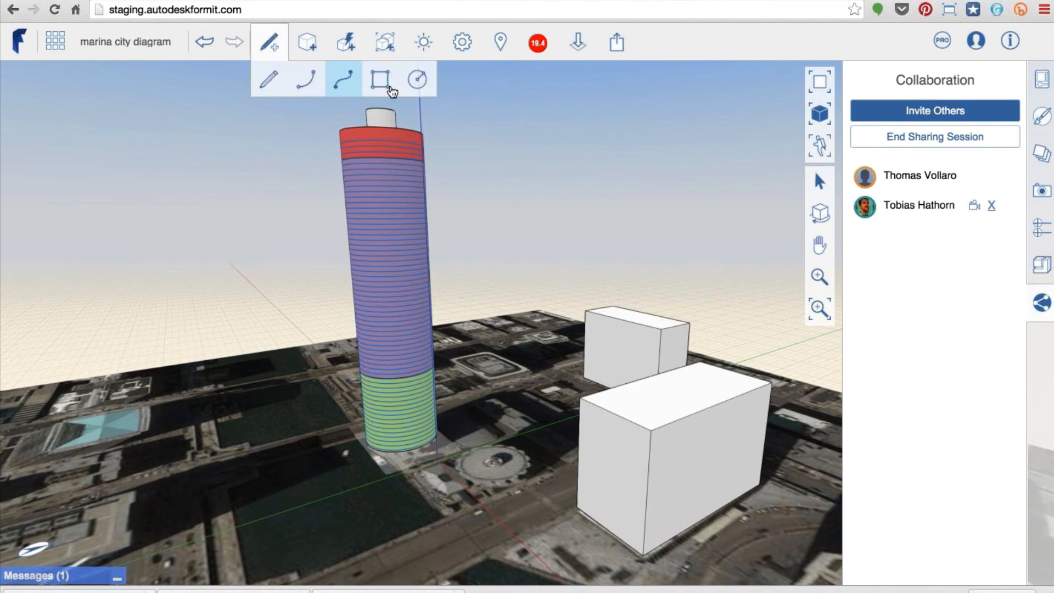
click(390, 86)
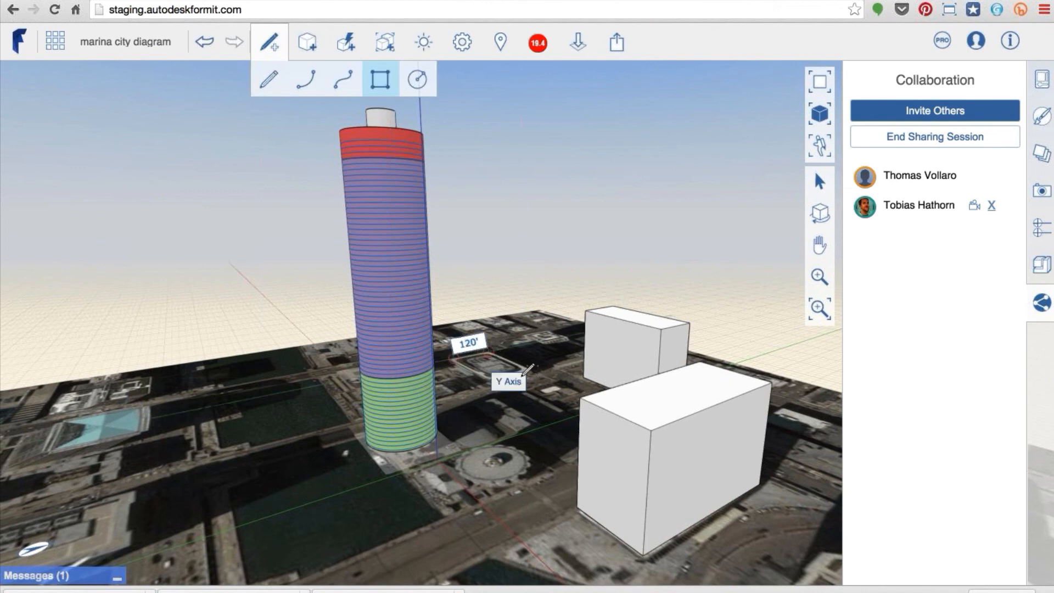
click(521, 372)
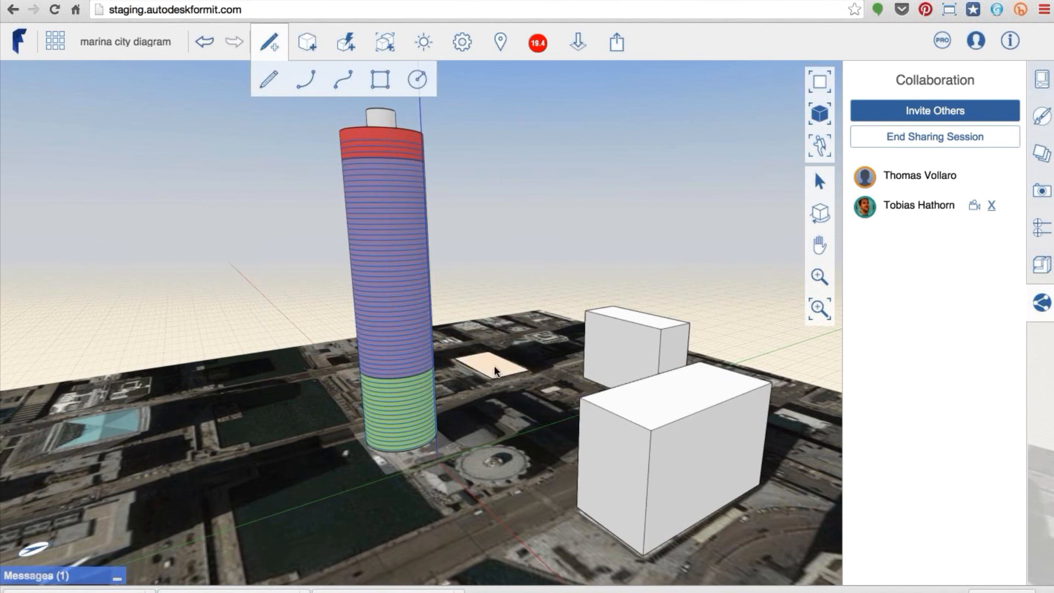
drag(494, 367, 535, 394)
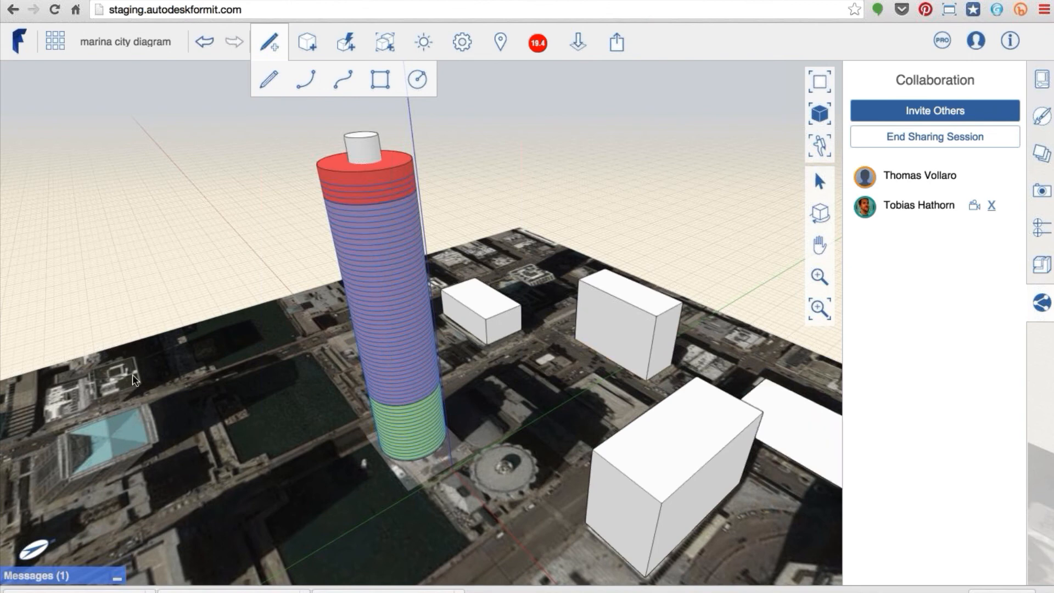
Draw a rectangle about 140' by 230' over the teal-roofed building on the satellite image and extrude it into a box
key(r)
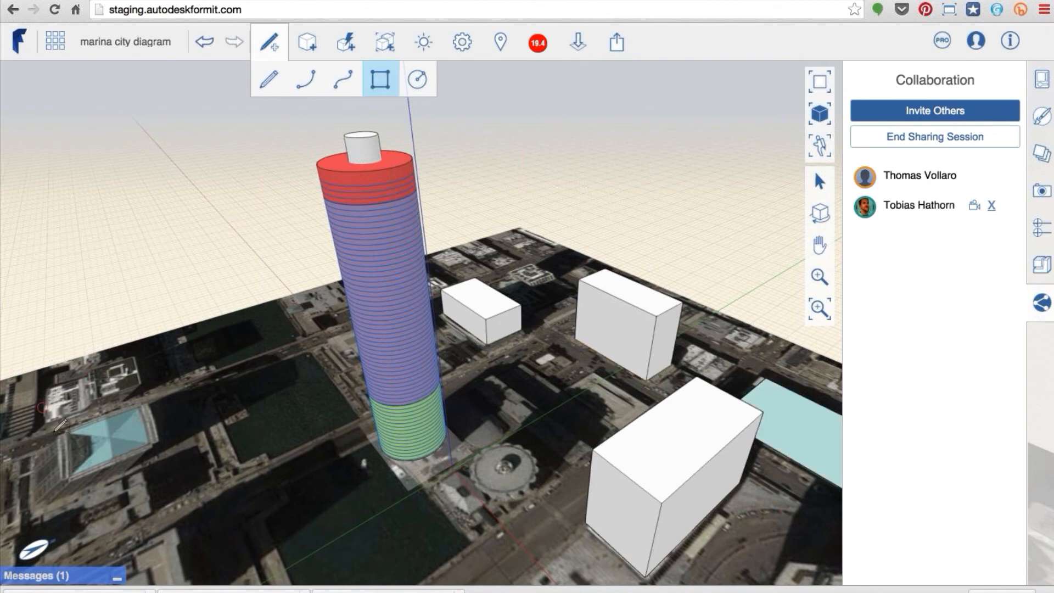
click(36, 454)
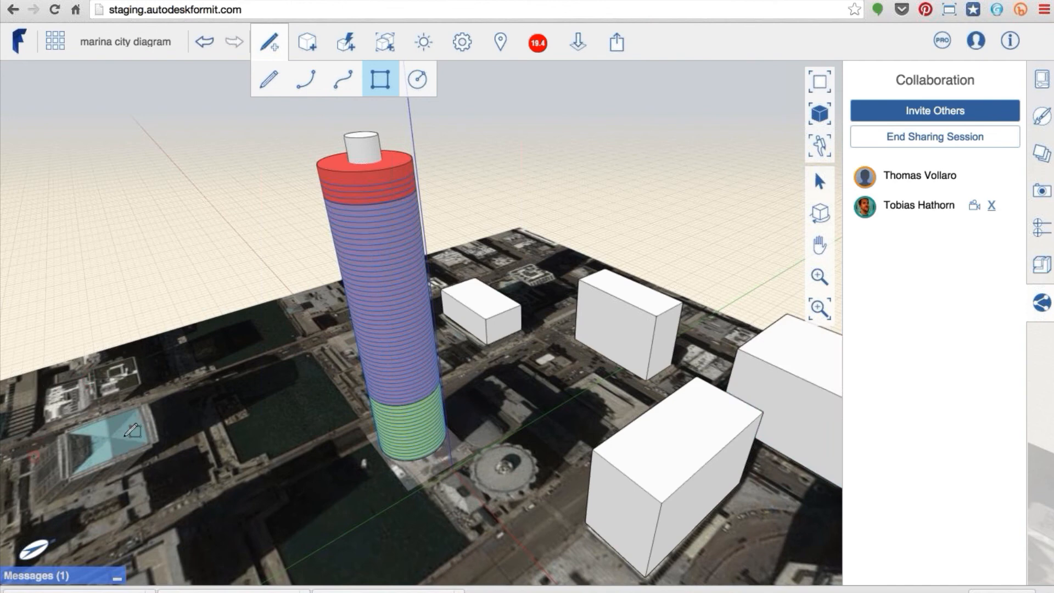
click(127, 425)
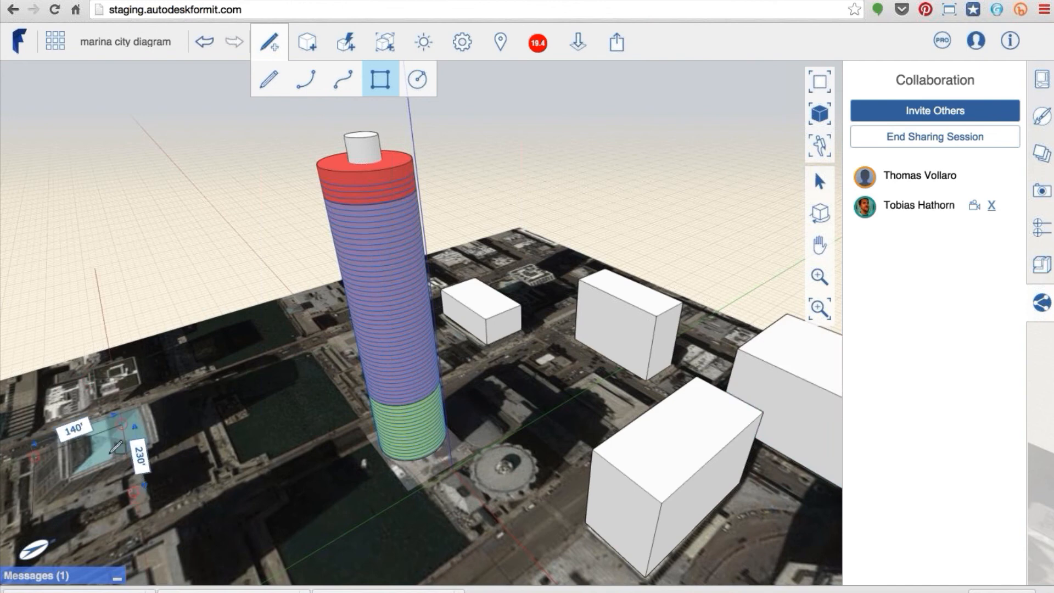
click(134, 488)
drag(101, 477, 139, 478)
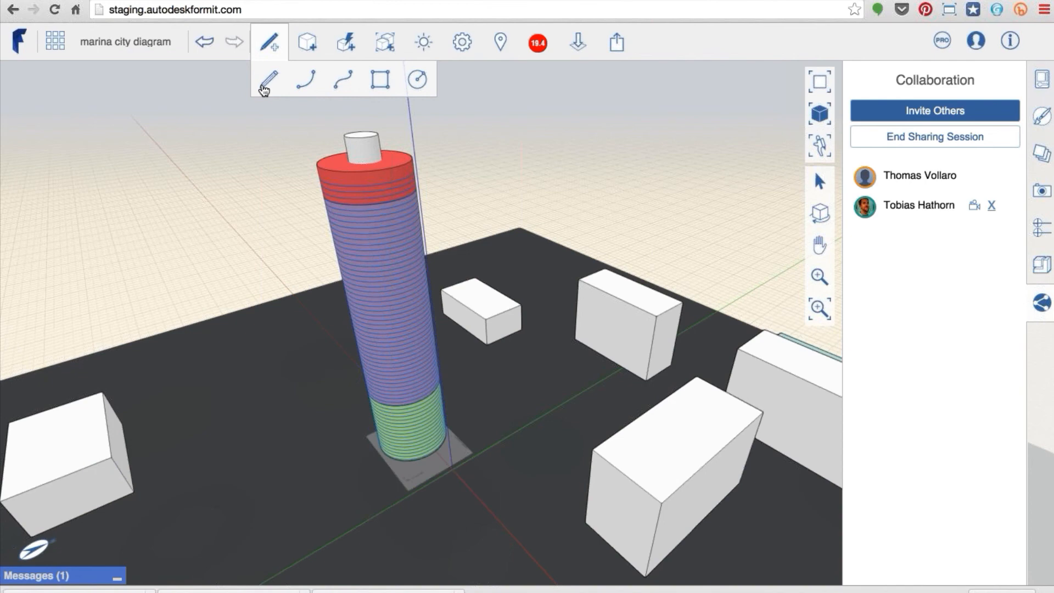
Leave the line tool and follow the other participant's camera view in the shared sketch
click(269, 82)
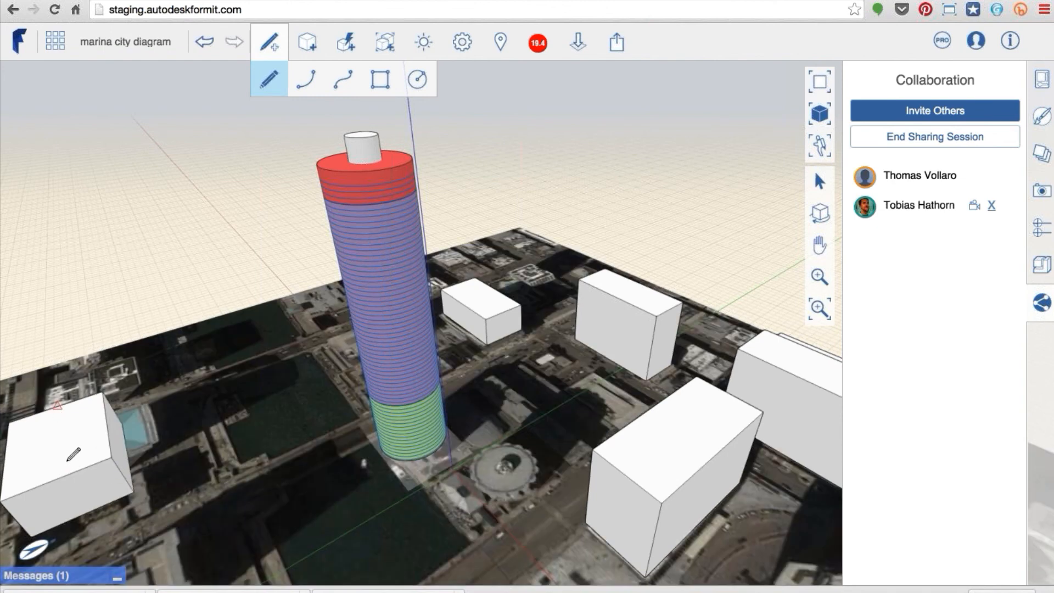
click(75, 445)
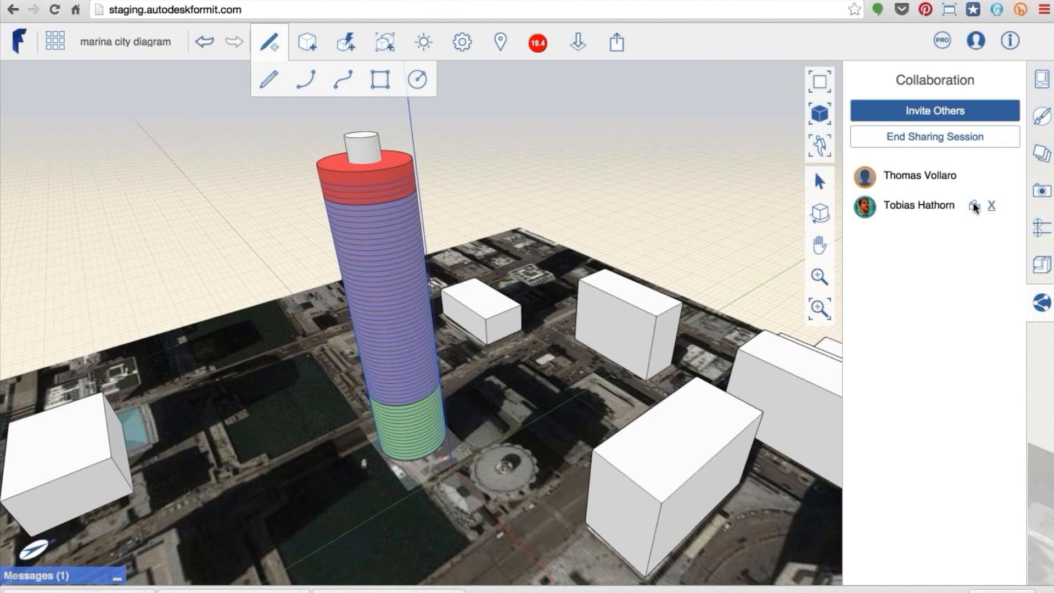
click(974, 207)
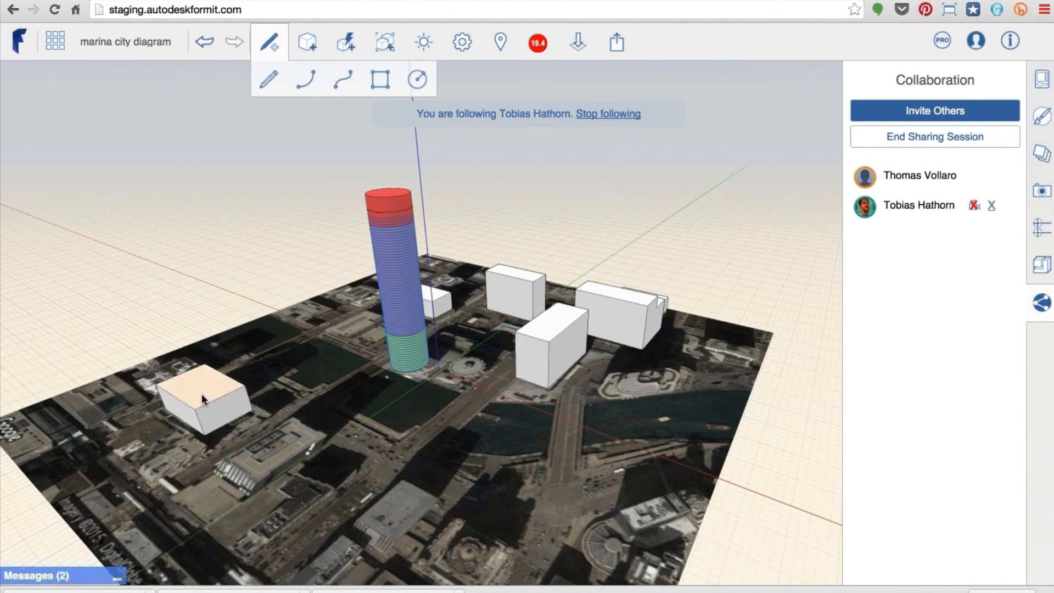
Pull the top face of the box near the teal-roofed building upward by about 60'
drag(210, 395, 210, 375)
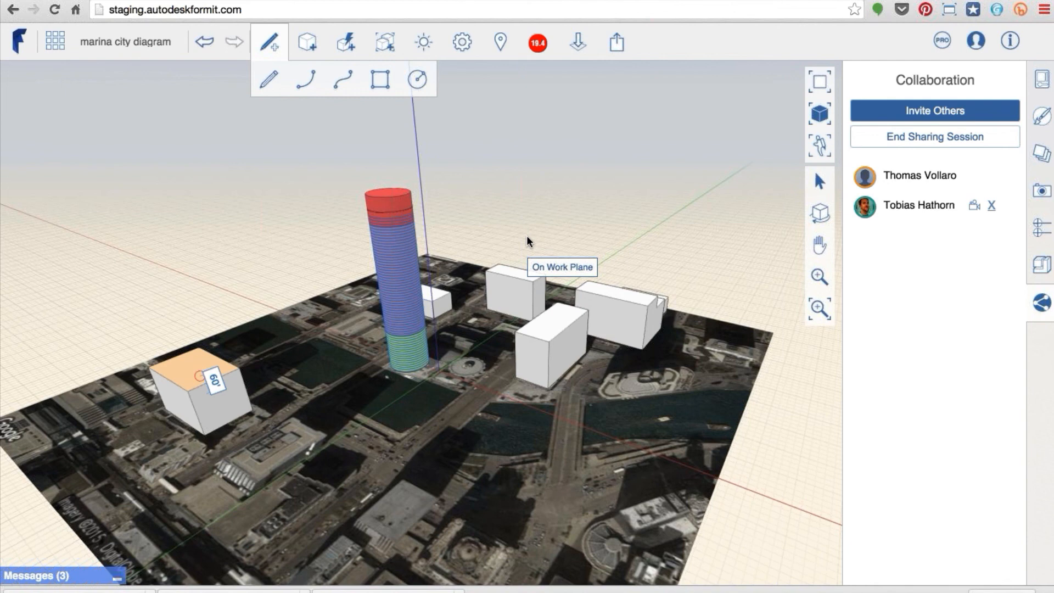
click(269, 44)
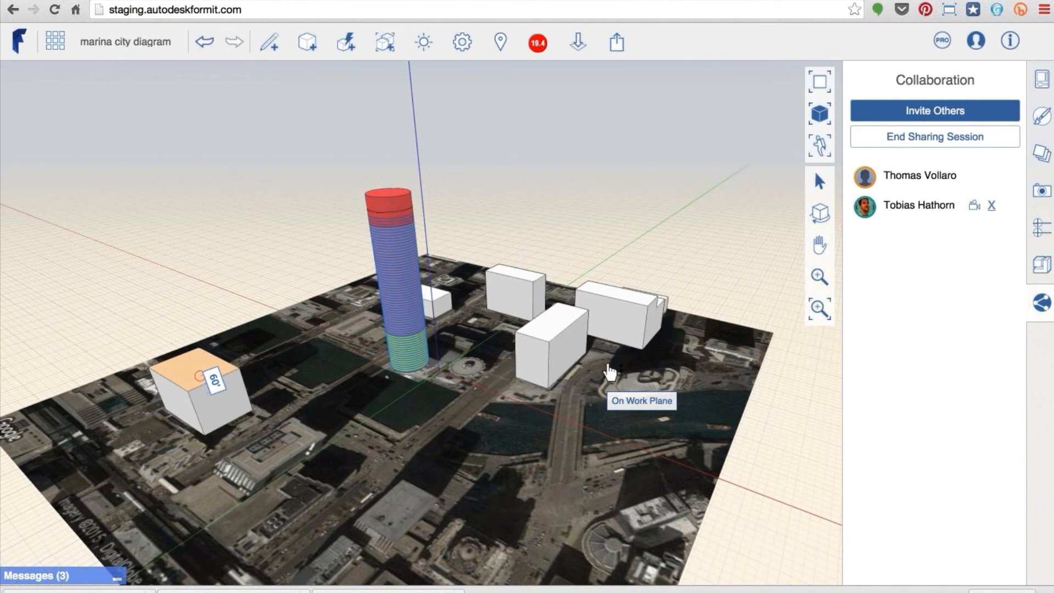
Draw a rectangle about 35' by 30' high on the notched building's recessed wall and push it through to cut an opening
scroll(605, 367, up, 2)
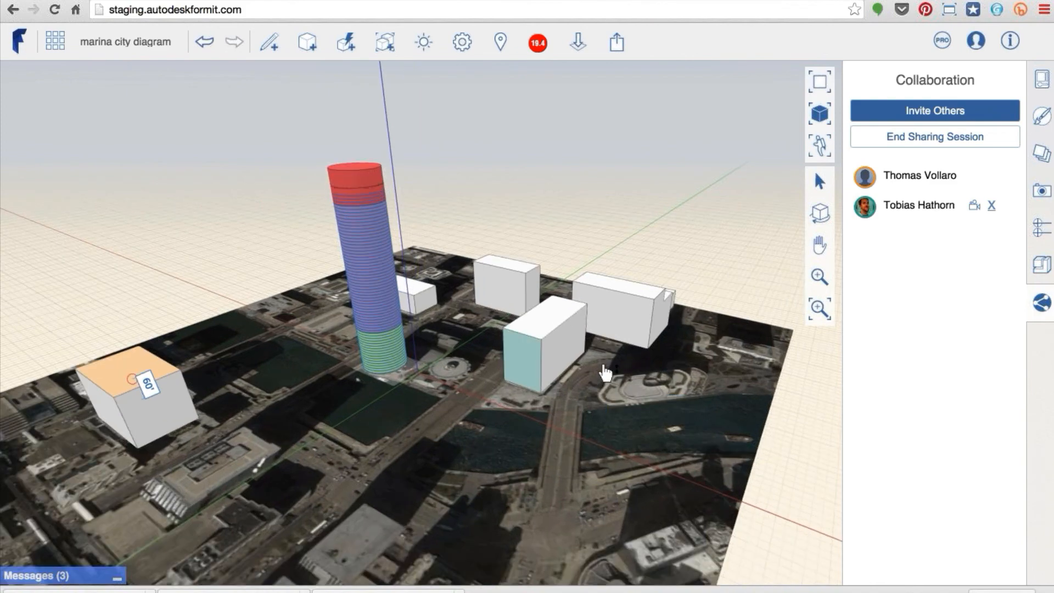
scroll(604, 372, up, 3)
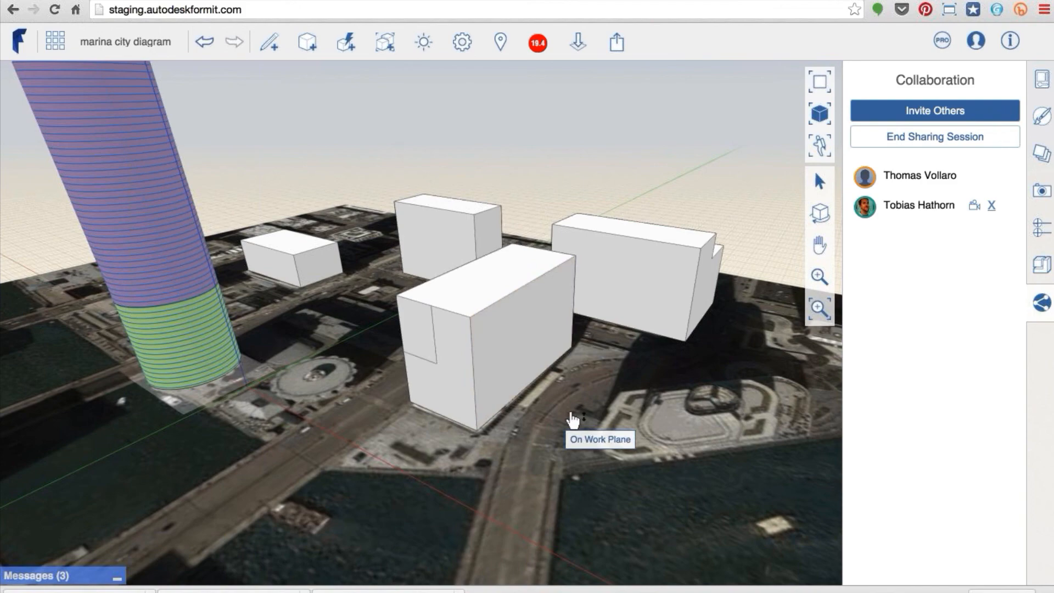
mouse_move(653, 428)
right_down()
mouse_move(628, 459)
mouse_move(505, 437)
mouse_move(661, 447)
mouse_move(648, 433)
right_up()
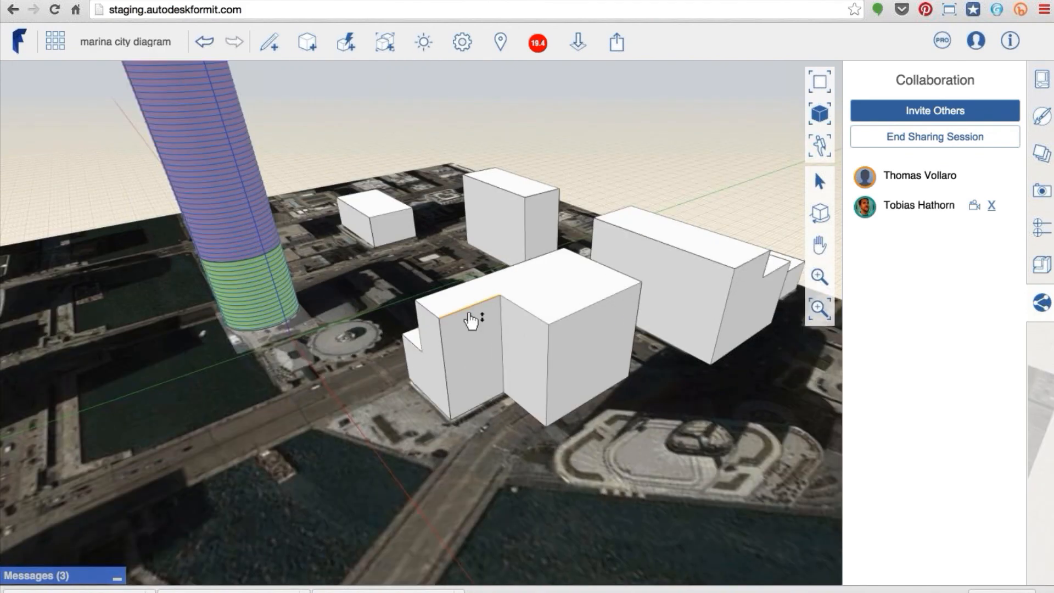
scroll(471, 320, down, 3)
scroll(466, 316, up, 5)
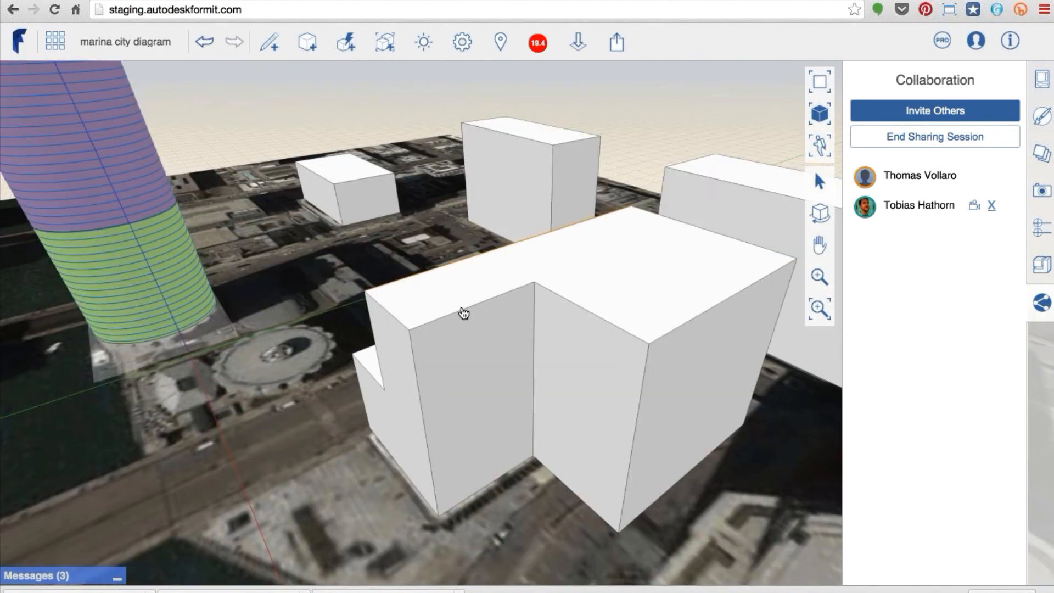
click(269, 43)
click(380, 78)
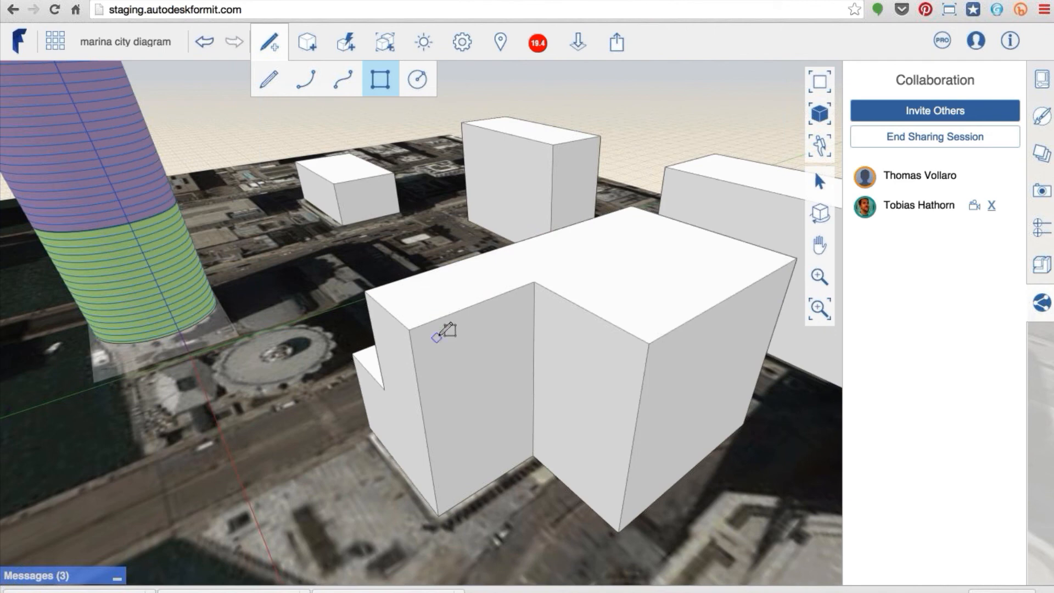
click(436, 337)
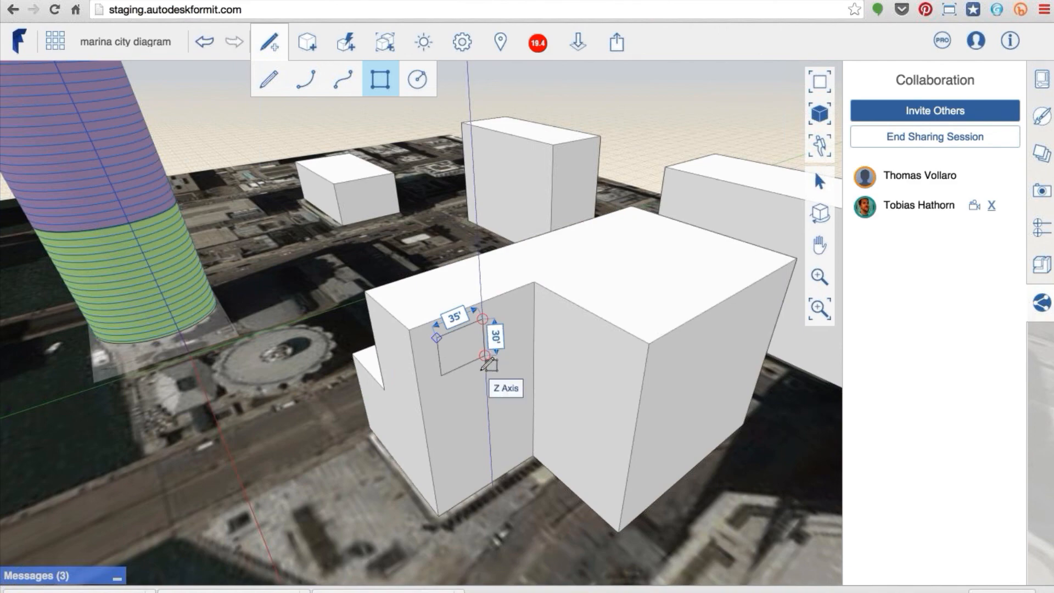
click(485, 360)
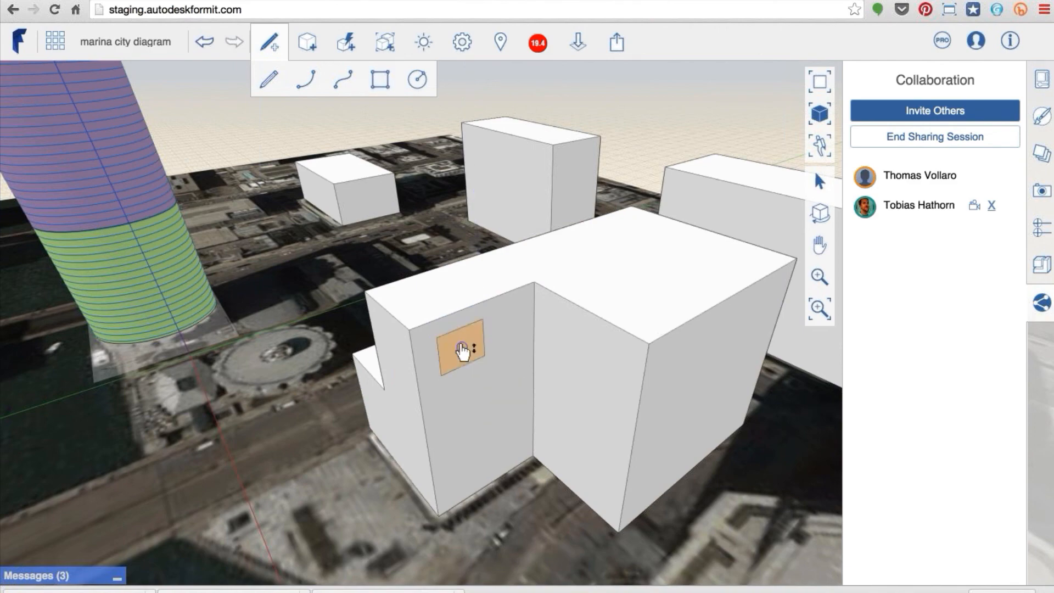
drag(466, 353, 364, 273)
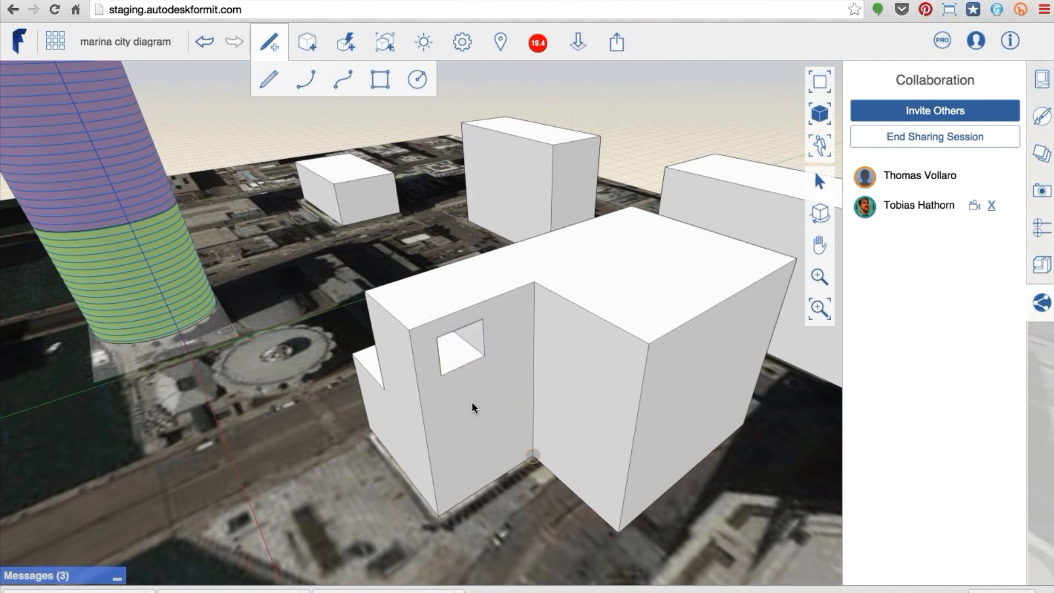
Examine the opening through the notched building from both sides, along with the tower and surrounding masses
right_drag(472, 405, 783, 451)
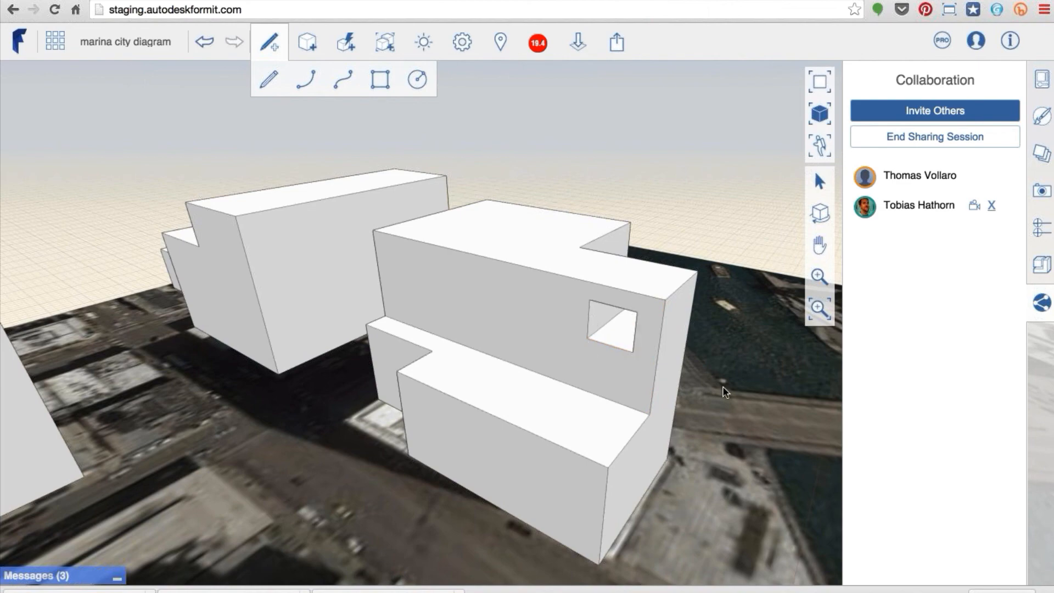
right_drag(520, 394, 441, 384)
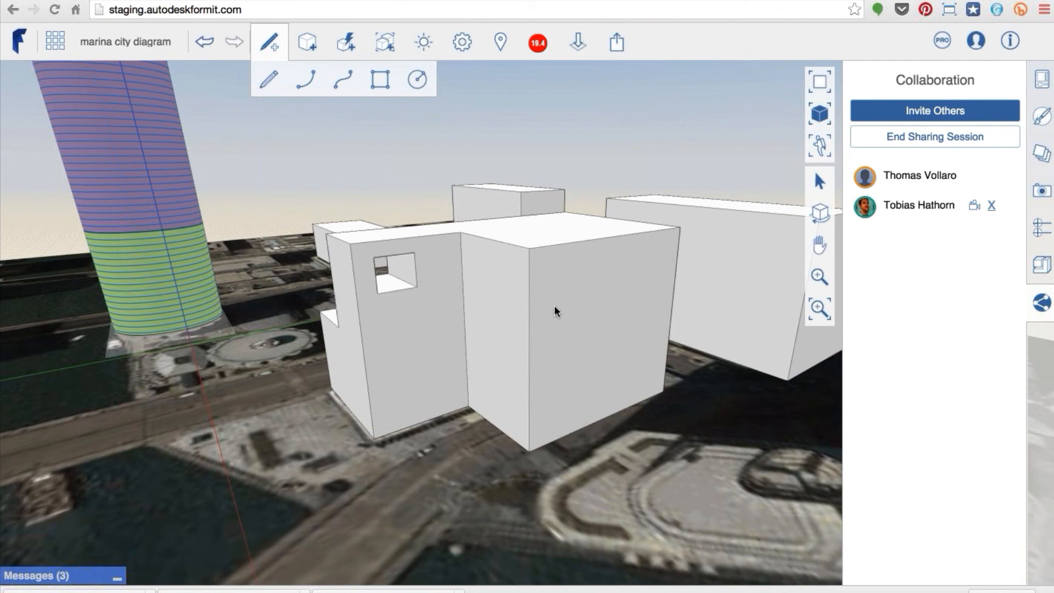
click(580, 323)
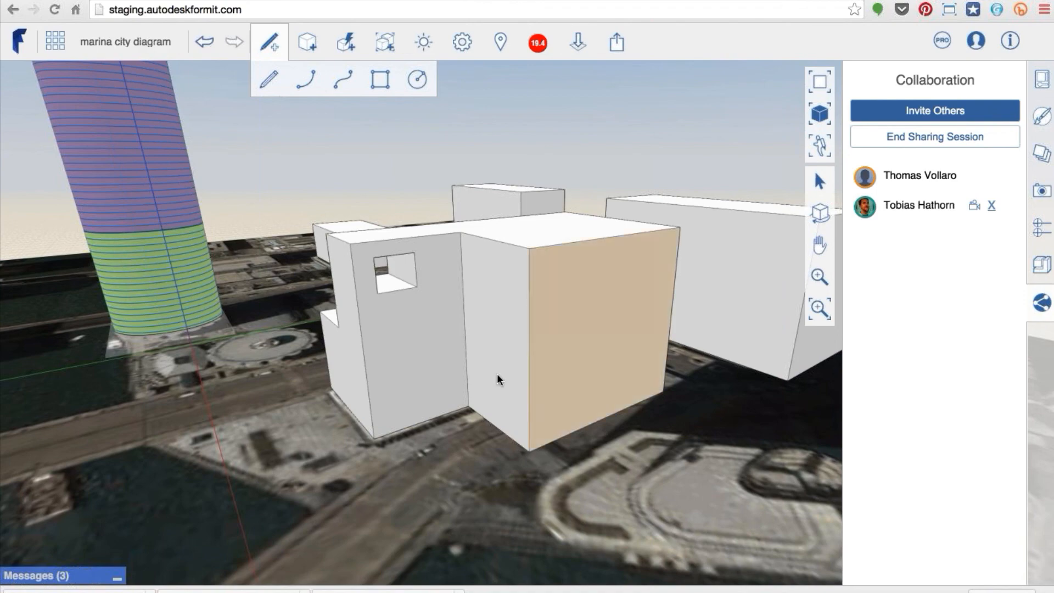
middle_drag(498, 378, 622, 203)
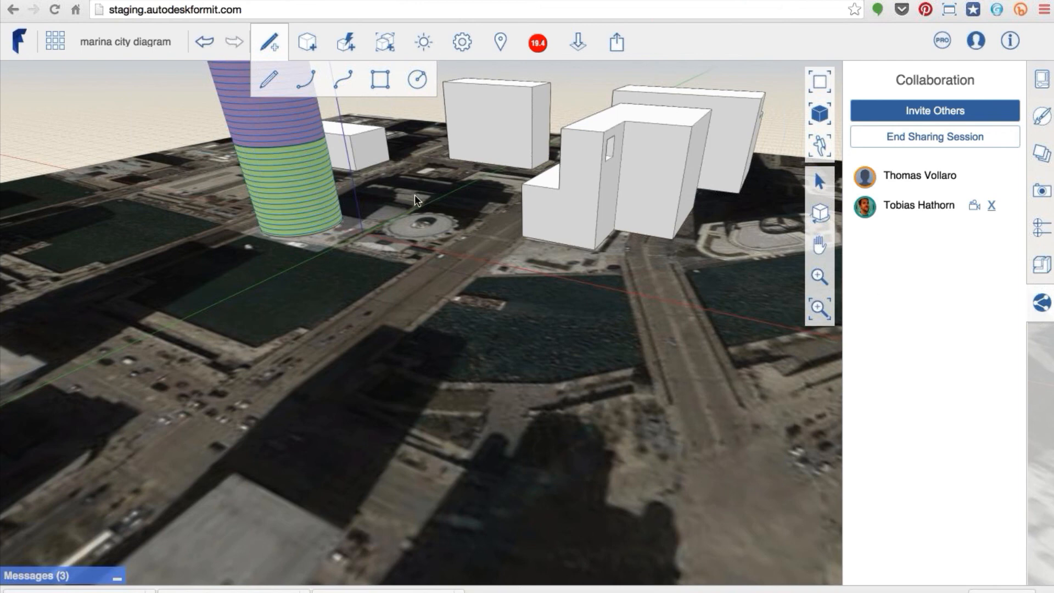
scroll(413, 194, up, 3)
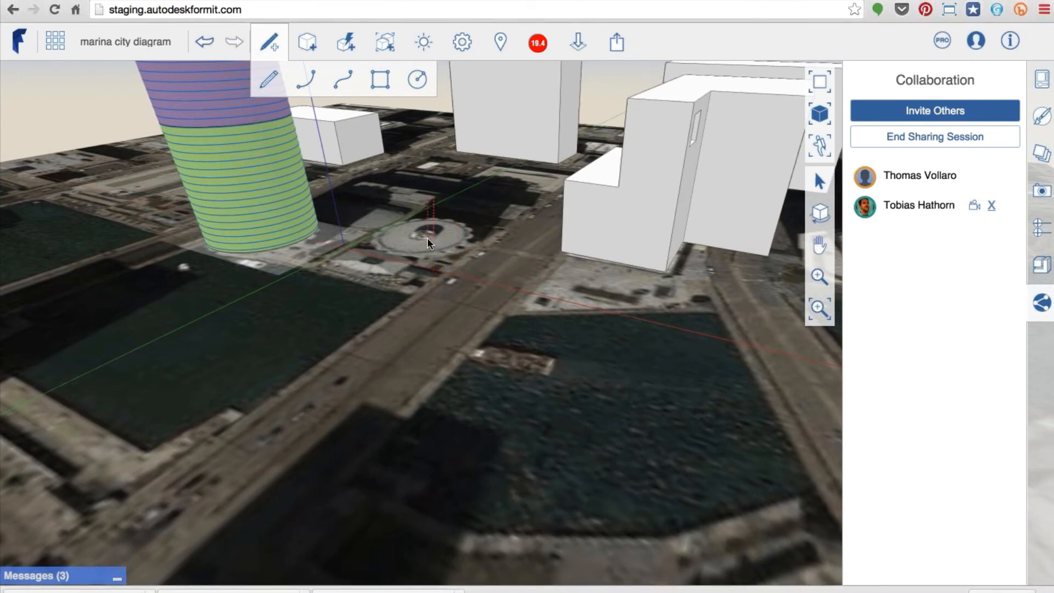
click(820, 249)
drag(396, 247, 422, 326)
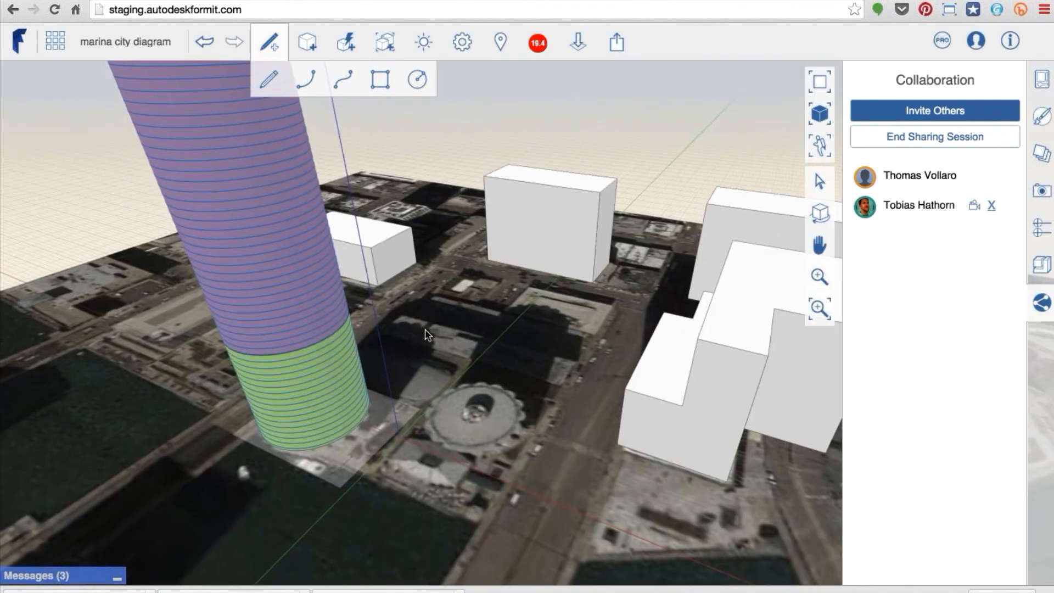
scroll(424, 327, down, 3)
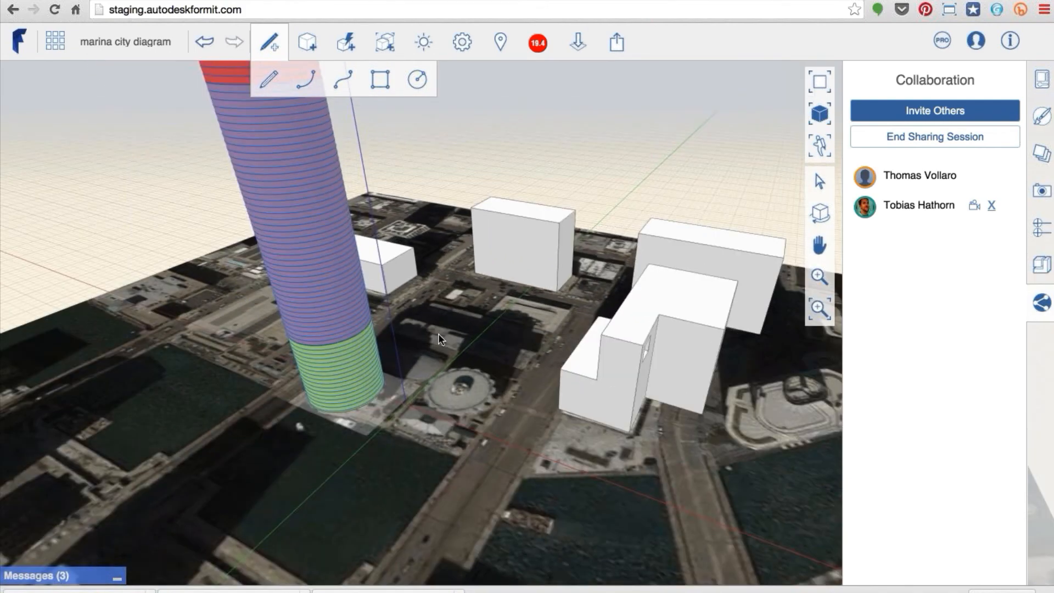
scroll(411, 357, up, 3)
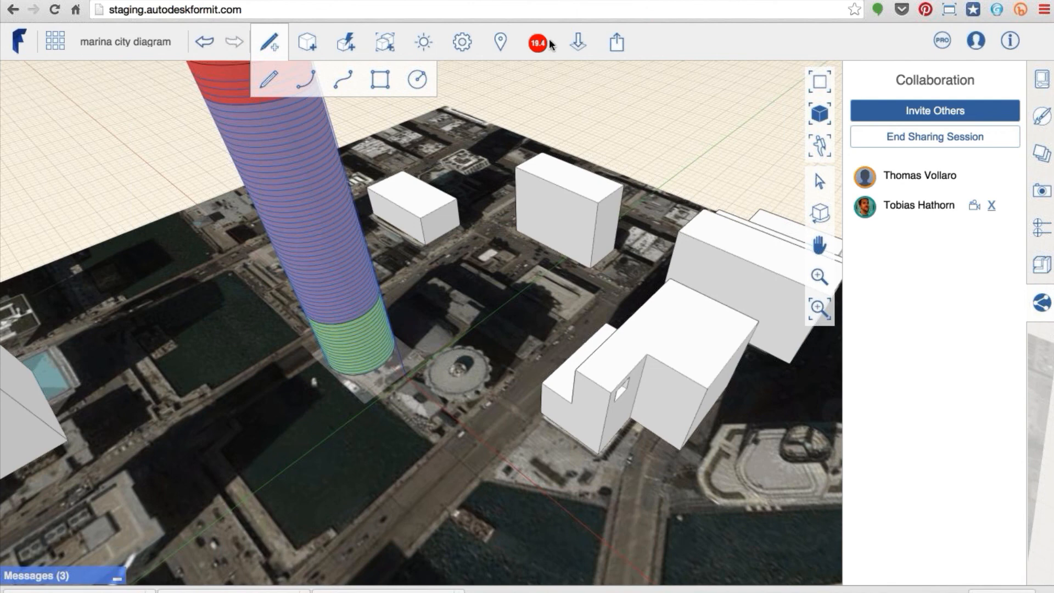
Show the file browser for importing a 3D model with its AXM content files, and close it without importing
click(566, 47)
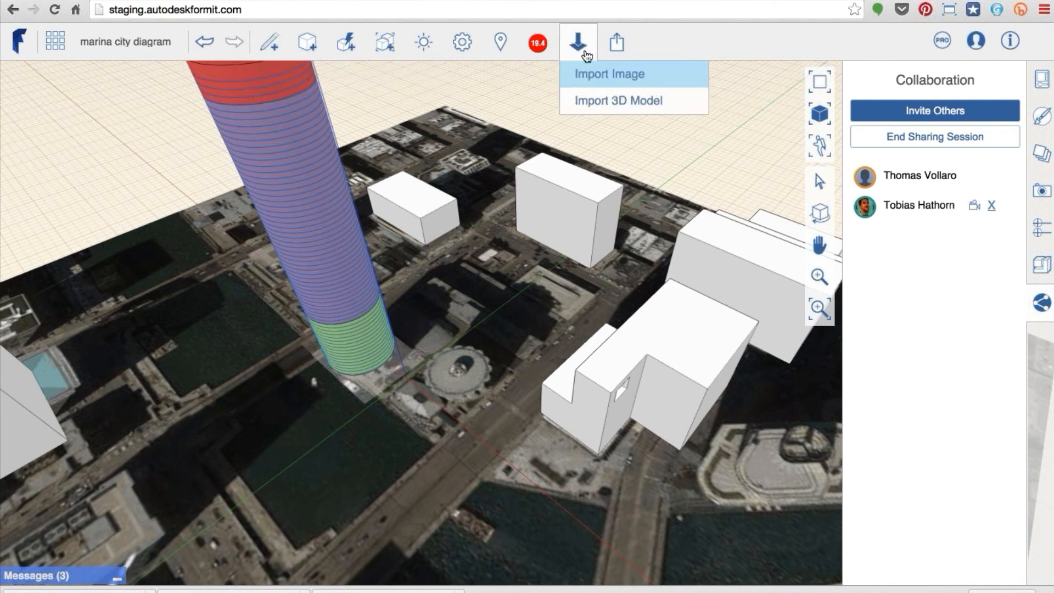
click(598, 103)
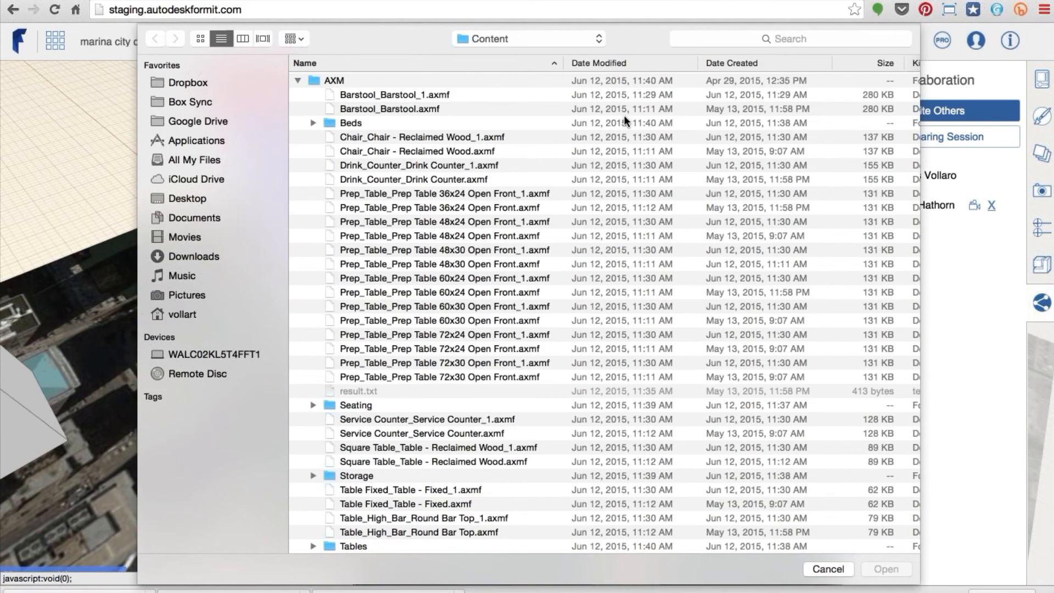
click(828, 570)
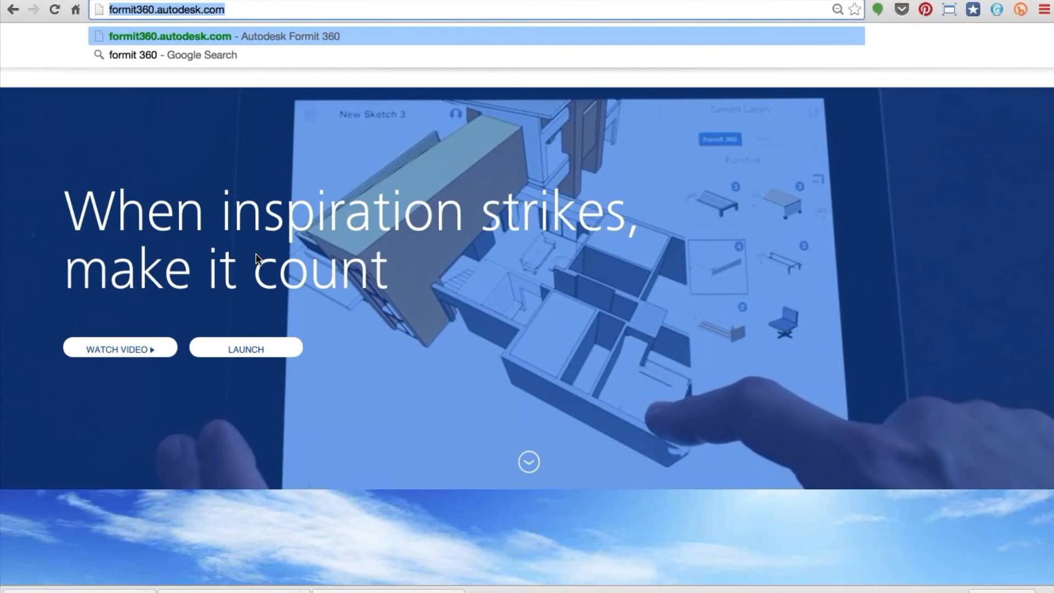
Find and open the FormIt blog post "A method for importing DWG into FormIt 360", and select its web address
click(202, 162)
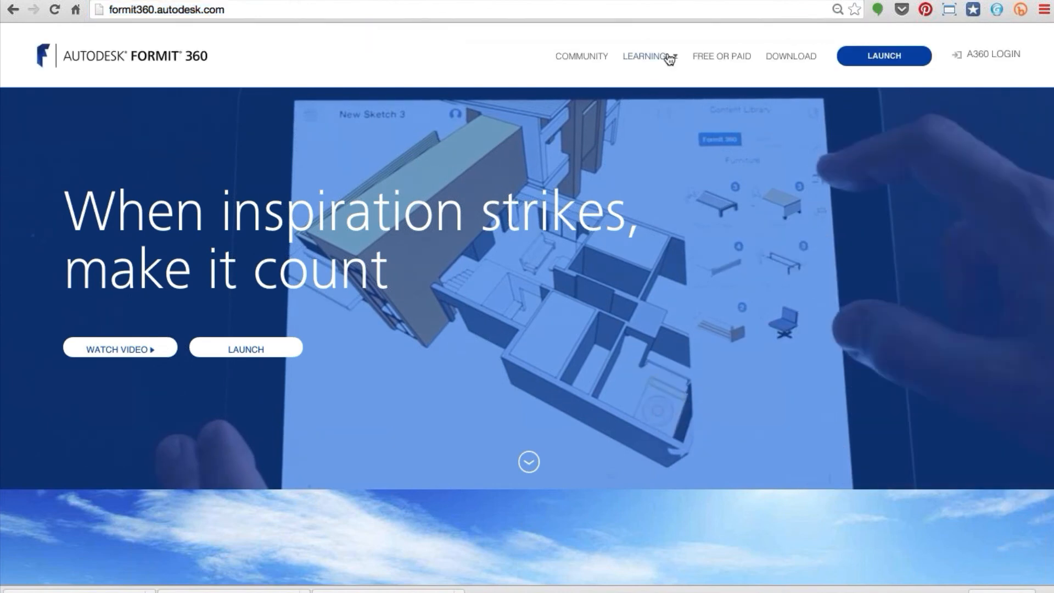
click(646, 56)
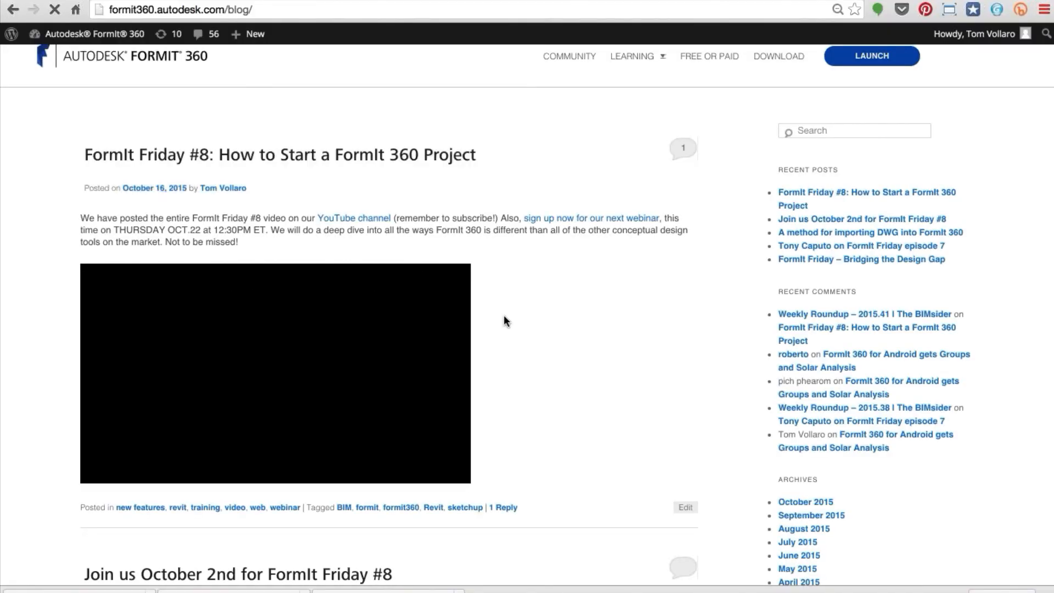
scroll(503, 318, down, 12)
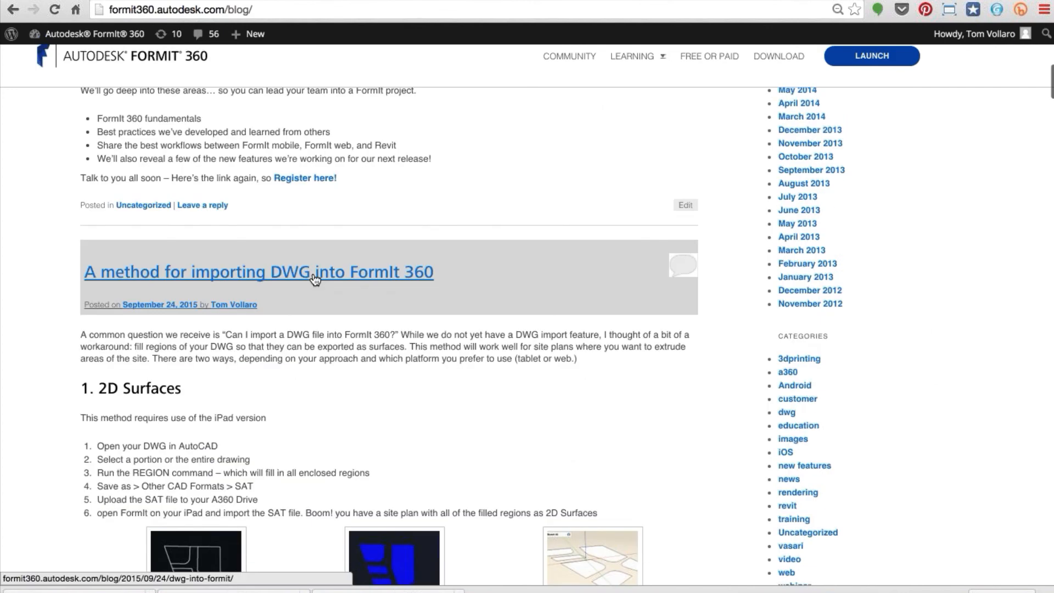
click(315, 274)
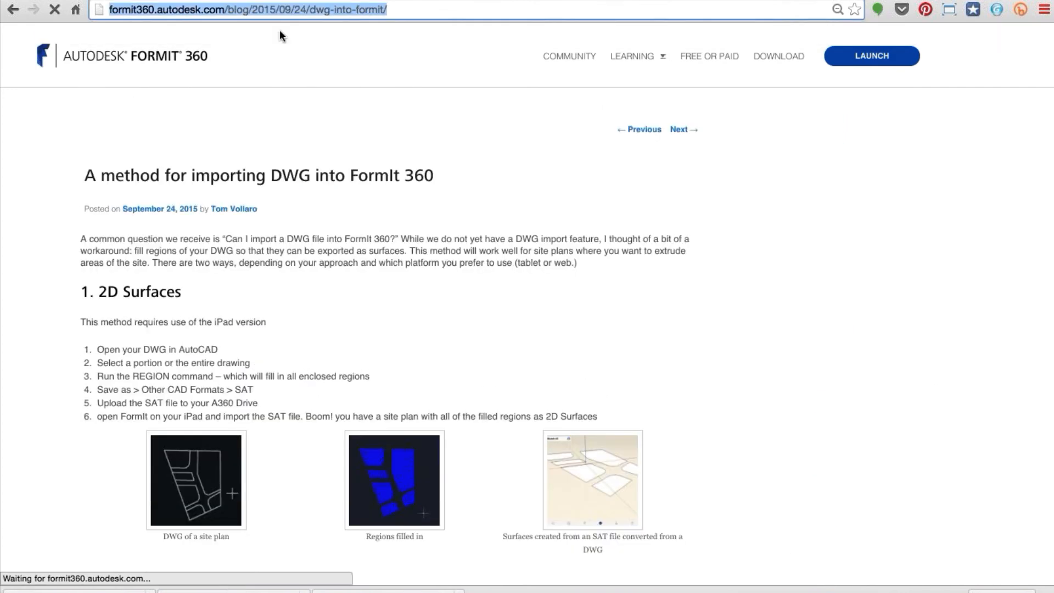
right_click(273, 7)
click(483, 30)
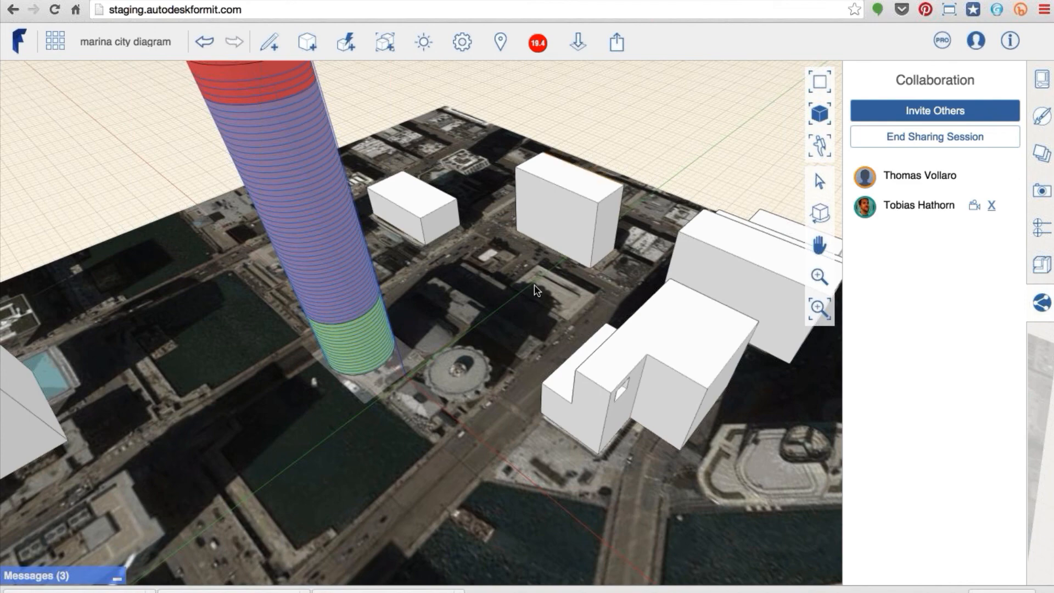
Turn on shadows in the sketch and set the sun time to 9:00 AM on Jun 21
scroll(475, 124, down, 1)
click(426, 49)
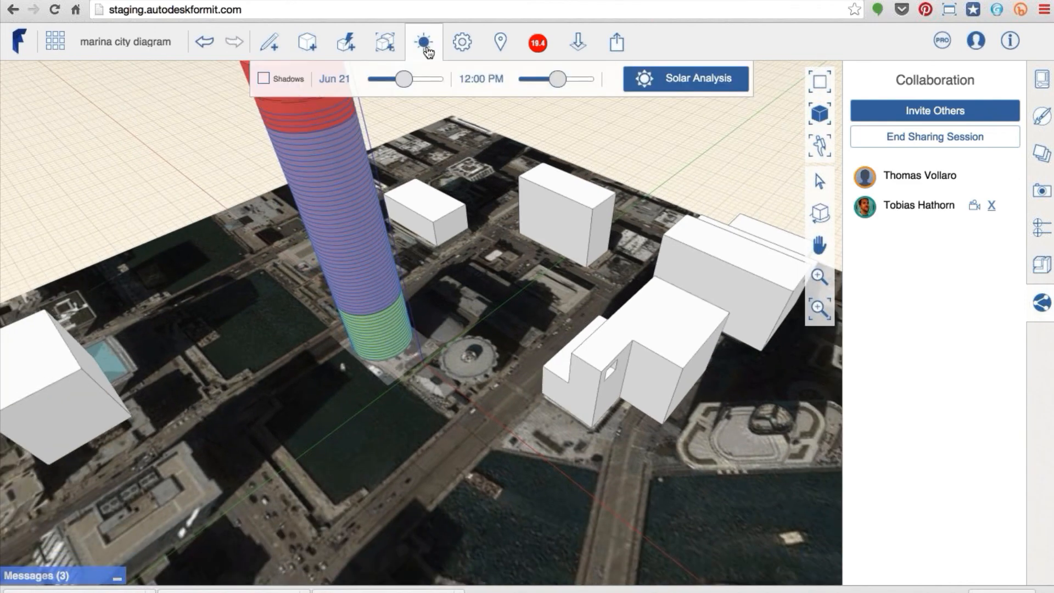
click(264, 80)
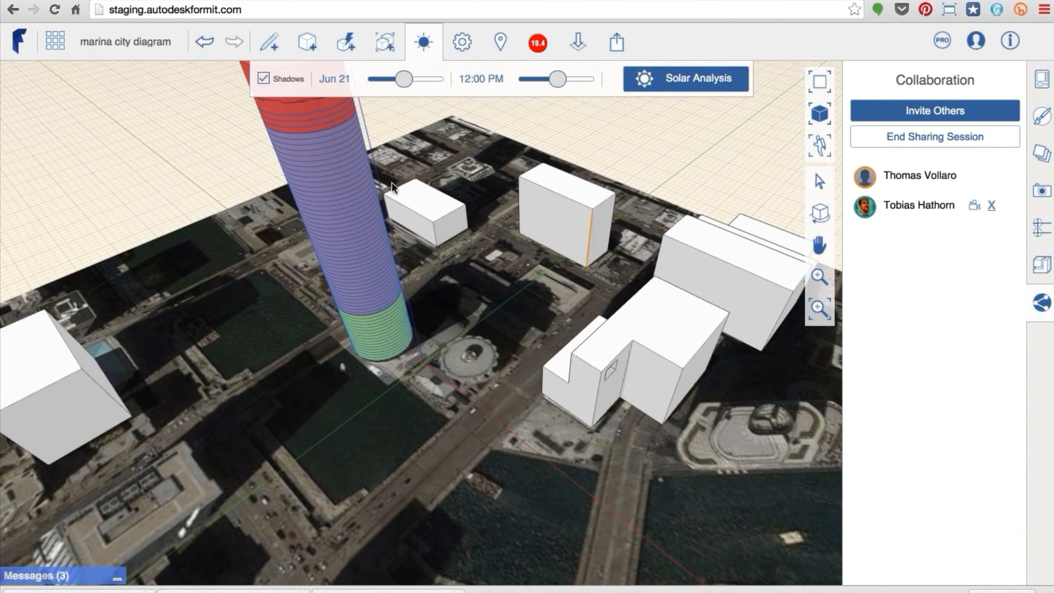
mouse_move(557, 79)
mouse_down()
mouse_move(542, 79)
mouse_move(552, 81)
mouse_move(542, 90)
mouse_up()
right_drag(582, 324, 530, 315)
scroll(531, 314, up, 10)
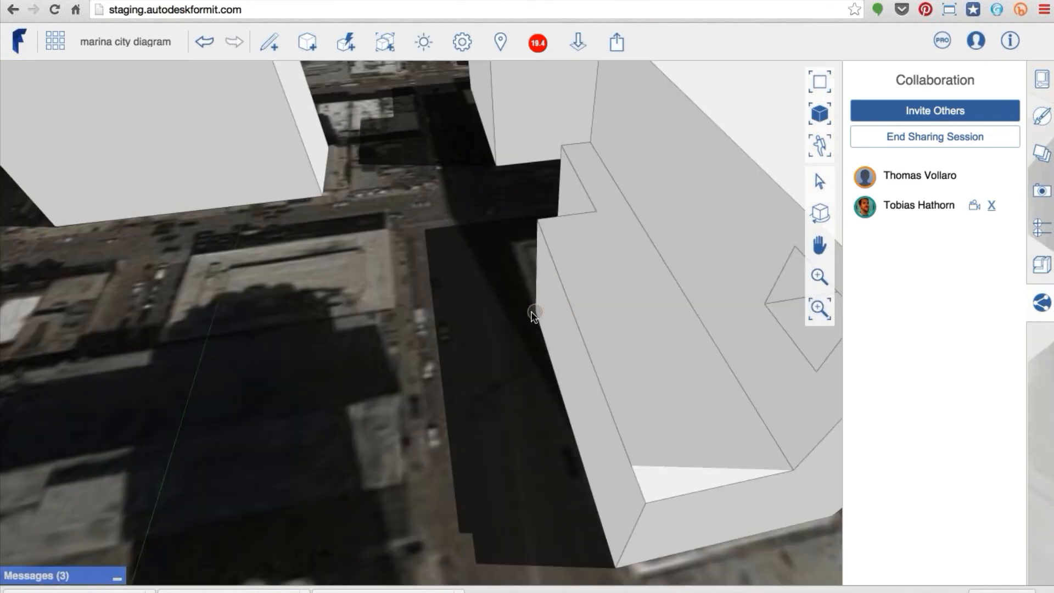
scroll(532, 314, down, 8)
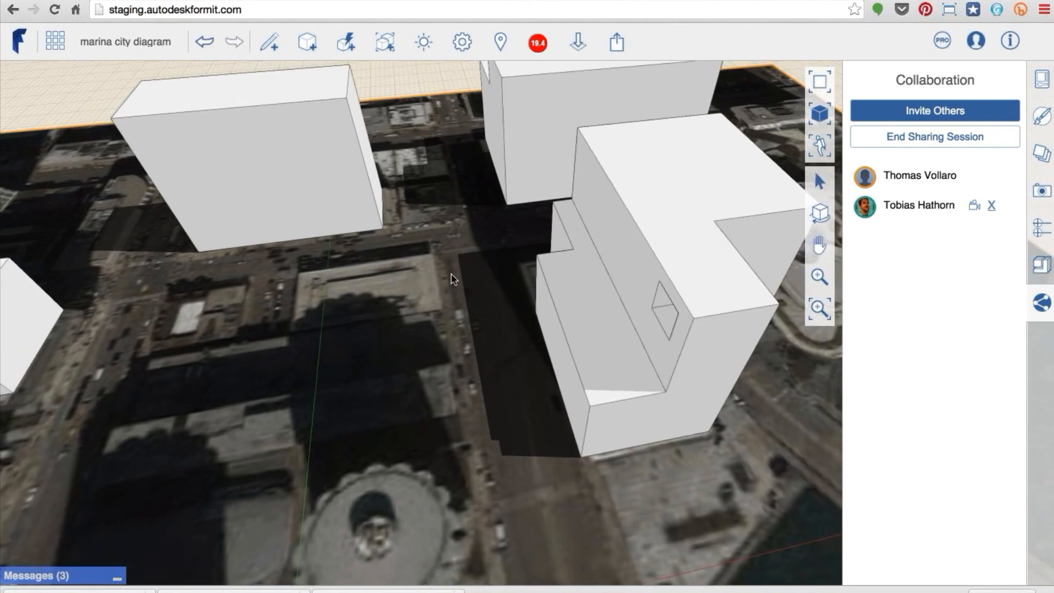
Fade the Satellite ground image to roughly half transparency so the grid and building shadows read through it
click(1042, 79)
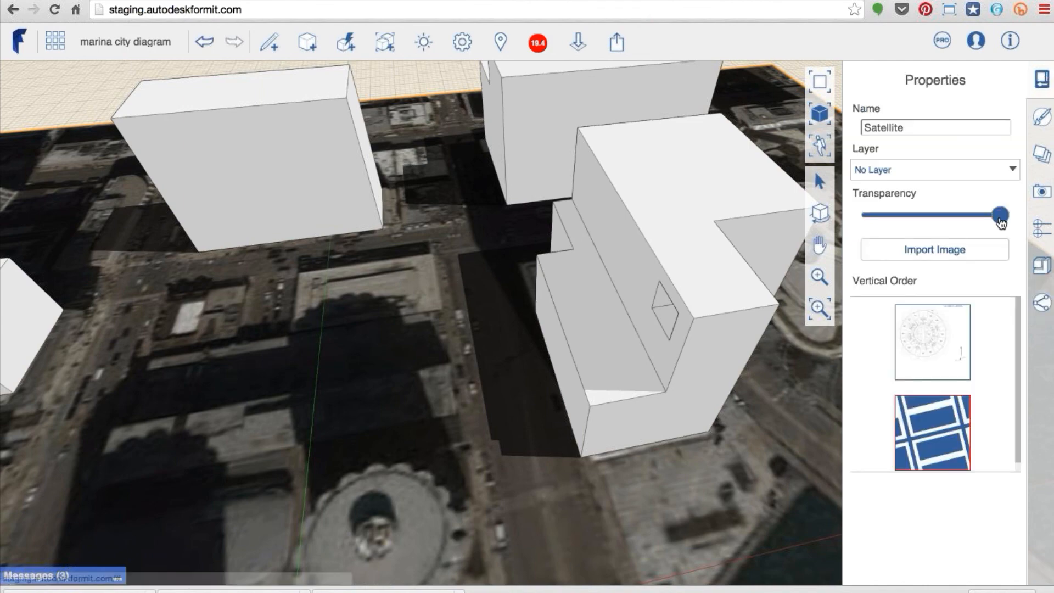
drag(998, 217, 952, 220)
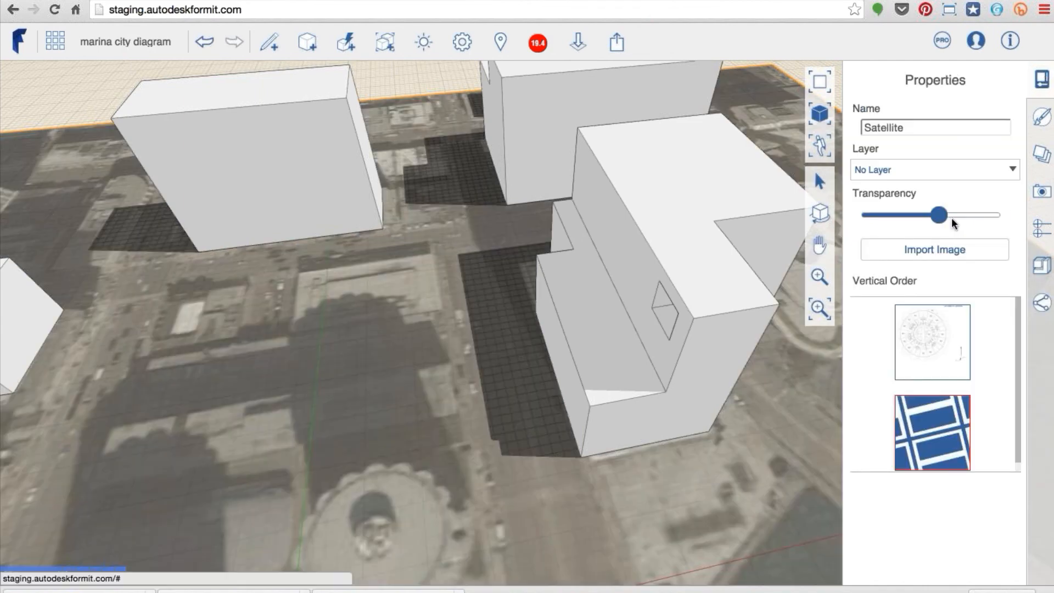
click(400, 258)
scroll(401, 257, up, 5)
scroll(401, 258, down, 5)
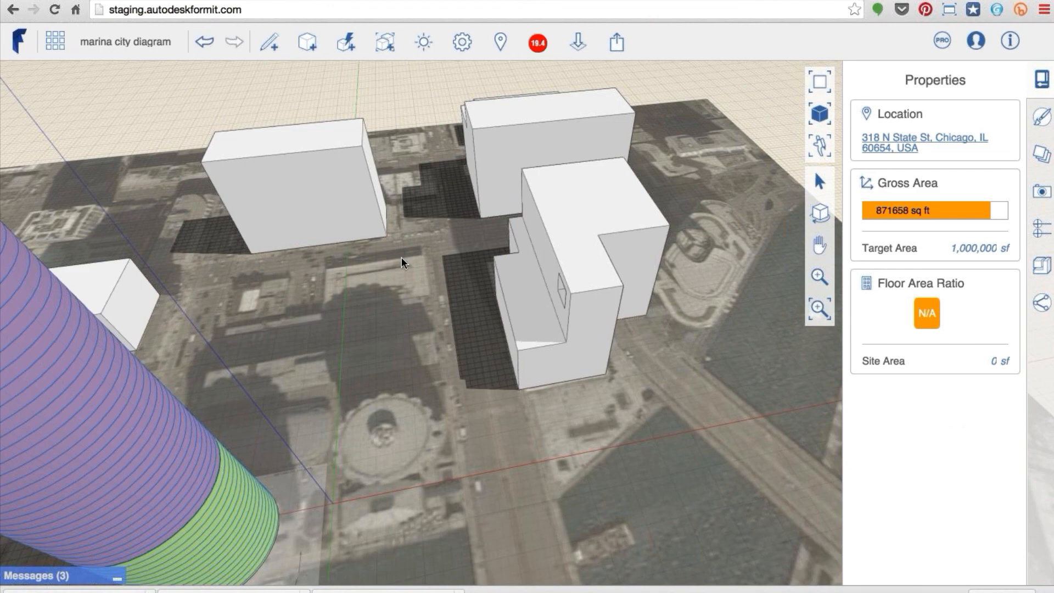
Display the north arrow in the sketch and check it from a rotated view of the site
scroll(401, 258, down, 6)
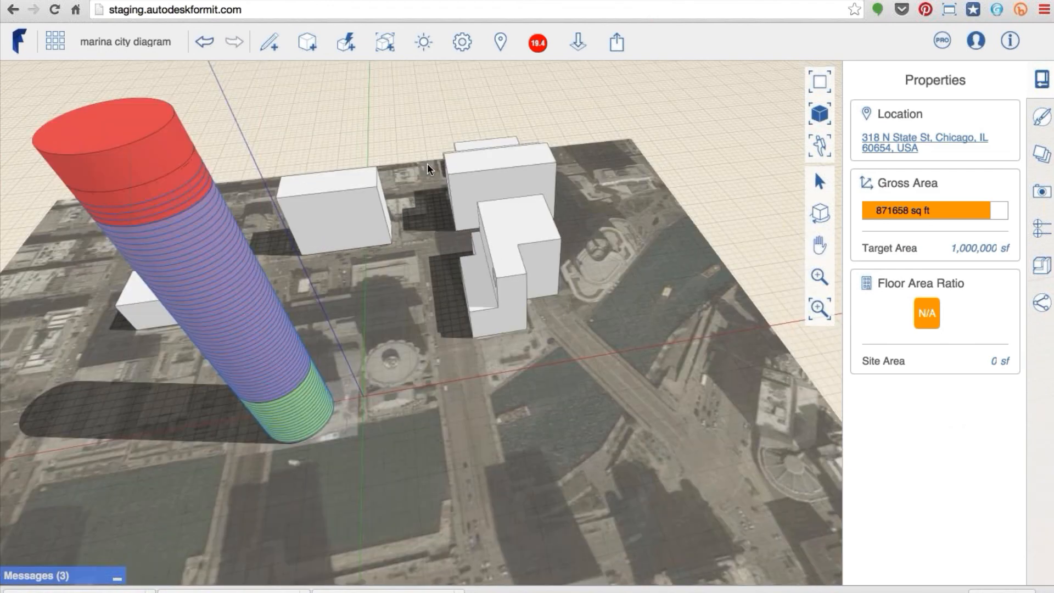
click(462, 42)
mouse_move(527, 267)
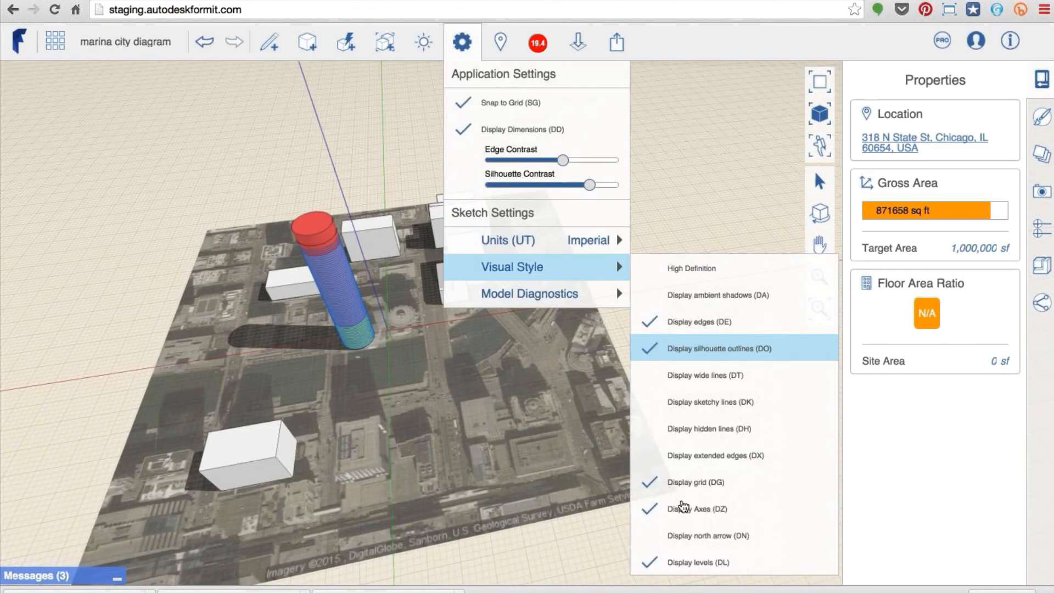
click(690, 536)
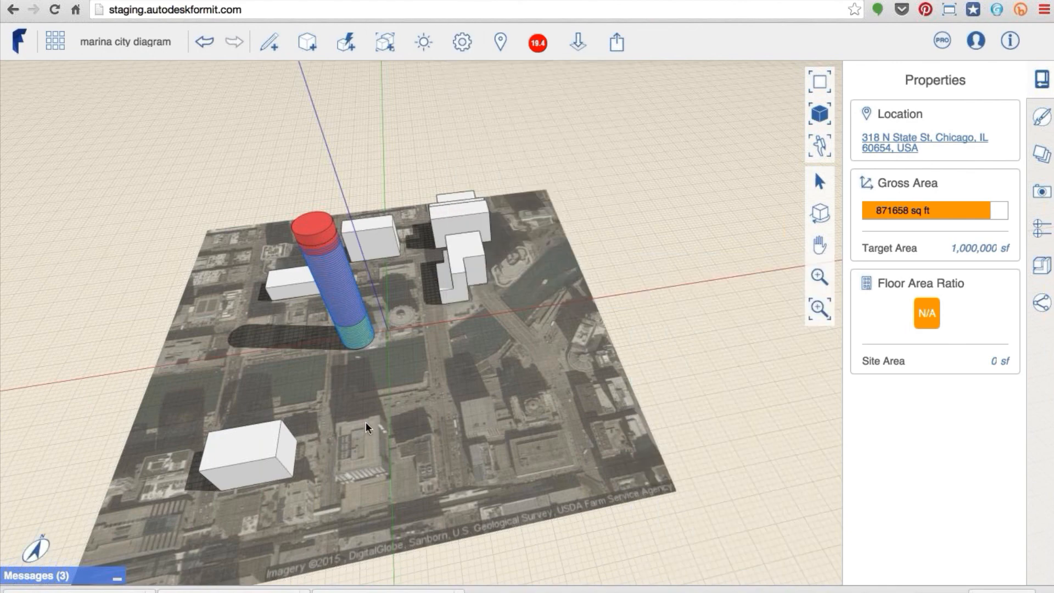
right_drag(366, 422, 428, 392)
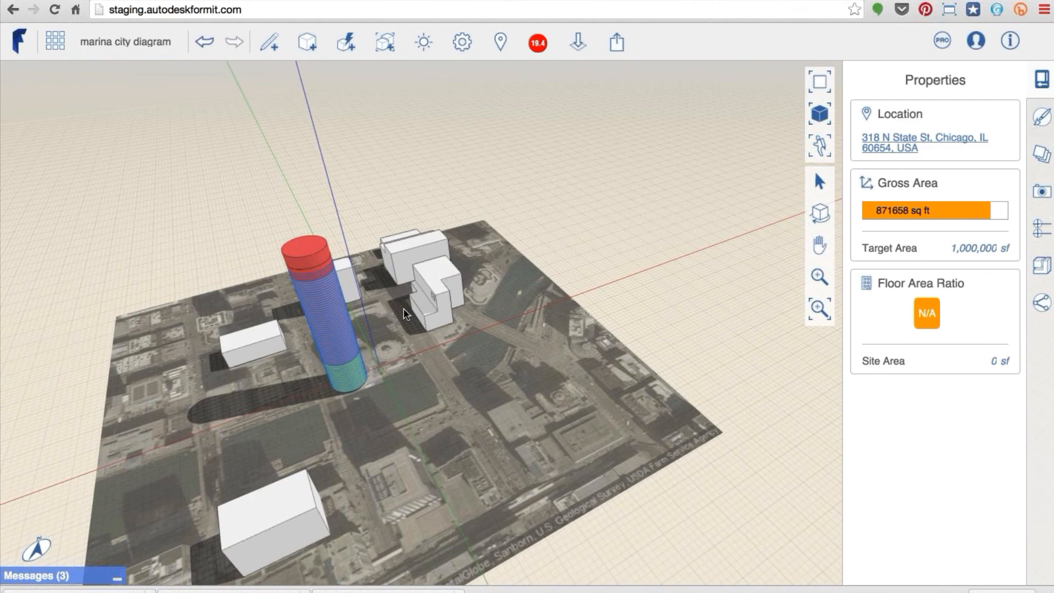
scroll(405, 314, up, 2)
scroll(405, 314, up, 5)
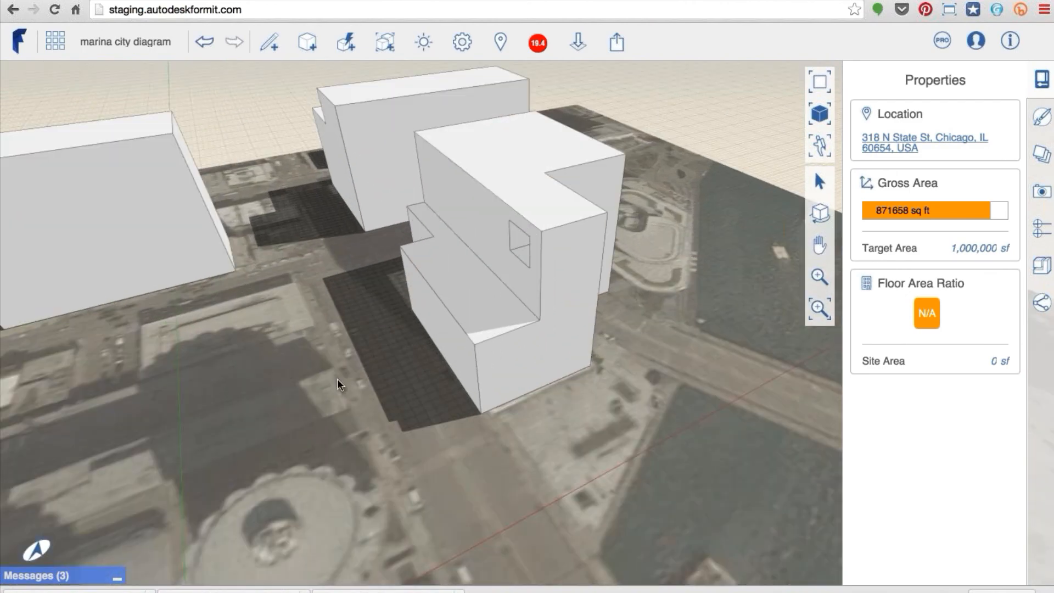
Try to start Solar Analysis for the building masses
mouse_move(337, 379)
right_down()
mouse_move(299, 391)
mouse_move(321, 392)
right_up()
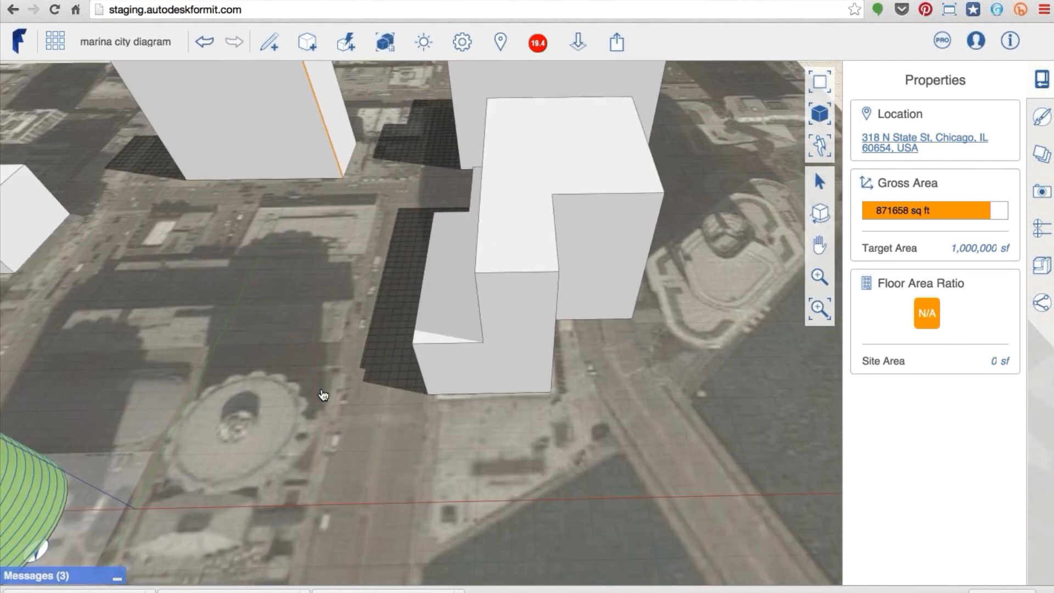
click(424, 42)
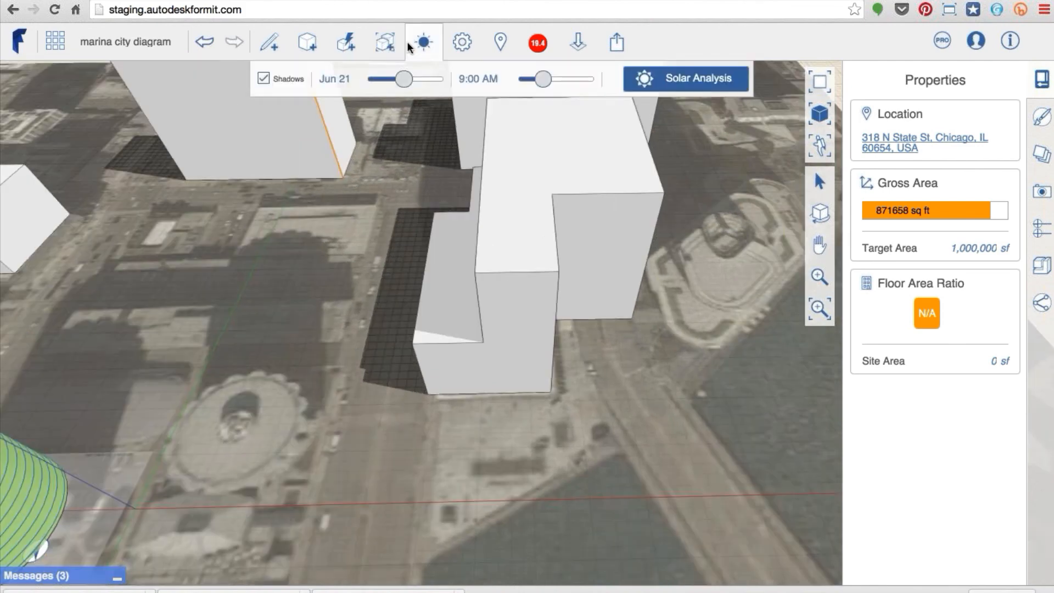
click(679, 82)
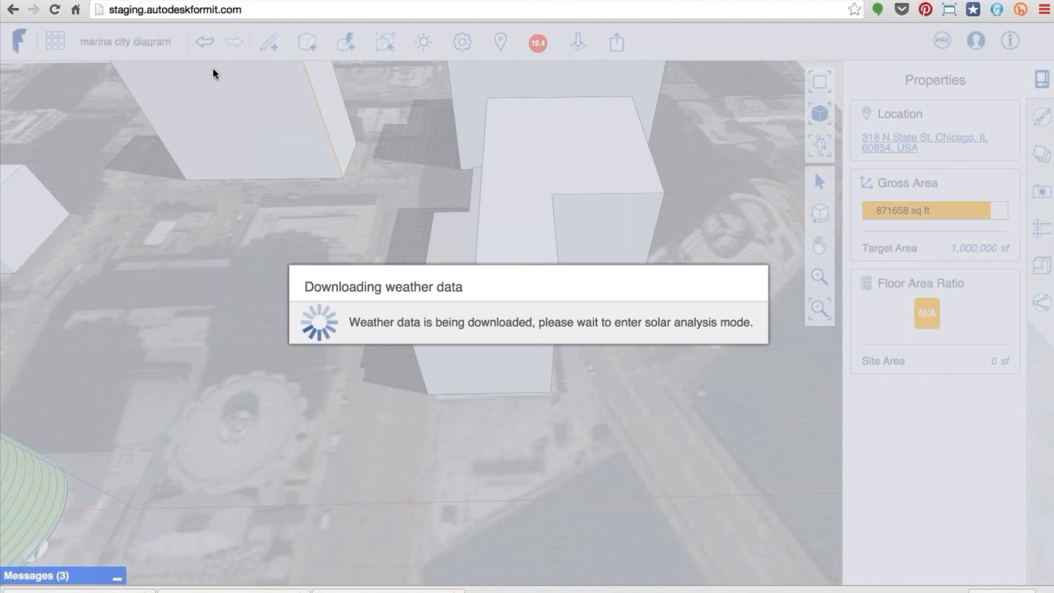
Reload the FormIt page and dismiss the secret code request without entering a code
click(55, 9)
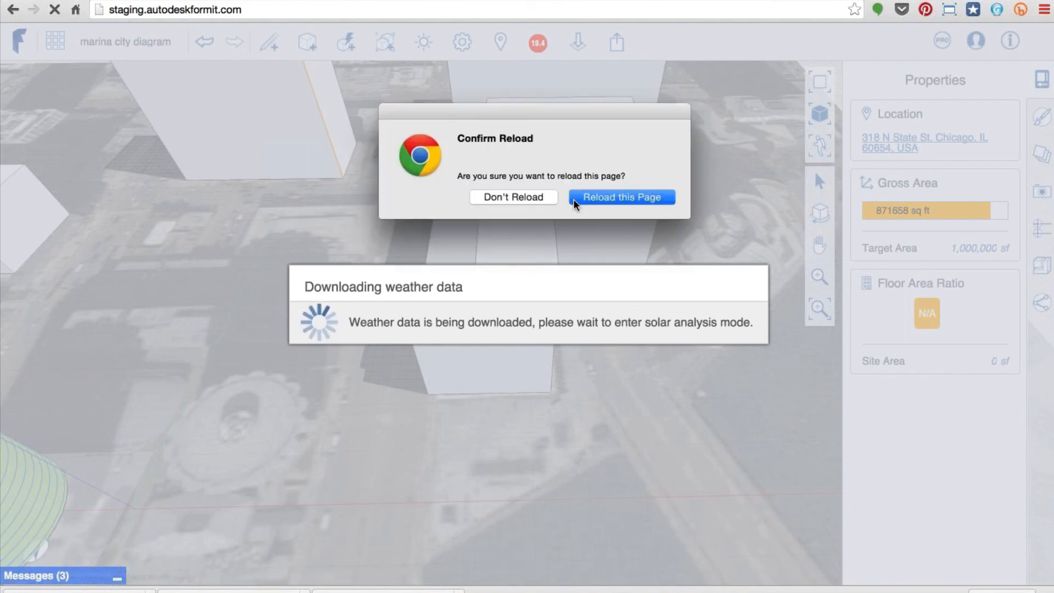
click(591, 196)
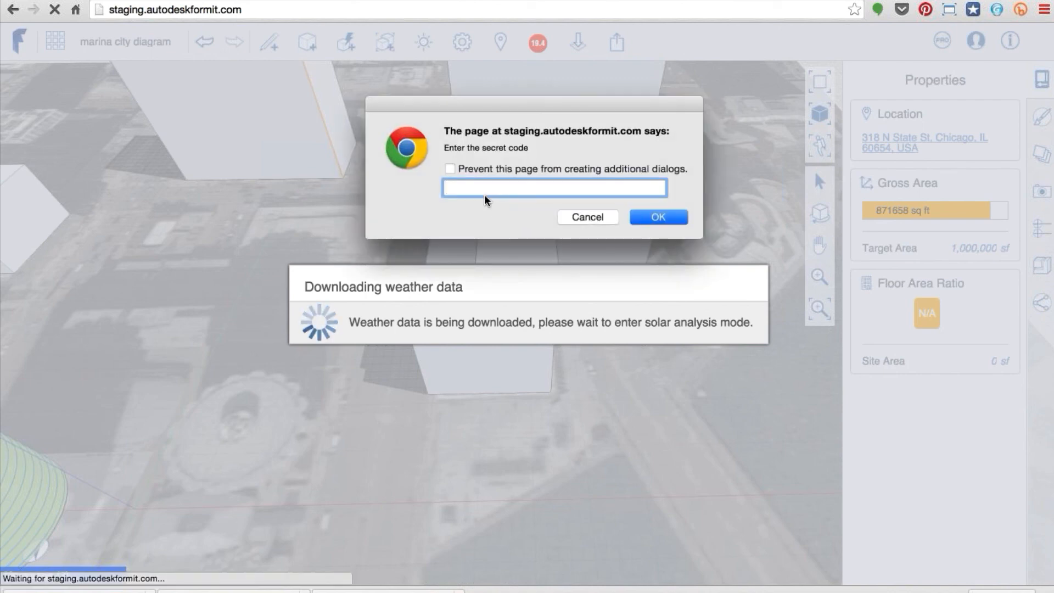
key(Escape)
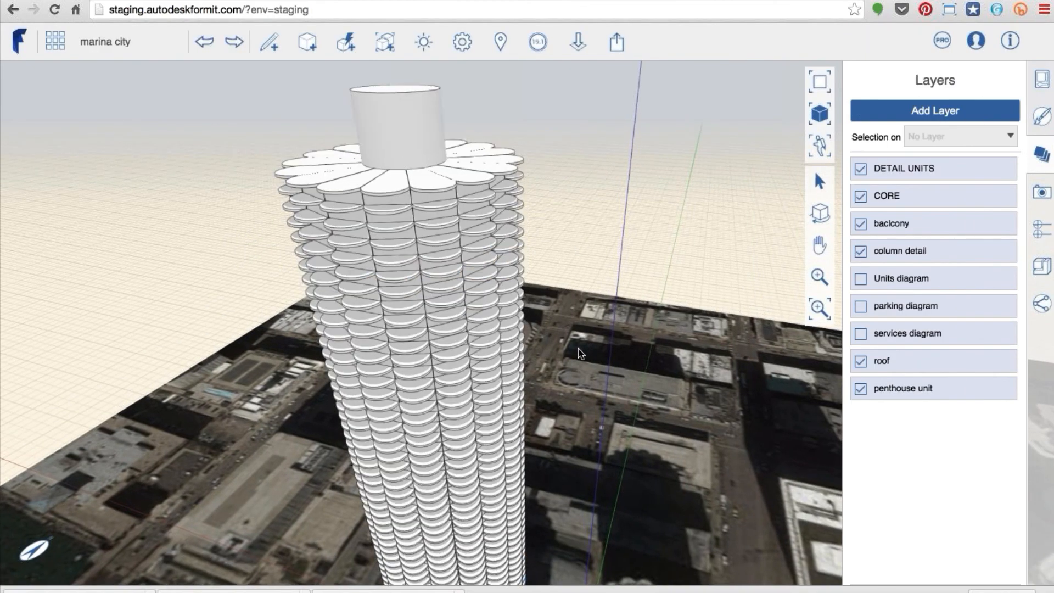
Examine the detailed Marina City tower from its roof down to the lowest balconies and the exposed core at the base
scroll(580, 353, down, 3)
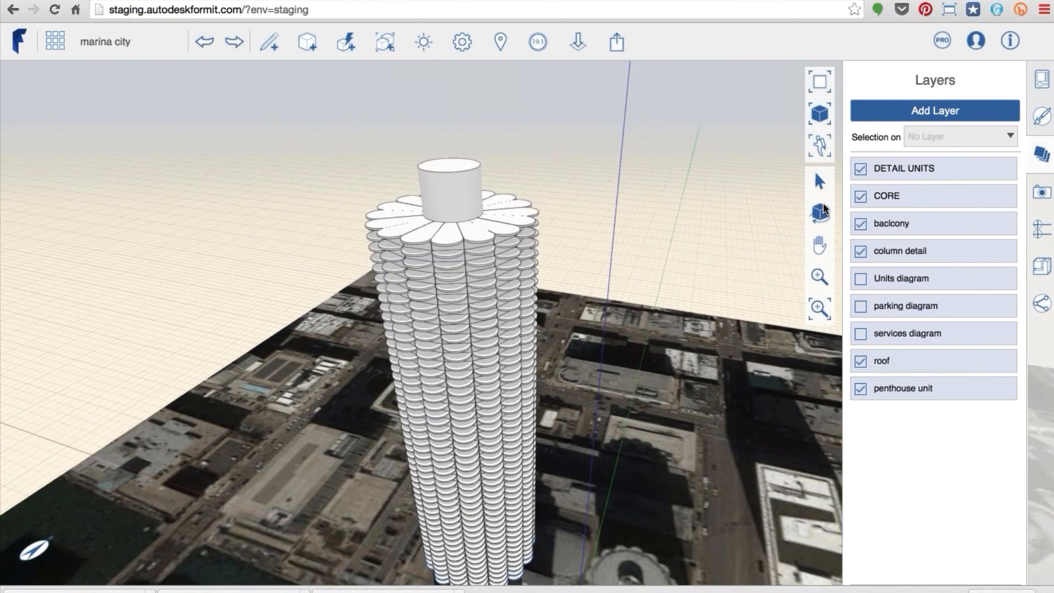
middle_drag(561, 408, 561, 408)
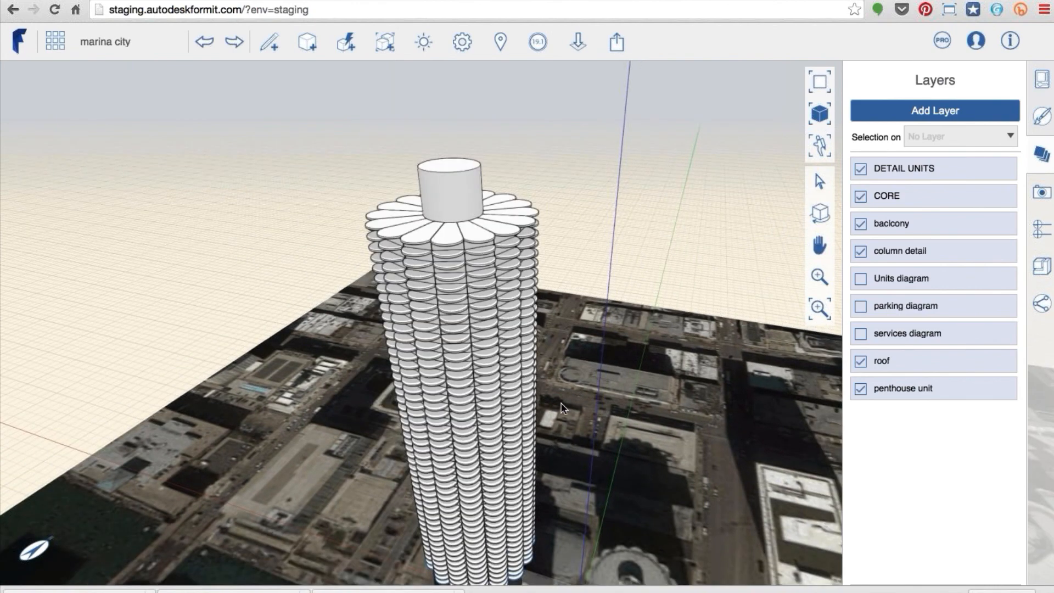
middle_drag(551, 370, 532, 353)
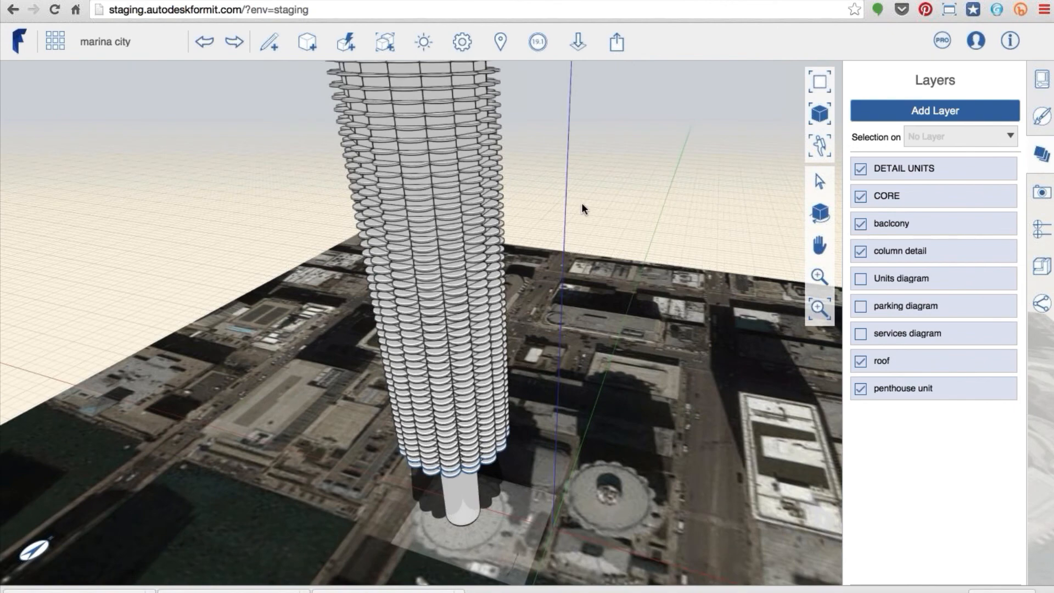
drag(587, 246, 573, 191)
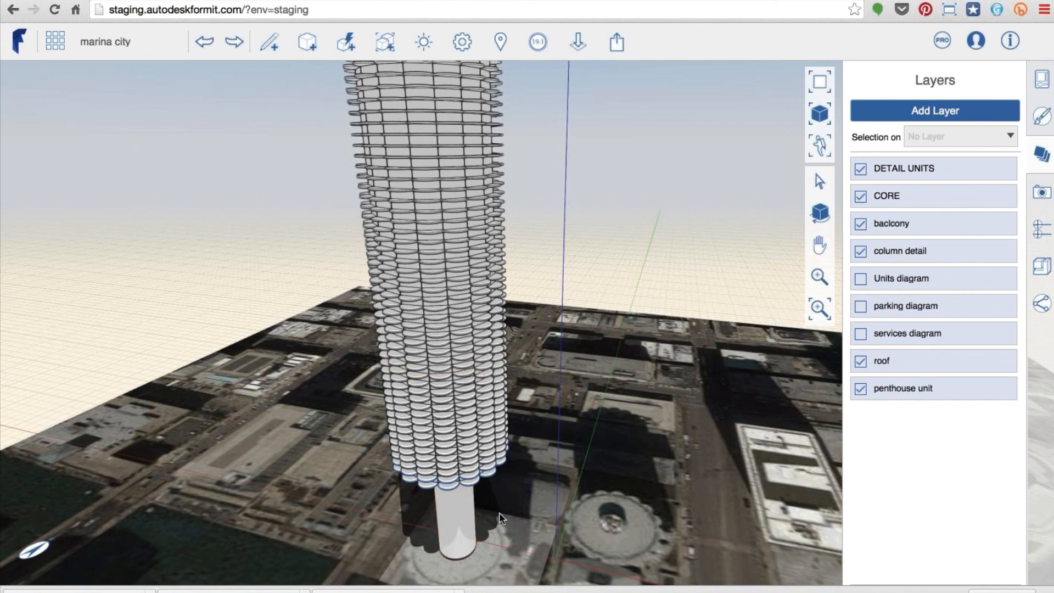
scroll(450, 509, up, 2)
scroll(401, 502, up, 2)
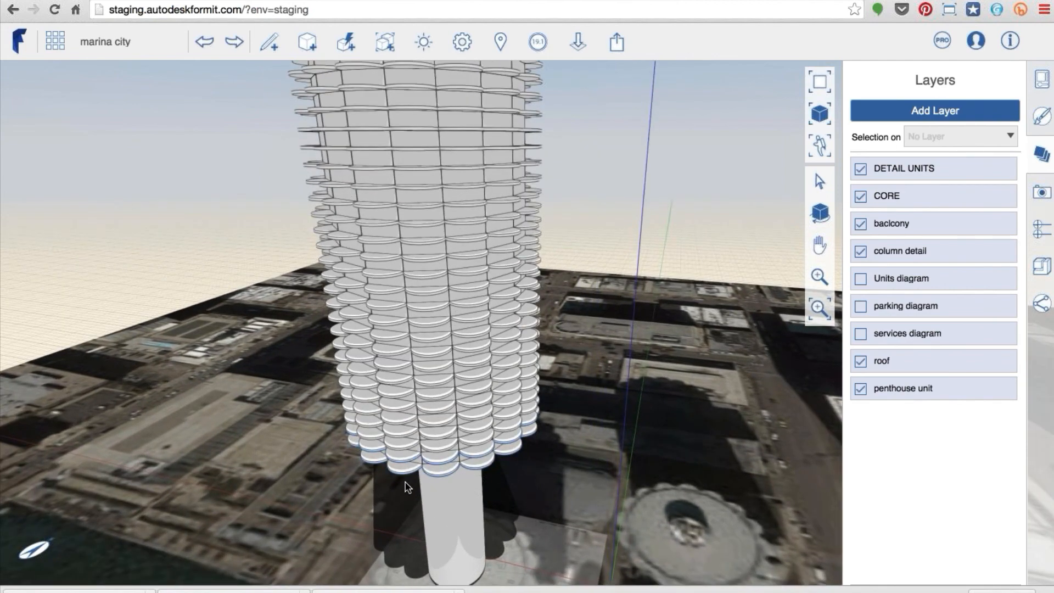
scroll(405, 483, up, 5)
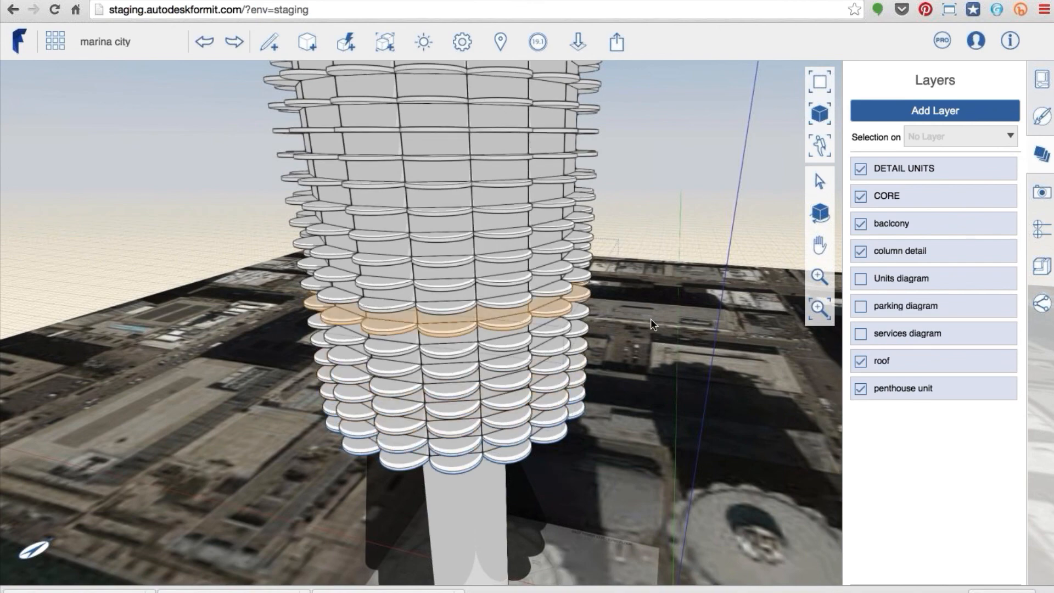
scroll(650, 319, down, 2)
scroll(650, 318, down, 3)
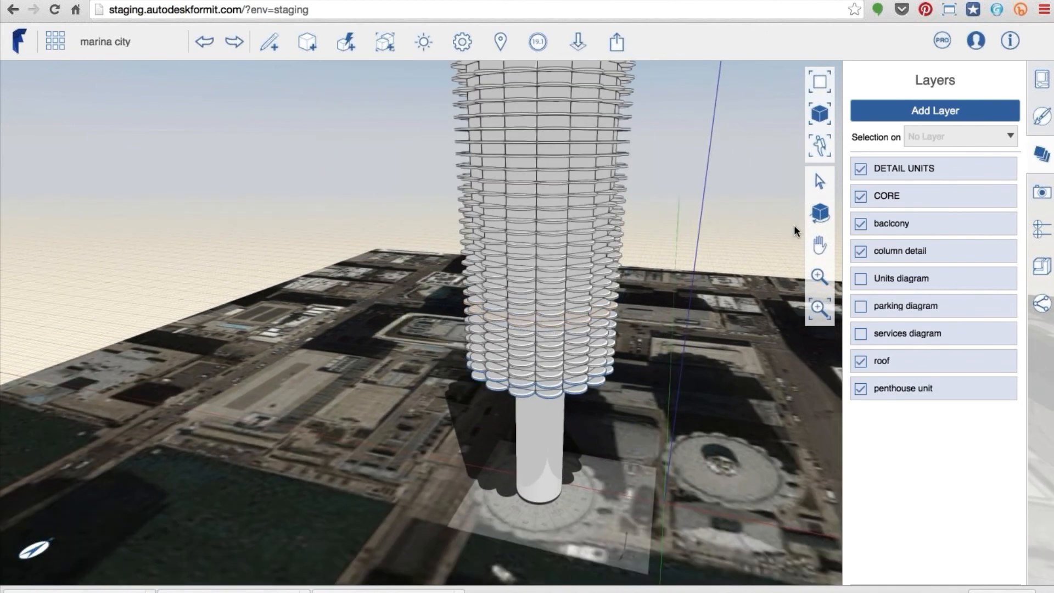
Examine the tower from above, closing in on a single petal-shaped balcony unit just below the roof
mouse_move(695, 297)
right_down()
mouse_move(711, 290)
mouse_move(699, 296)
right_up()
middle_drag(588, 353, 534, 420)
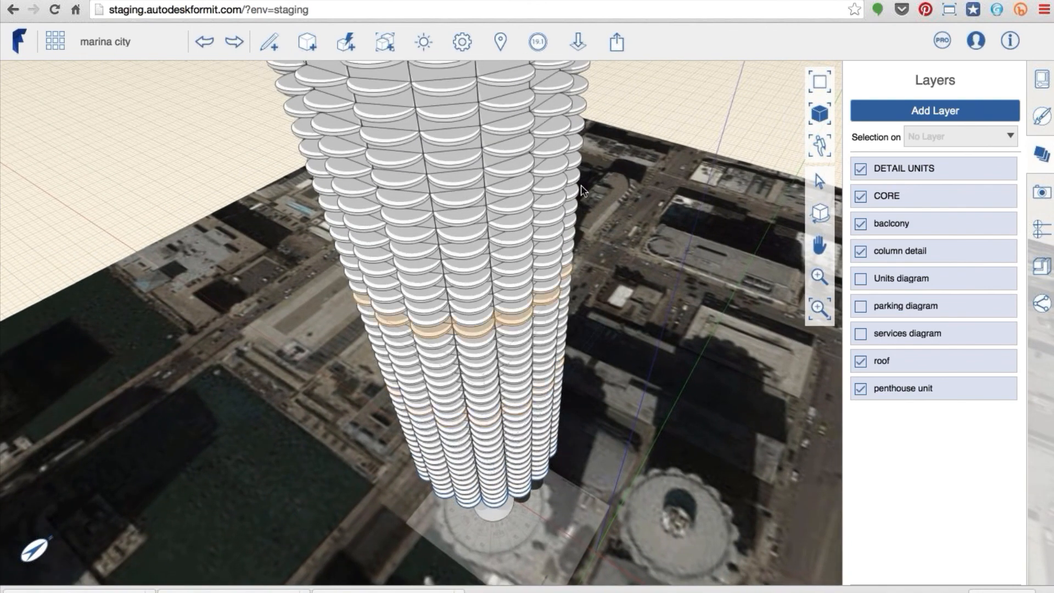
middle_drag(561, 221, 574, 294)
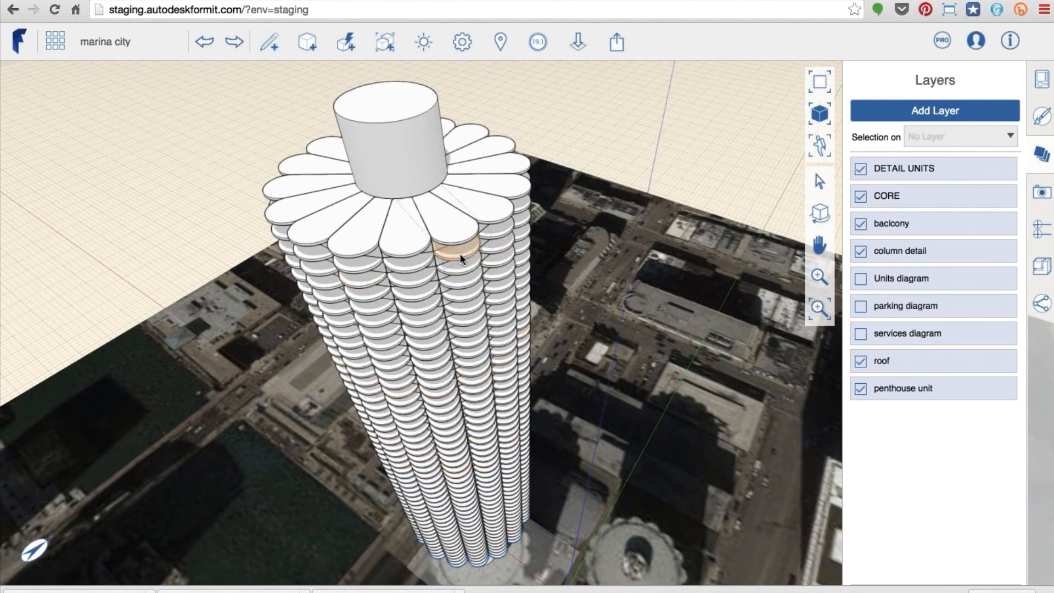
scroll(459, 252, down, 3)
scroll(459, 253, up, 2)
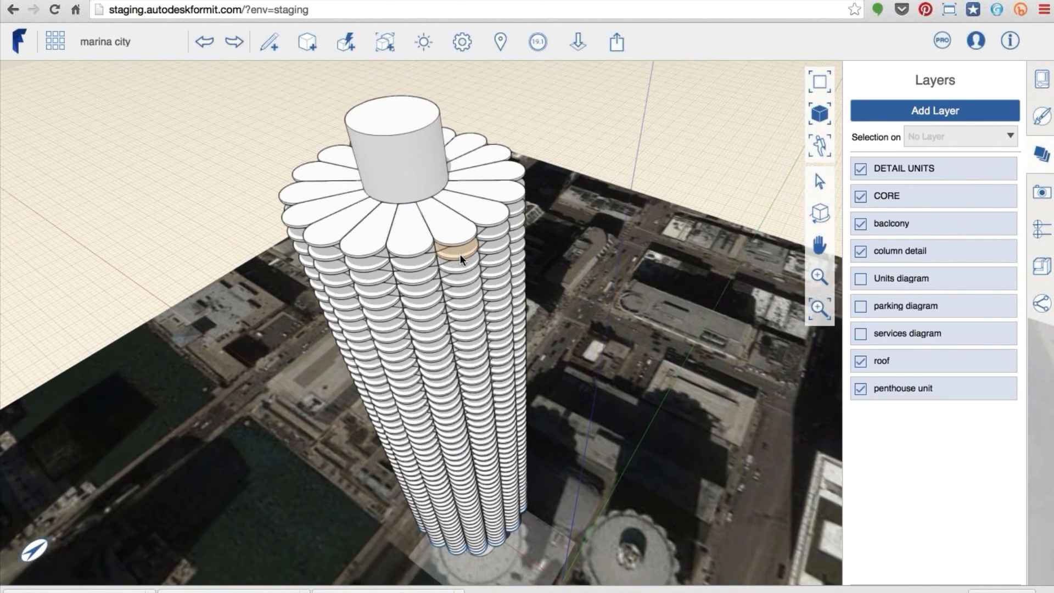
scroll(459, 254, up, 3)
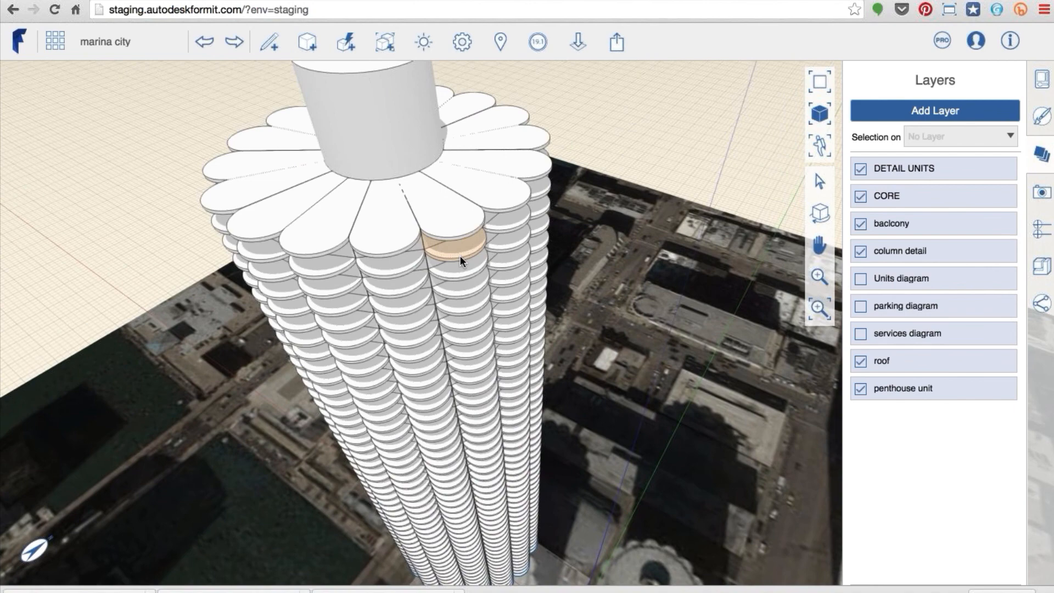
scroll(460, 256, up, 5)
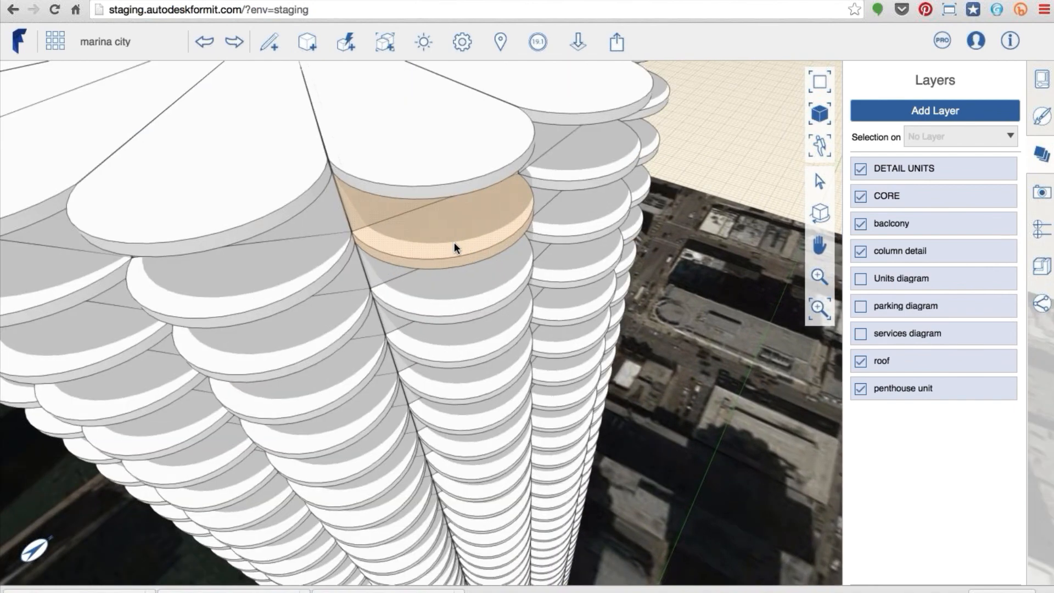
Examine the petal-shaped balcony units just below the roof up close and from the side, and check the sun and shadow settings
scroll(453, 242, up, 3)
scroll(453, 242, up, 1)
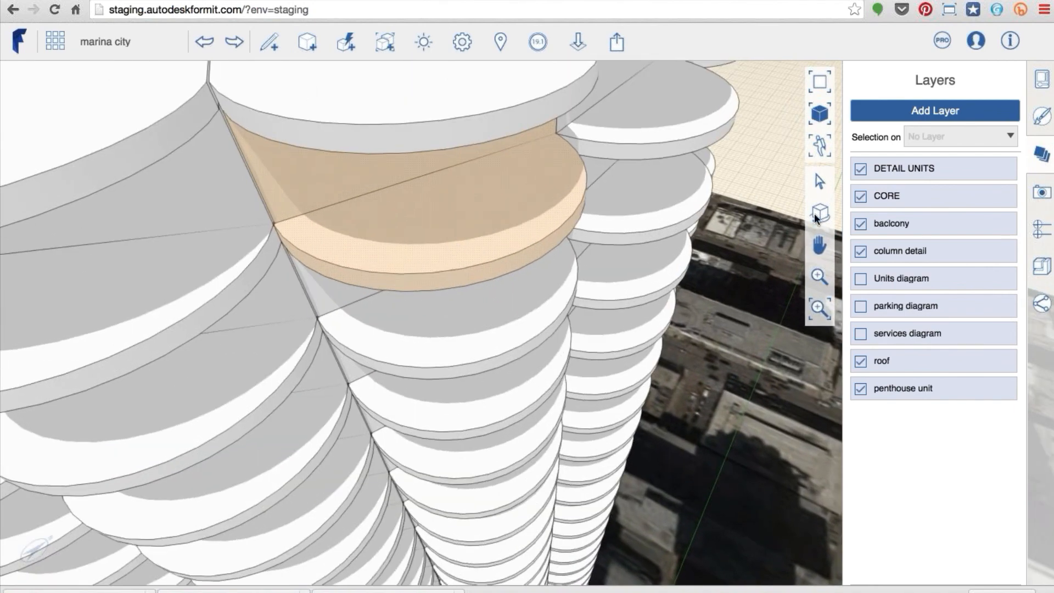
click(822, 215)
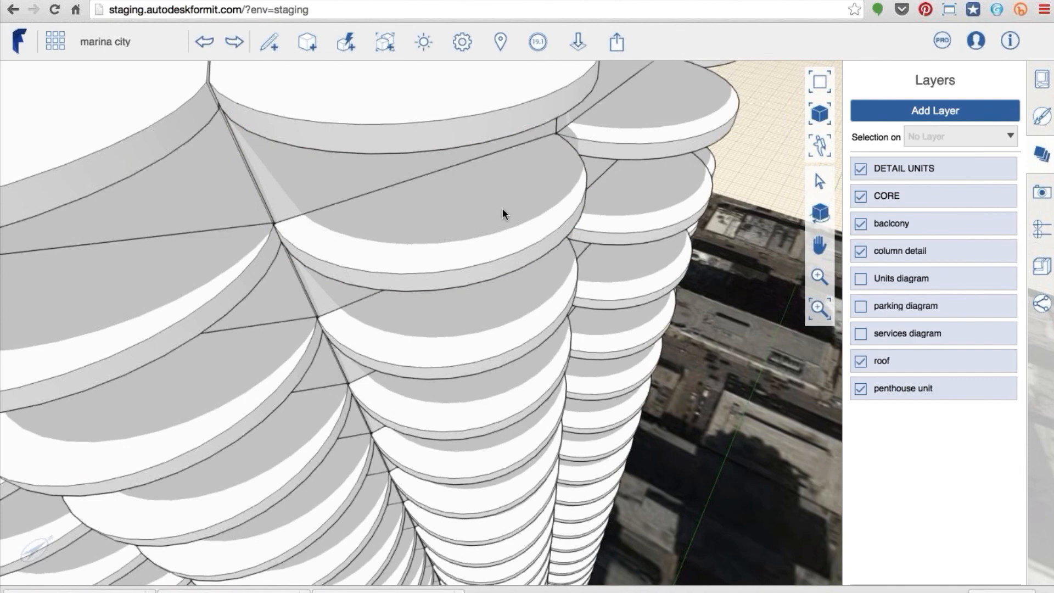
right_drag(528, 144, 525, 157)
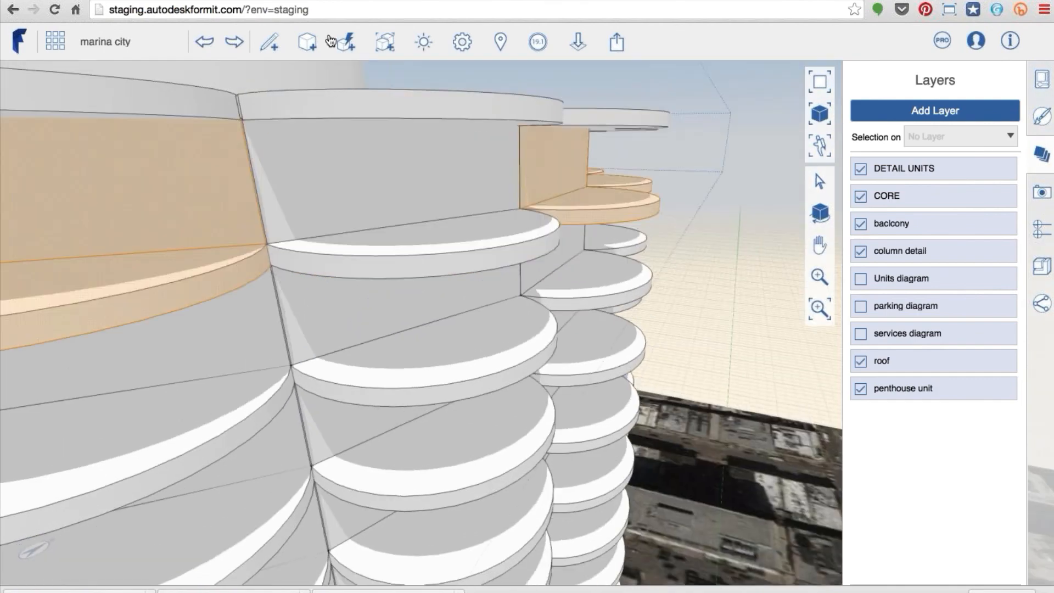
click(428, 51)
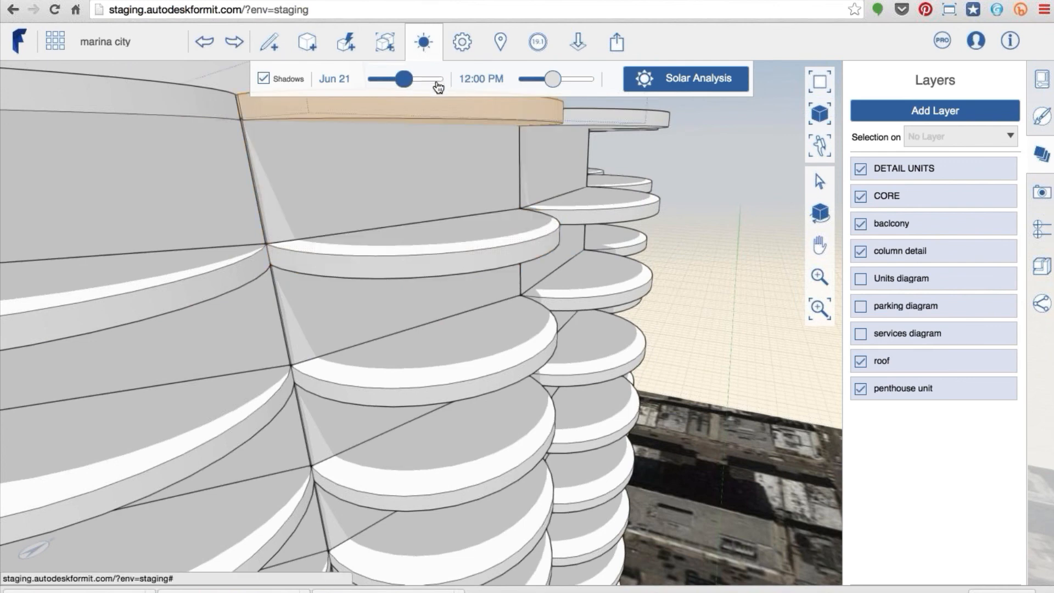
drag(403, 80, 405, 80)
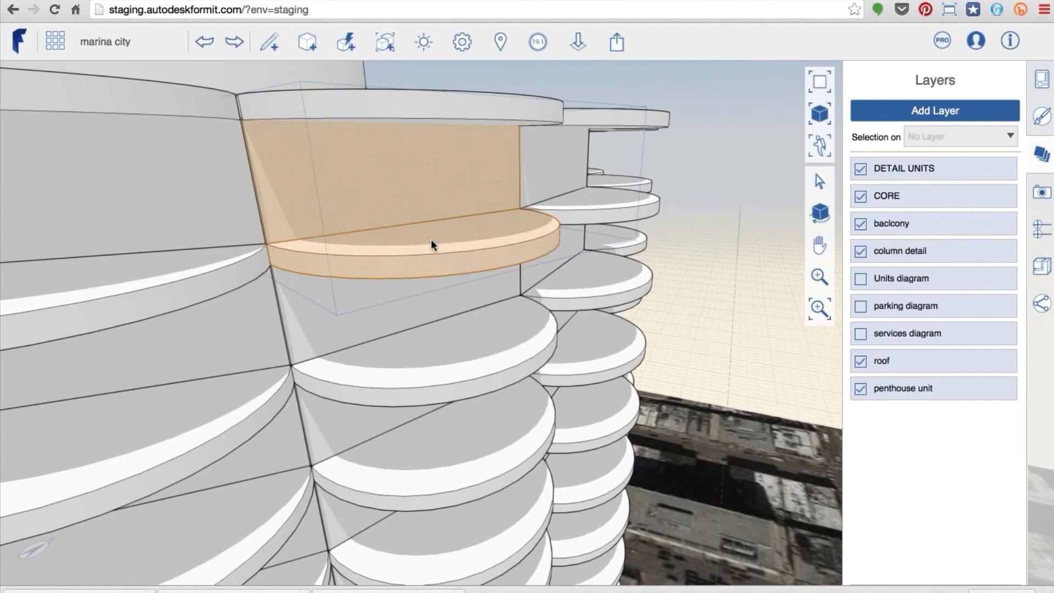
double_click(431, 240)
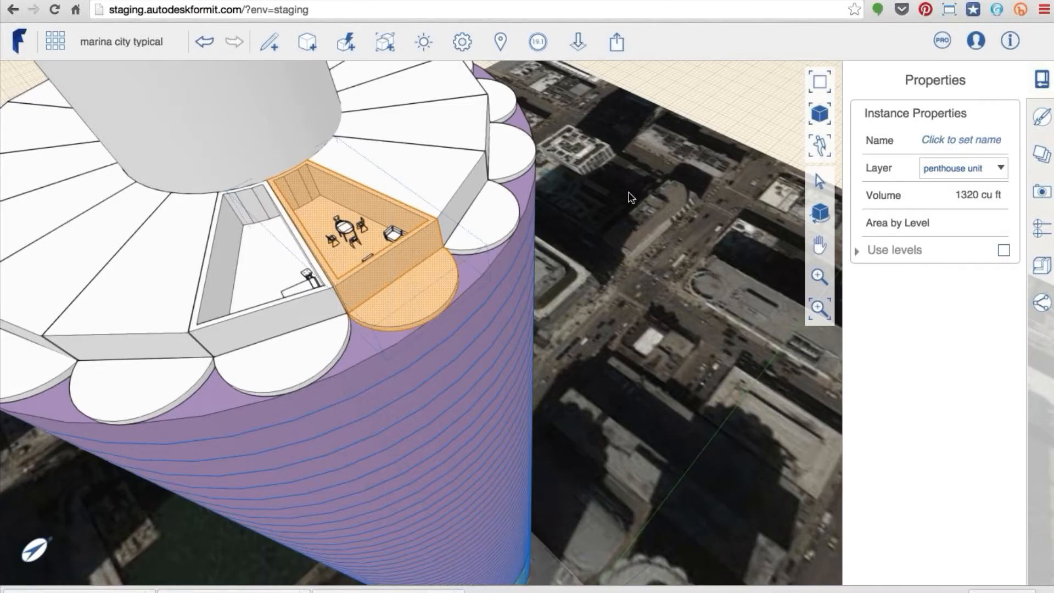
Clear the unit selection and review the Visual Style display options in the sketch settings
click(671, 82)
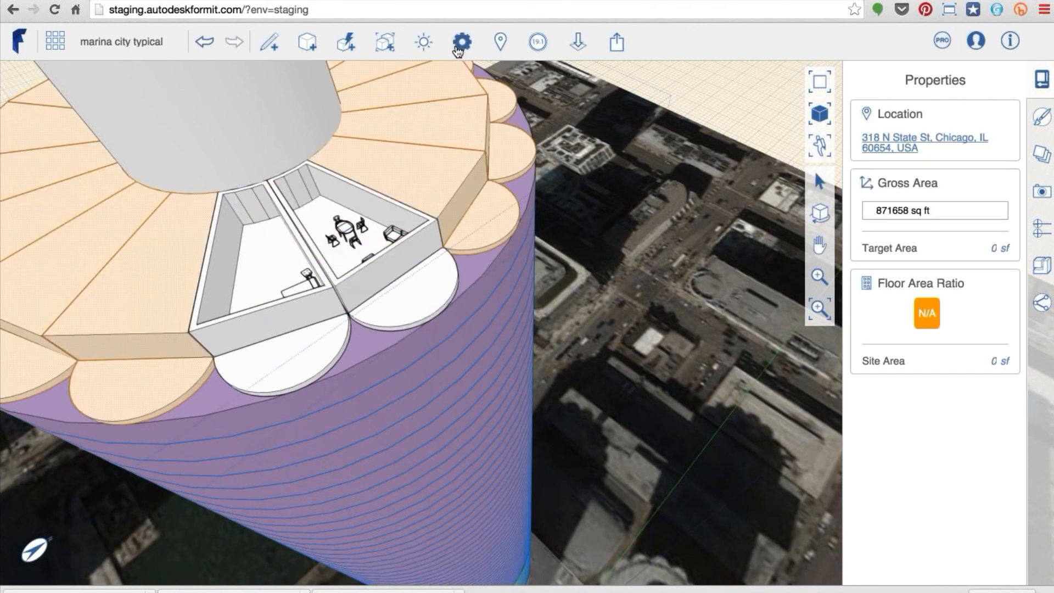
click(461, 42)
mouse_move(519, 291)
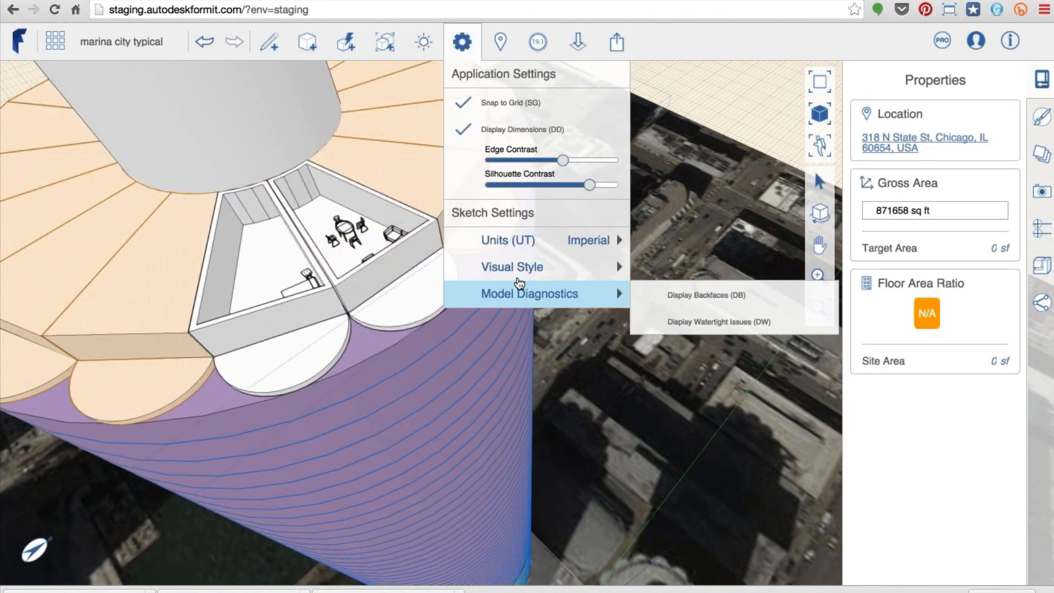
mouse_move(519, 268)
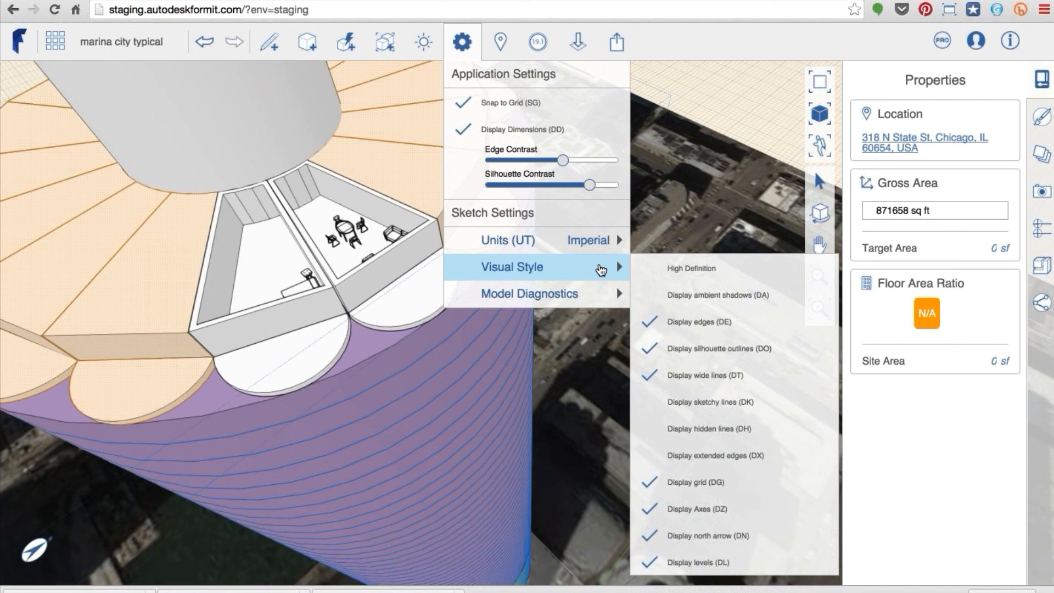
click(707, 87)
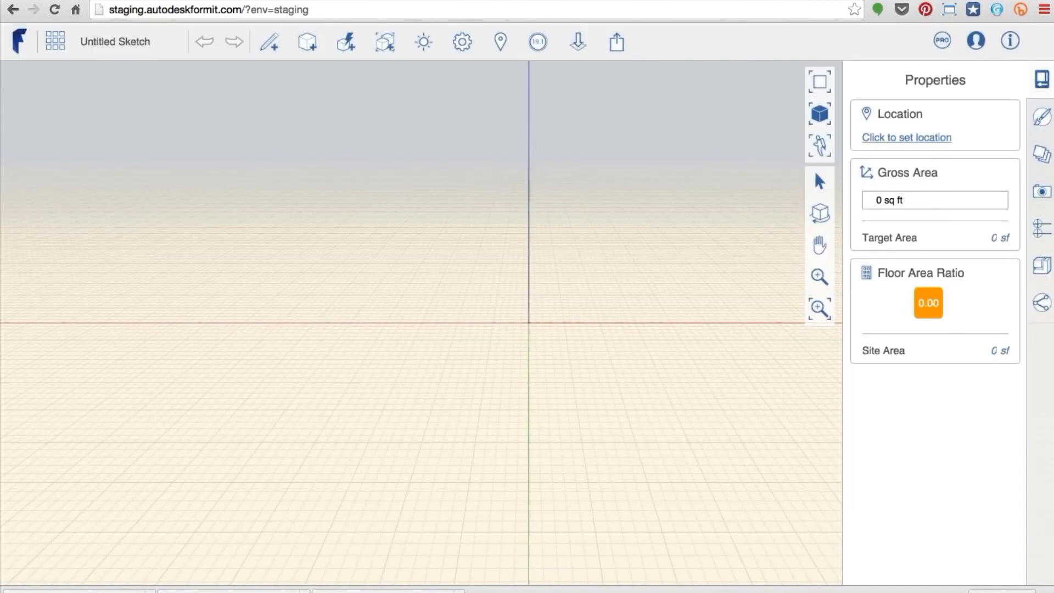
Try to open the "marina city diagram" sketch from the Sketch Gallery
click(55, 40)
click(77, 100)
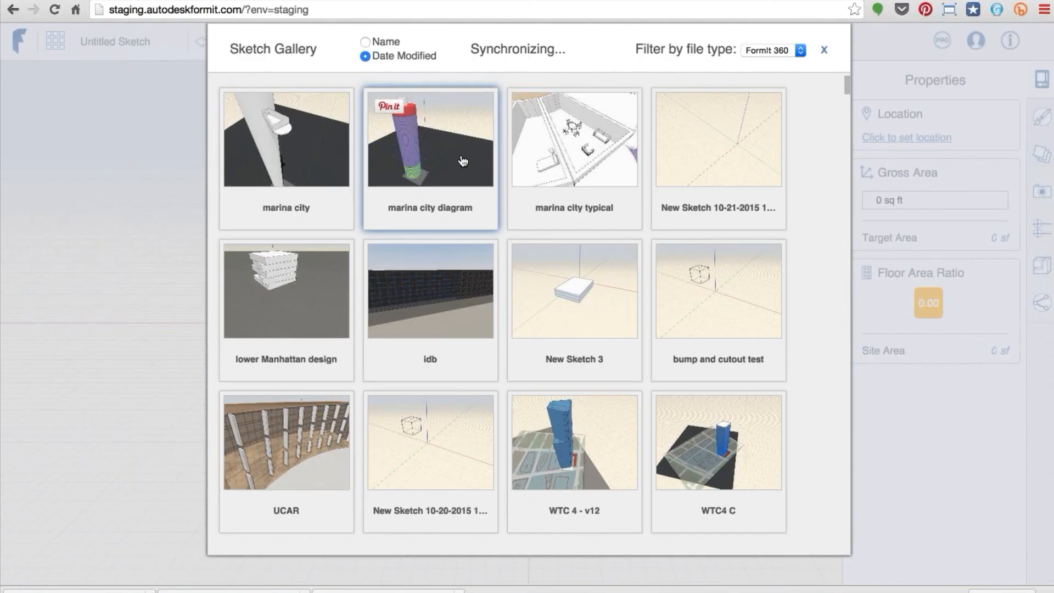
click(461, 158)
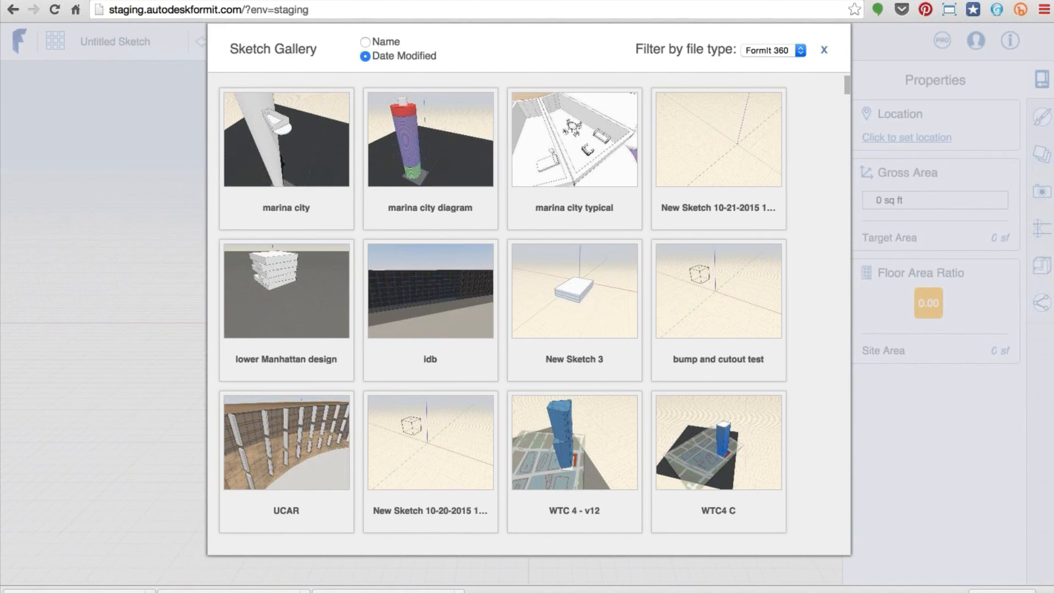
click(428, 156)
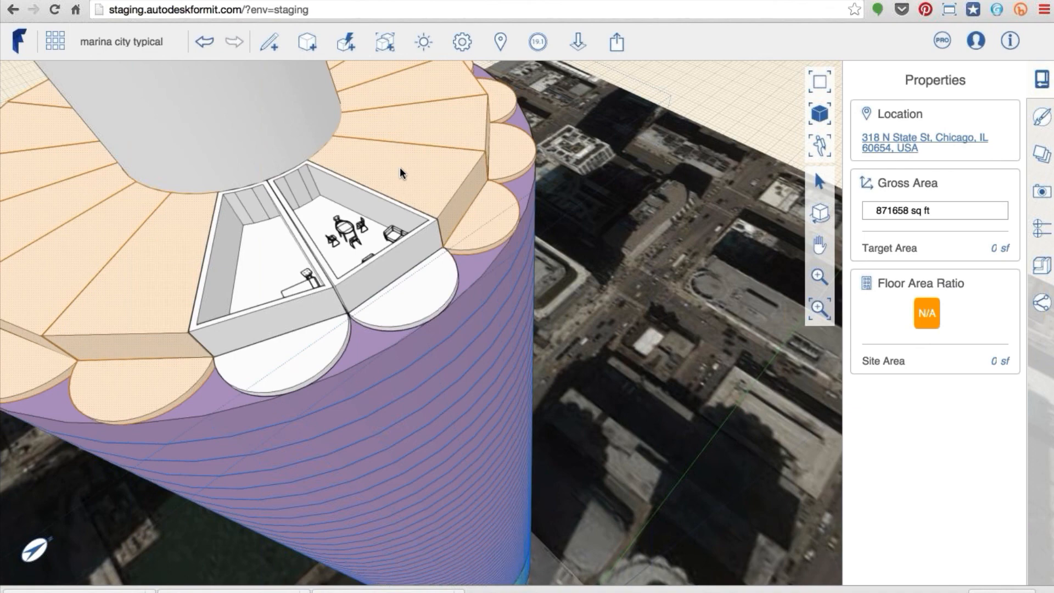
Open the penthouse units group on top of the marina city typical tower for editing, down to its nested wedge-shaped mass
double_click(399, 167)
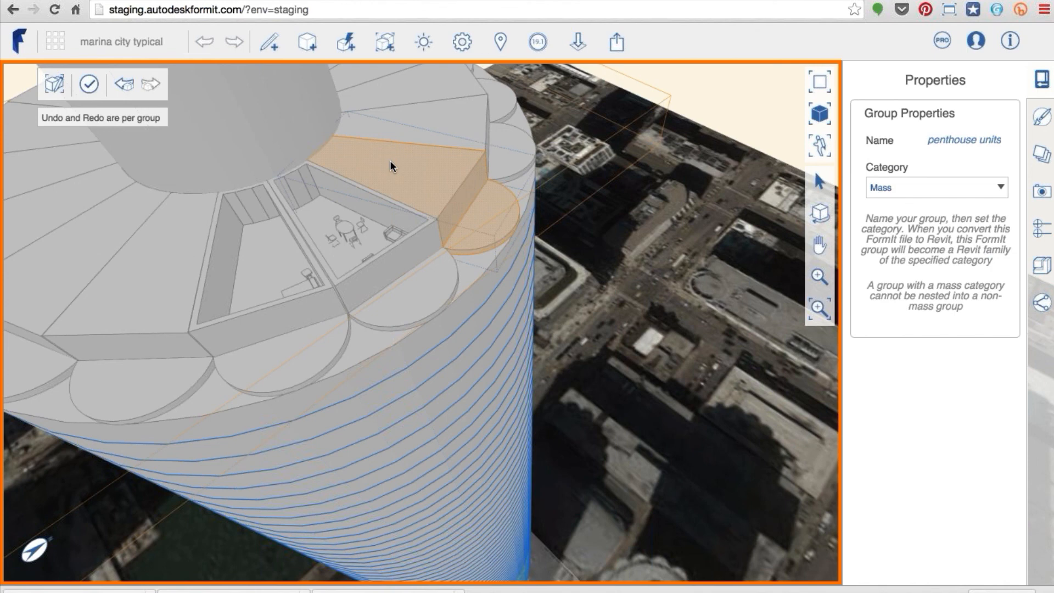
click(351, 179)
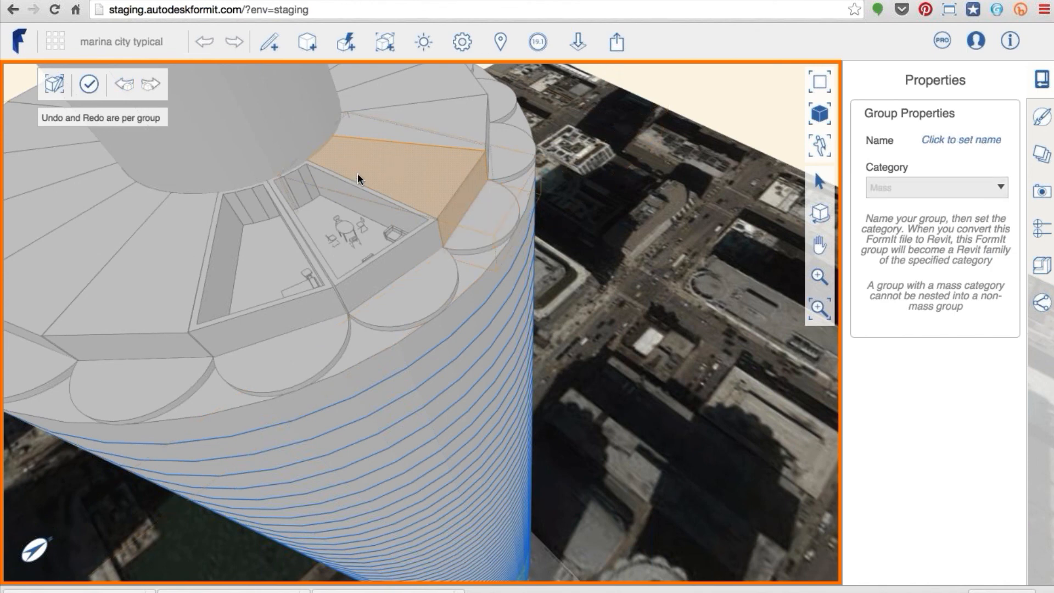
scroll(357, 174, up, 1)
scroll(363, 167, down, 1)
double_click(363, 166)
Restore the browser page zoom to actual size
key(super+plus)
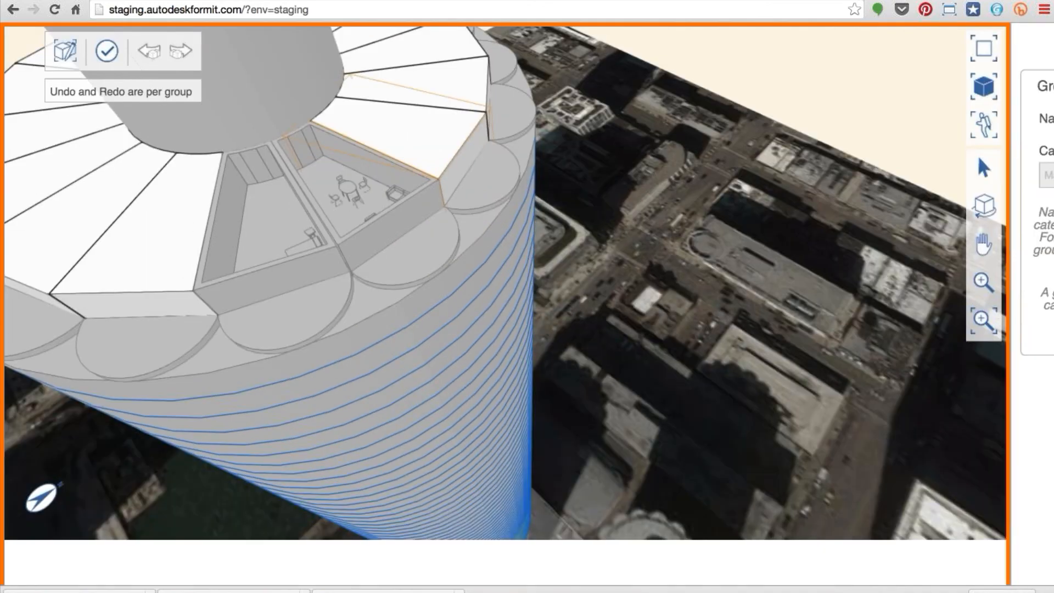
click(165, 0)
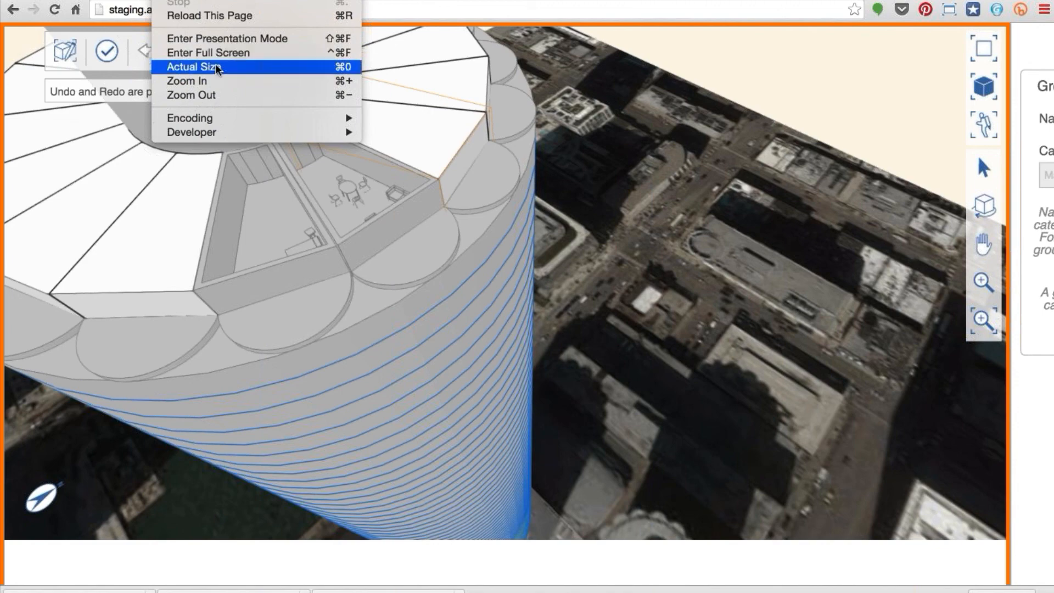
click(216, 69)
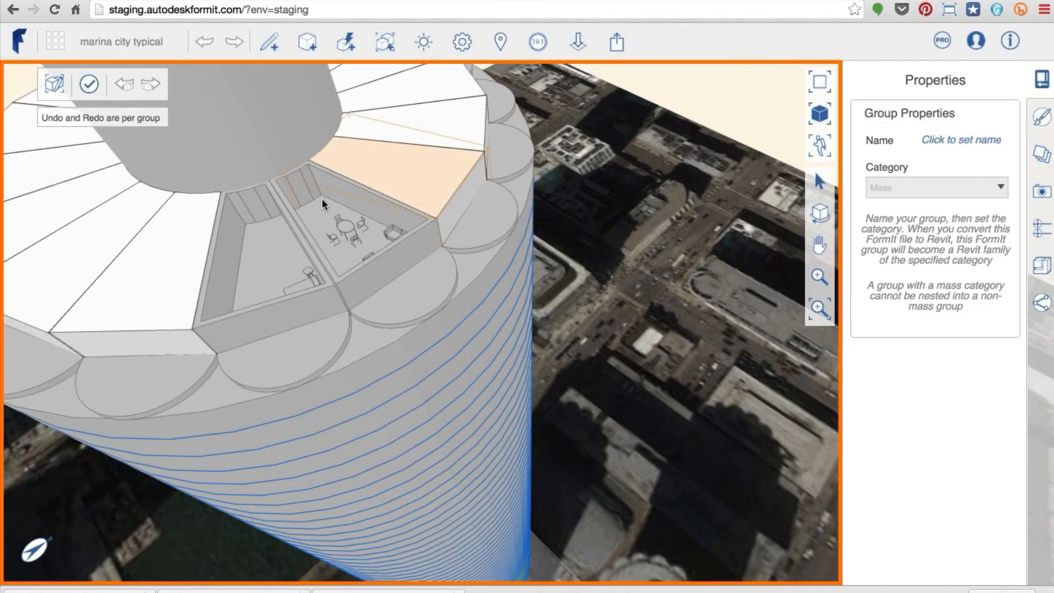
Offset the top face of the wedge-shaped penthouse mass inward by 9"
right_click(393, 170)
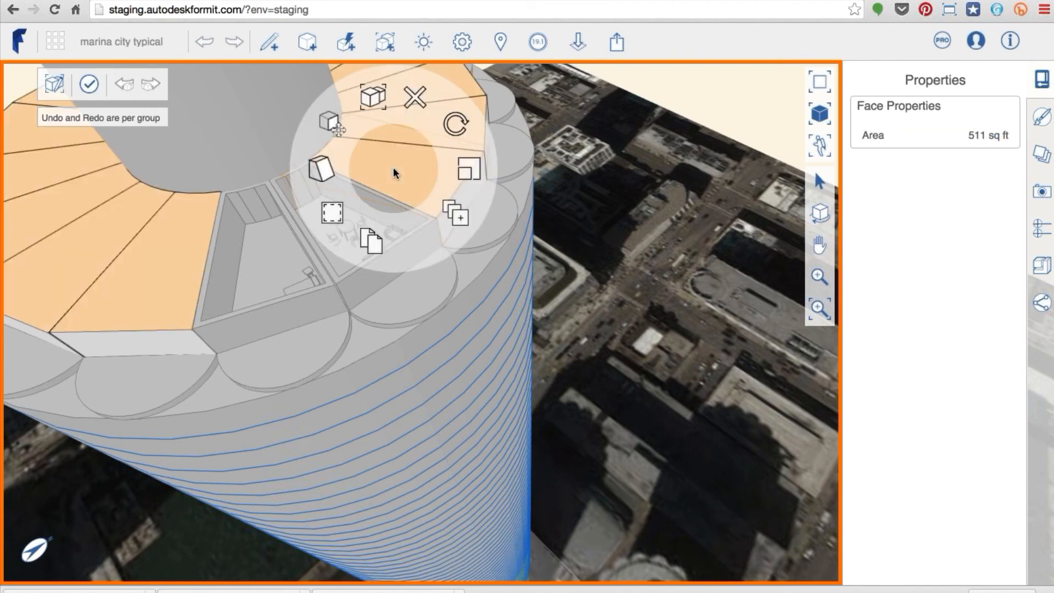
click(337, 213)
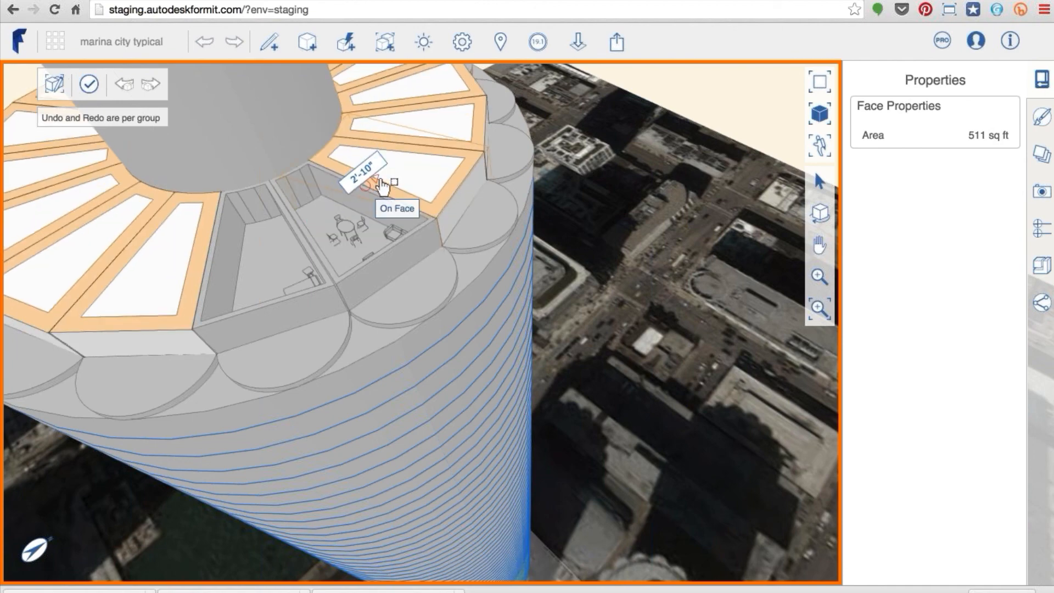
text(9")
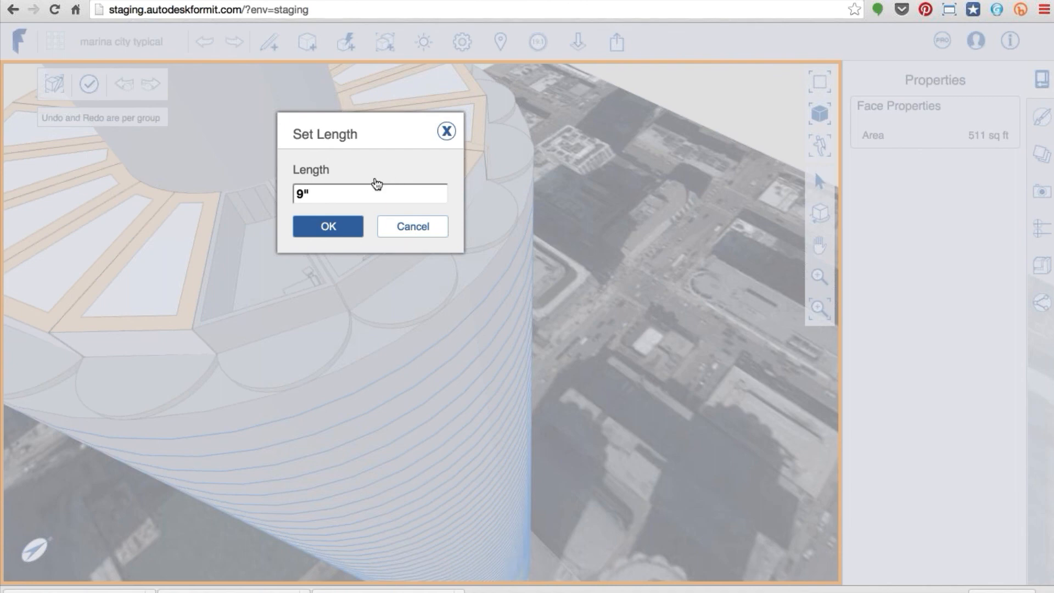
click(328, 226)
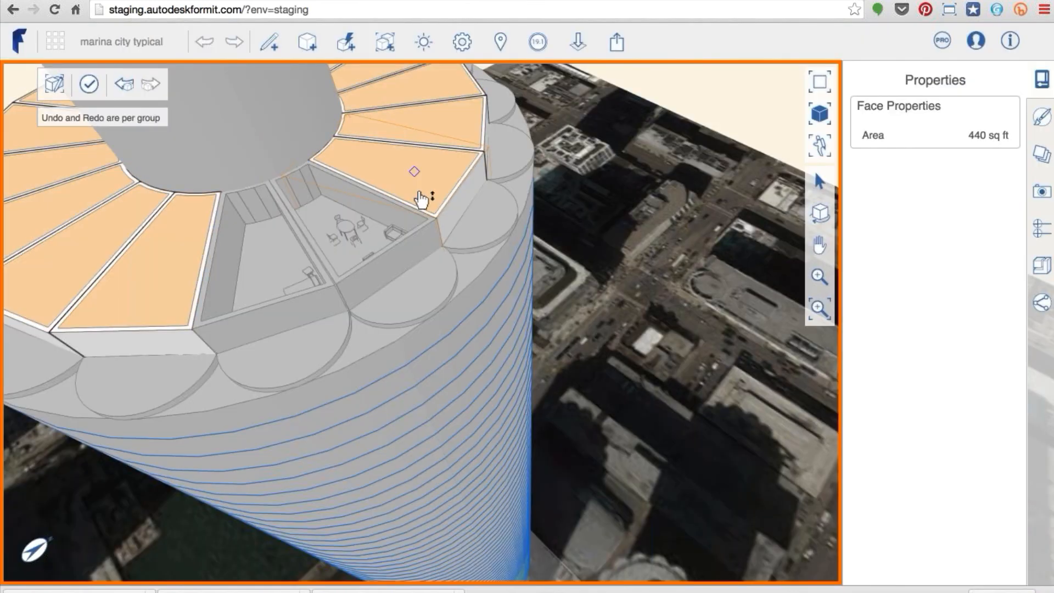
Try to extrude the inset top face of the penthouse mass, and finish editing the group
drag(420, 200, 381, 195)
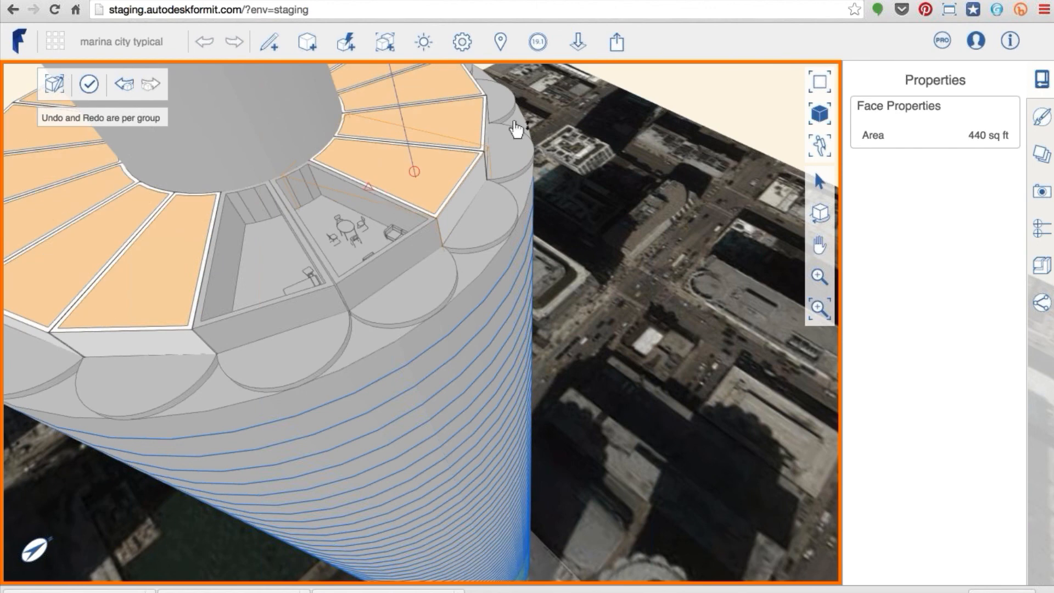
click(690, 89)
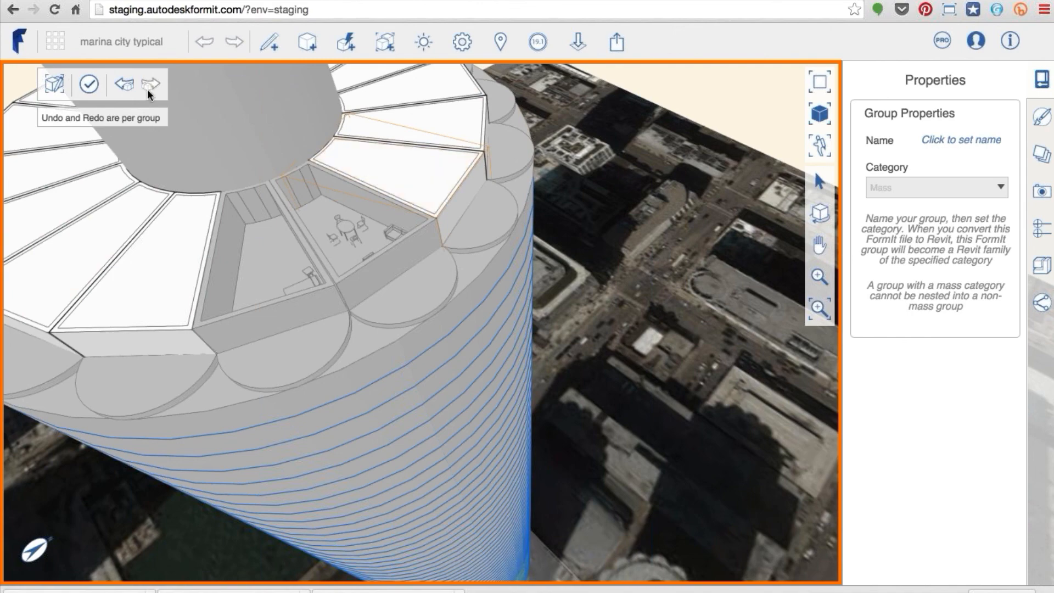
click(89, 84)
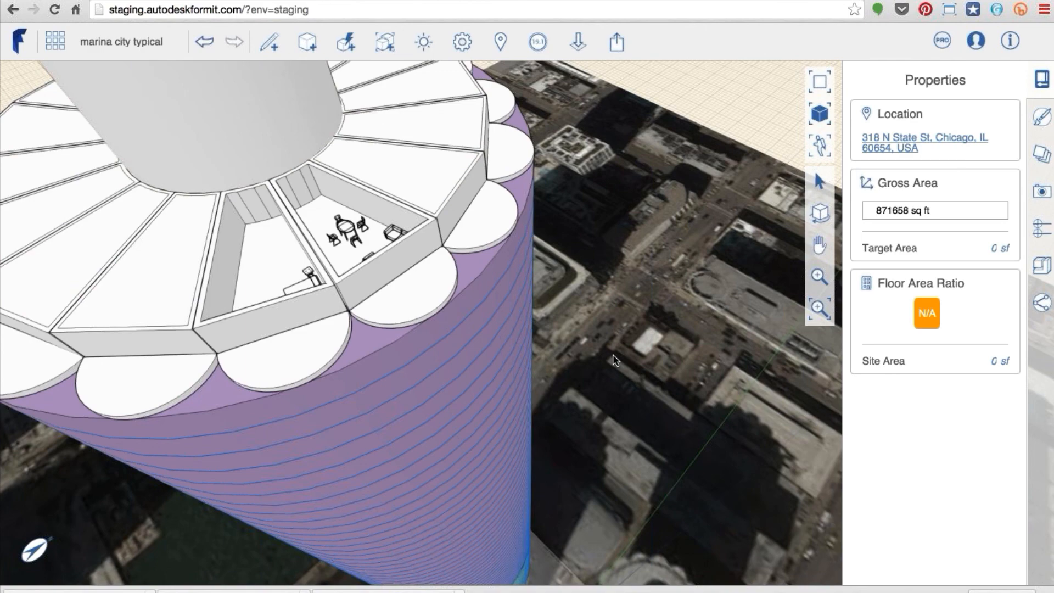
Examine the tower from the penthouse ring down through the stacked unit floors to the green parking levels at the base
middle_drag(612, 353, 609, 311)
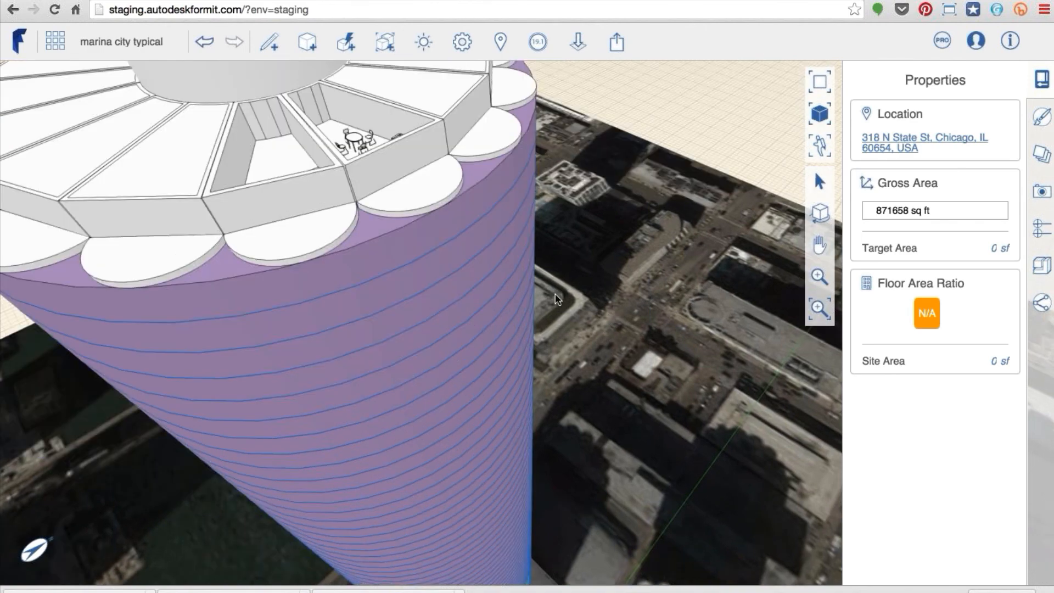
scroll(554, 297, down, 3)
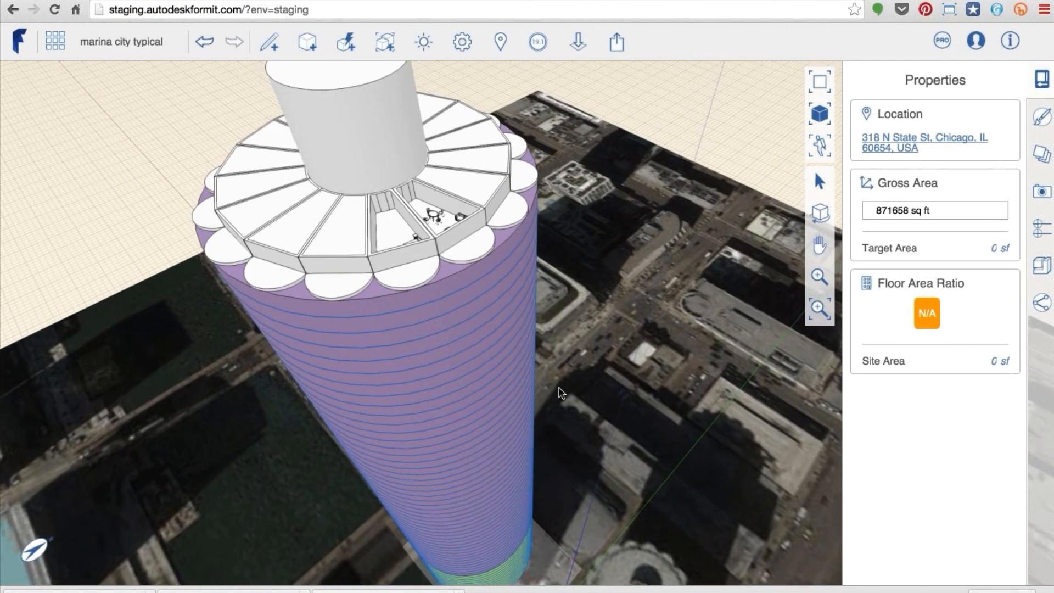
scroll(549, 357, up, 5)
scroll(555, 289, down, 3)
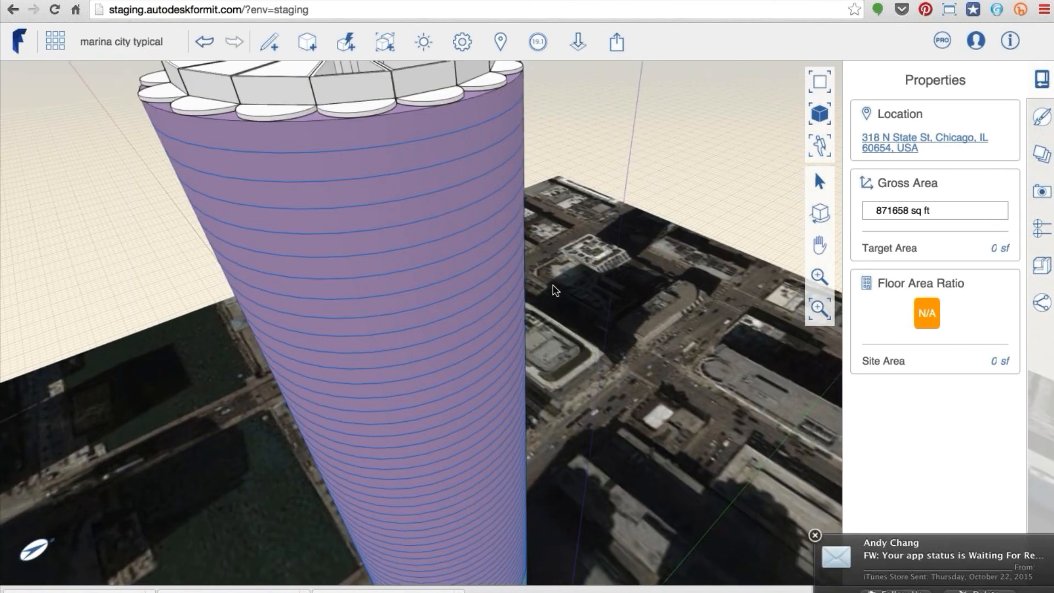
scroll(554, 289, down, 4)
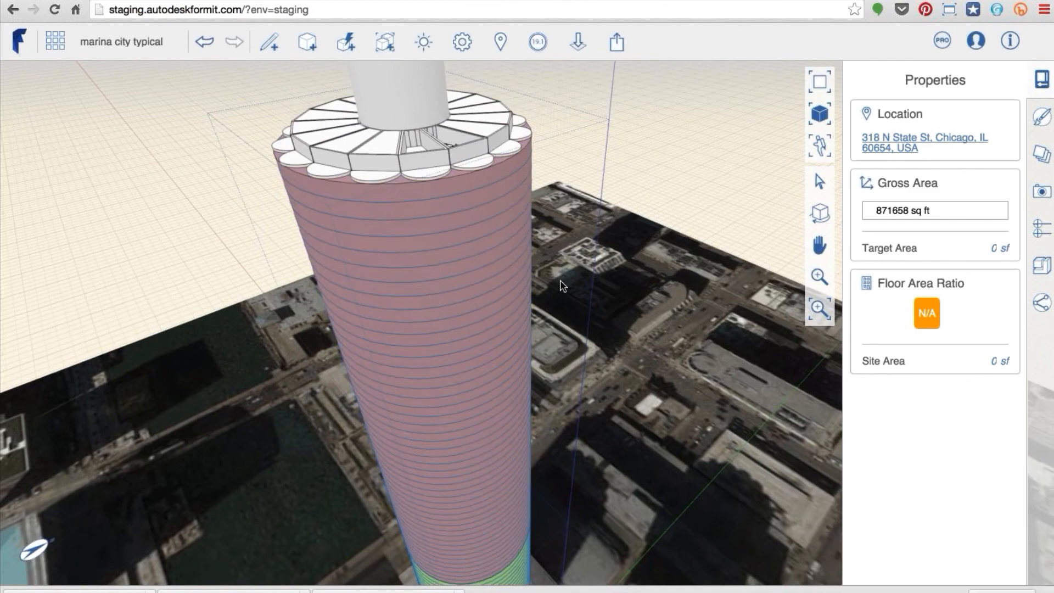
middle_drag(567, 409, 530, 342)
scroll(530, 342, down, 3)
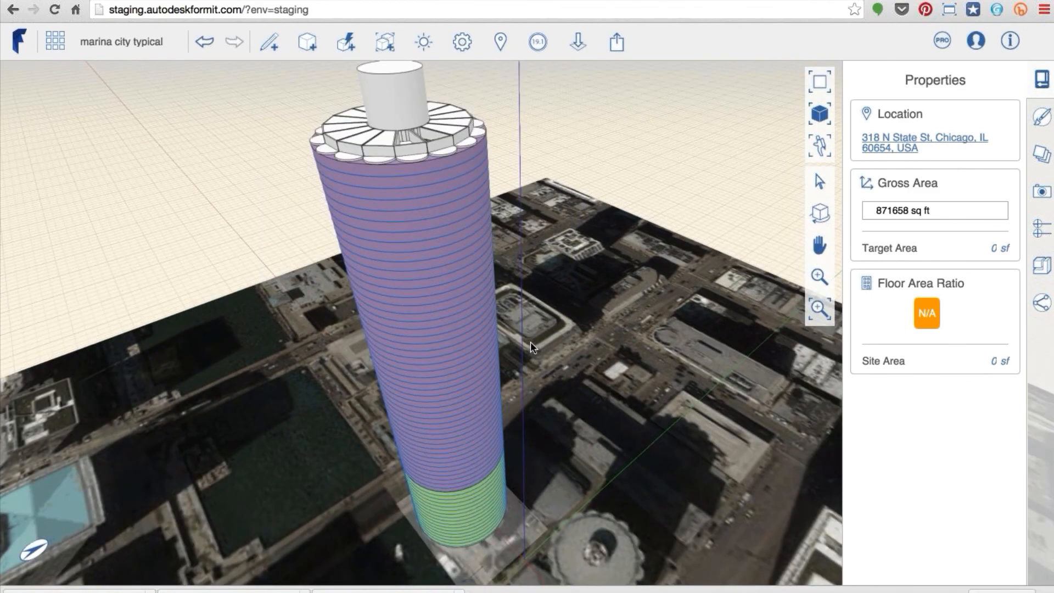
scroll(530, 341, down, 1)
scroll(530, 341, up, 2)
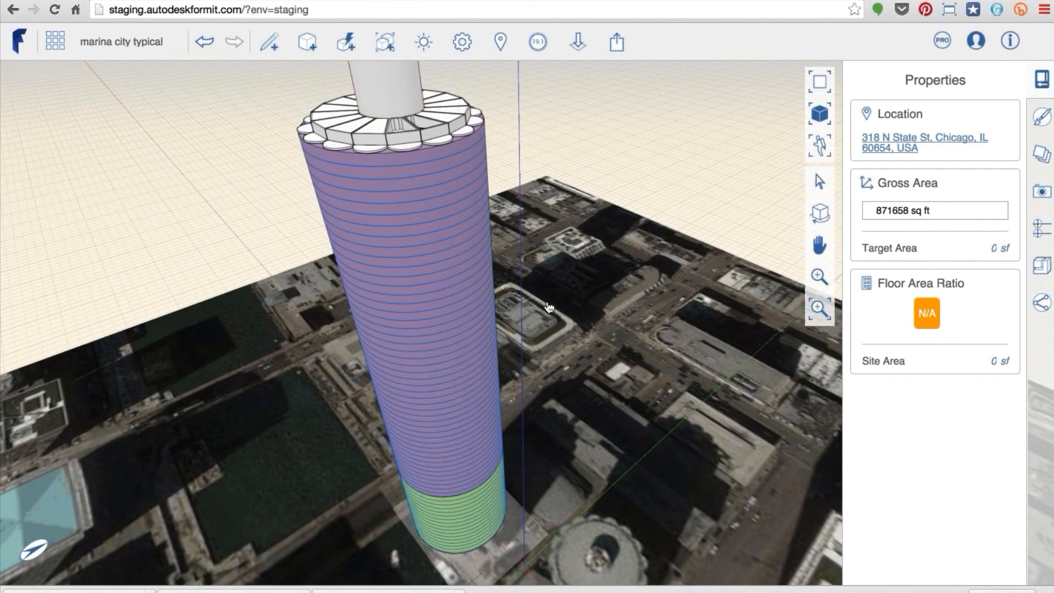
Hide the parking diagram and Units diagram layers in turn and show both again
click(1041, 155)
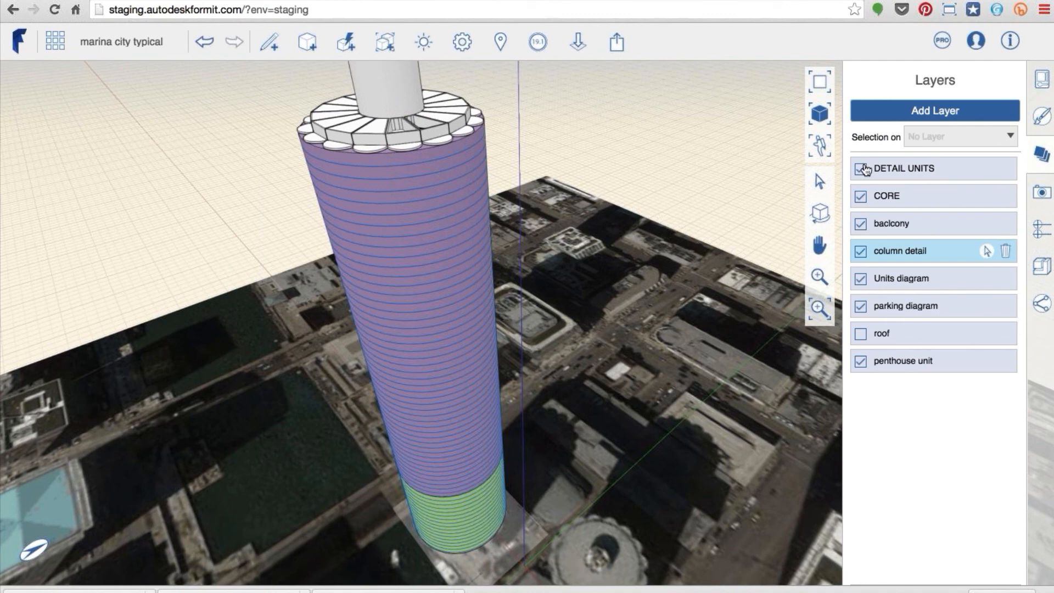
click(860, 306)
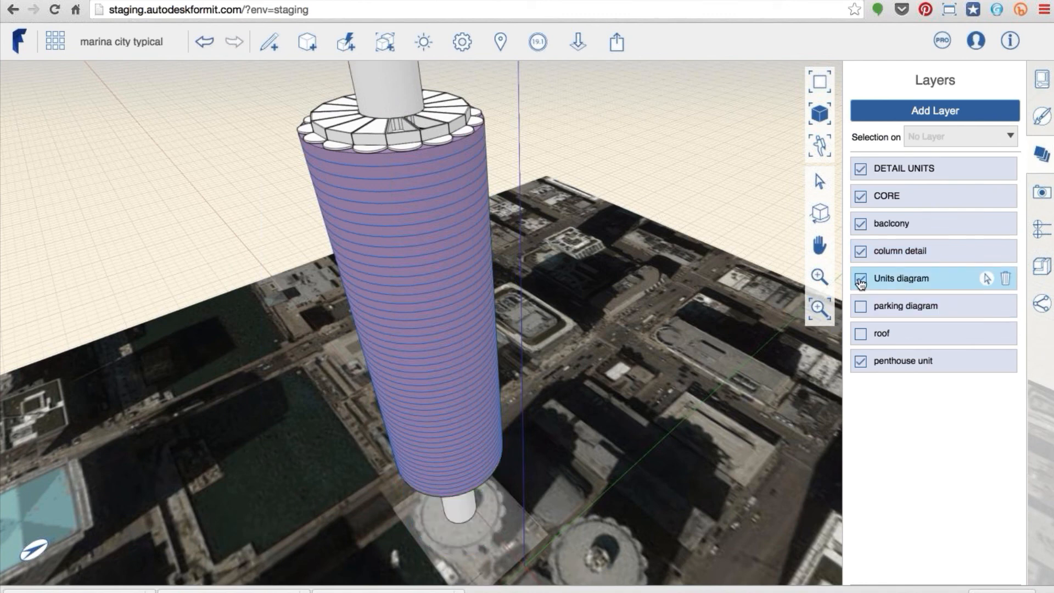
click(859, 278)
click(860, 279)
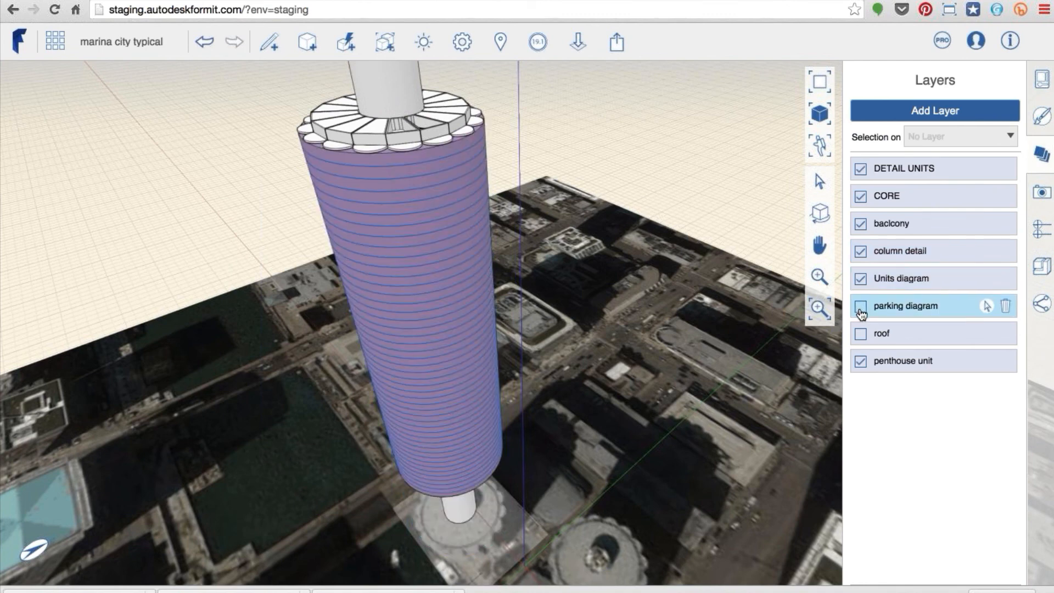
click(860, 308)
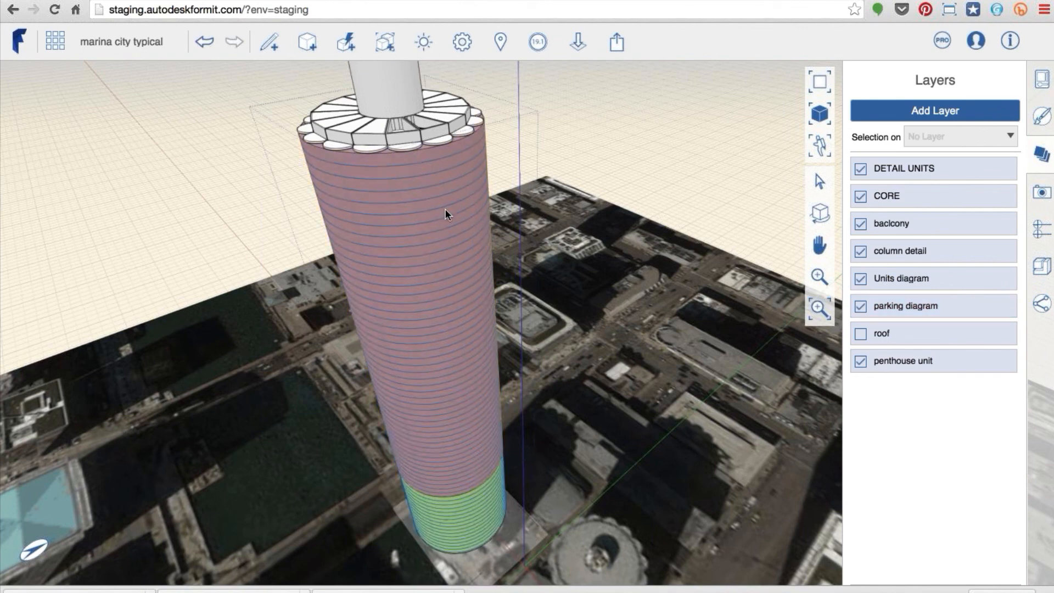
Select the stacked unit floors of the tower and examine the two furnished penthouse units from above
click(468, 384)
click(459, 402)
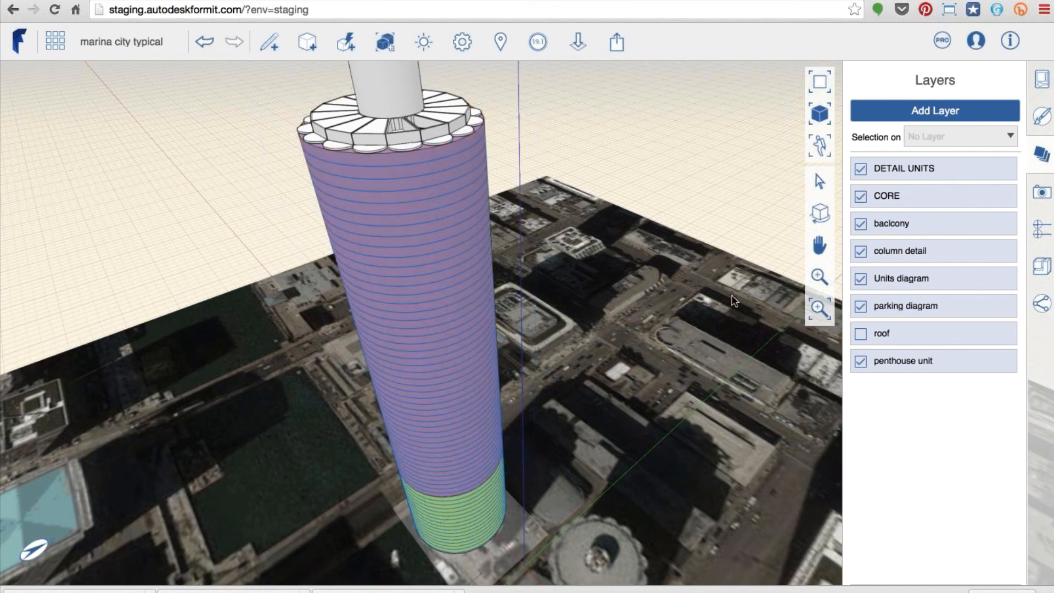
scroll(401, 103, up, 5)
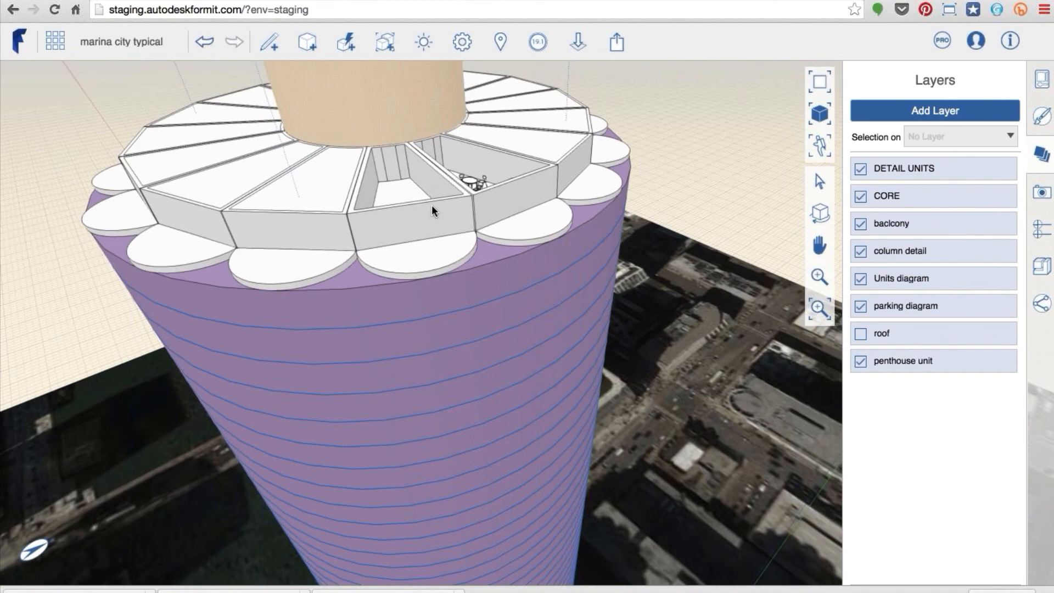
scroll(432, 206, up, 1)
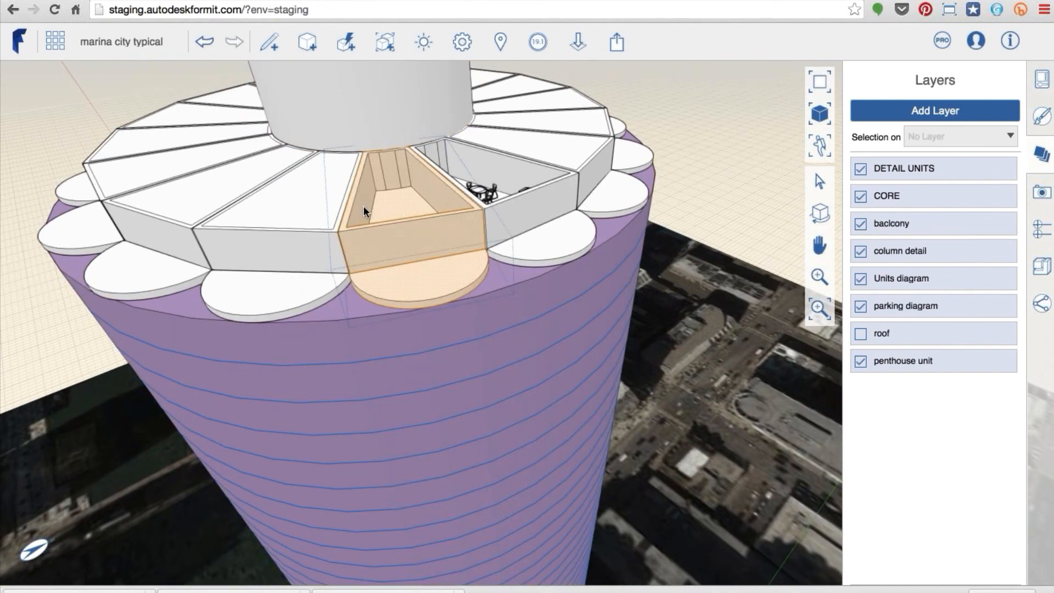
right_drag(363, 206, 446, 310)
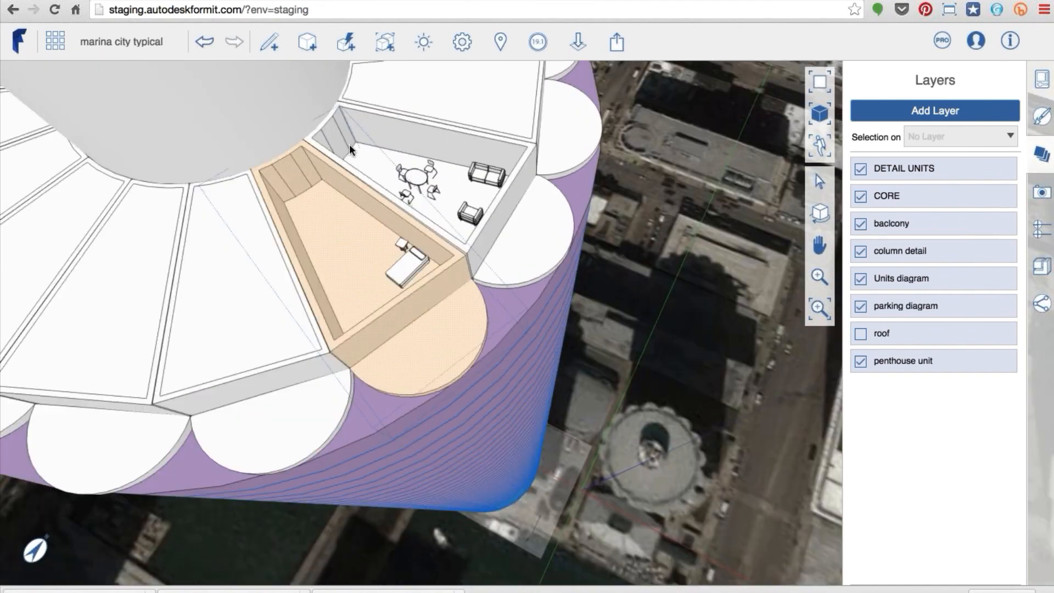
scroll(348, 140, down, 1)
scroll(348, 141, down, 3)
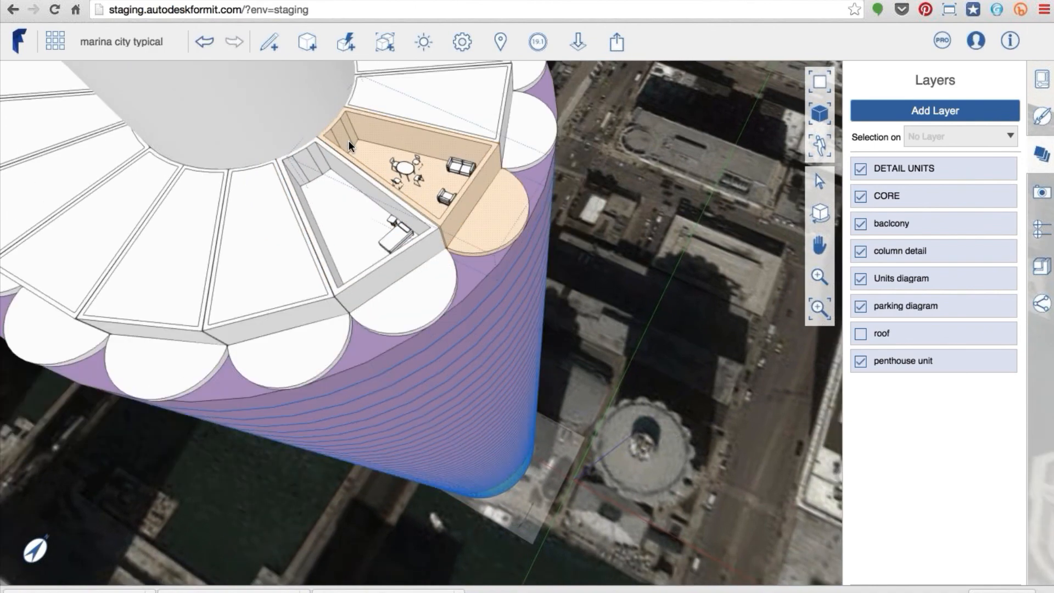
scroll(348, 141, up, 2)
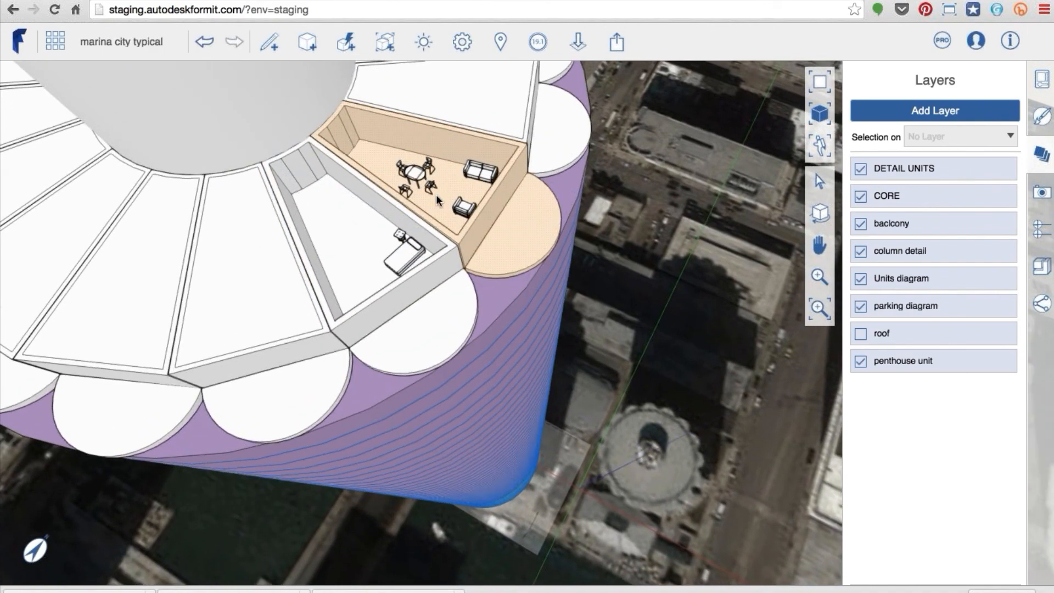
scroll(436, 195, up, 3)
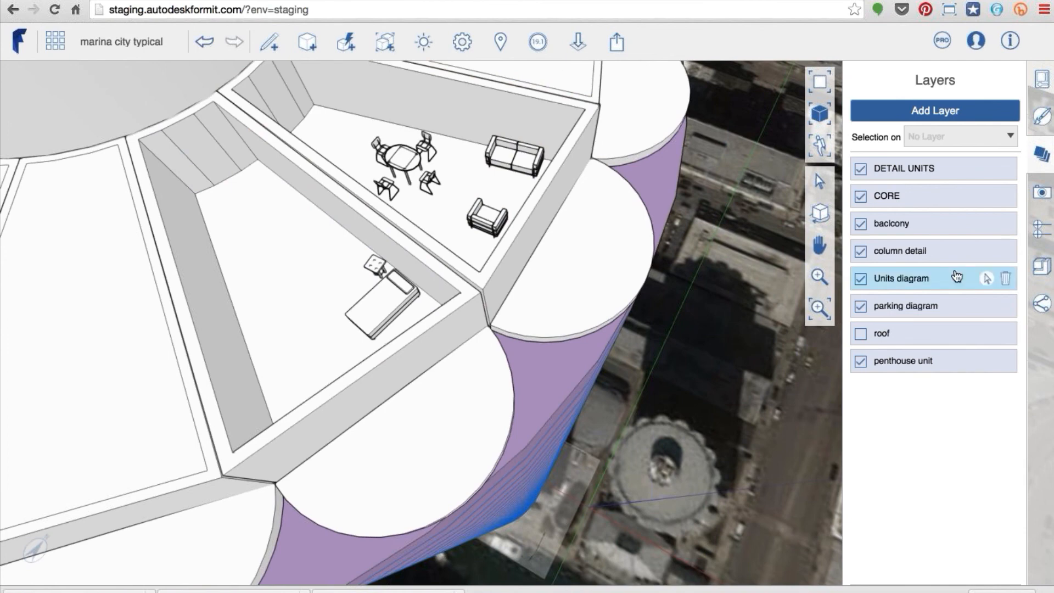
Open the Content Library and browse the linked Revit seating families, including the bench and its types
click(1042, 274)
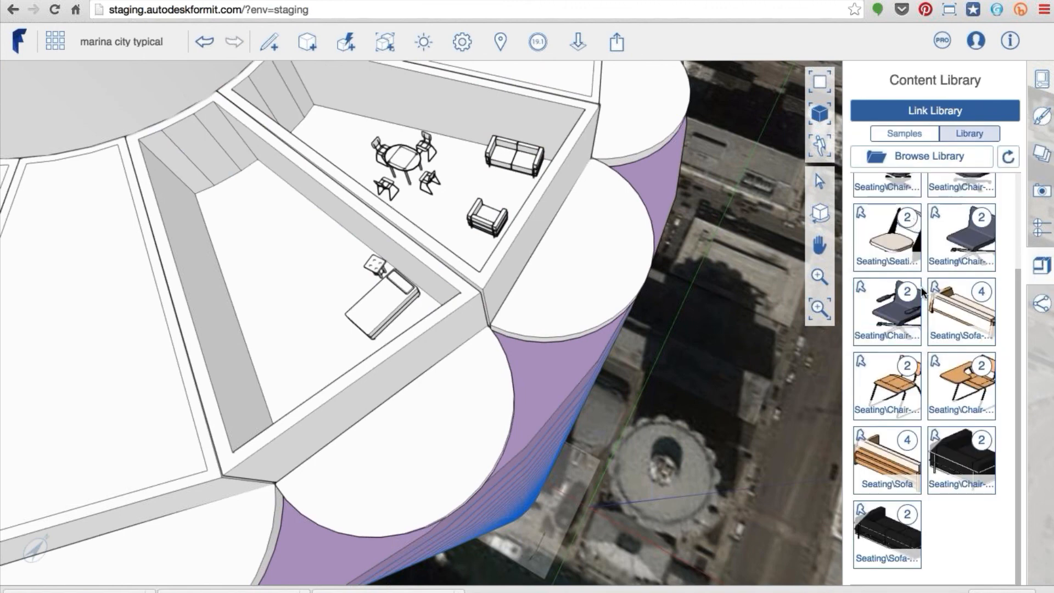
scroll(922, 293, up, 3)
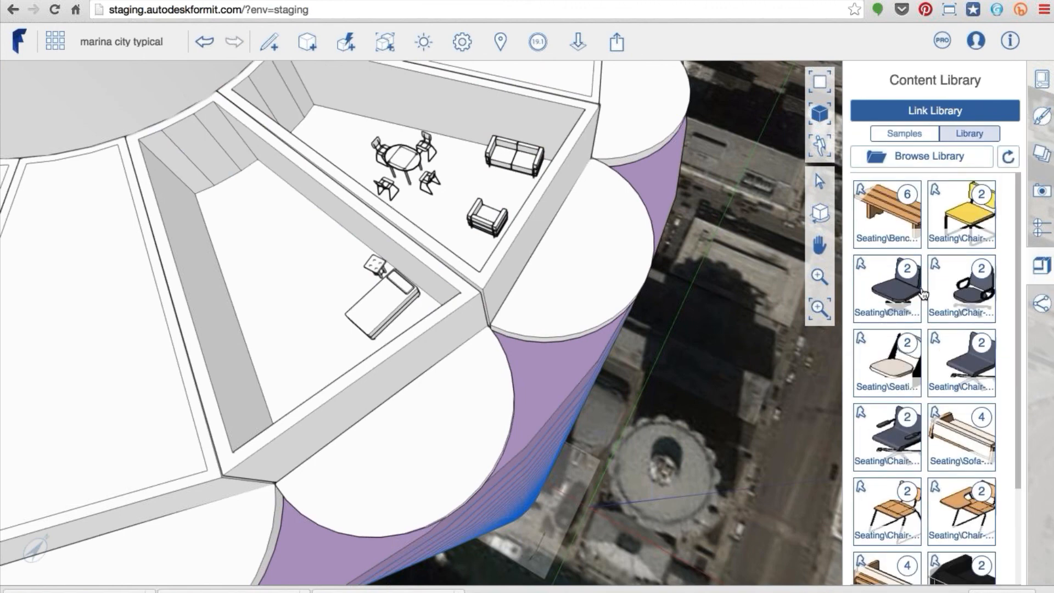
click(902, 251)
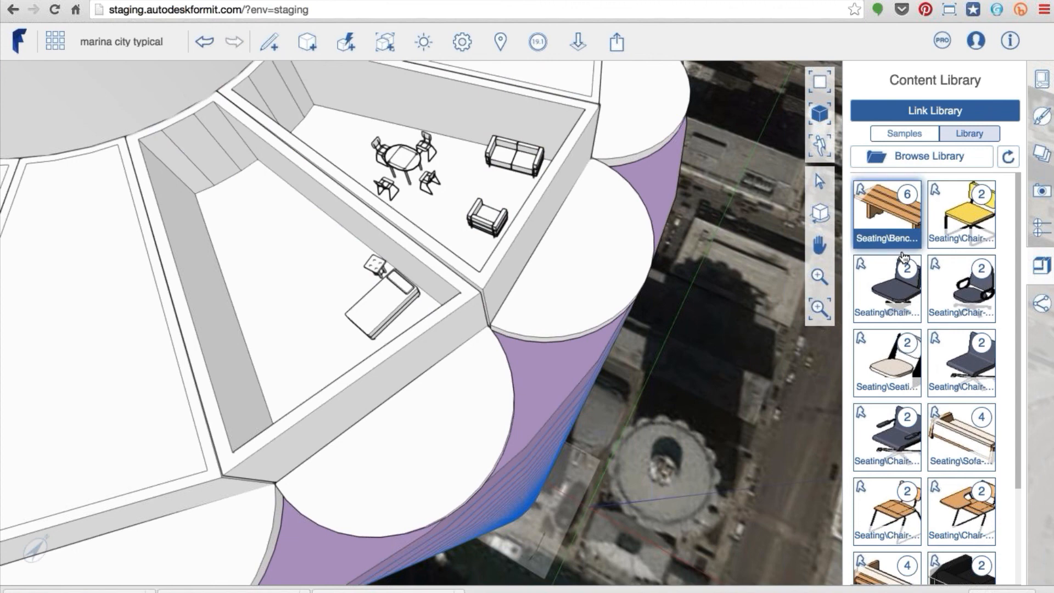
click(911, 195)
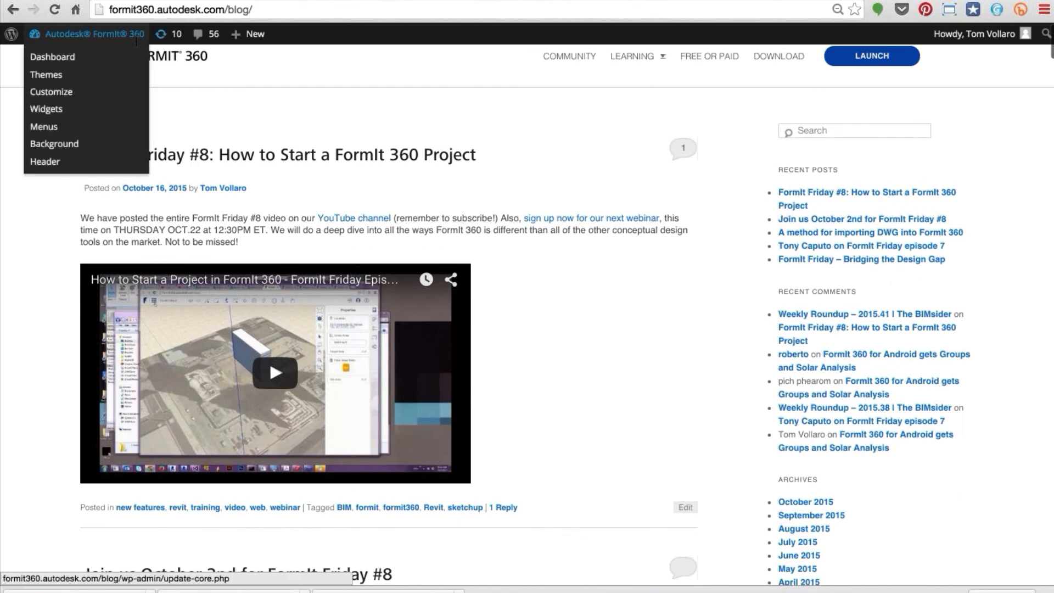
Go to formit360.autodesk.com, open the FormIt 360 Converter download page, and review its features and installation instructions
click(220, 9)
click(229, 9)
drag(228, 10, 312, 10)
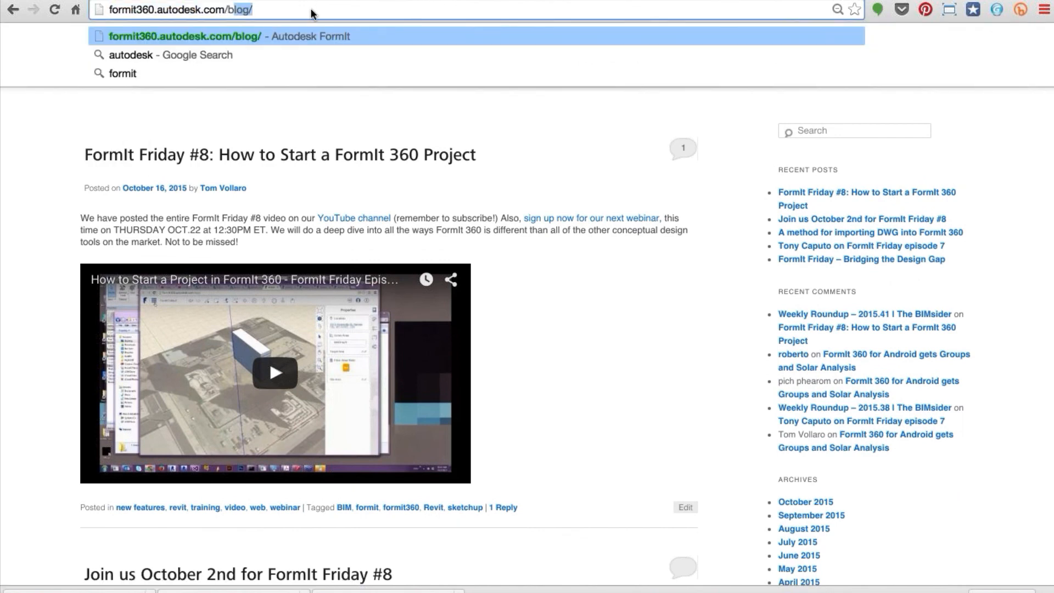
key(BackSpace)
key(Return)
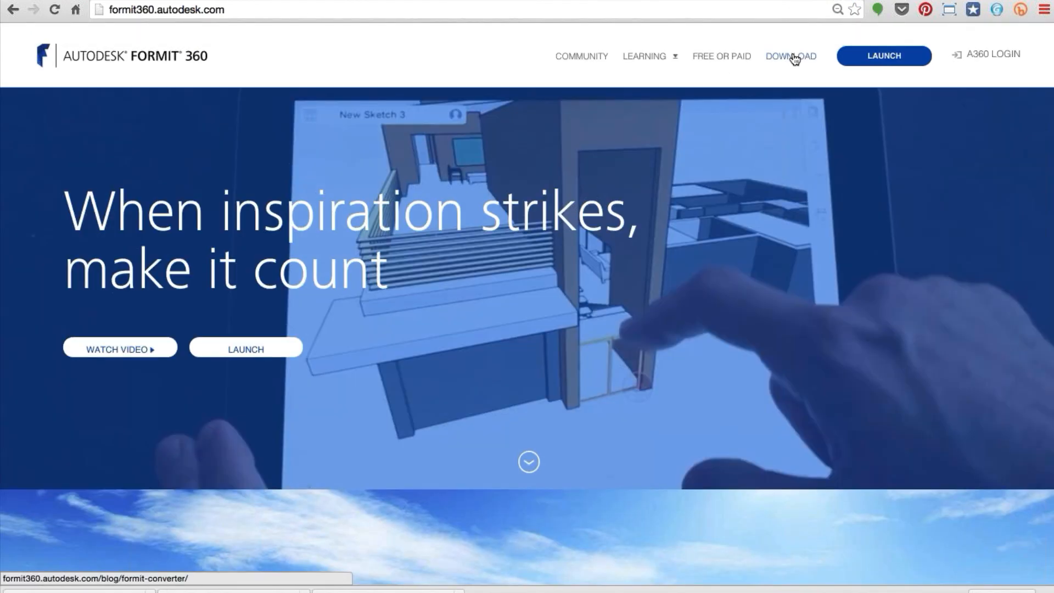
click(793, 57)
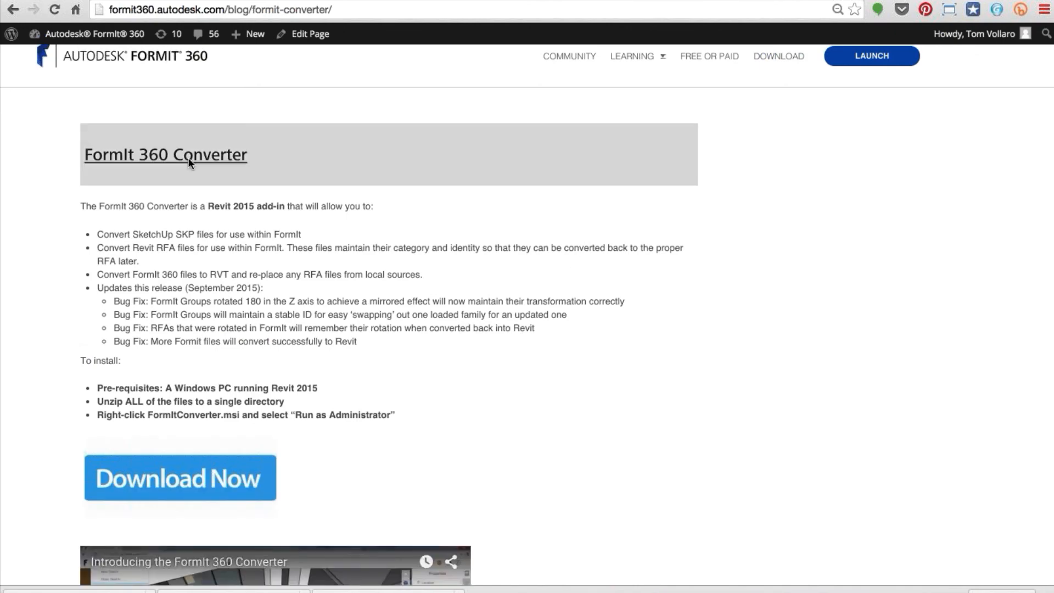
scroll(190, 163, down, 3)
scroll(189, 163, down, 2)
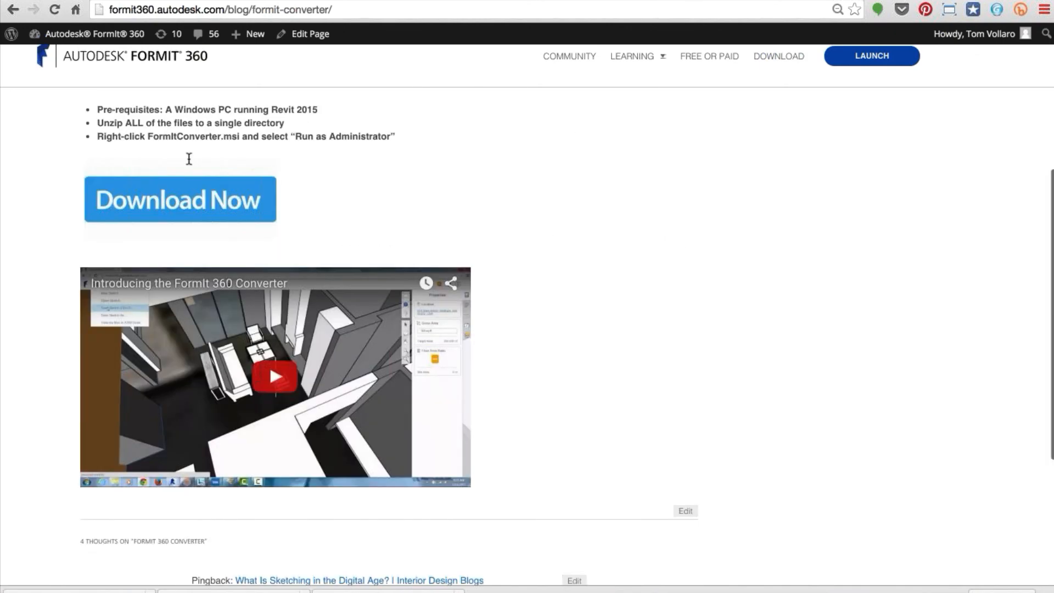
scroll(187, 159, up, 3)
scroll(187, 157, down, 2)
scroll(350, 222, up, 1)
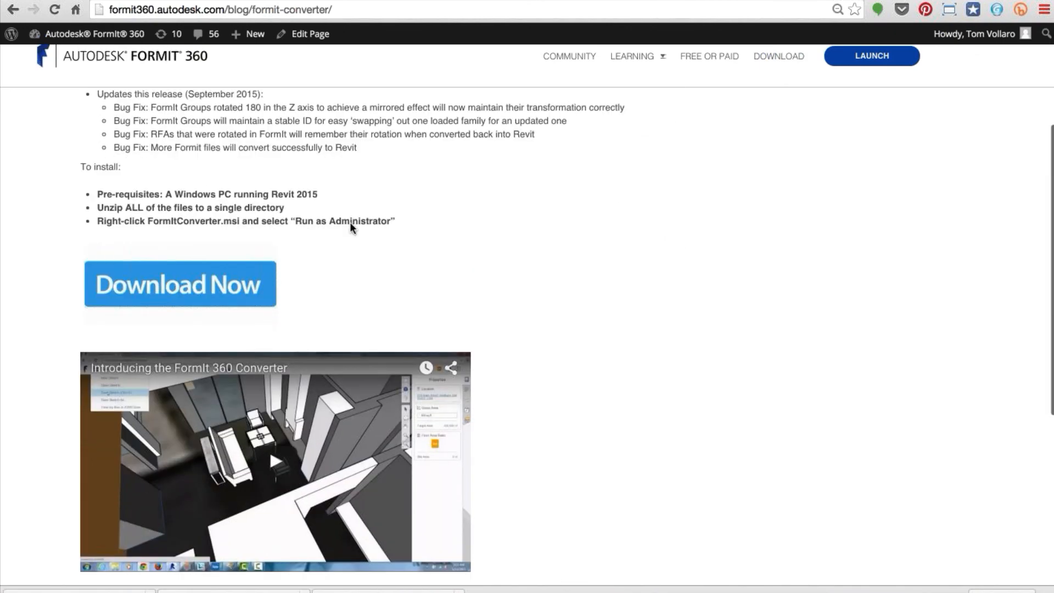
scroll(350, 224, up, 2)
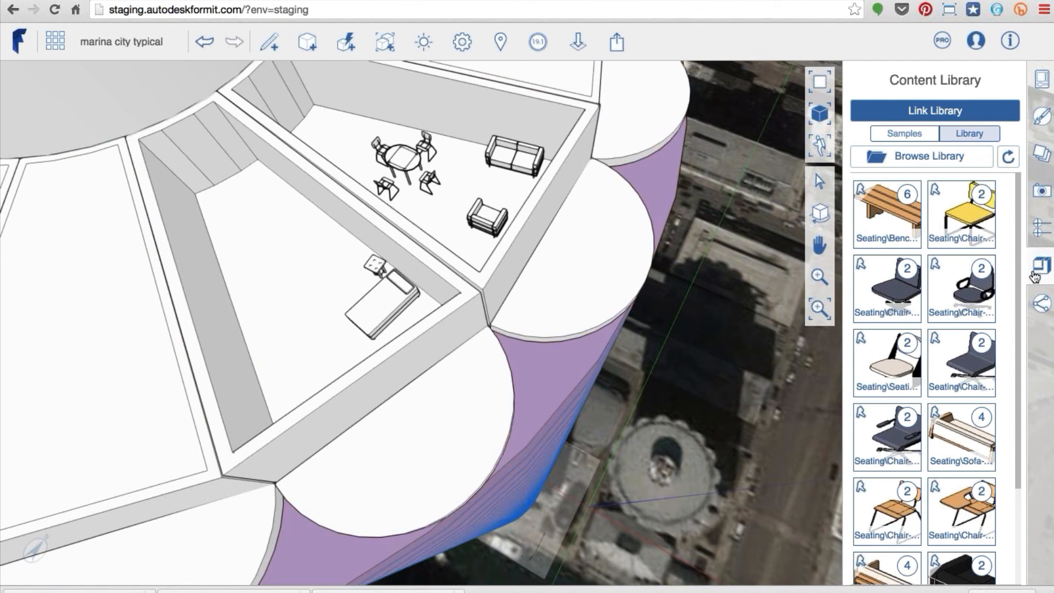
Back in FormIt 360, place a 48" x 18" x 18" Bench-Locker Room from the content library near the bed, and delete it
scroll(938, 357, down, 3)
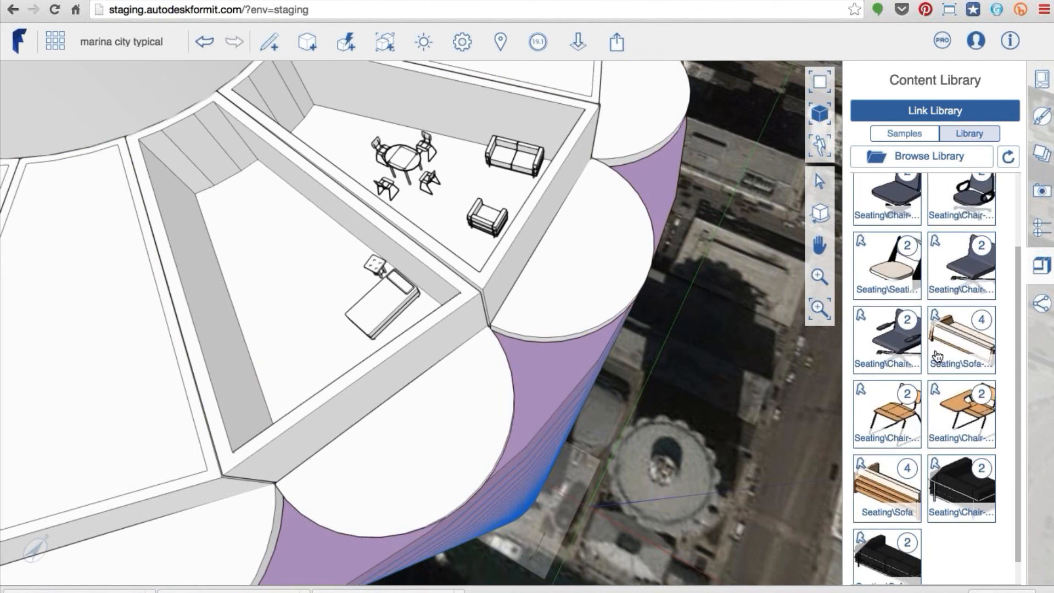
click(937, 356)
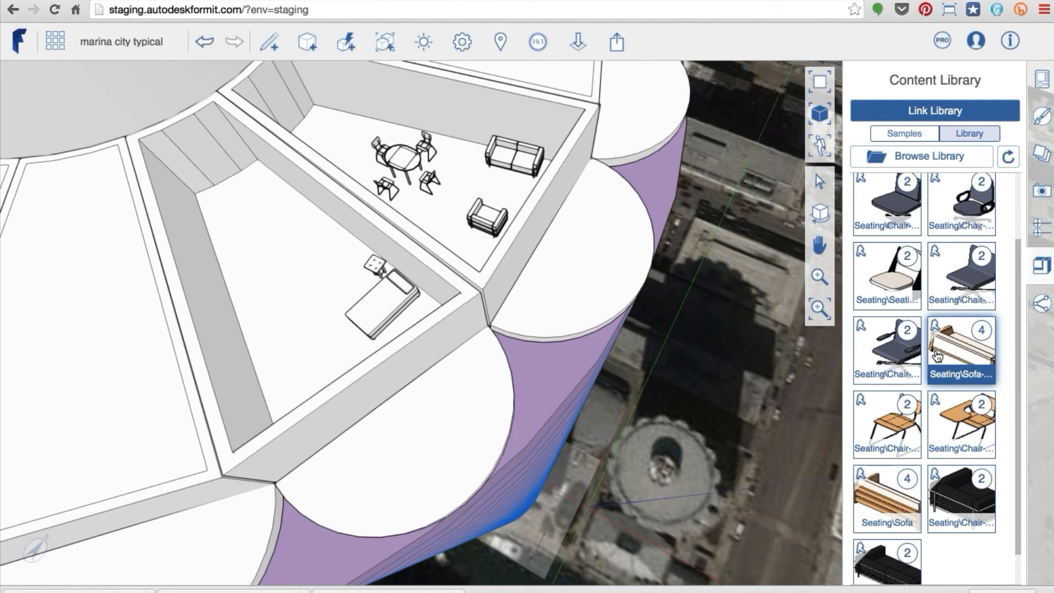
scroll(936, 355, up, 2)
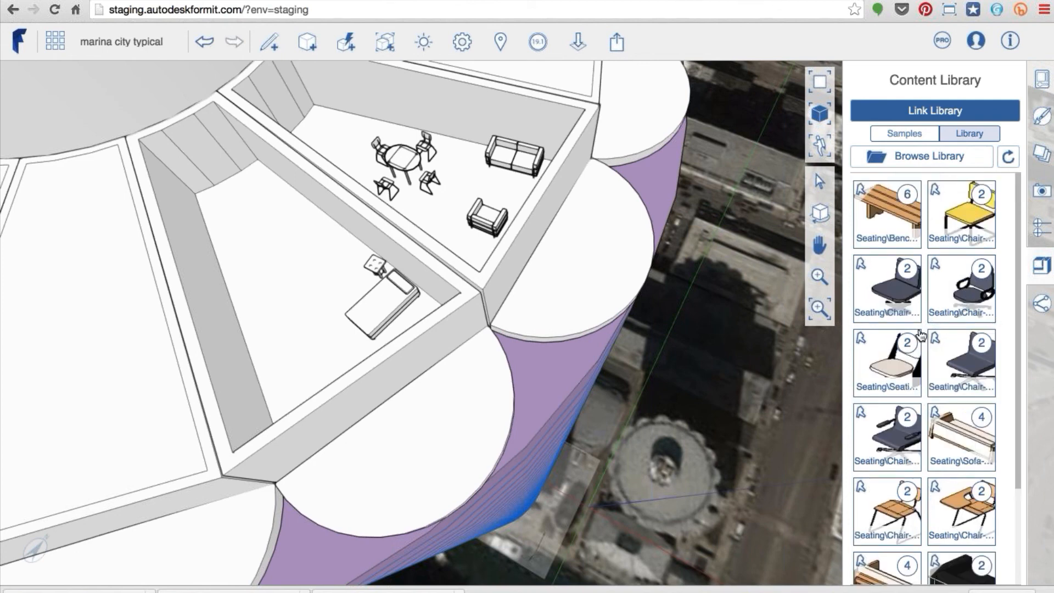
click(889, 222)
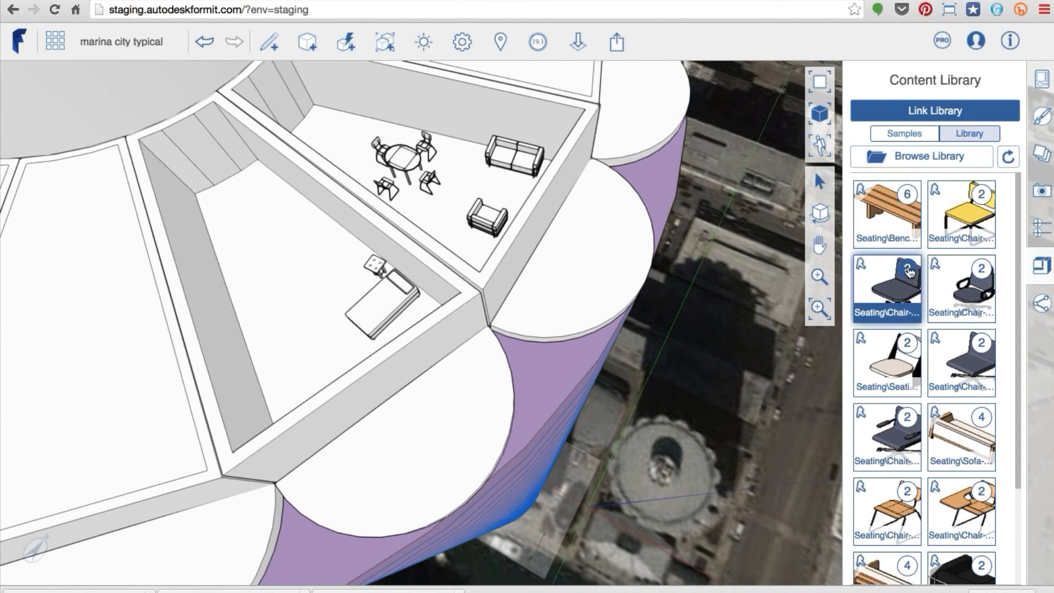
click(908, 197)
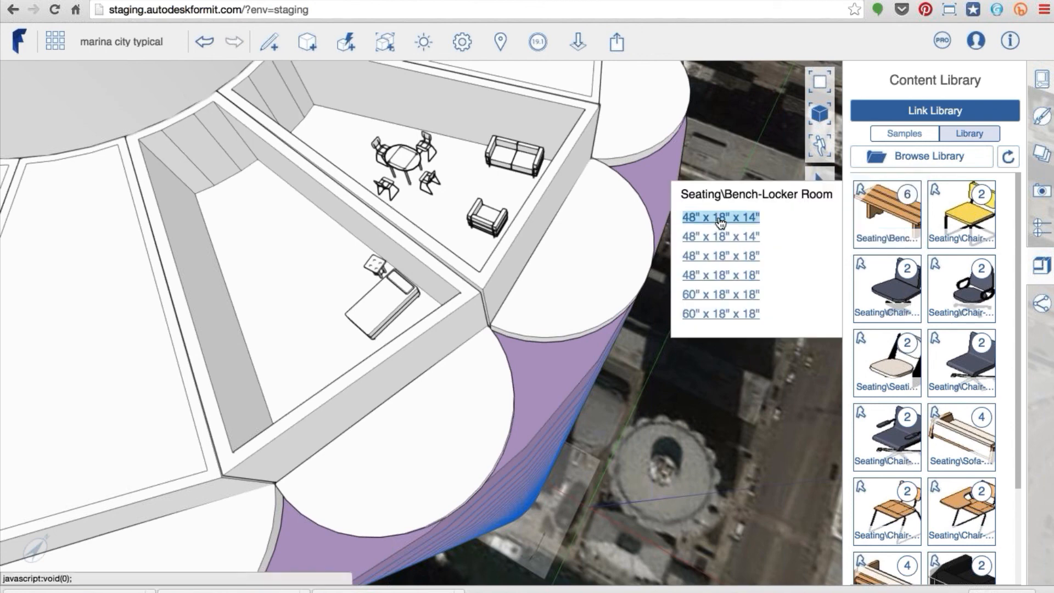
click(729, 258)
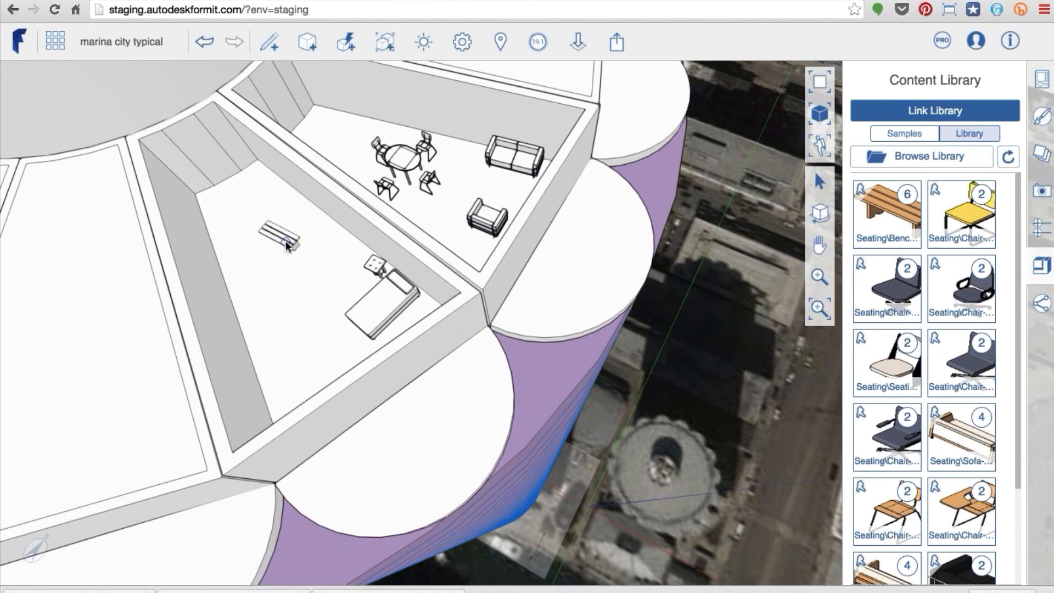
click(286, 244)
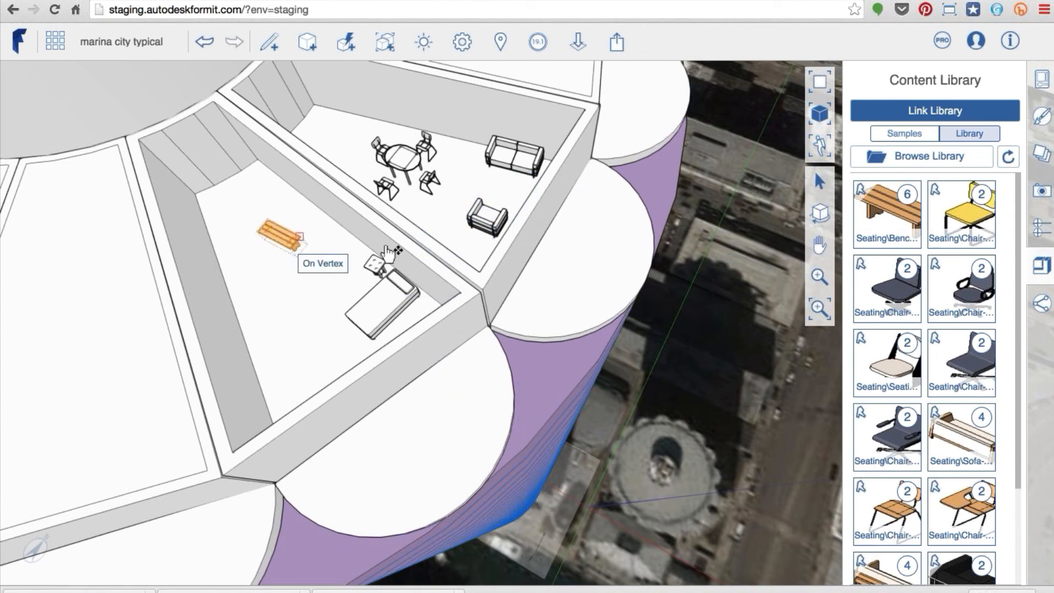
key(Delete)
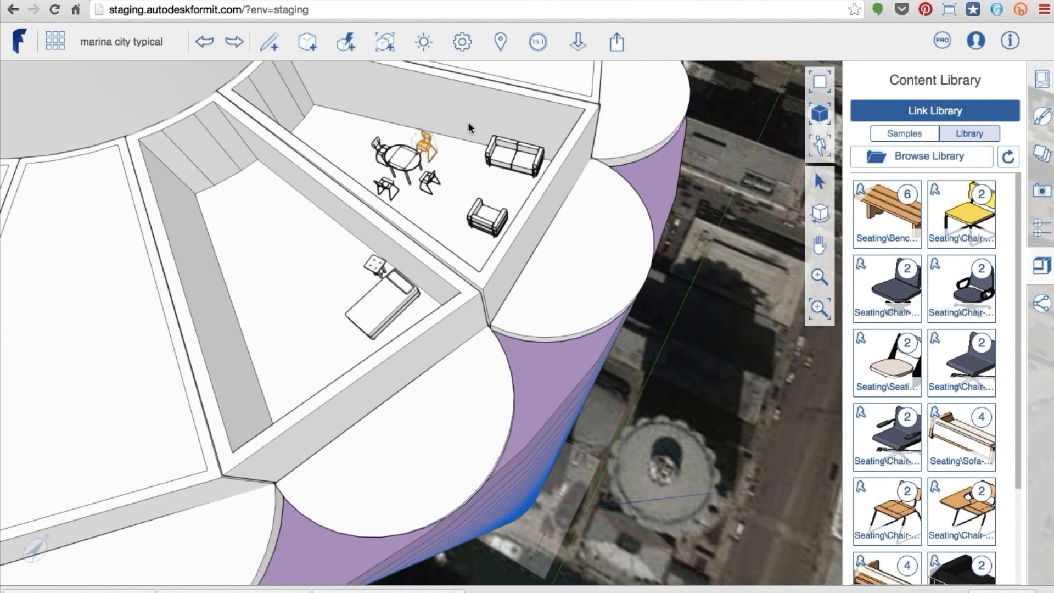
Edit the sofa group in the unit with the dining table, try to extrude one seat cushion by about 6", and finish editing
scroll(408, 161, up, 1)
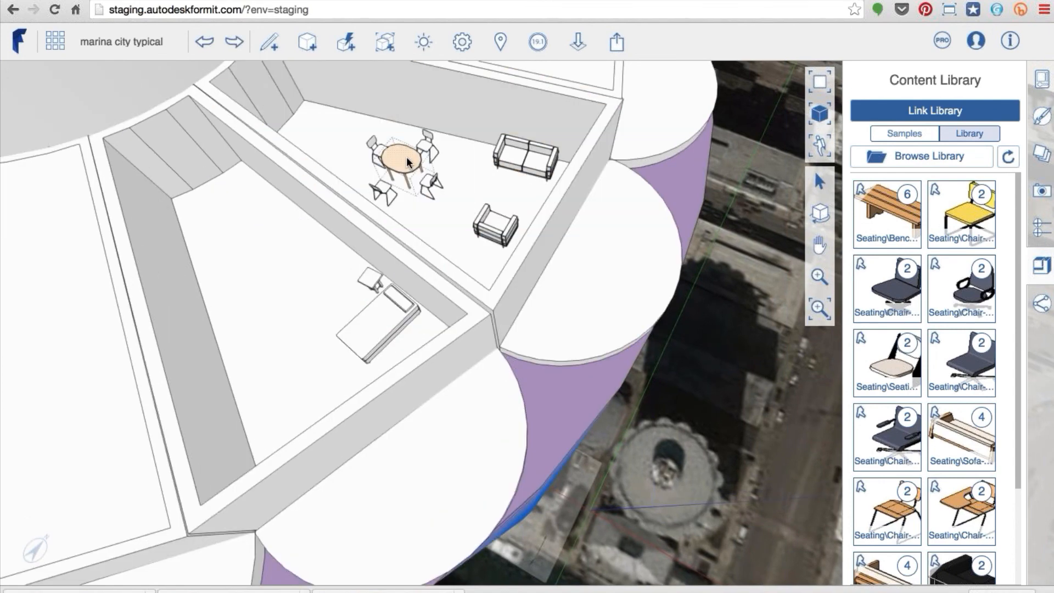
scroll(406, 156, up, 3)
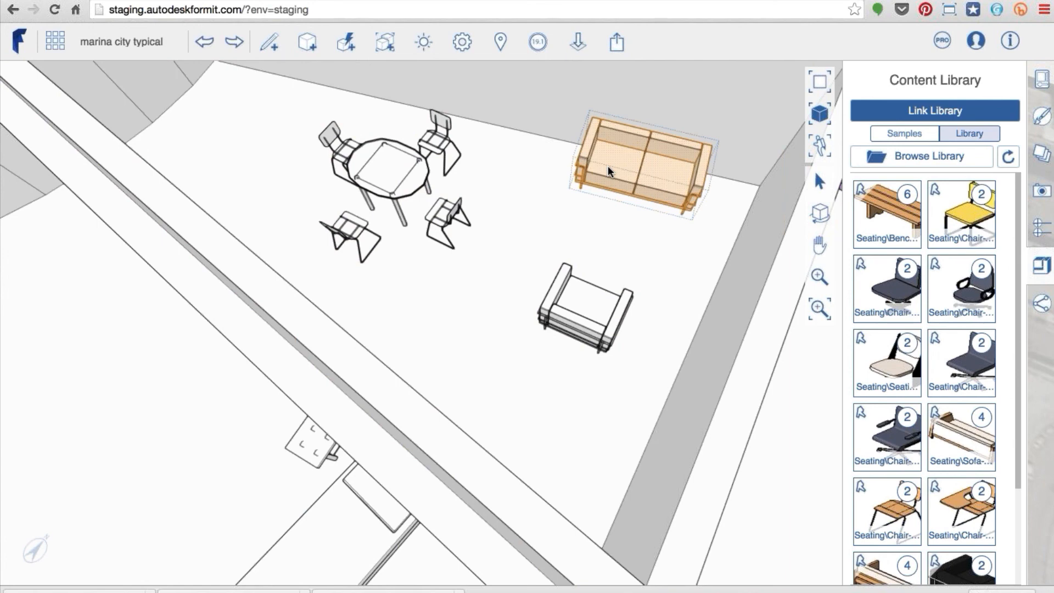
double_click(607, 166)
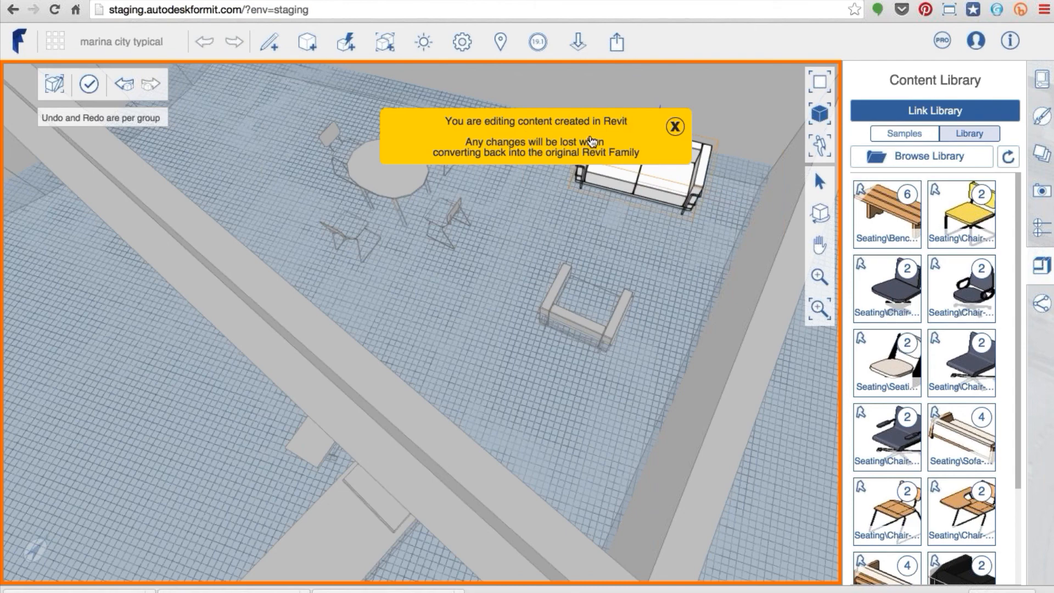
click(674, 128)
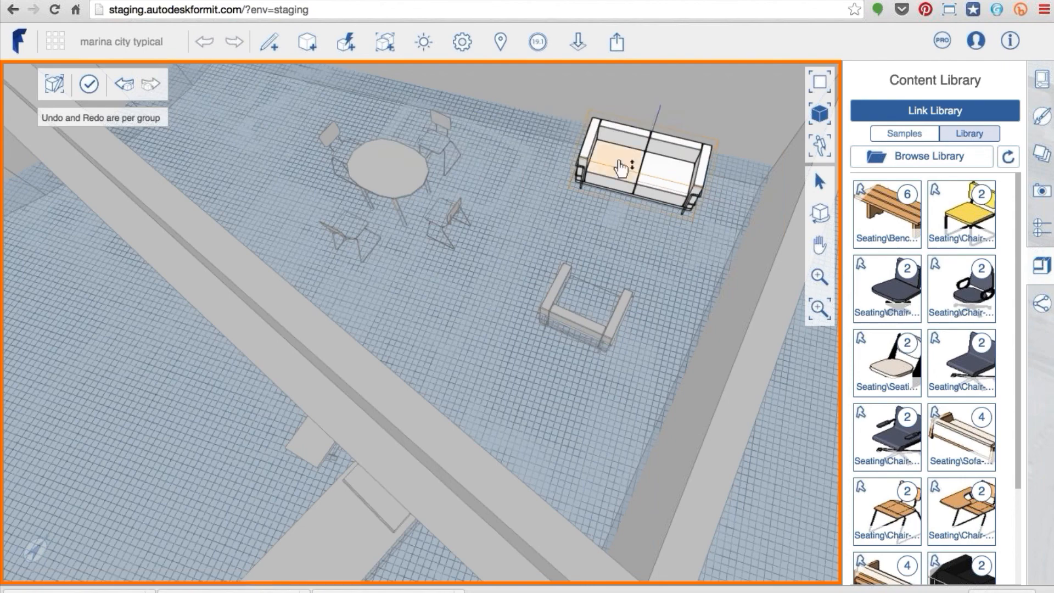
mouse_move(620, 168)
mouse_down()
mouse_move(620, 184)
mouse_move(623, 174)
mouse_up()
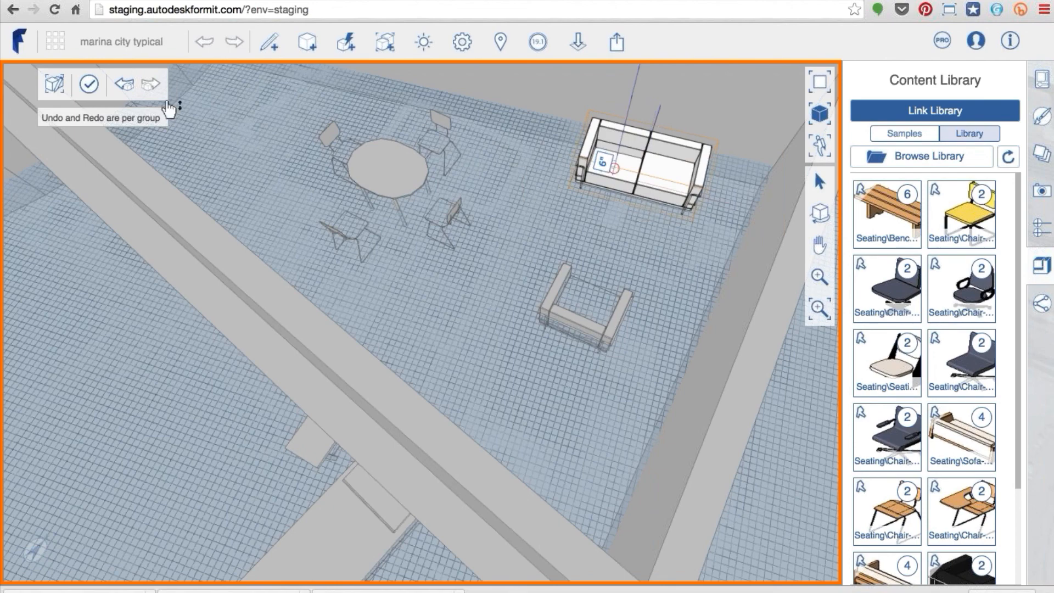
click(89, 85)
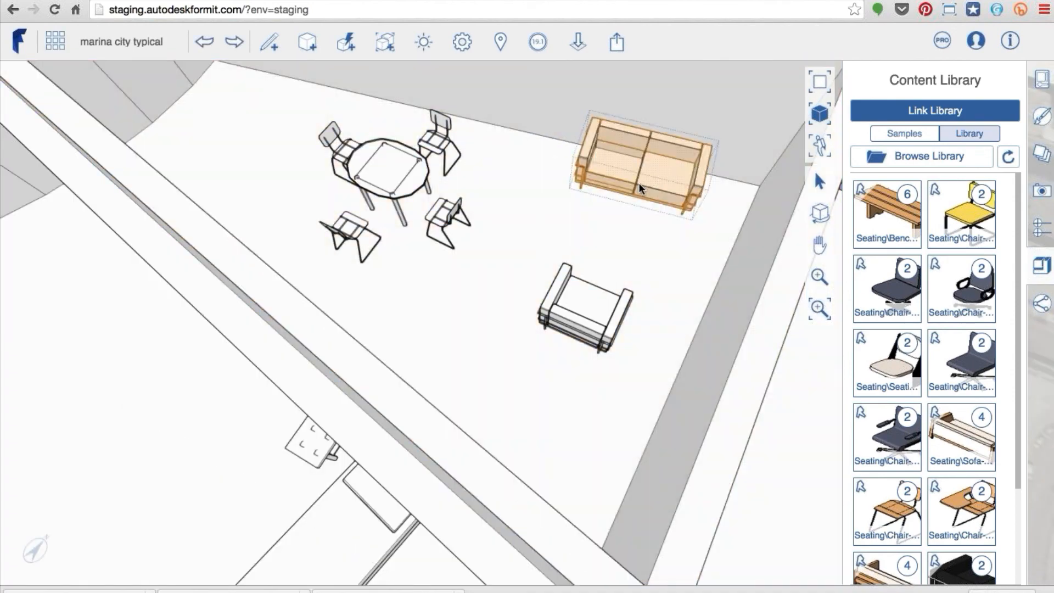
Reopen the sofa group to inspect its group name and category properties, finish editing, and view the furnished unit from a lower angle
double_click(637, 182)
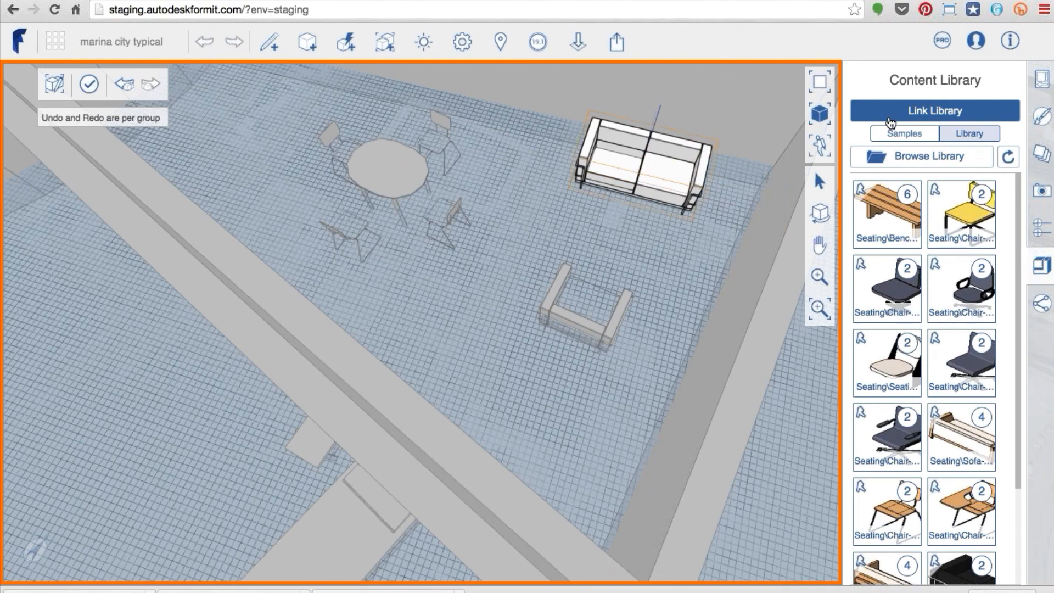
click(1041, 81)
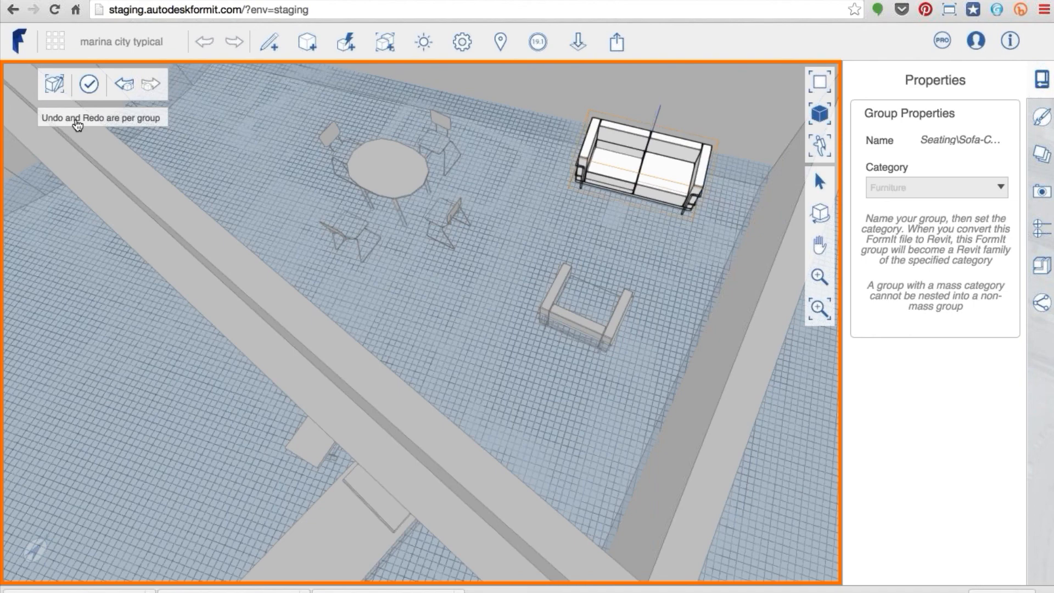
click(89, 83)
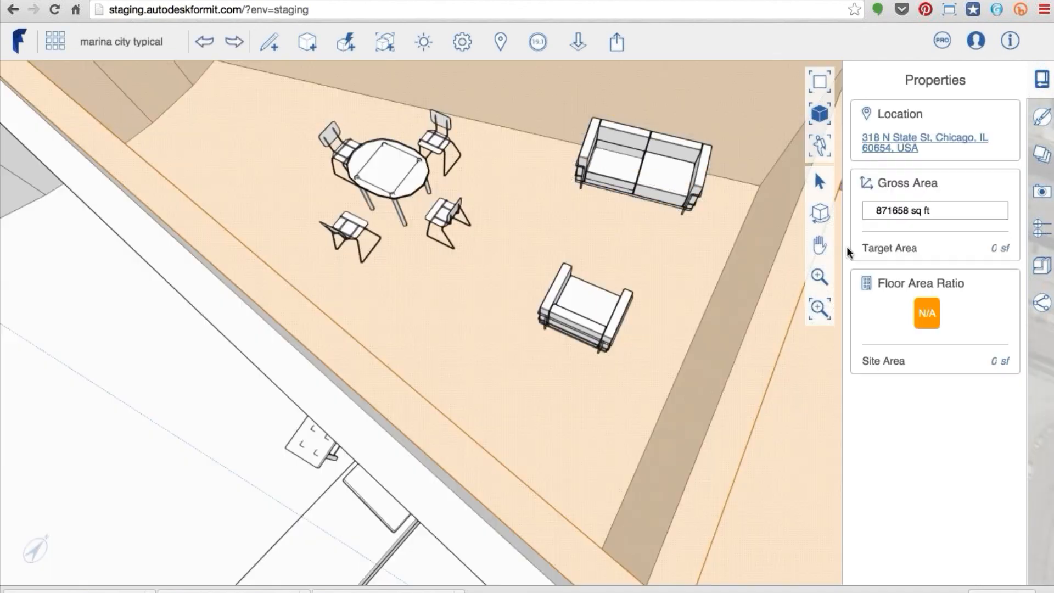
key(o)
drag(623, 236, 664, 287)
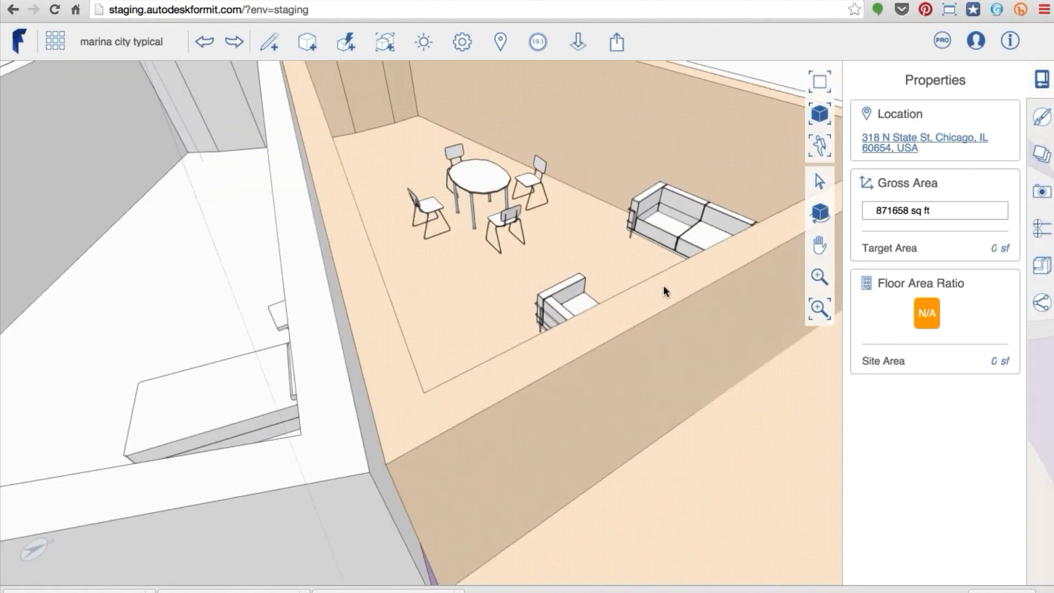
Examine the armchair, sofa and dining set in one unit and the bed in the neighbouring unit from different angles
click(547, 288)
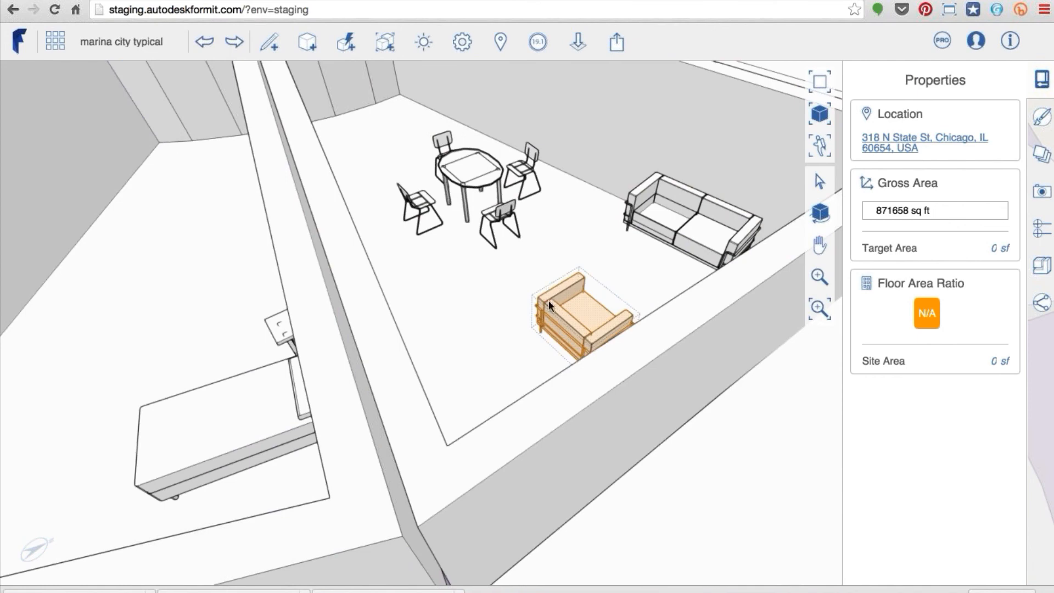
click(754, 321)
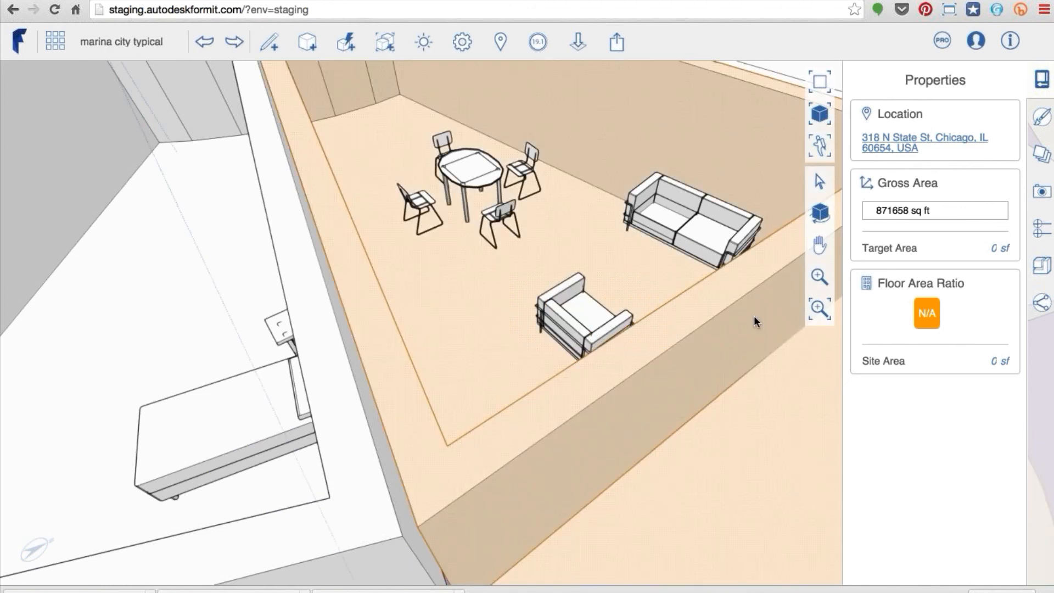
scroll(542, 206, up, 1)
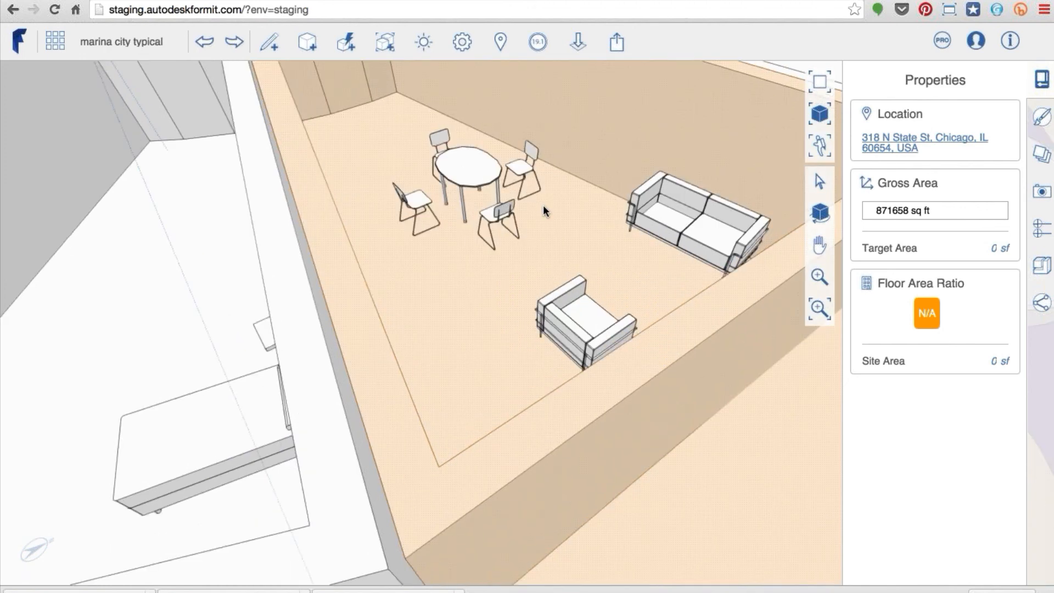
scroll(542, 205, down, 3)
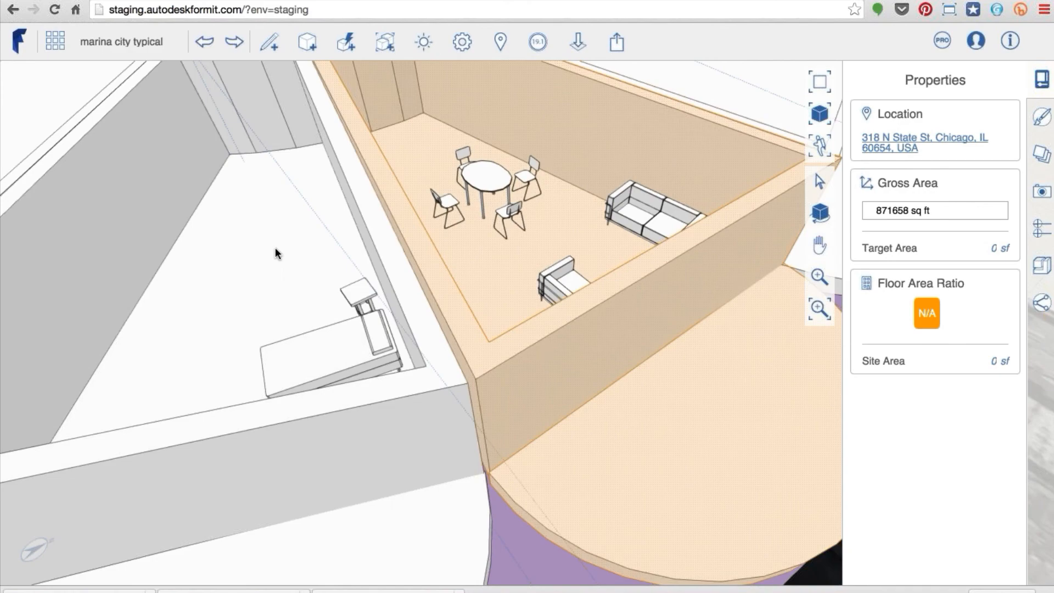
middle_drag(275, 247, 261, 277)
scroll(262, 273, down, 2)
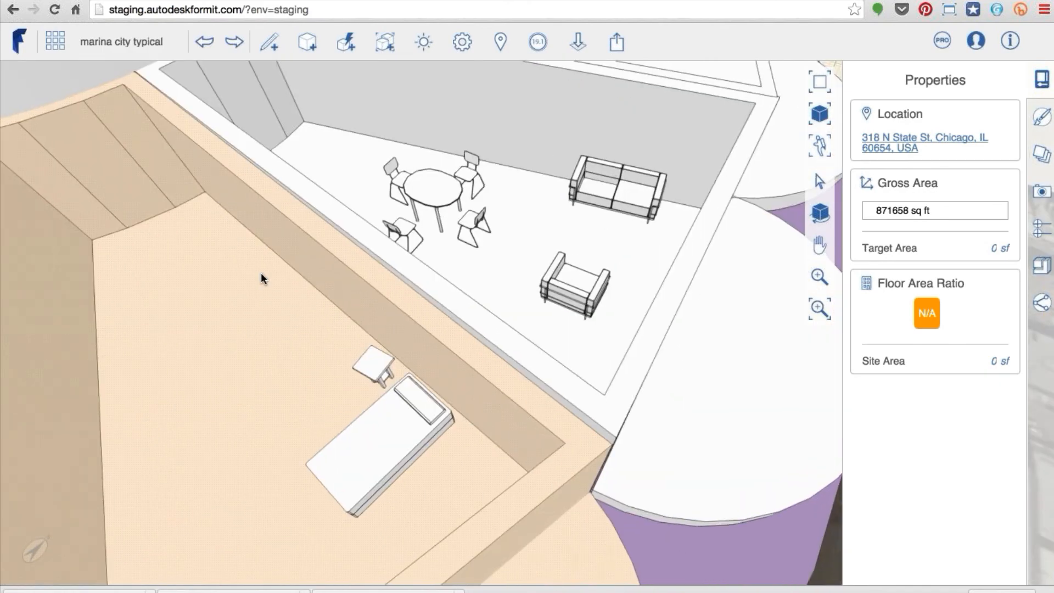
scroll(262, 272, up, 3)
scroll(261, 272, down, 2)
scroll(261, 272, down, 3)
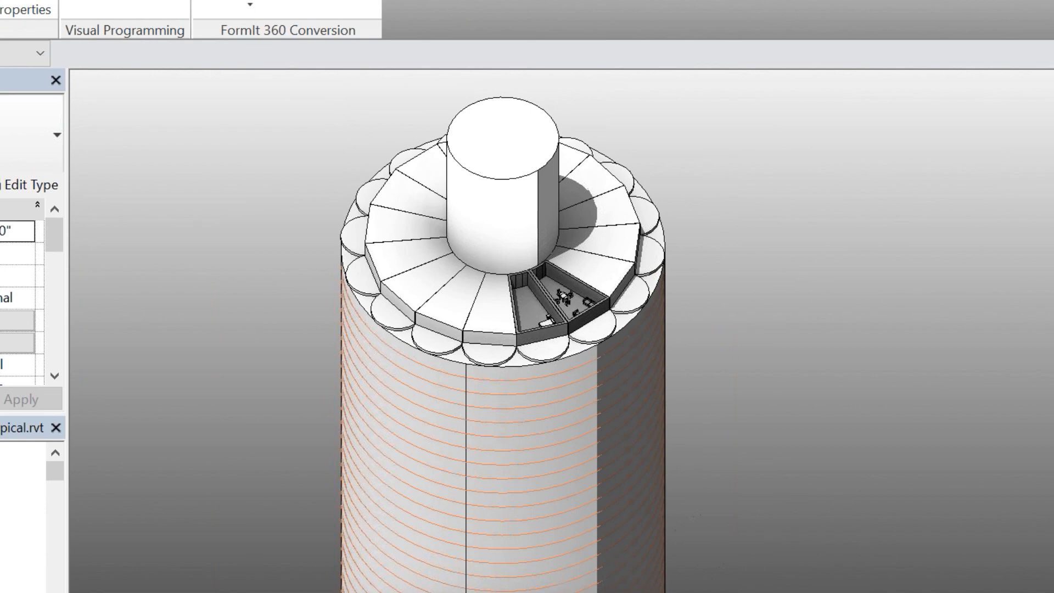
Switch to the A360 Drive project data in Chrome, review the listed Marina City files, and return to Revit
mouse_move(767, 591)
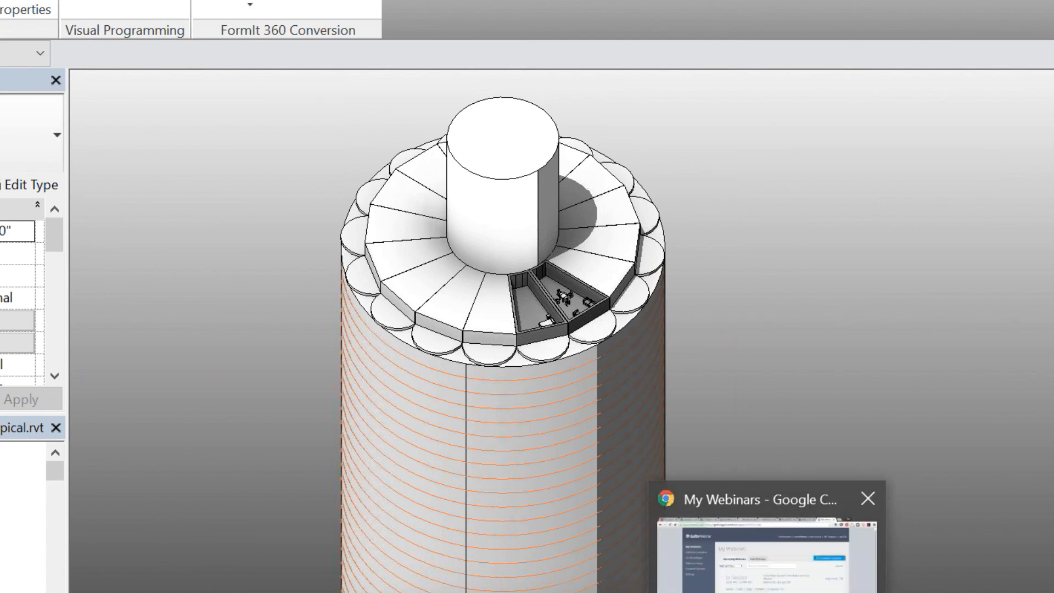
click(766, 590)
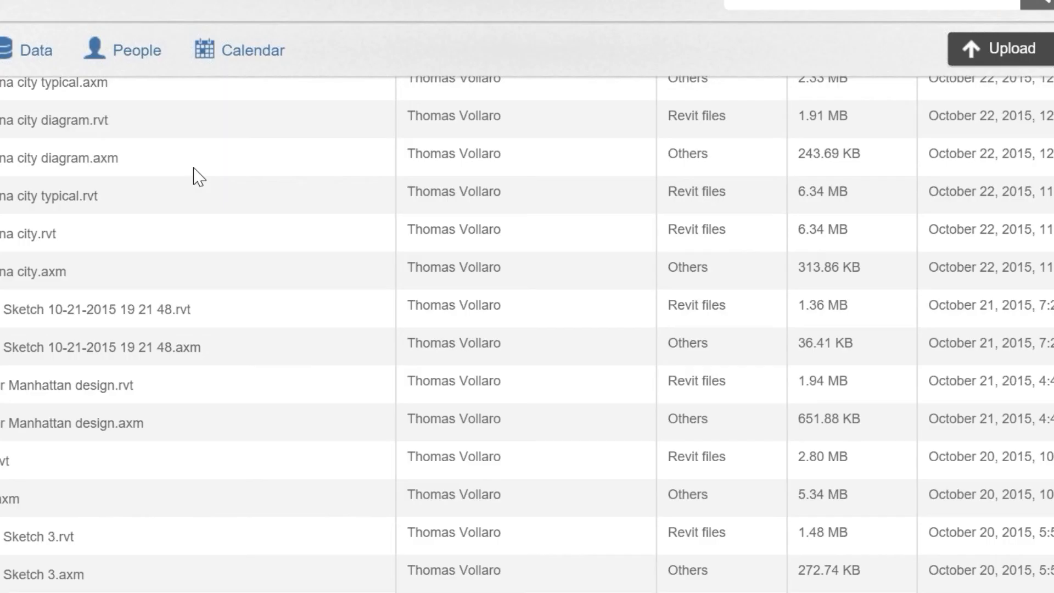
scroll(190, 170, up, 3)
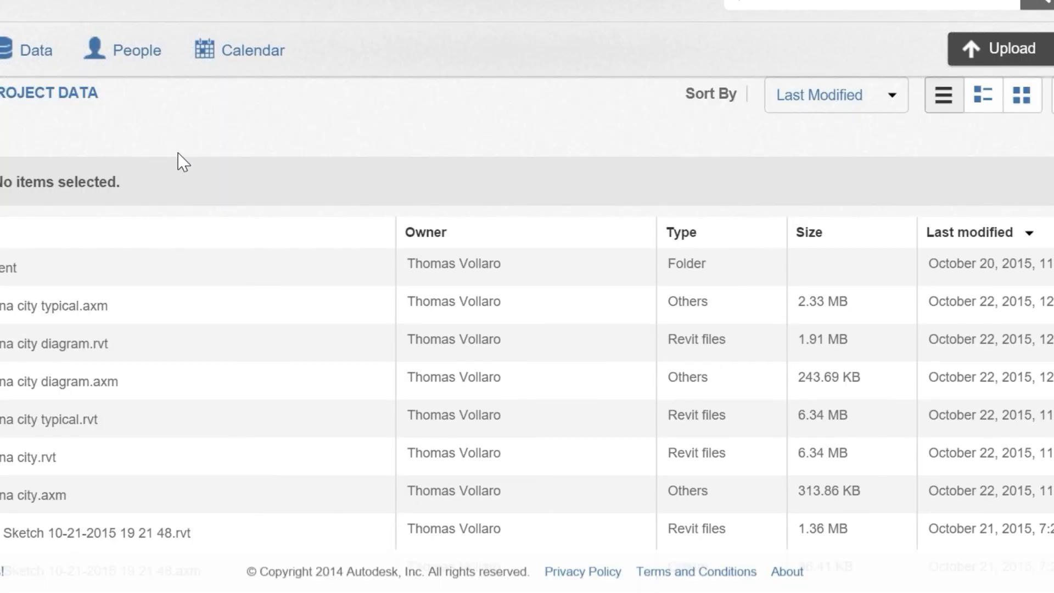
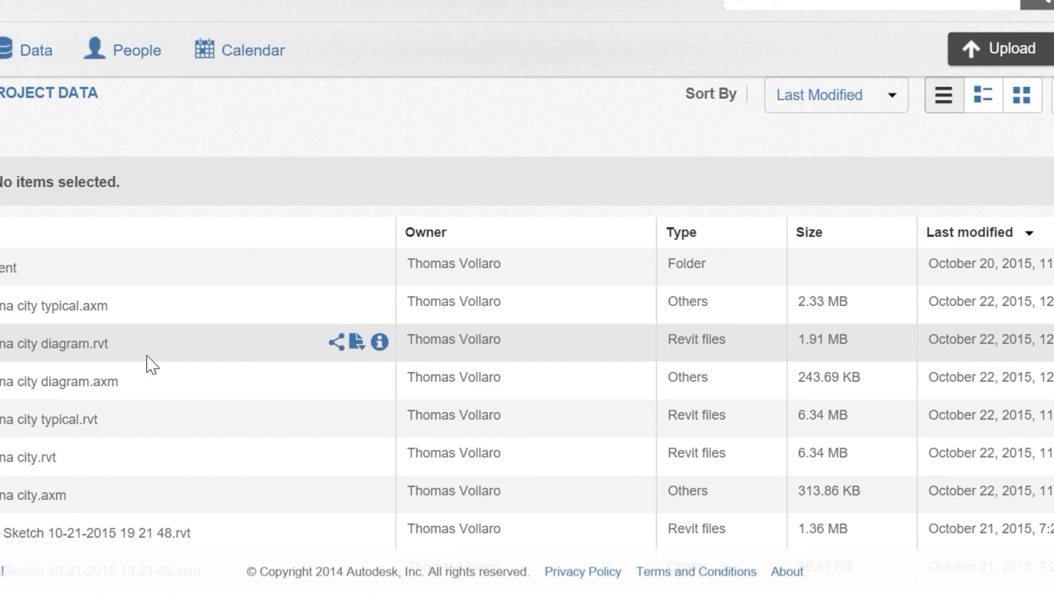
key(super+Tab)
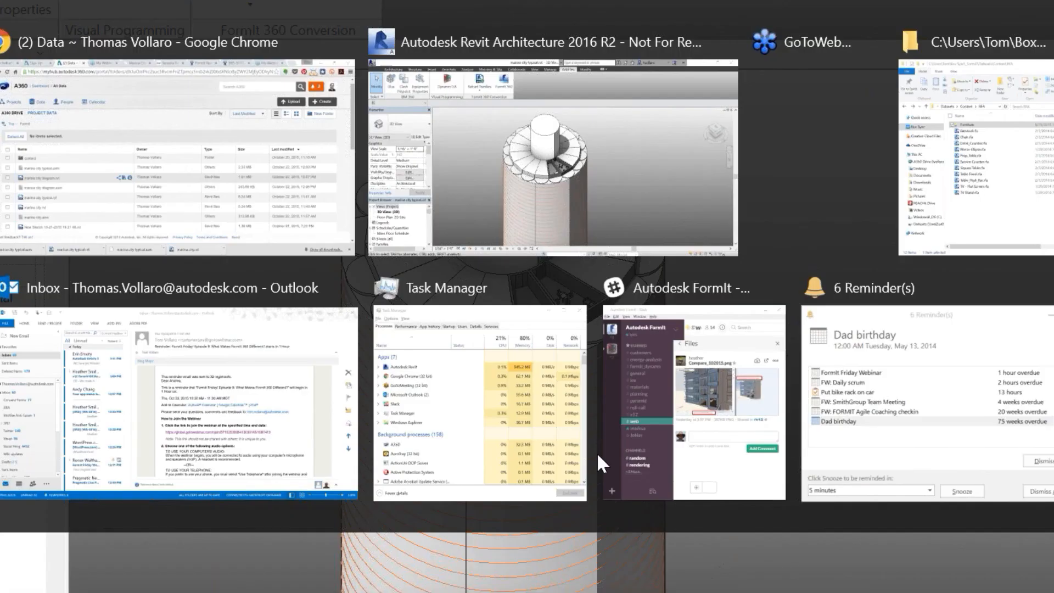
click(597, 453)
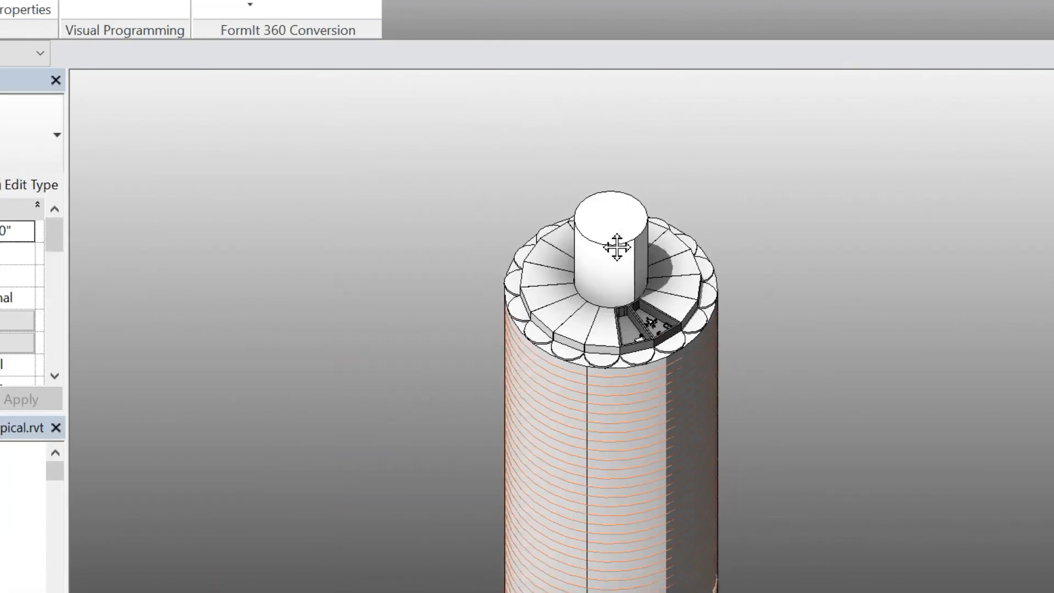
Inspect the converted tower in Revit down to its base, and select and deselect one of its mass floors
middle_drag(616, 247, 435, 225)
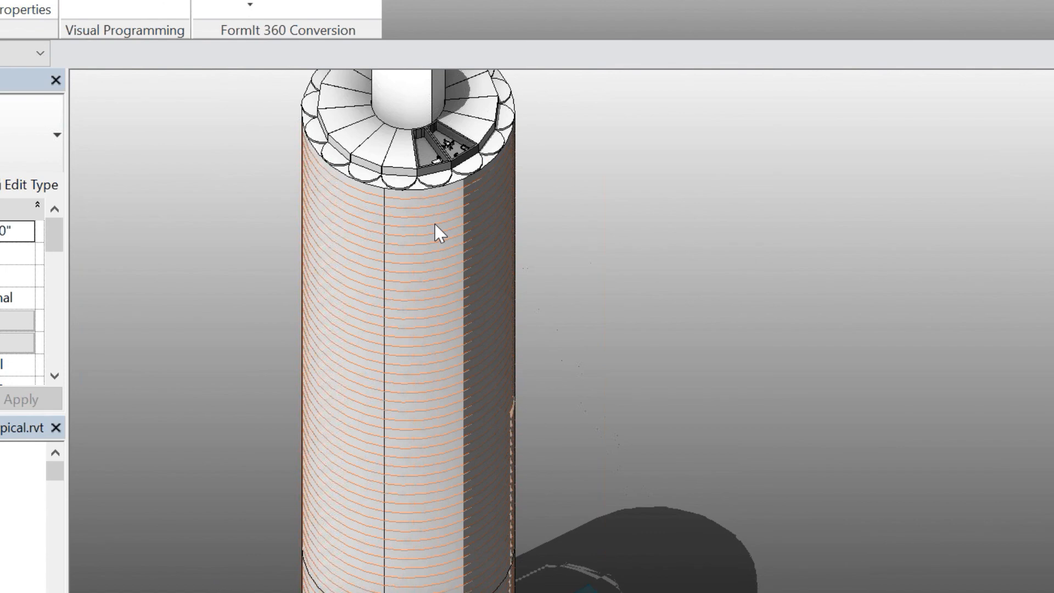
scroll(435, 229, down, 1)
middle_drag(765, 466, 700, 318)
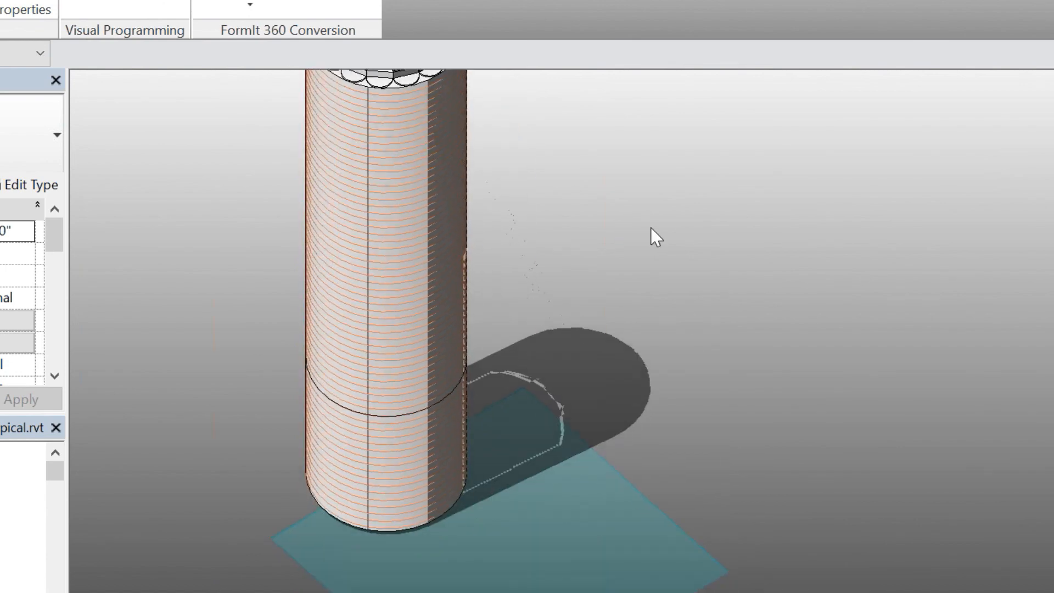
middle_drag(637, 218, 627, 301)
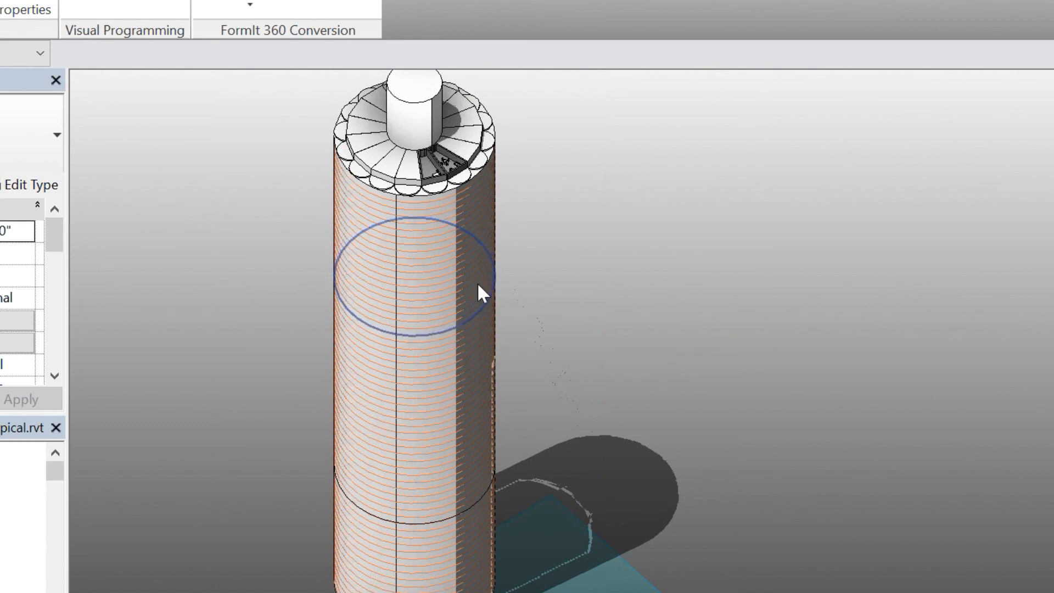
click(456, 284)
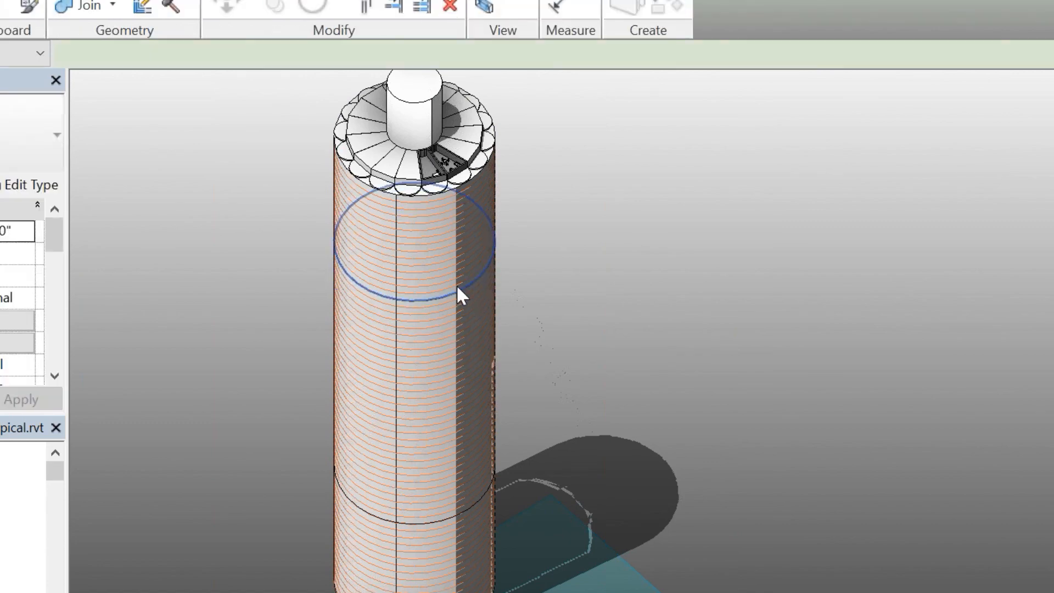
click(548, 0)
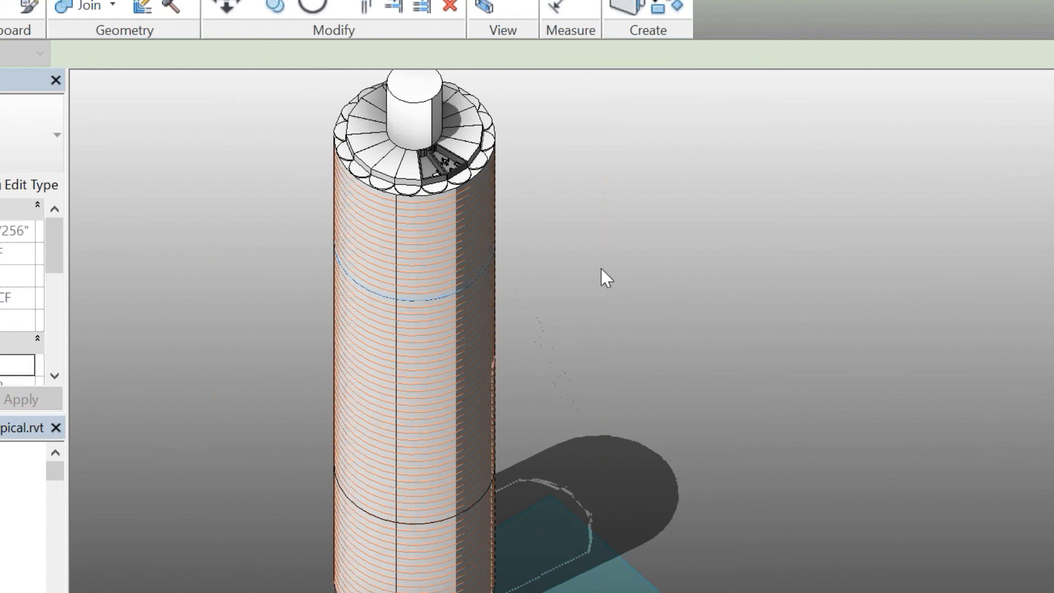
middle_drag(600, 268, 587, 403)
scroll(587, 402, down, 1)
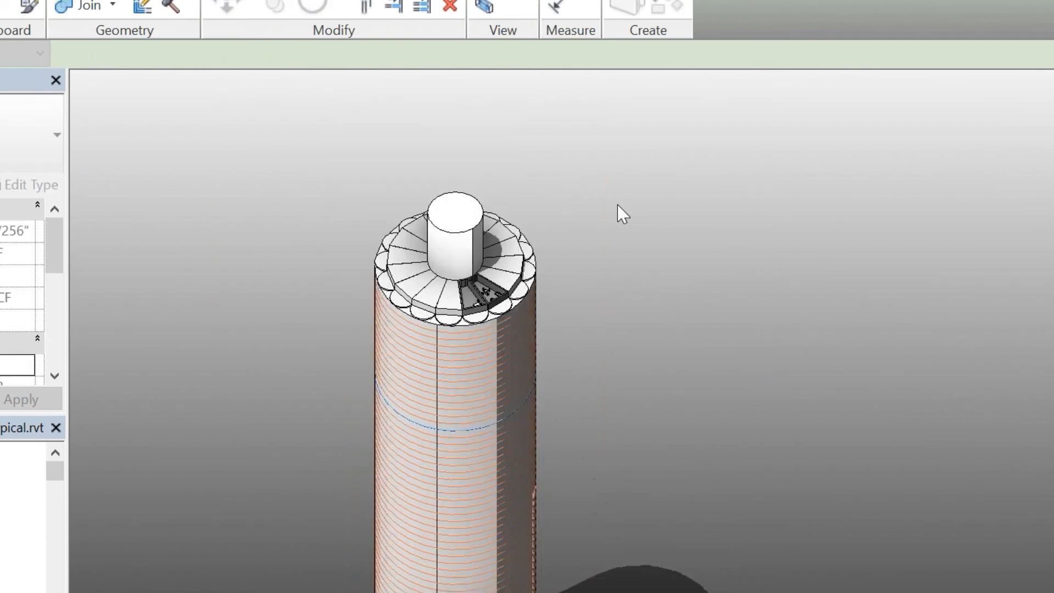
click(593, 272)
scroll(469, 289, up, 3)
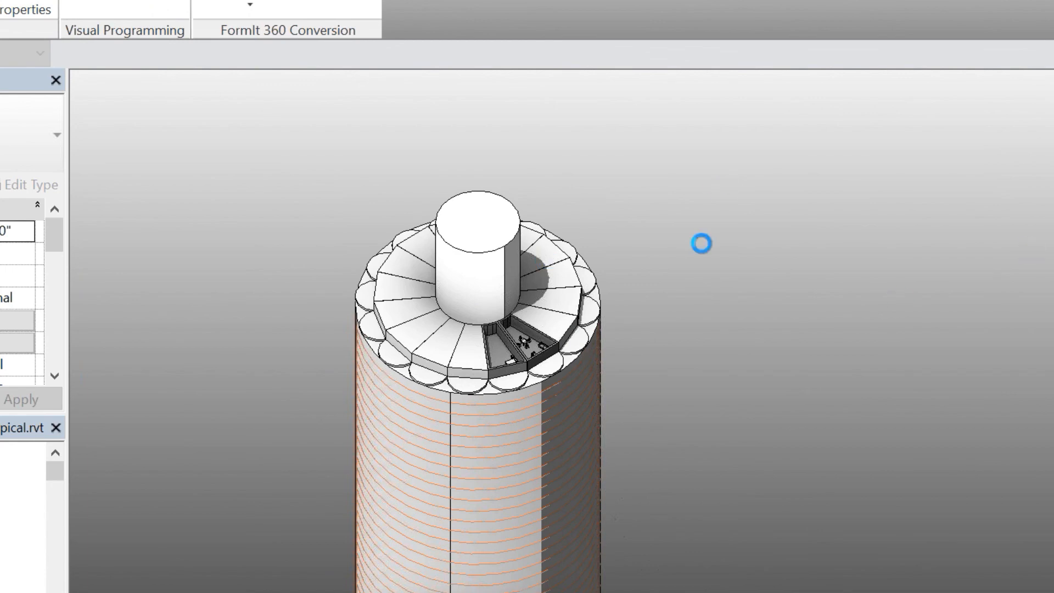
scroll(440, 243, up, 2)
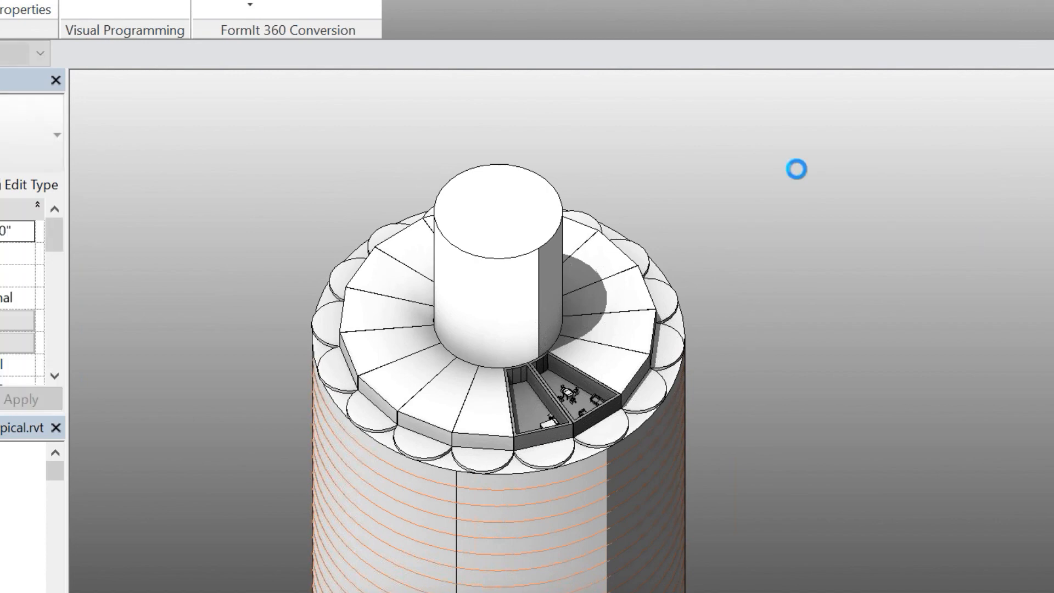
Check the recent files list, and inspect the tower mass, central core and the two furnished units on top
key(alt+f)
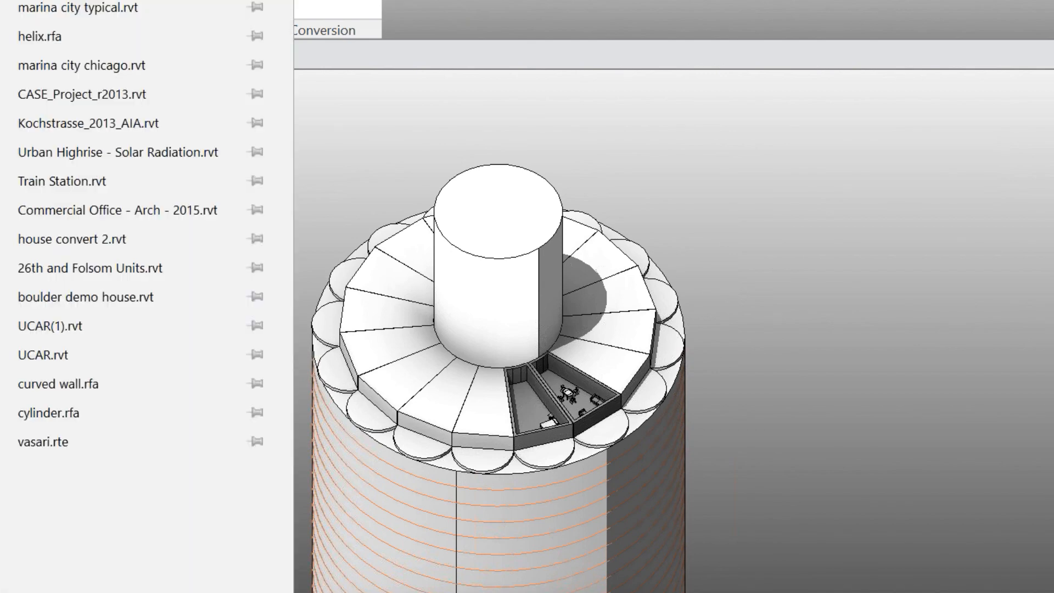
click(487, 121)
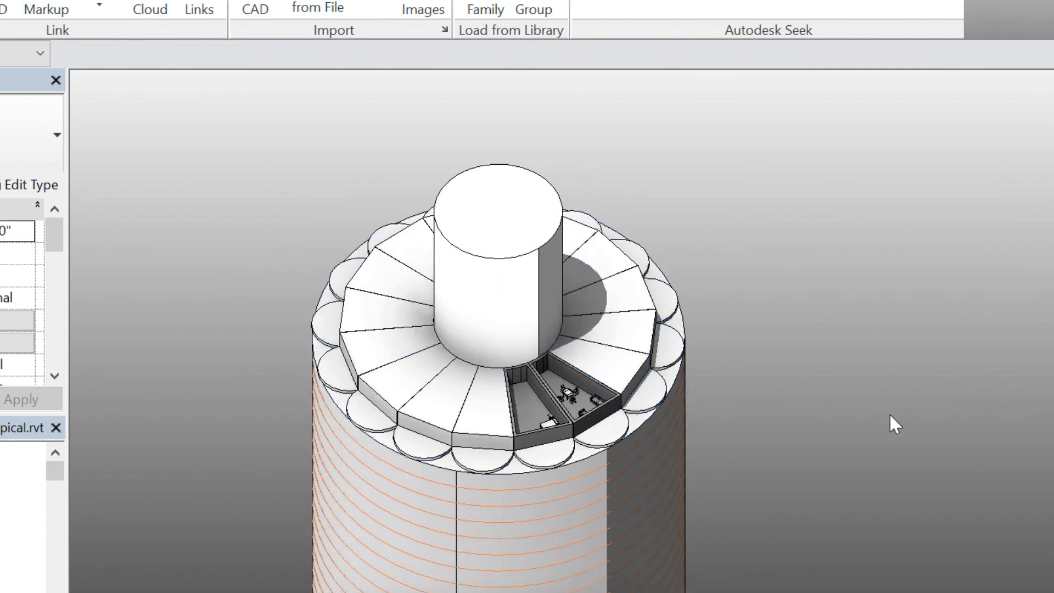
scroll(889, 416, down, 2)
middle_drag(877, 430, 651, 275)
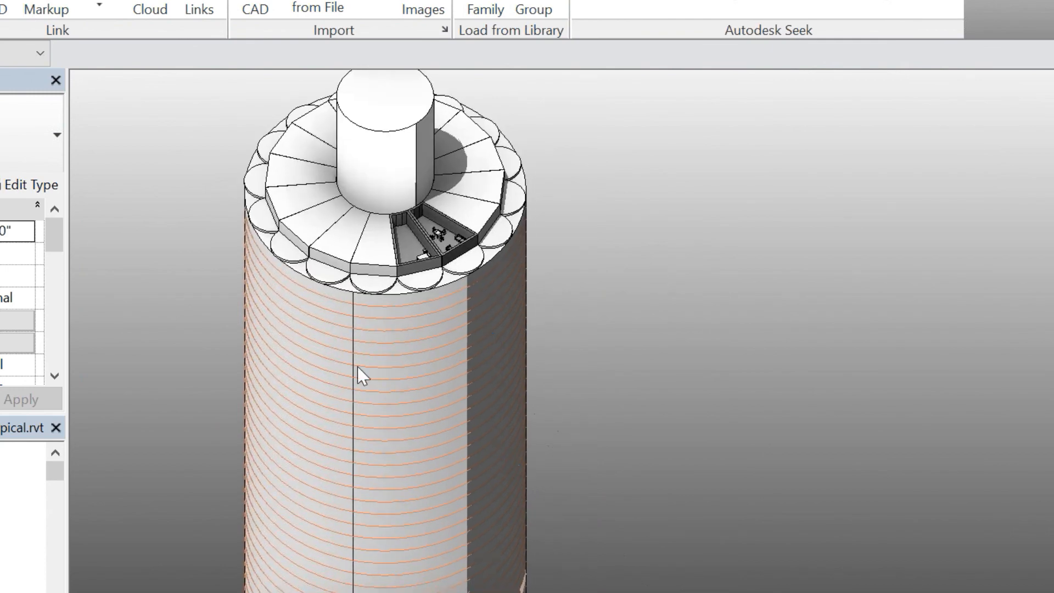
scroll(357, 367, down, 2)
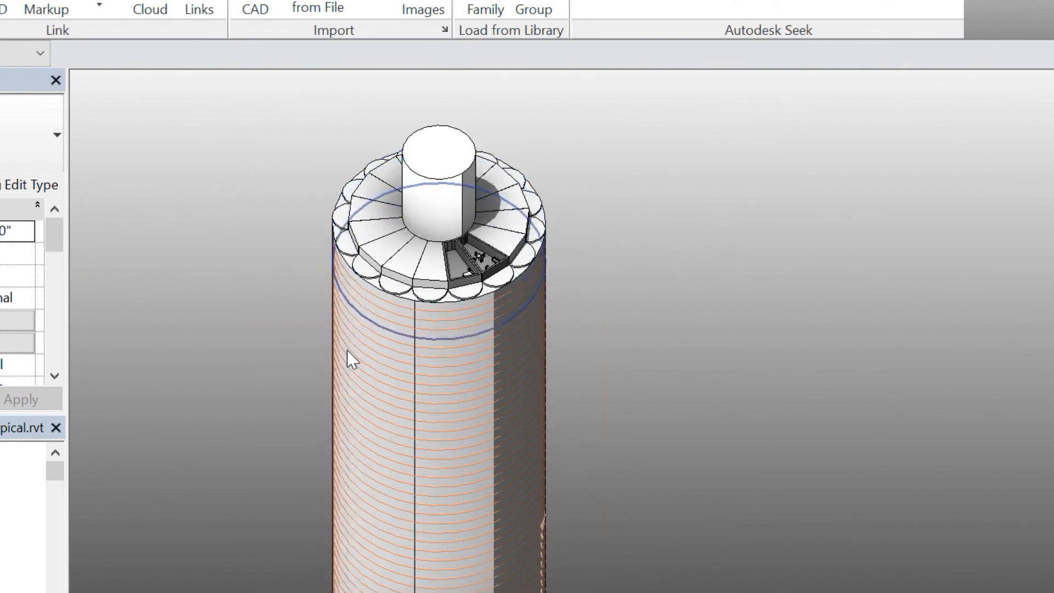
click(327, 322)
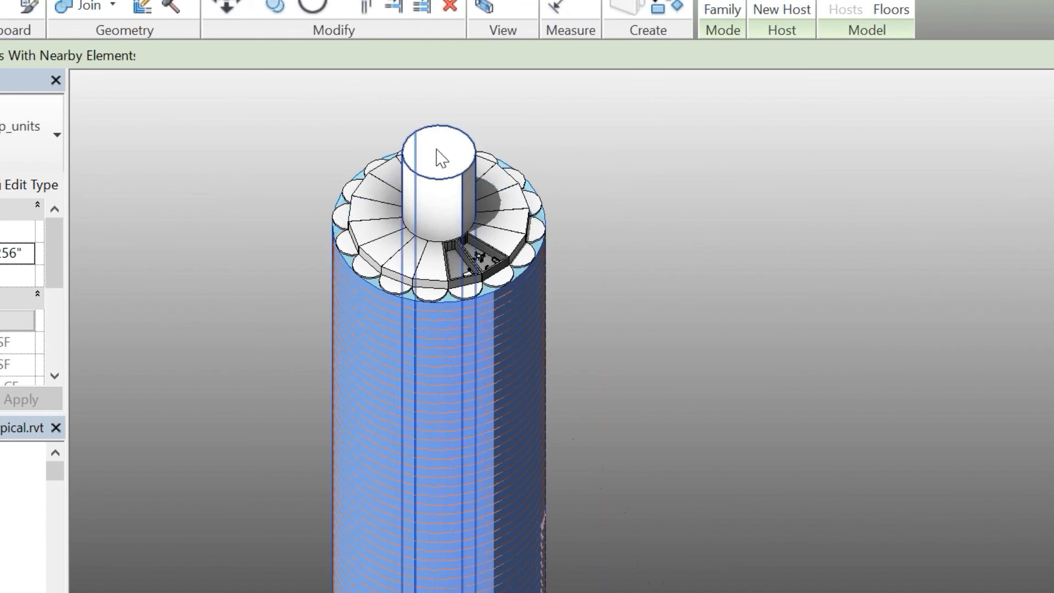
click(447, 129)
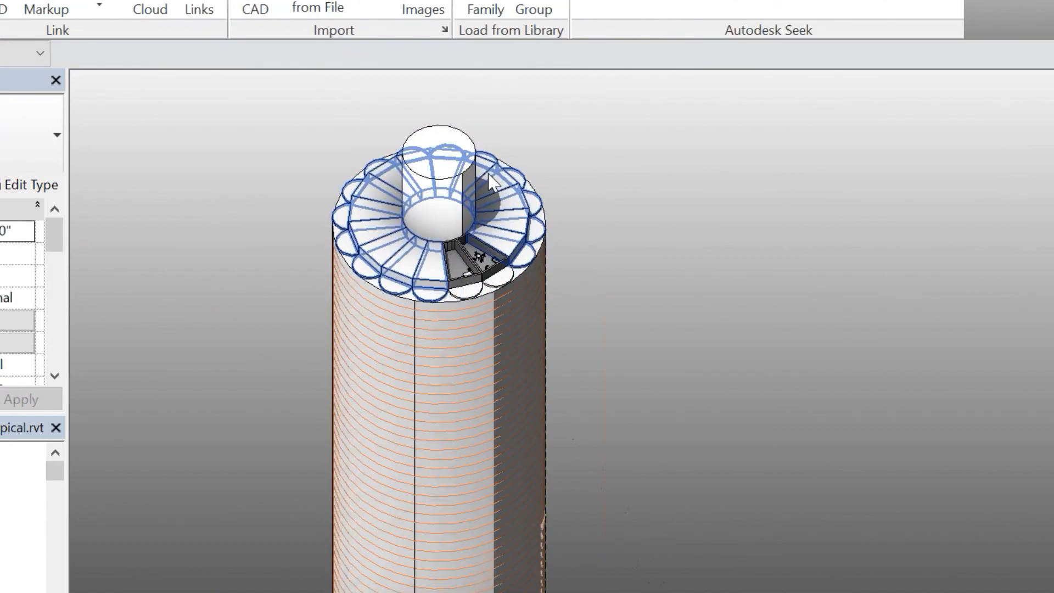
scroll(441, 215, up, 1)
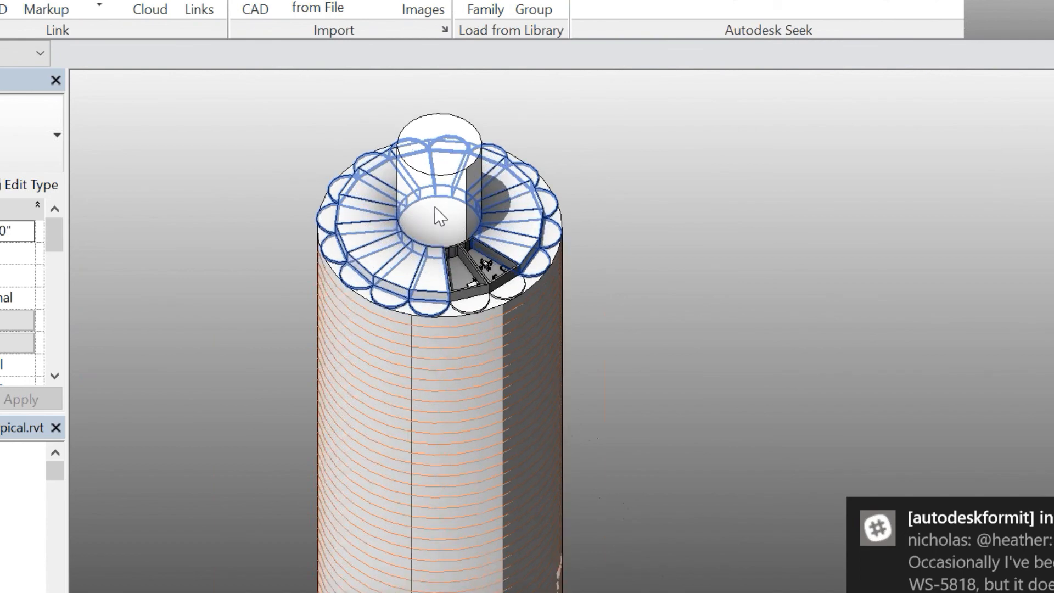
scroll(439, 216, up, 3)
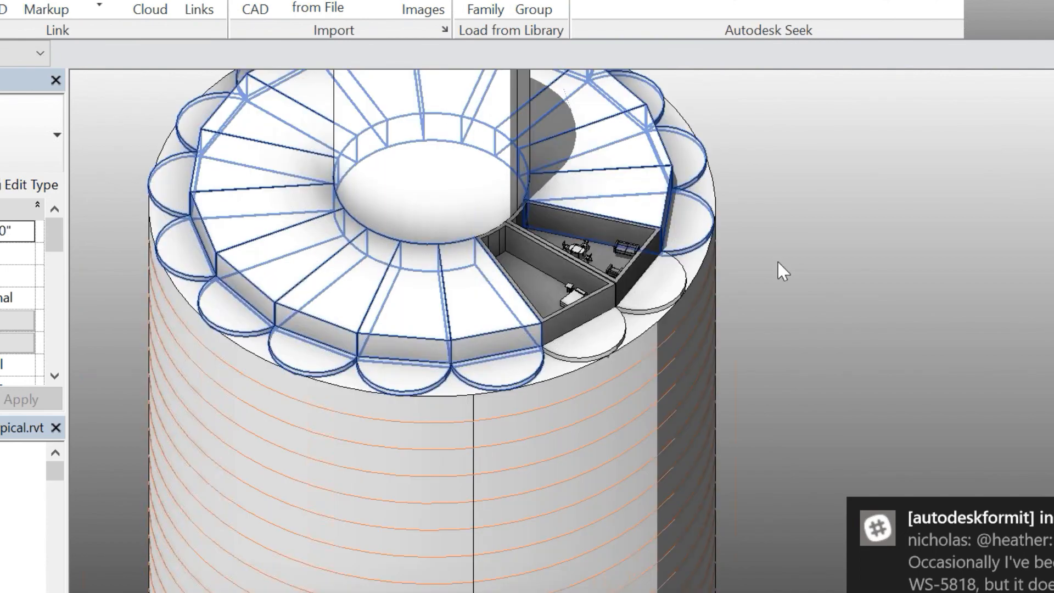
scroll(777, 262, down, 3)
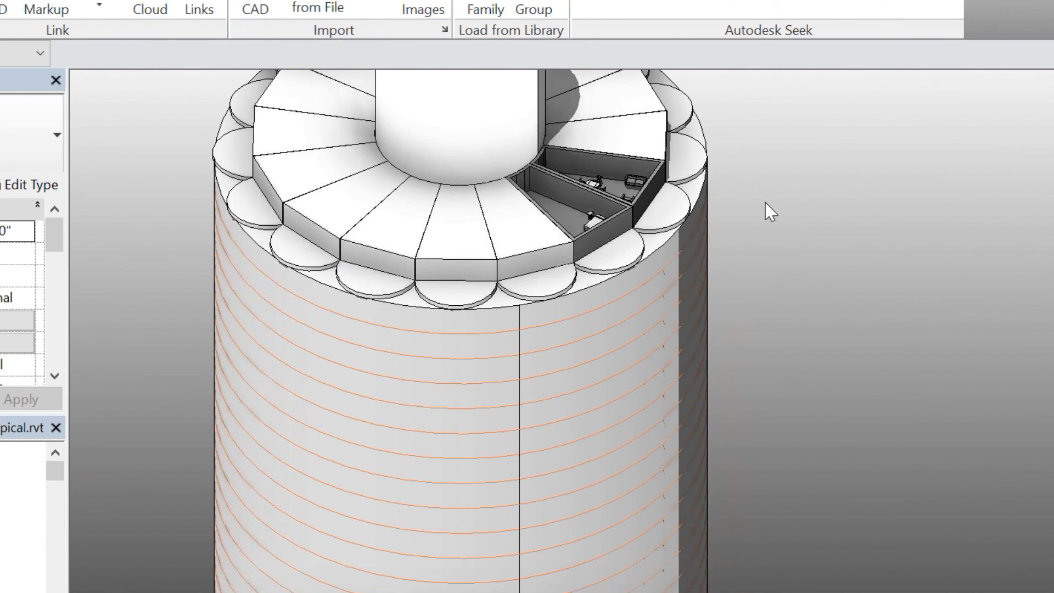
scroll(765, 202, down, 2)
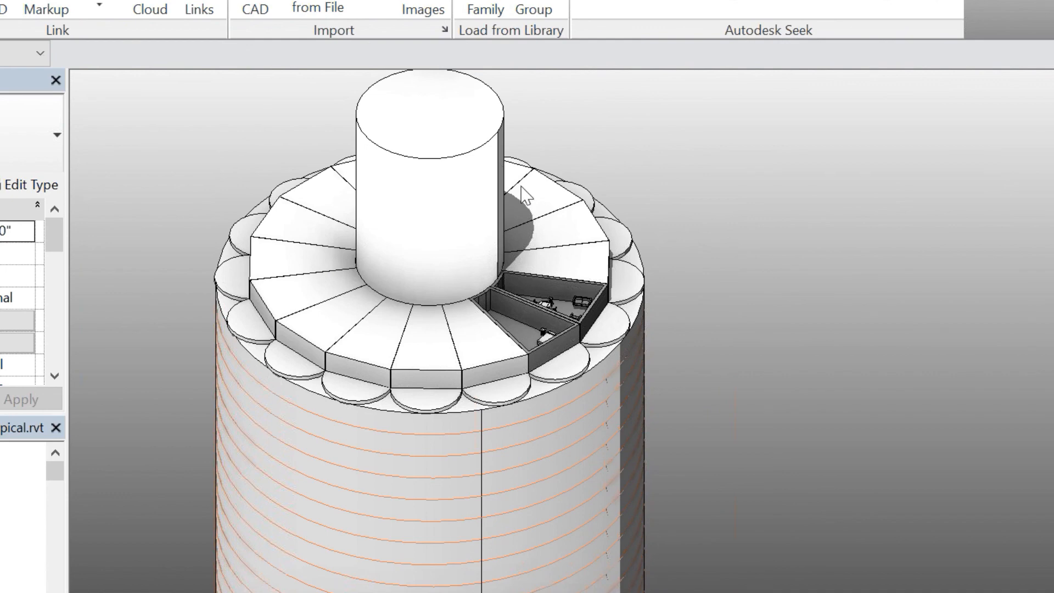
Open the family of the tower's central core for editing and select its cylindrical form
click(500, 147)
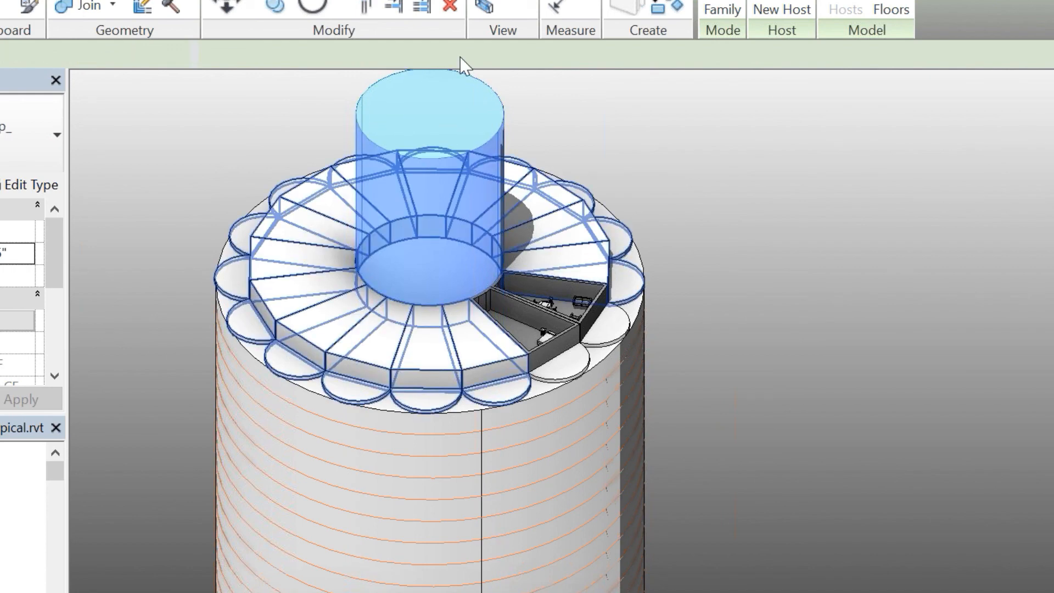
right_click(447, 97)
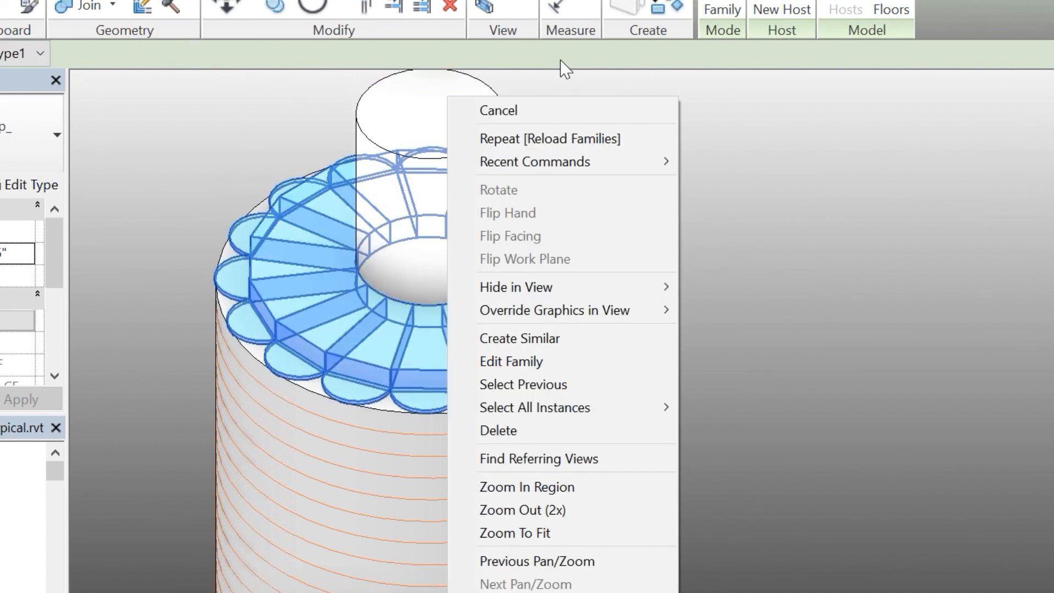
click(560, 60)
click(674, 151)
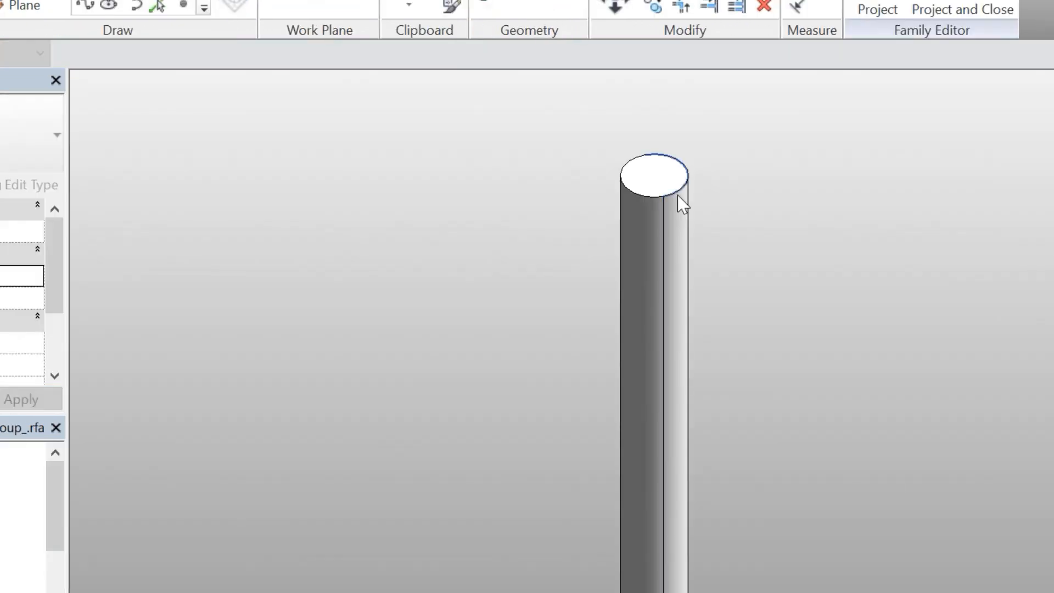
double_click(687, 156)
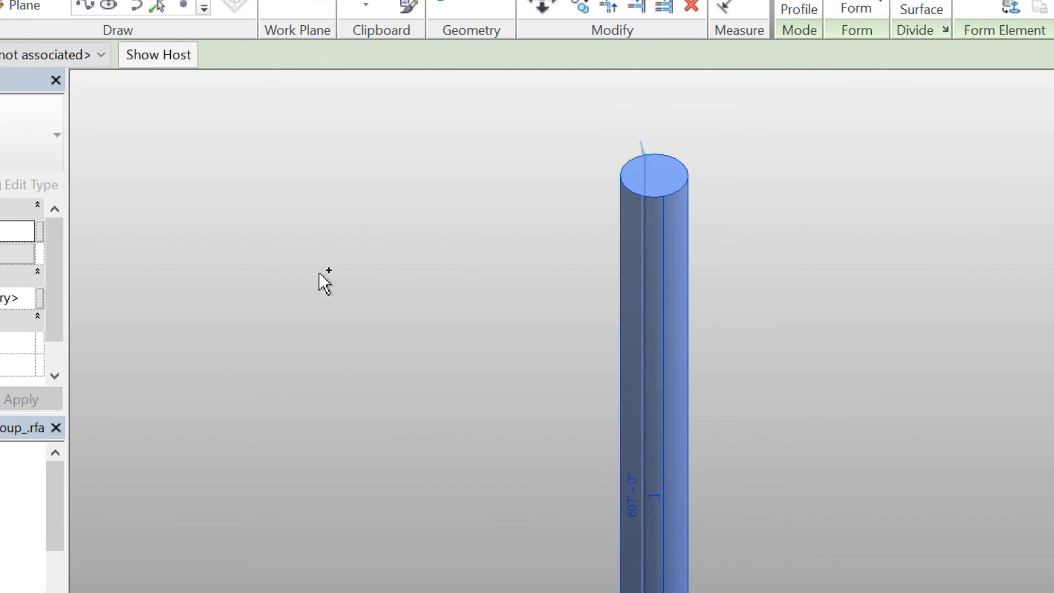
Cycle through the open family and project views, including the Mass Floor Schedule, back to the 3D view of the furnished units
key(ctrl+Tab)
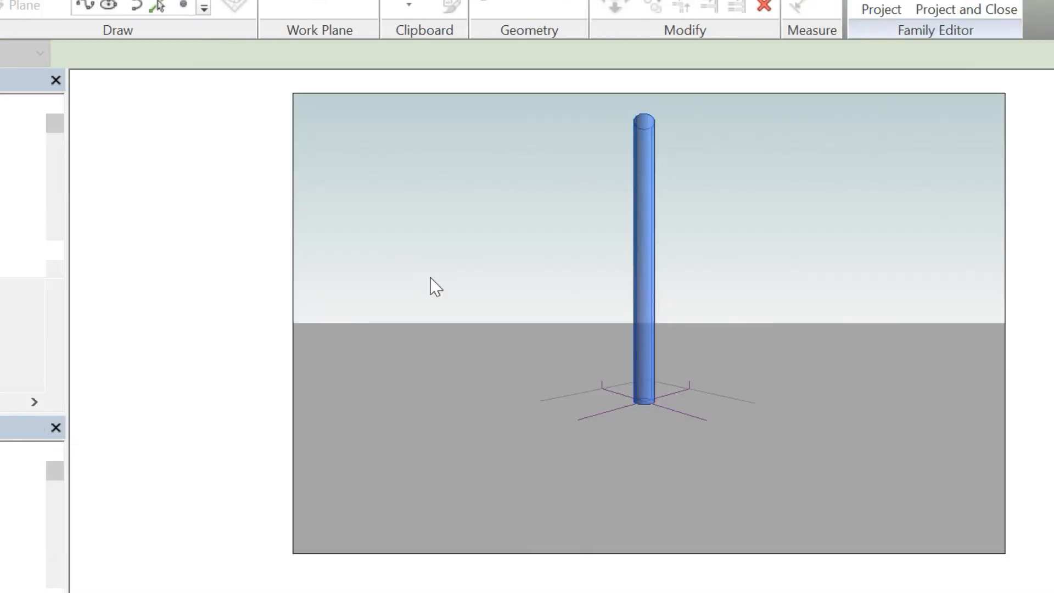
key(ctrl+Tab)
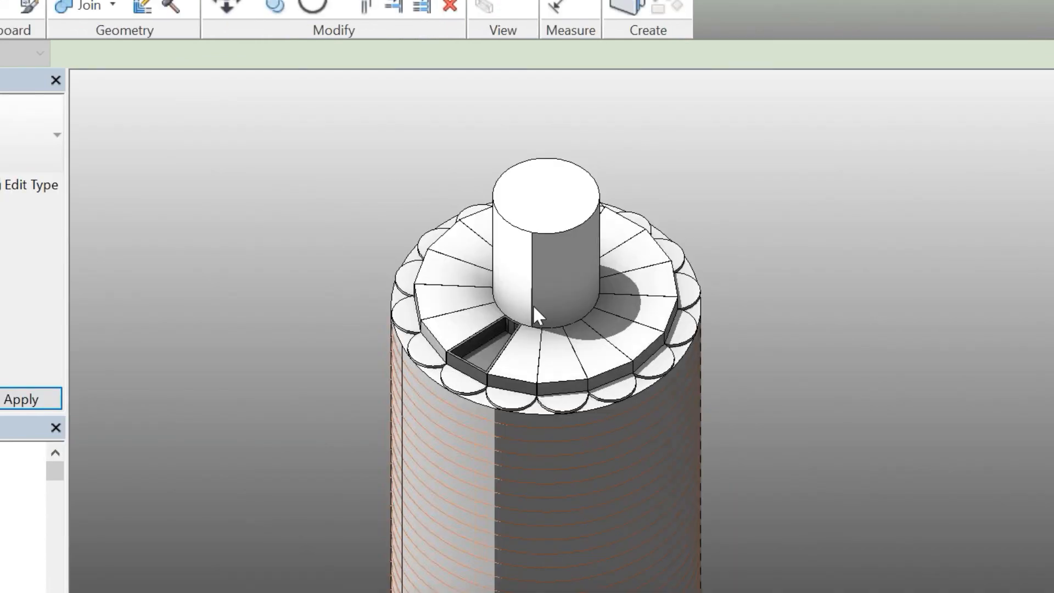
click(505, 383)
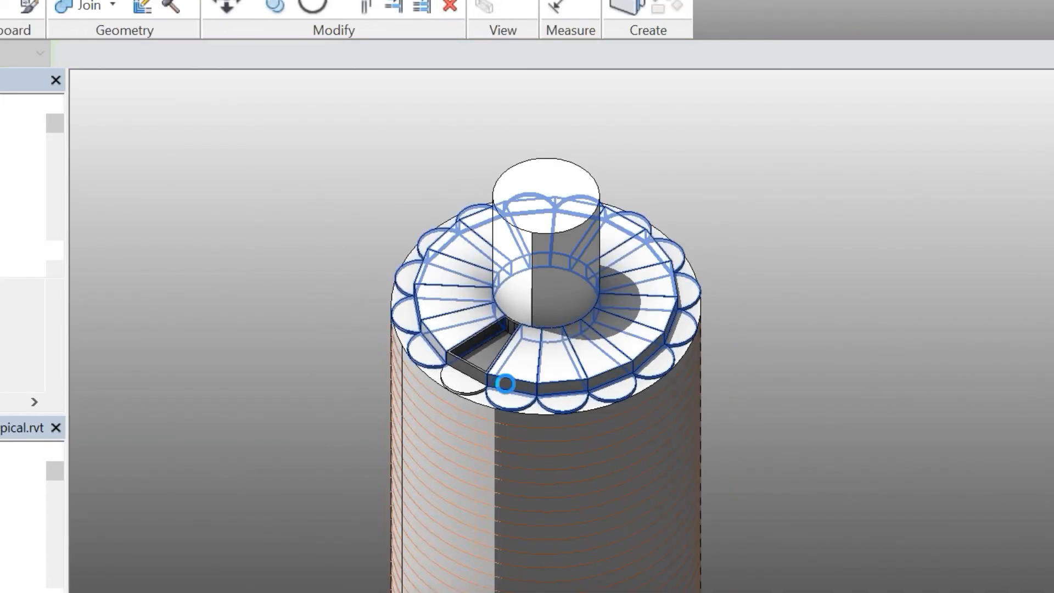
key(ctrl+Tab)
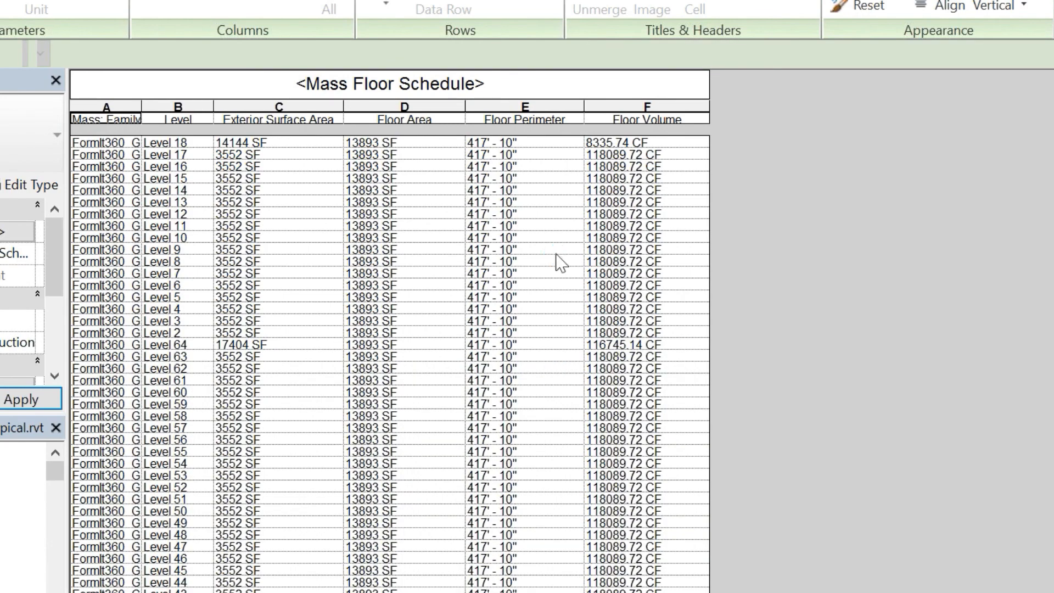
key(ctrl+Tab)
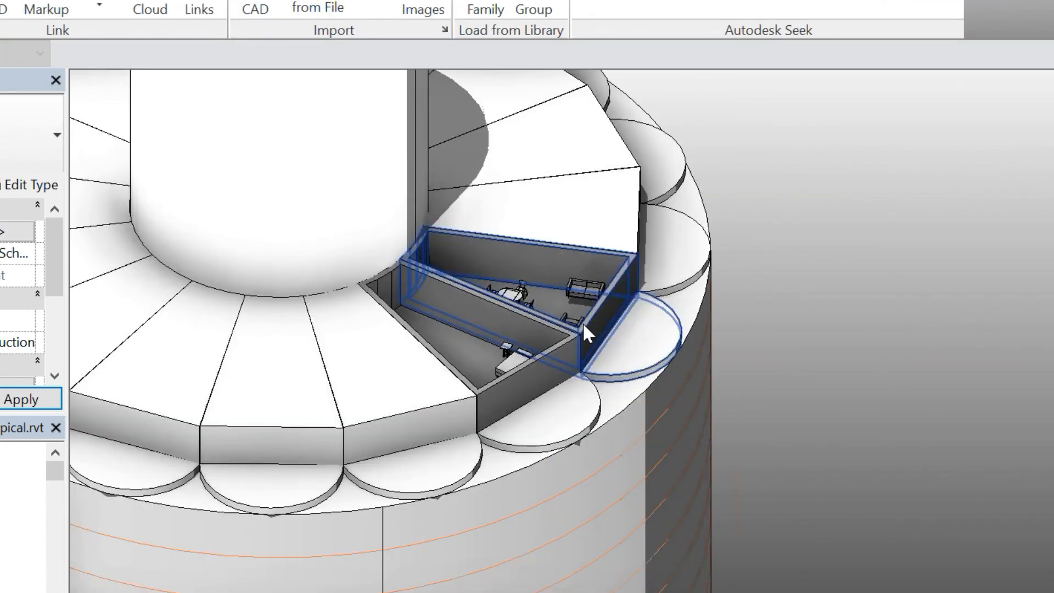
Inspect the ring of penthouse units around the core, and select and deselect the ring mass
scroll(582, 322, up, 3)
key(Escape)
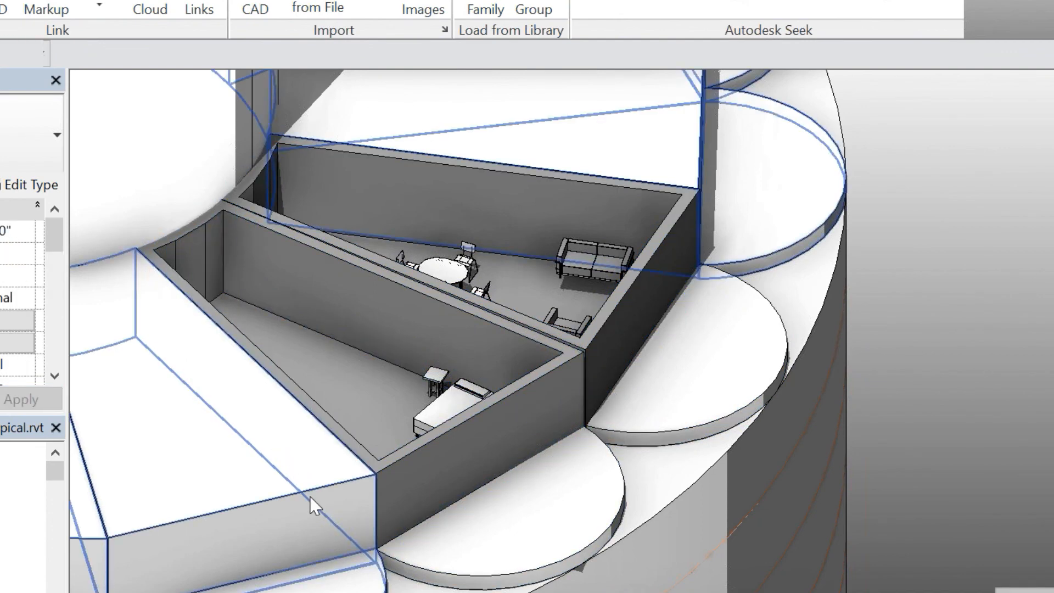
scroll(309, 496, down, 5)
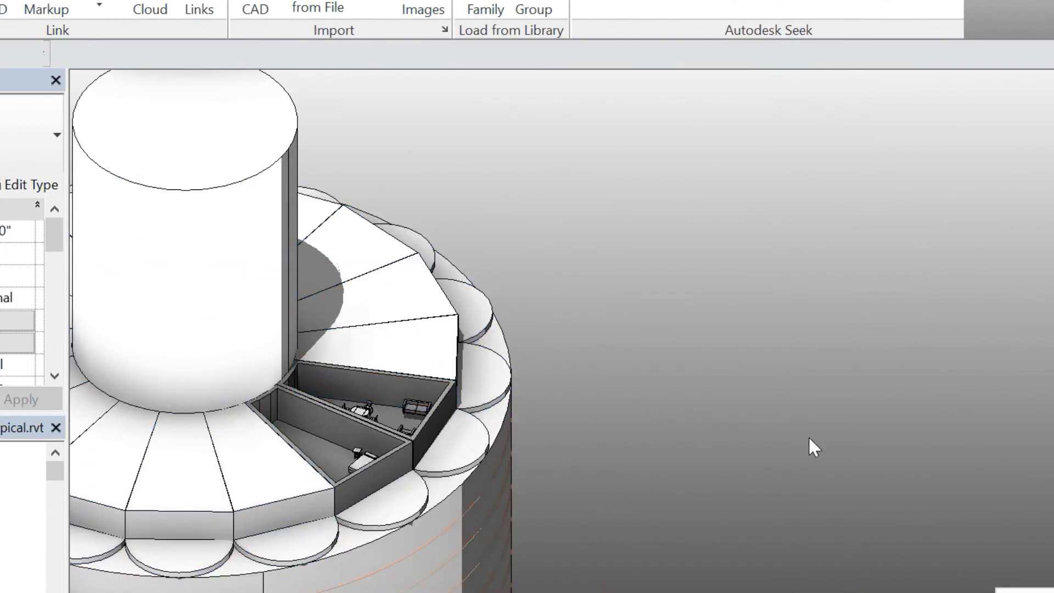
middle_drag(294, 498, 573, 489)
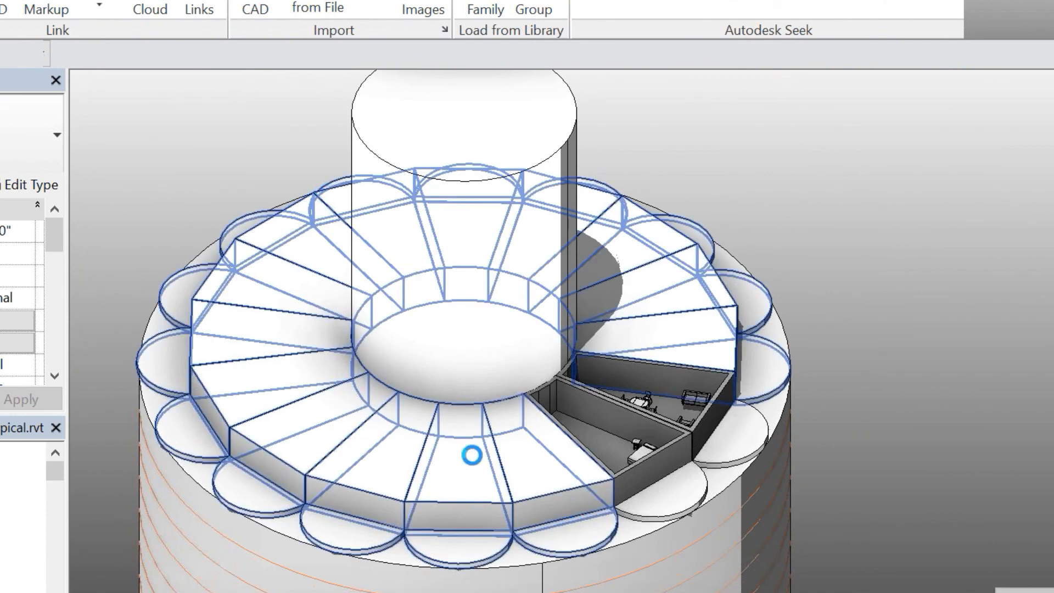
click(339, 472)
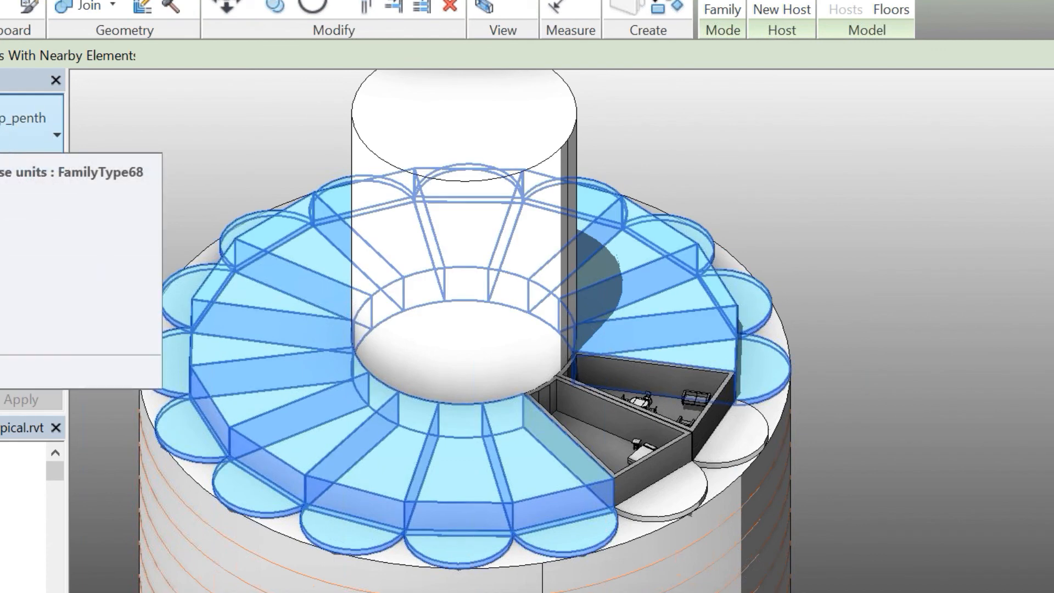
click(1016, 287)
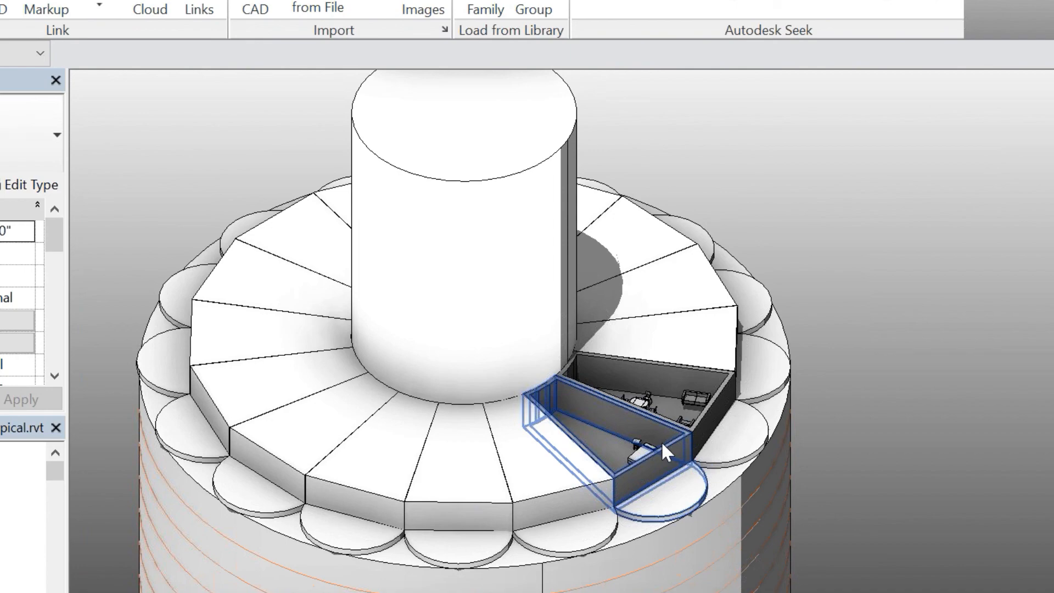
Examine the unit containing the bed up close, and select and deselect its mass
scroll(661, 444, up, 1)
scroll(664, 448, down, 1)
scroll(675, 454, up, 2)
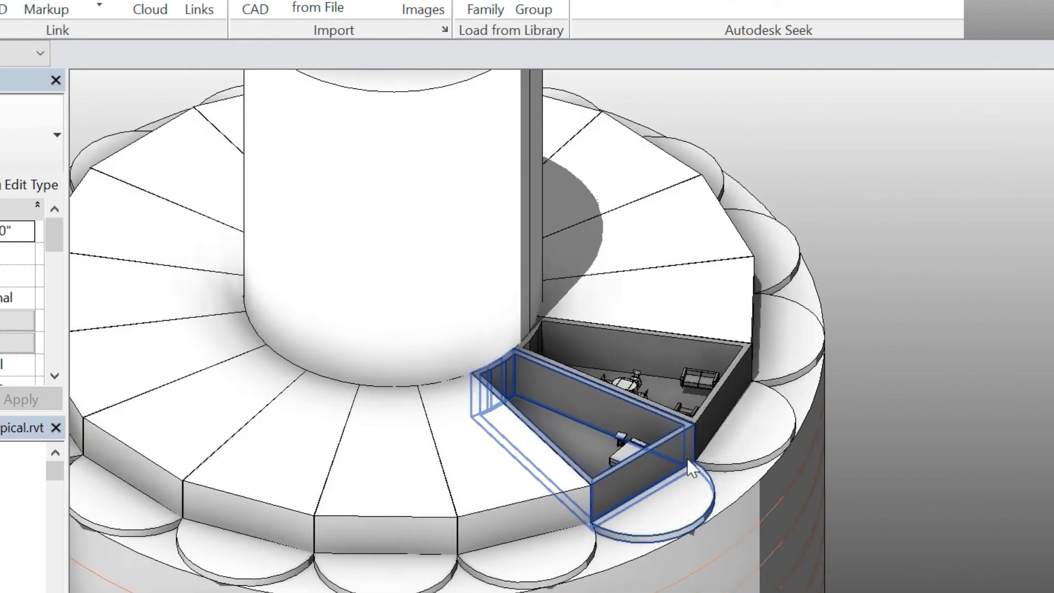
scroll(688, 462, up, 1)
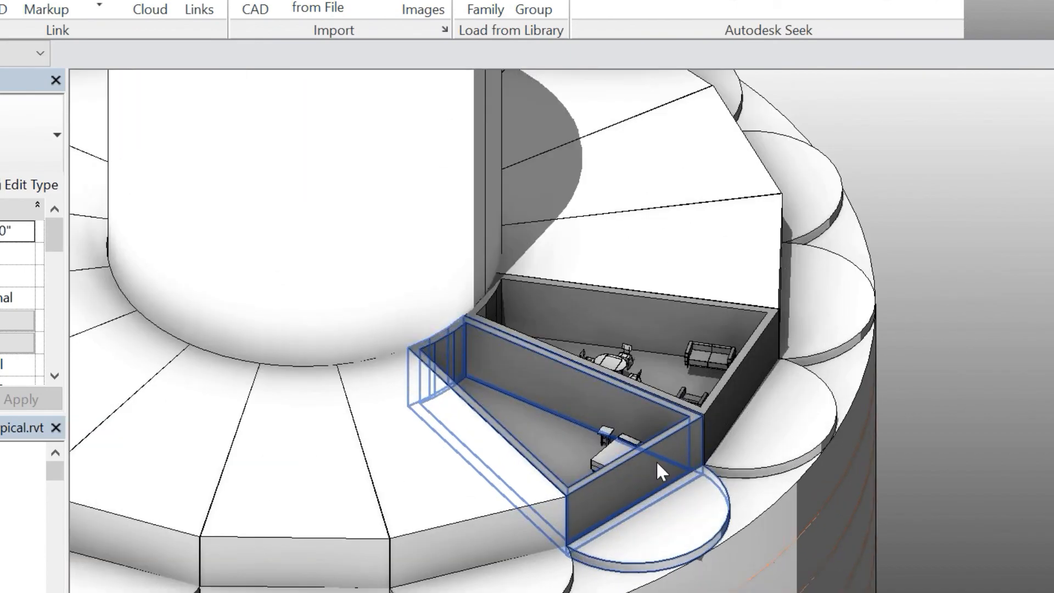
scroll(341, 358, up, 2)
scroll(252, 293, up, 1)
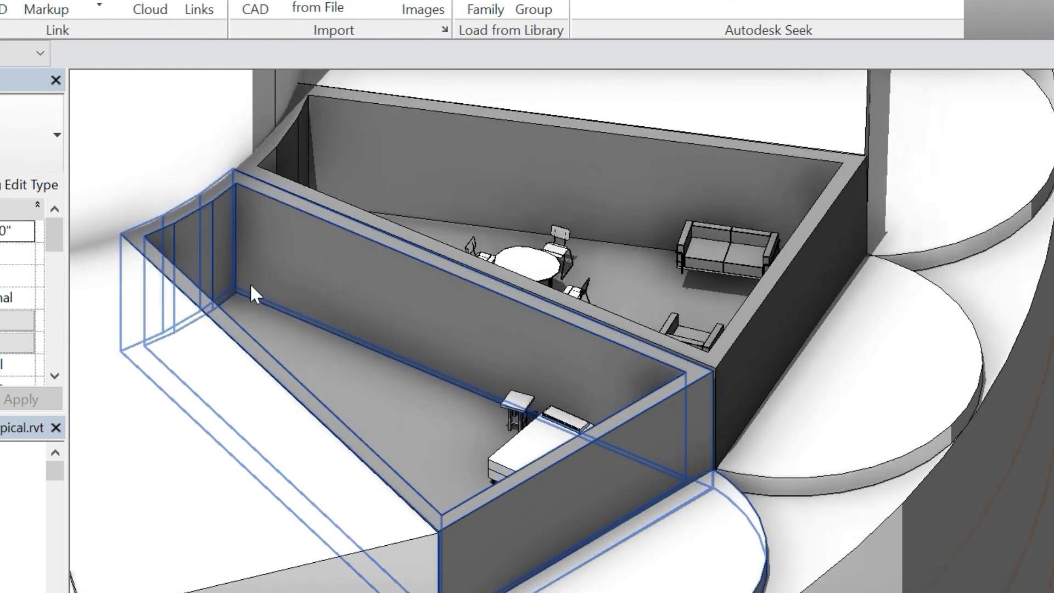
click(462, 503)
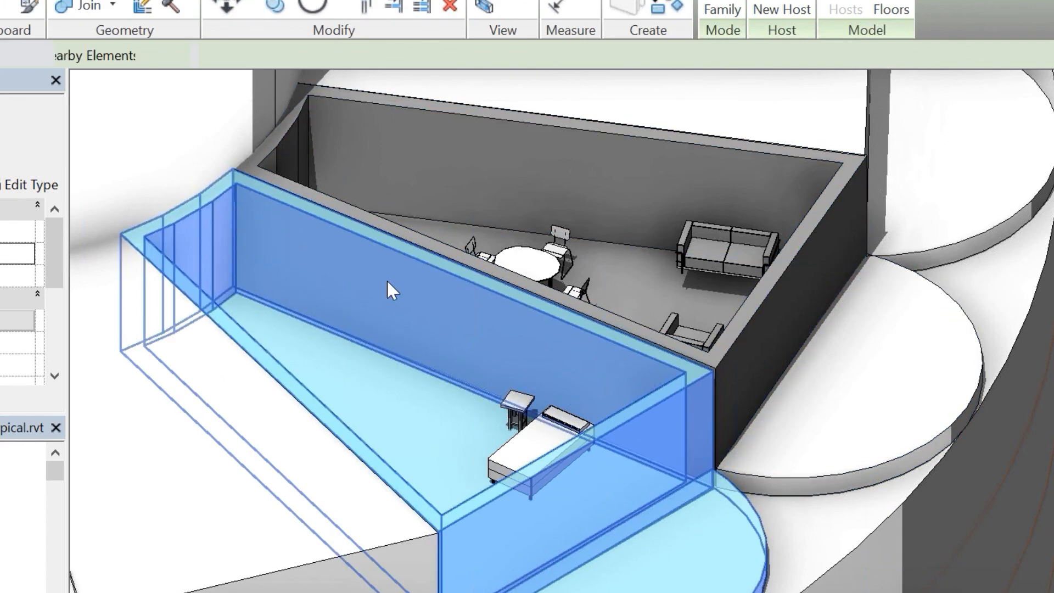
key(Escape)
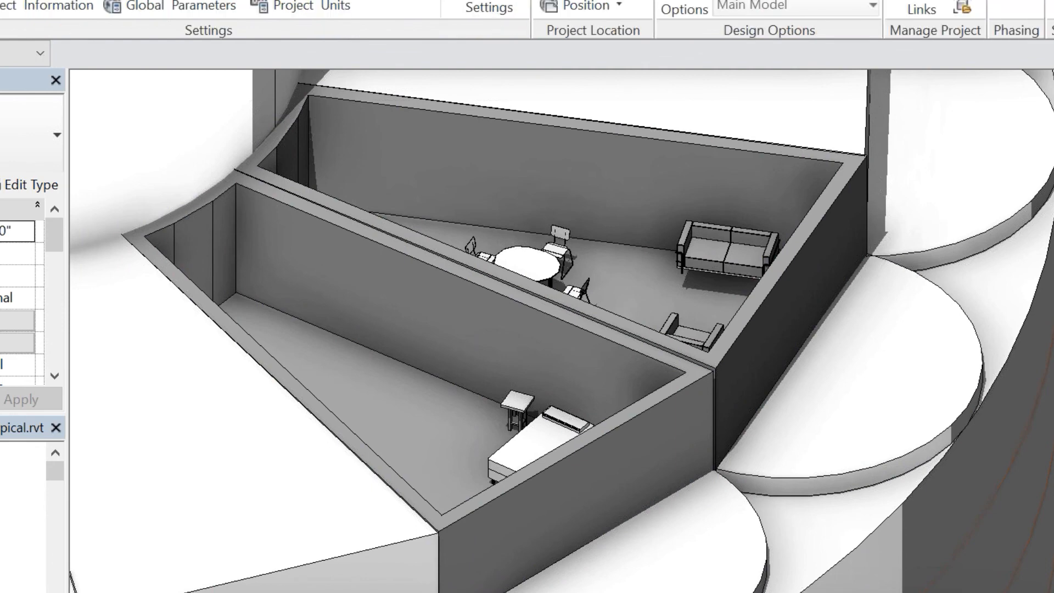
Create a curtain system by face on the outer wall face of the bedroom unit
click(179, 0)
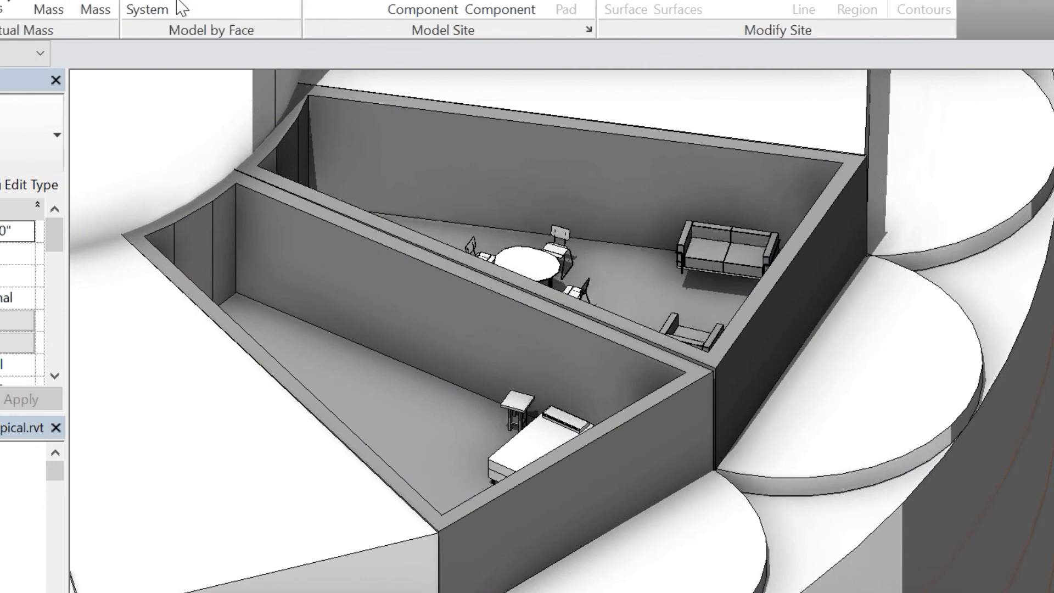
click(156, 2)
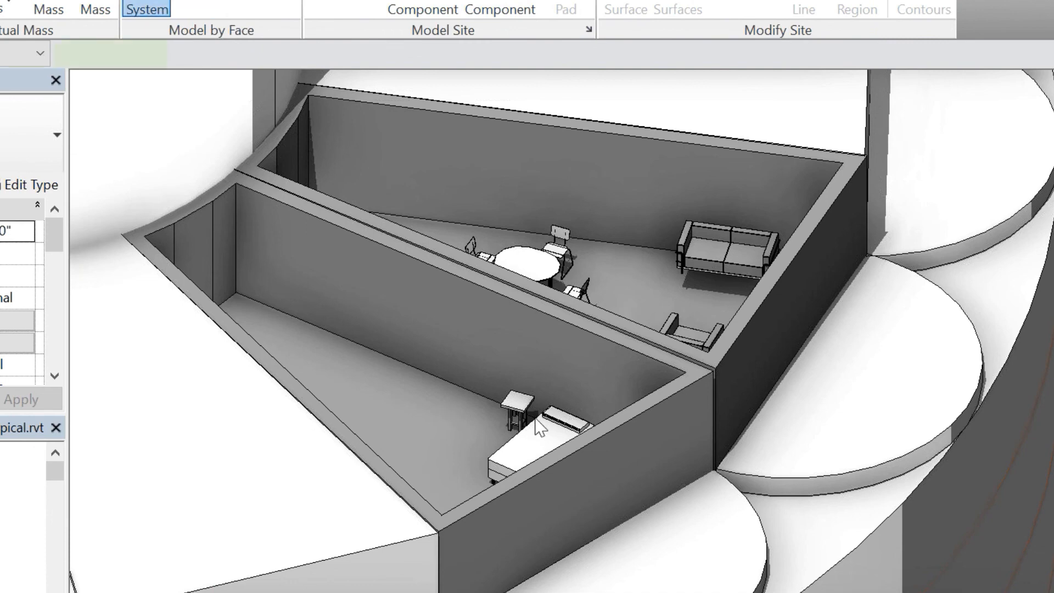
click(547, 473)
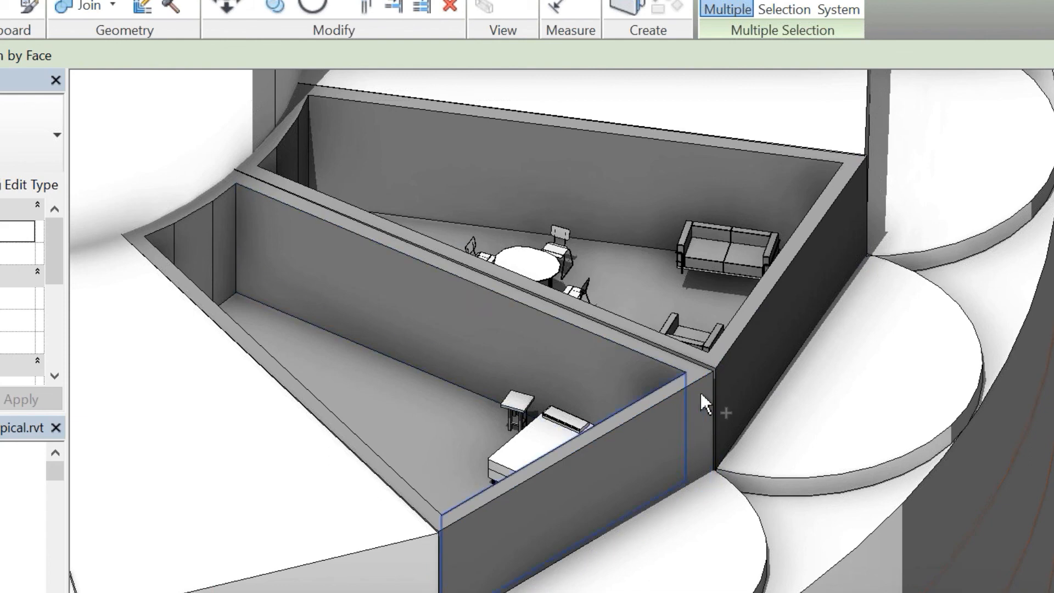
click(480, 515)
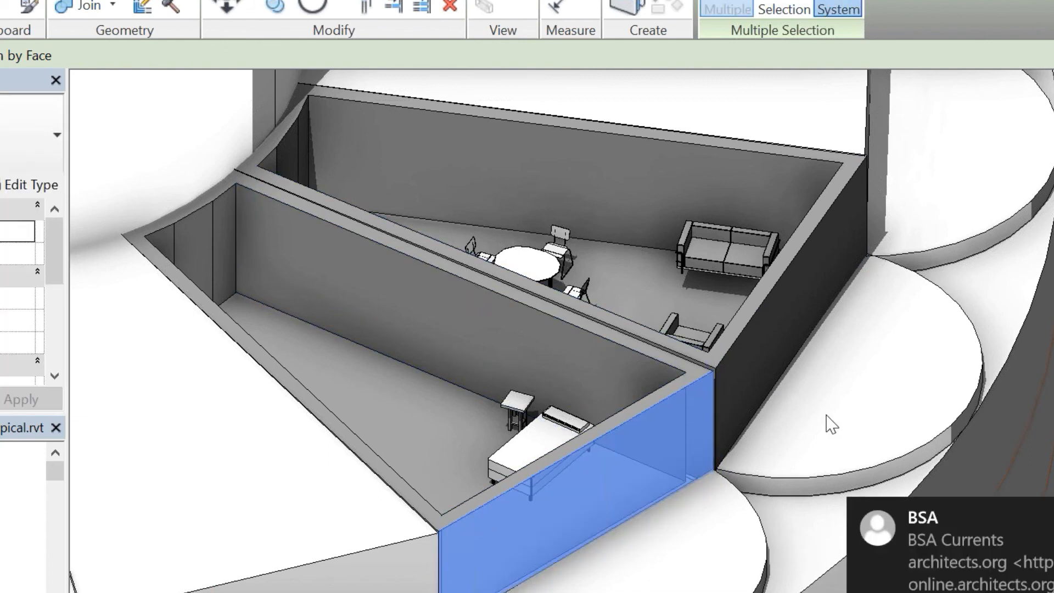
key(Escape)
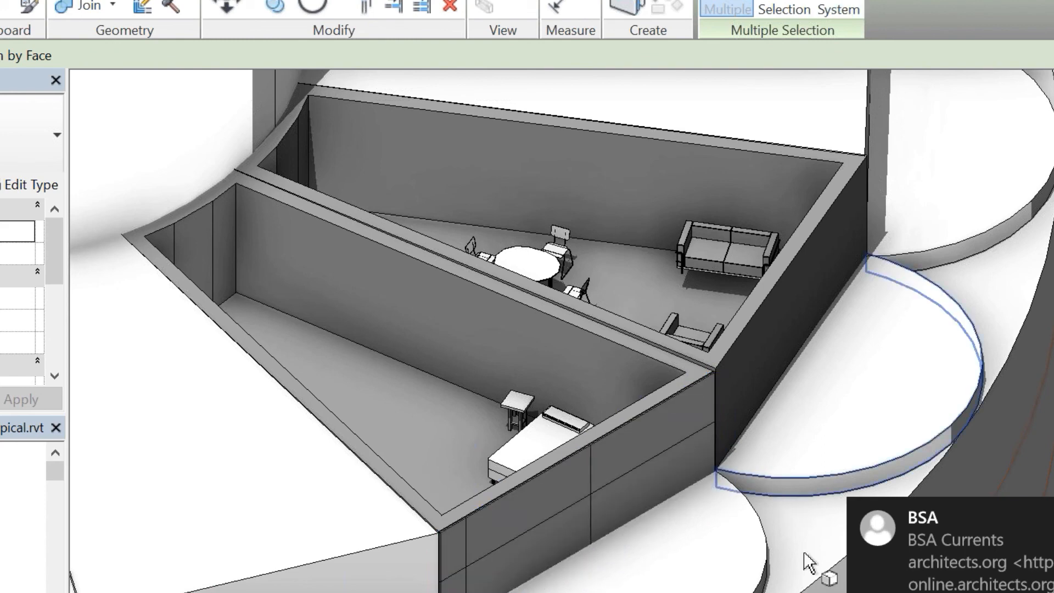
shift+middle_drag(609, 490, 405, 447)
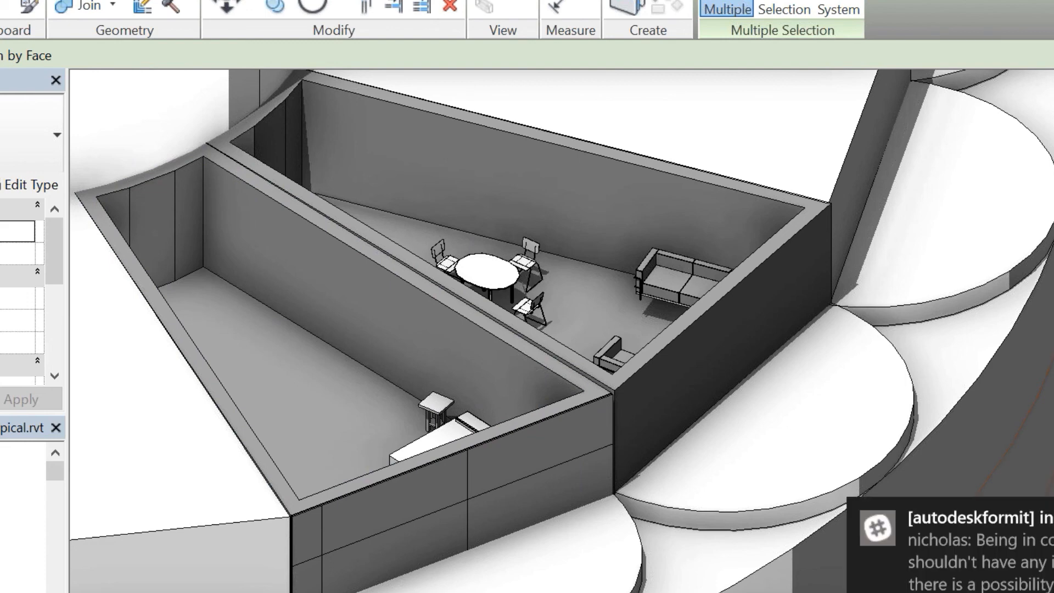
key(Escape)
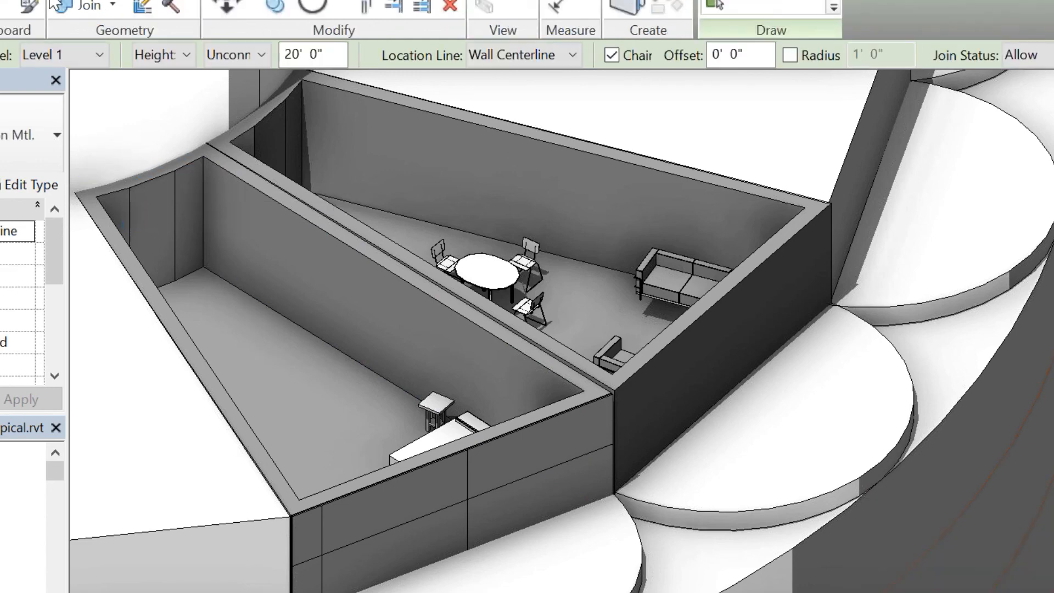
Draw a wall about 6' 6" long and 20' high on Level 64, near the core end of the dining unit
click(86, 54)
scroll(97, 128, down, 11)
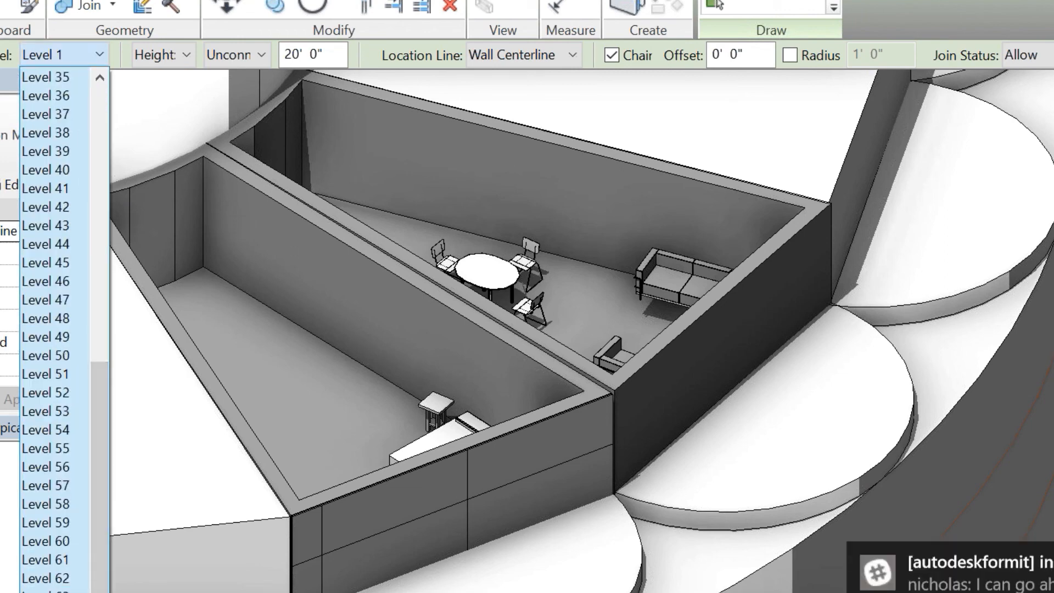
click(55, 592)
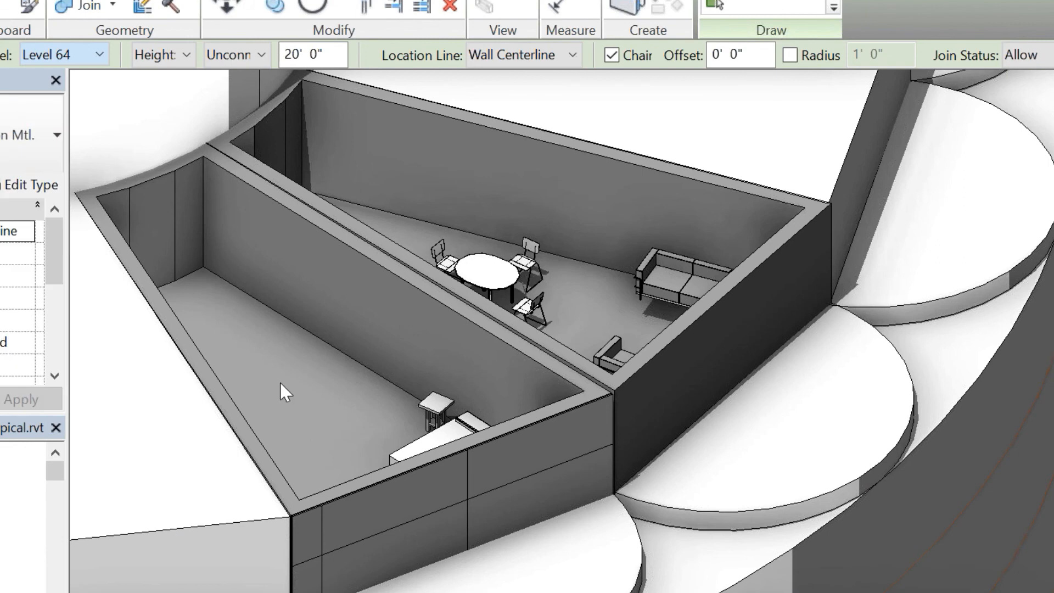
click(344, 360)
click(279, 417)
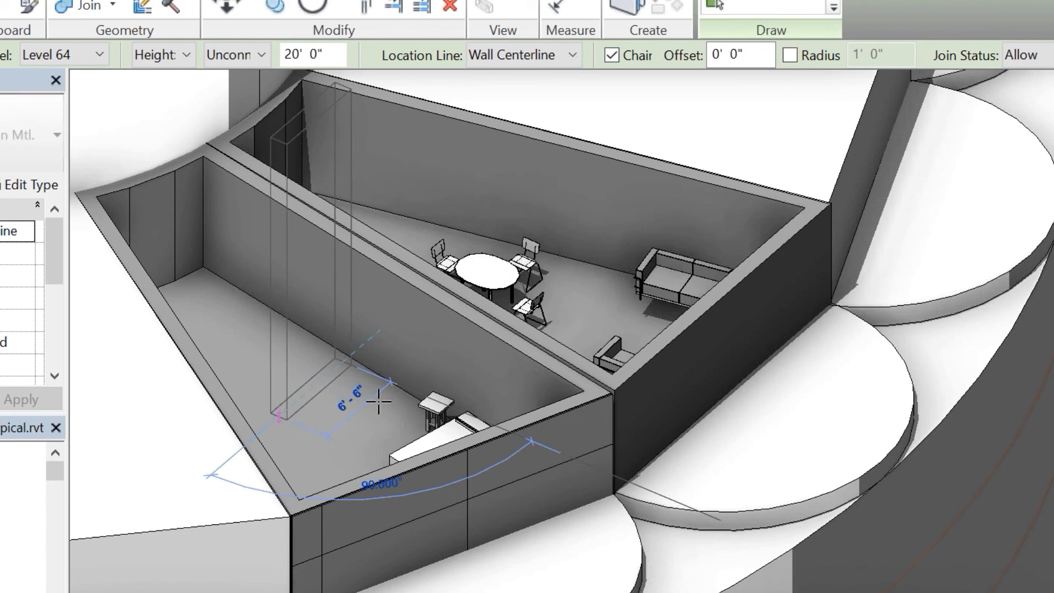
click(349, 437)
key(Escape)
key(Escape)
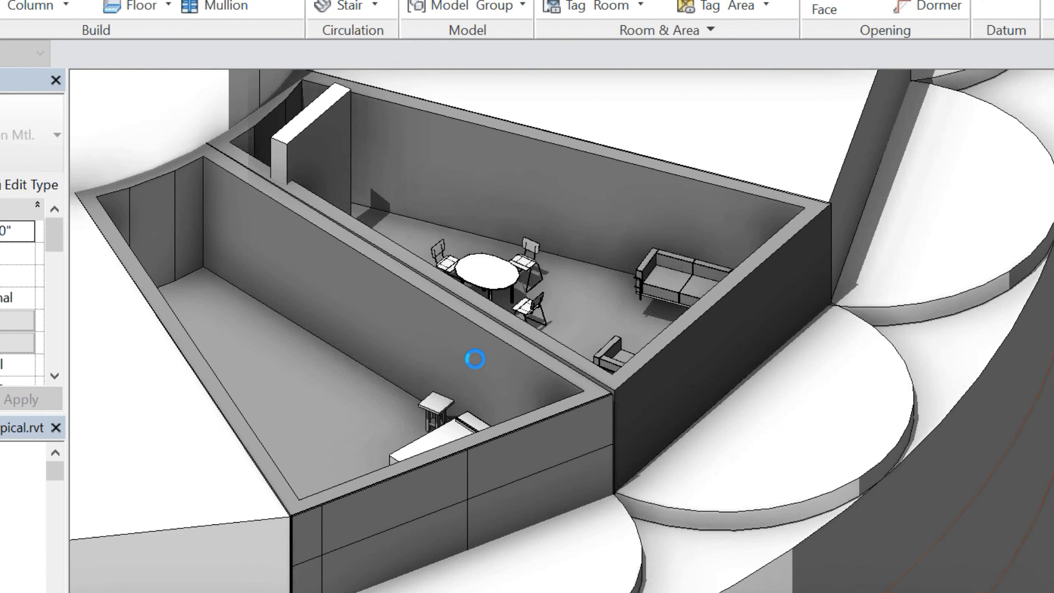
Inspect the dining set and the new wall from another side, and close Slack to stop its notifications
click(528, 310)
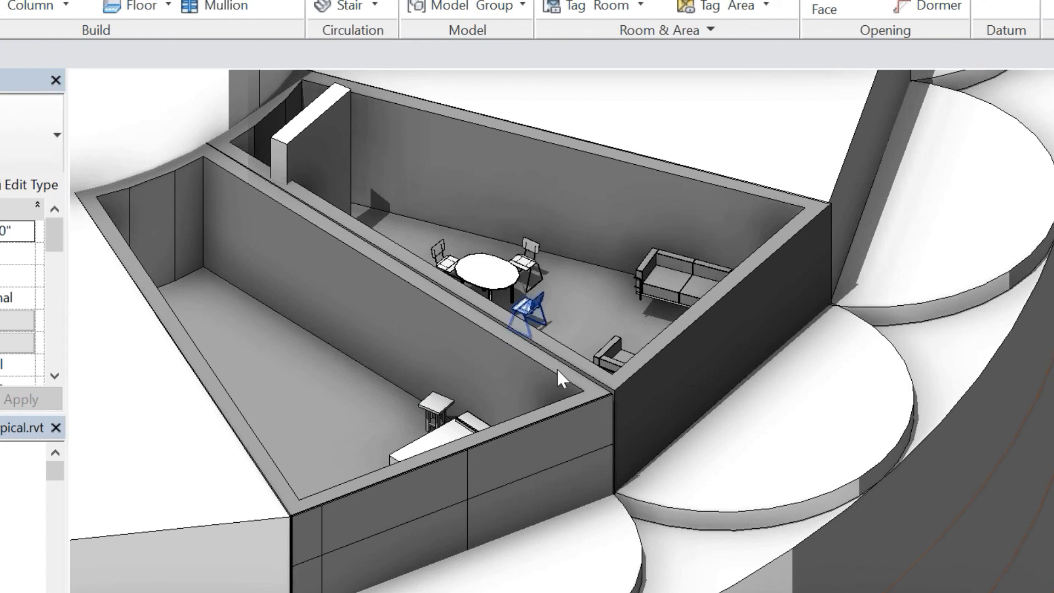
shift+middle_drag(556, 367, 603, 381)
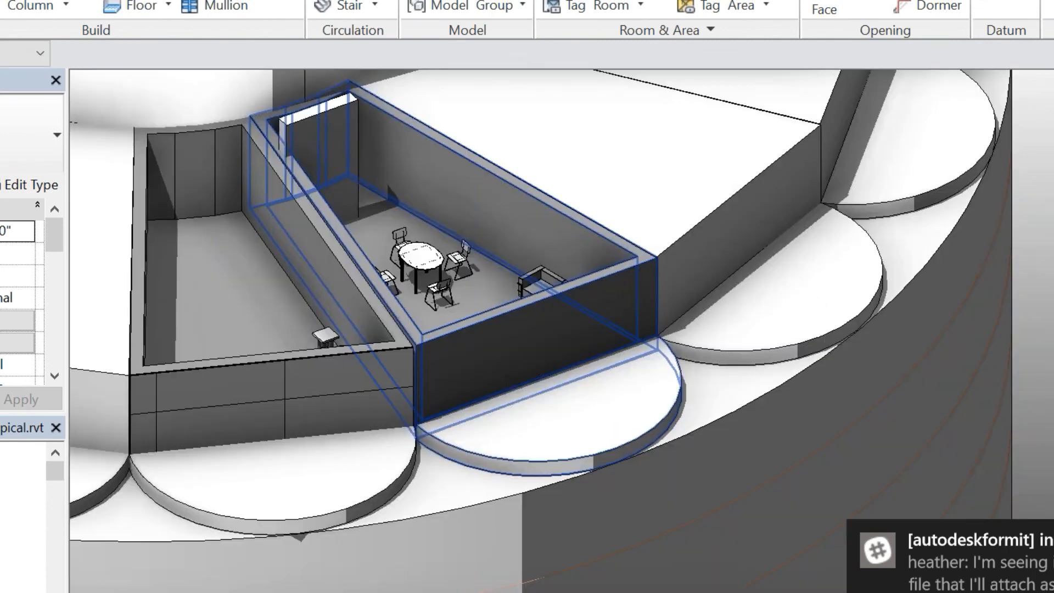
right_click(896, 592)
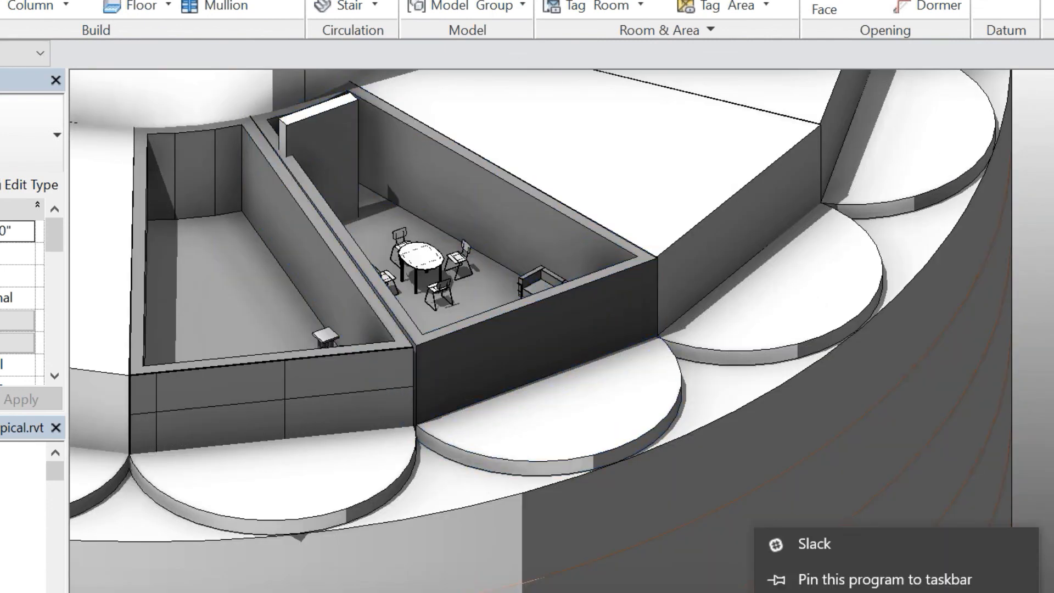
click(878, 592)
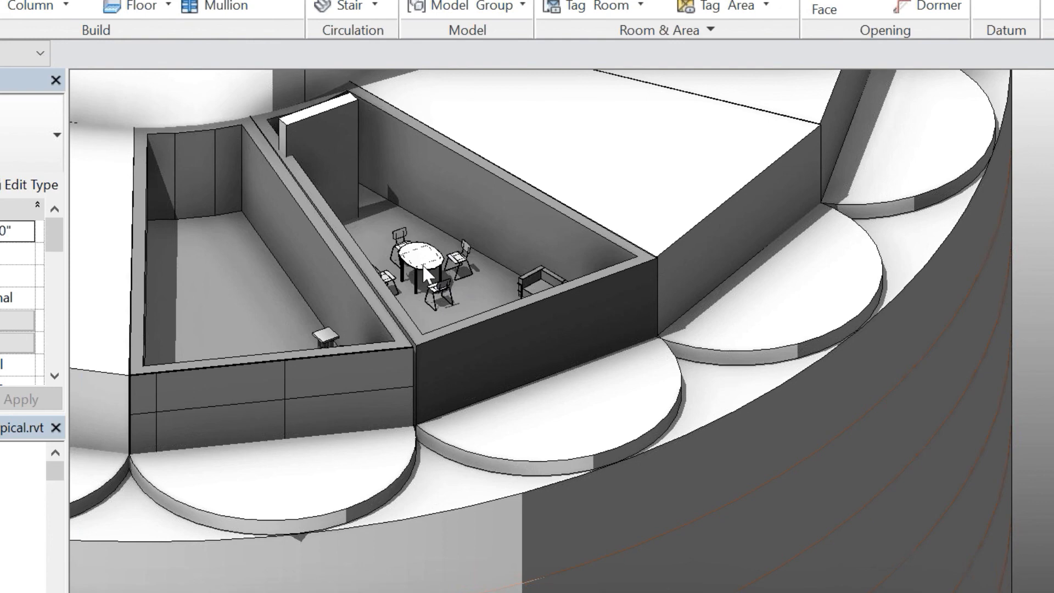
scroll(424, 267, up, 2)
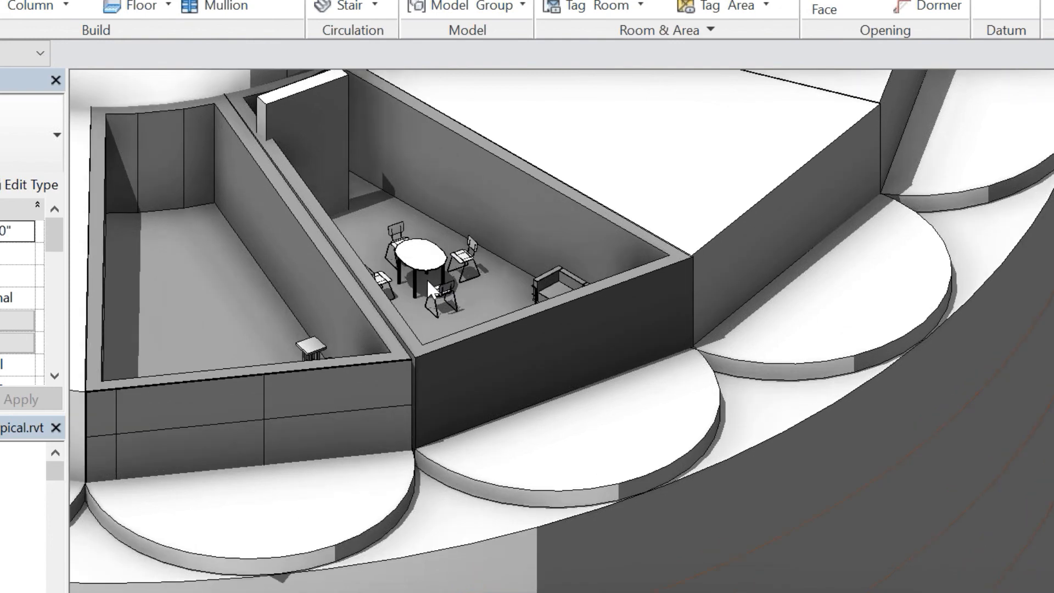
Examine the dining unit's table, chairs, sofas and enclosing walls from several angles and distances
scroll(427, 278, up, 1)
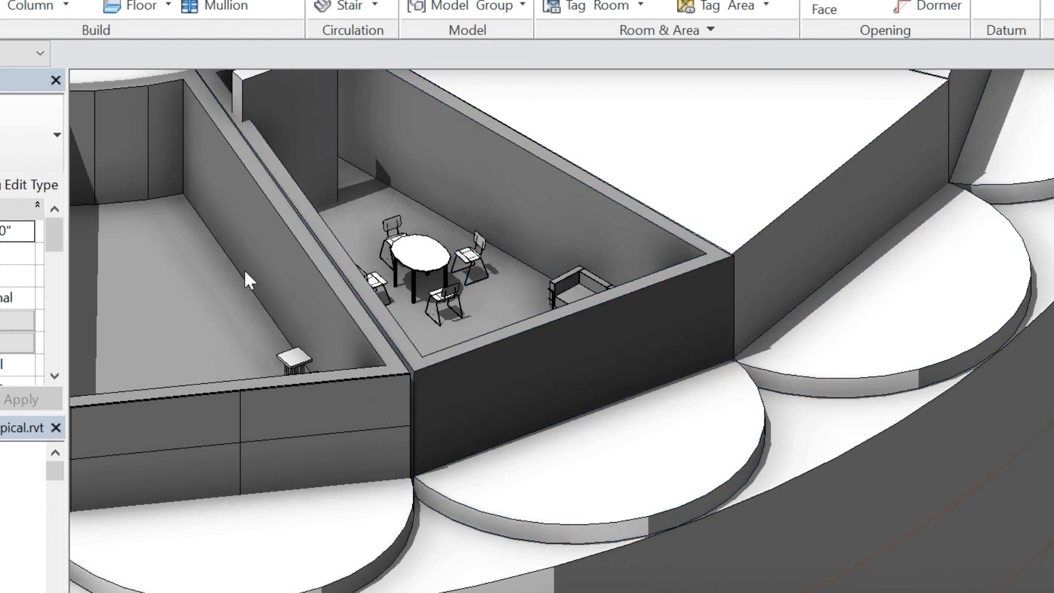
mouse_move(509, 308)
shift+middle_down()
mouse_move(508, 379)
mouse_move(506, 303)
shift+middle_up()
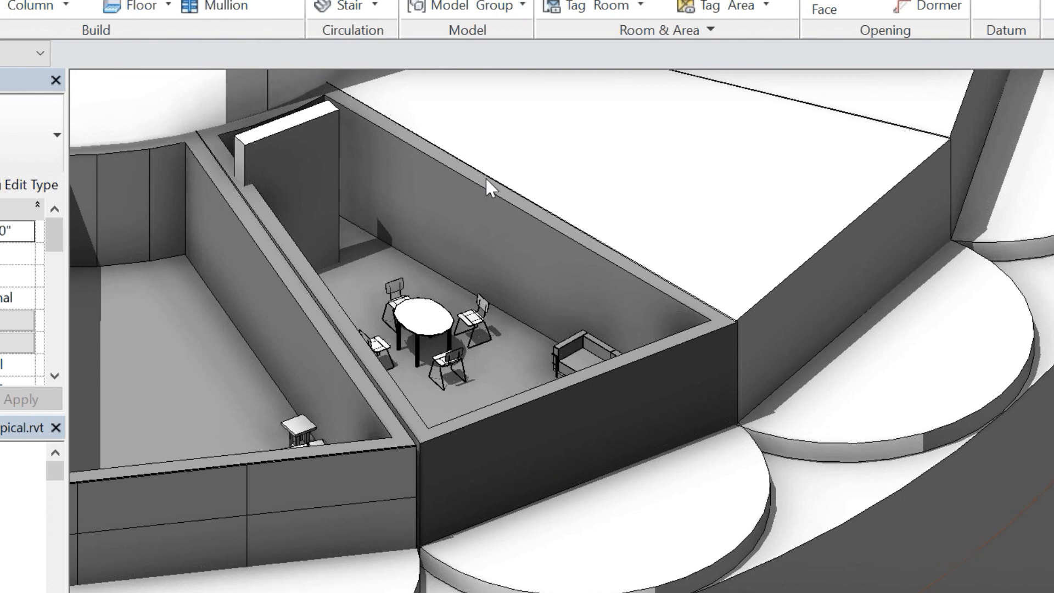
click(447, 367)
click(495, 473)
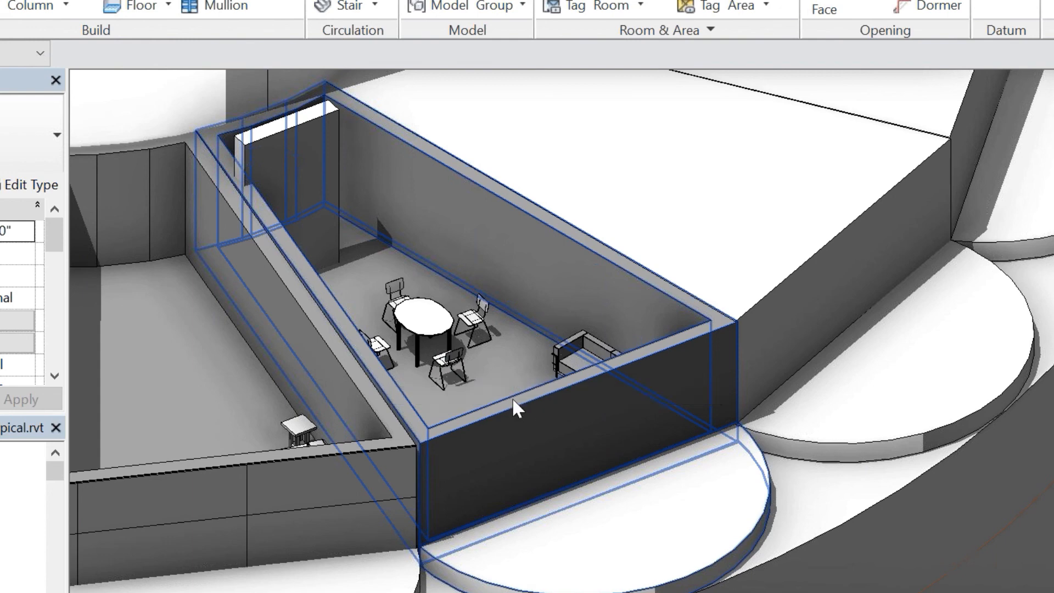
scroll(458, 362, up, 2)
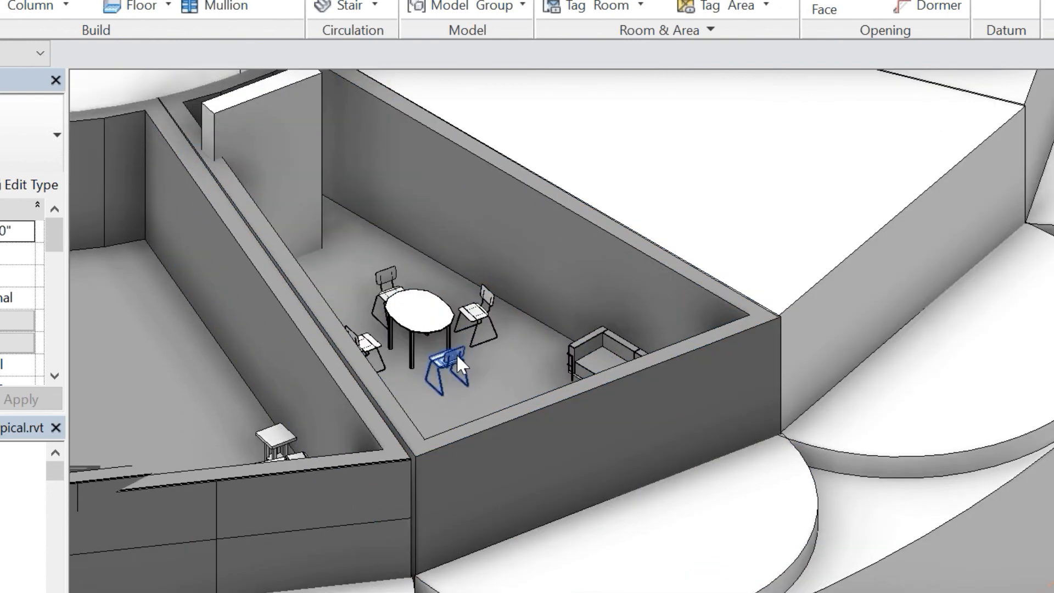
scroll(457, 355, down, 2)
scroll(473, 415, up, 1)
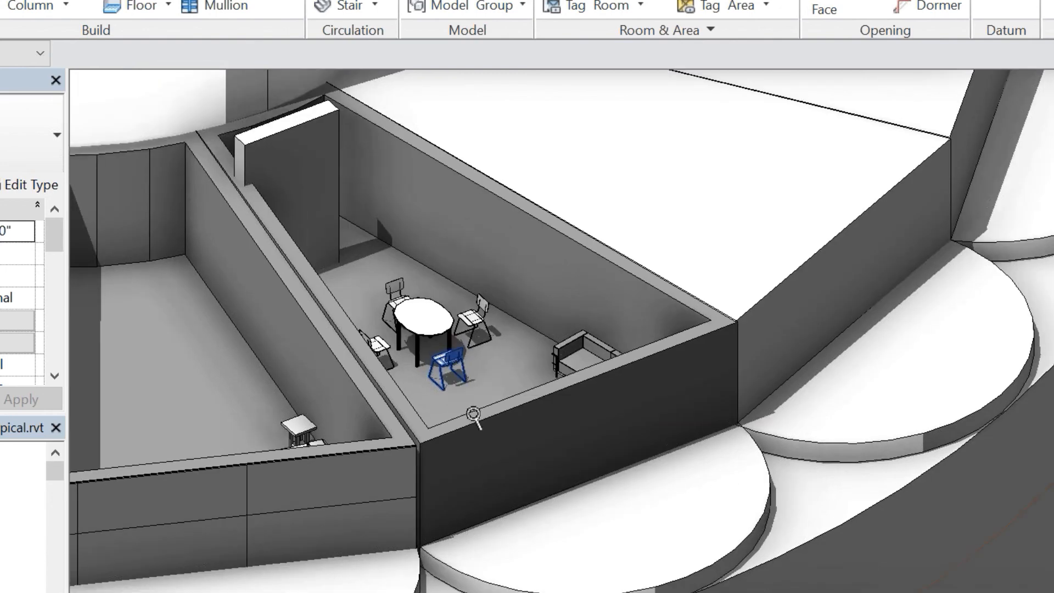
scroll(471, 360, up, 5)
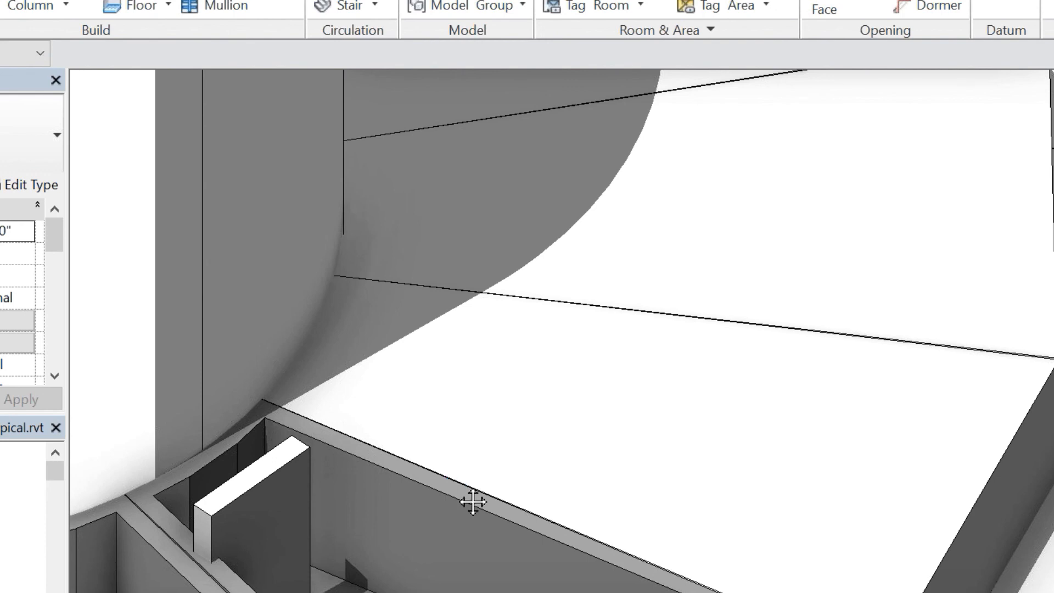
scroll(367, 305, down, 1)
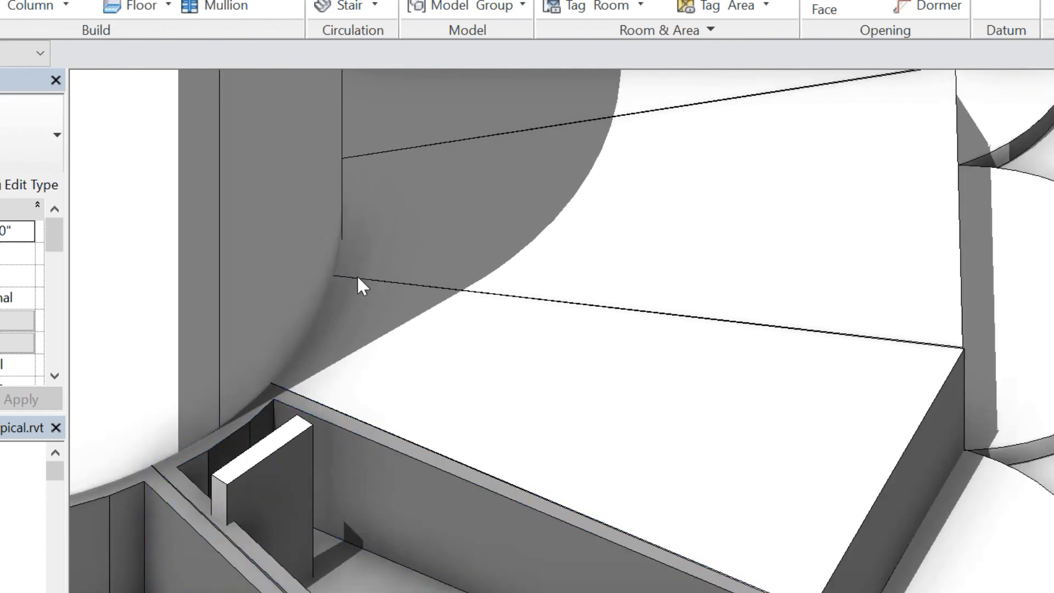
middle_drag(443, 592, 361, 437)
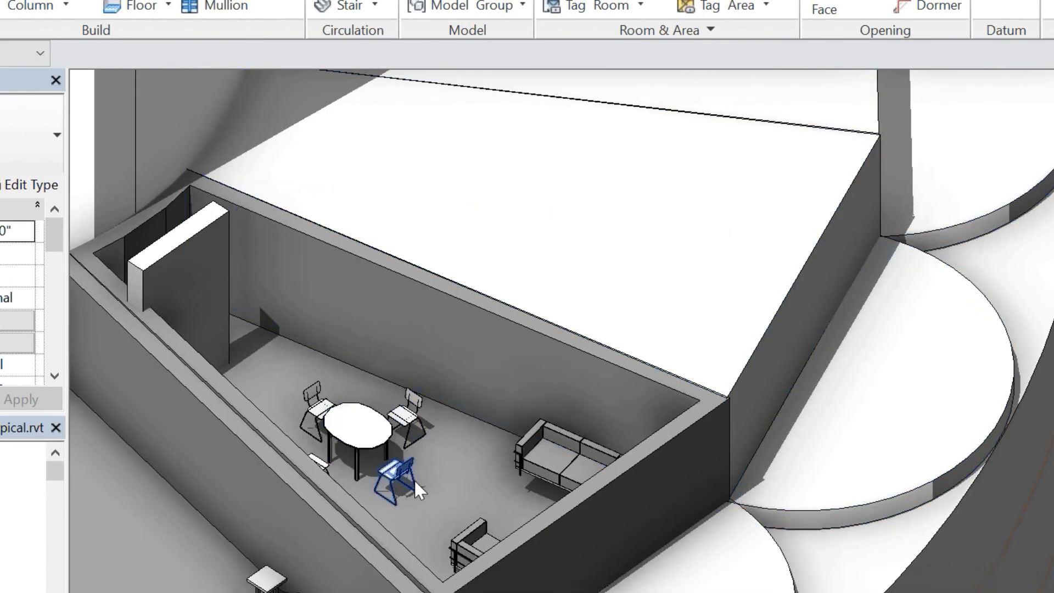
scroll(401, 477, down, 2)
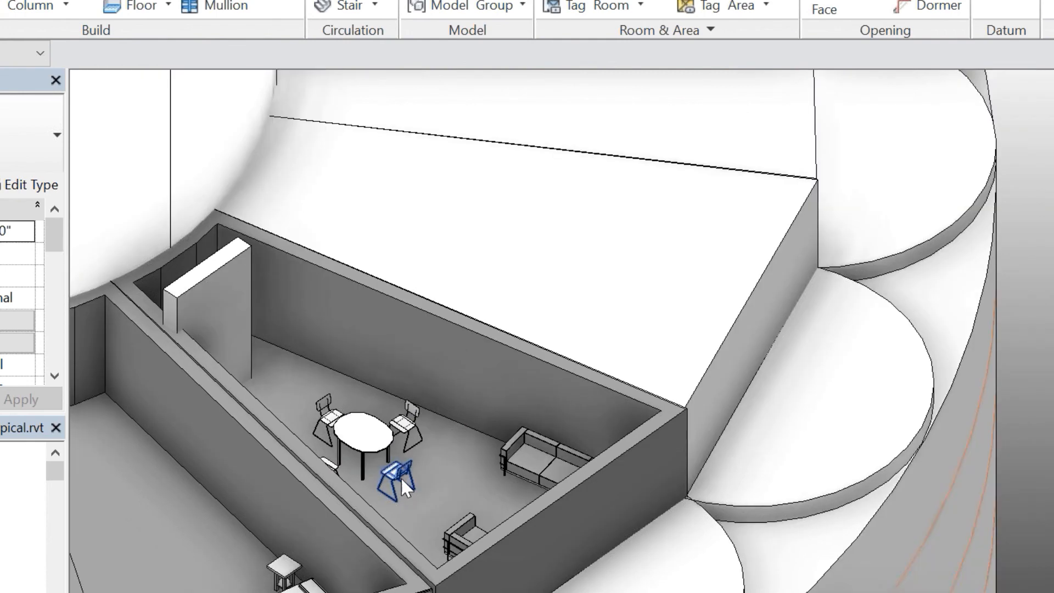
scroll(401, 477, up, 4)
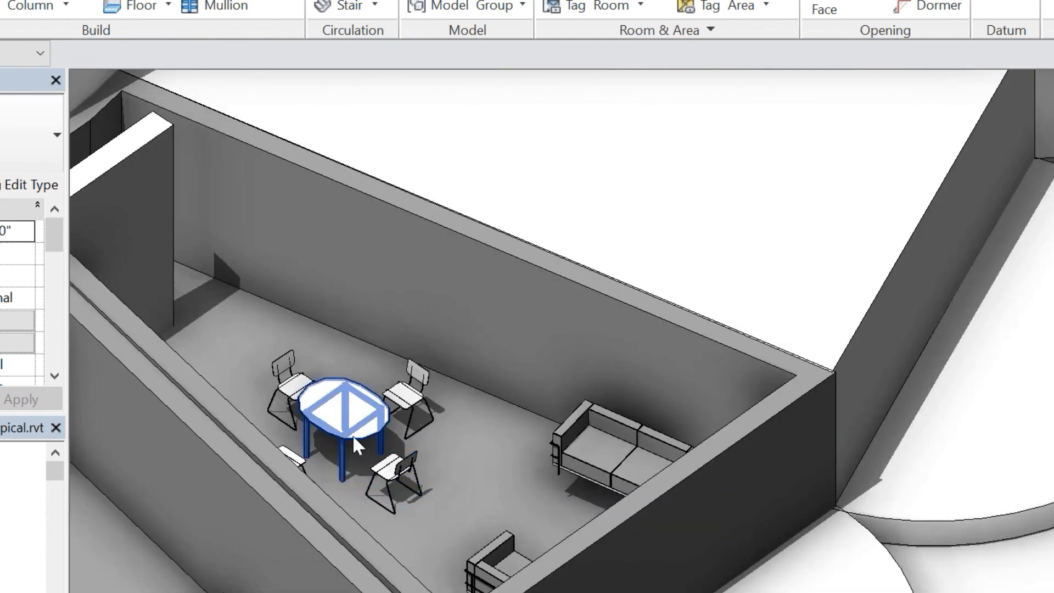
Open the dining table's family for editing and view its legs and table top in 3D
click(352, 435)
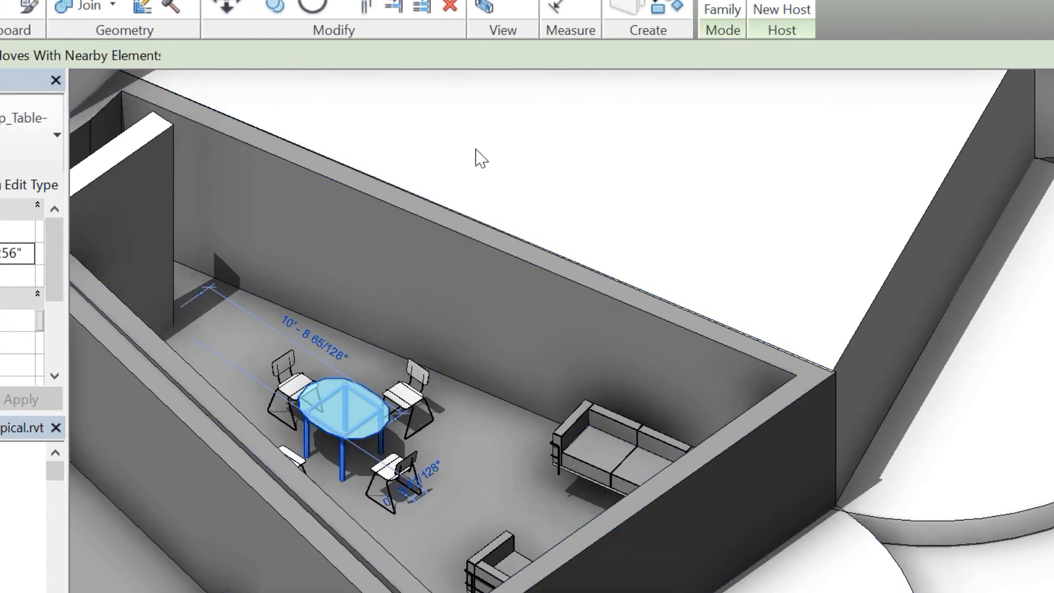
click(15, 123)
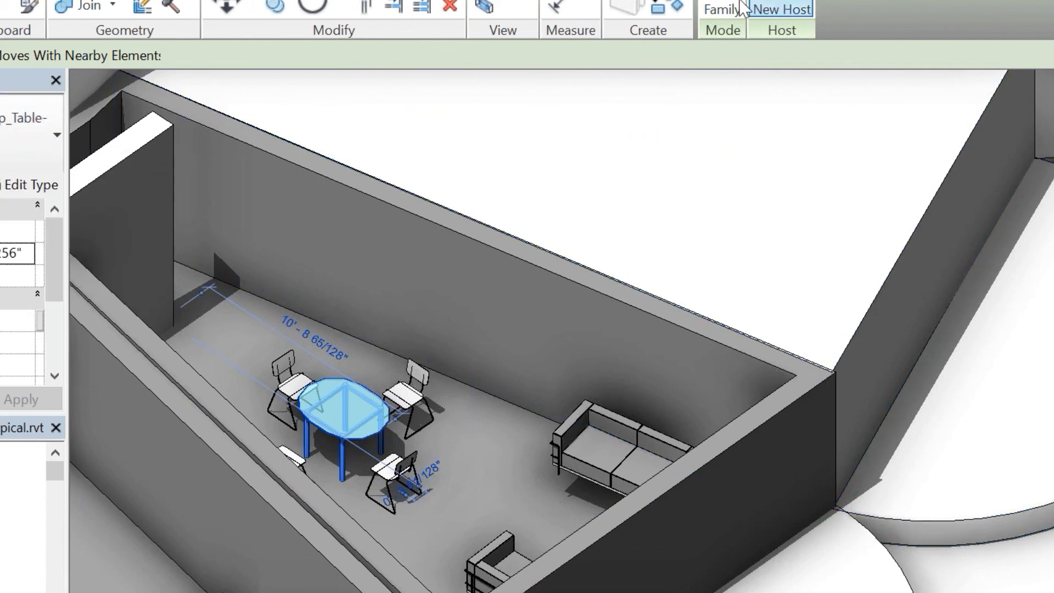
click(713, 7)
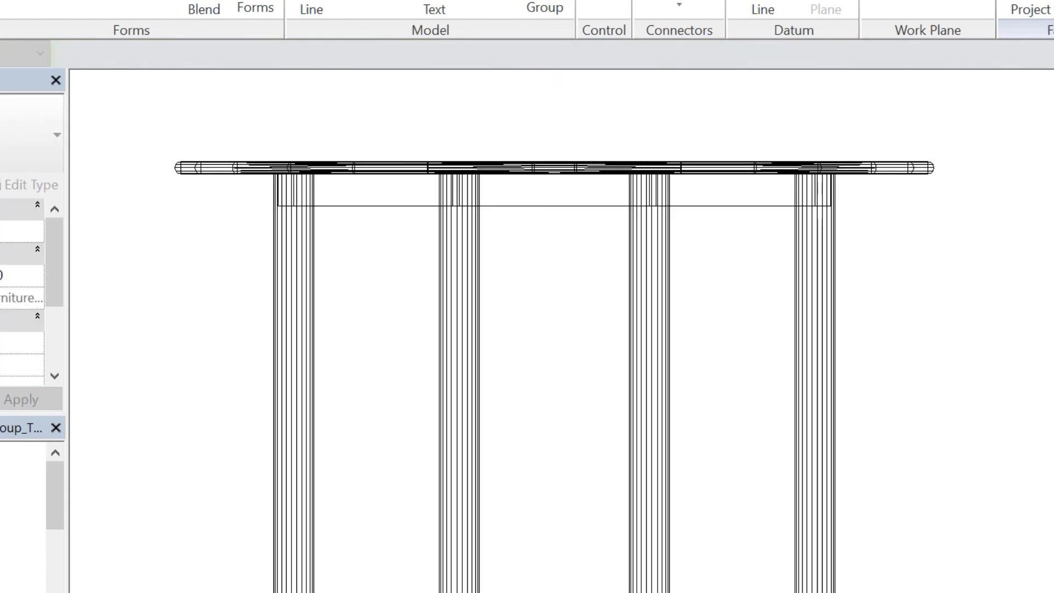
scroll(995, 194, down, 3)
middle_drag(853, 326, 809, 365)
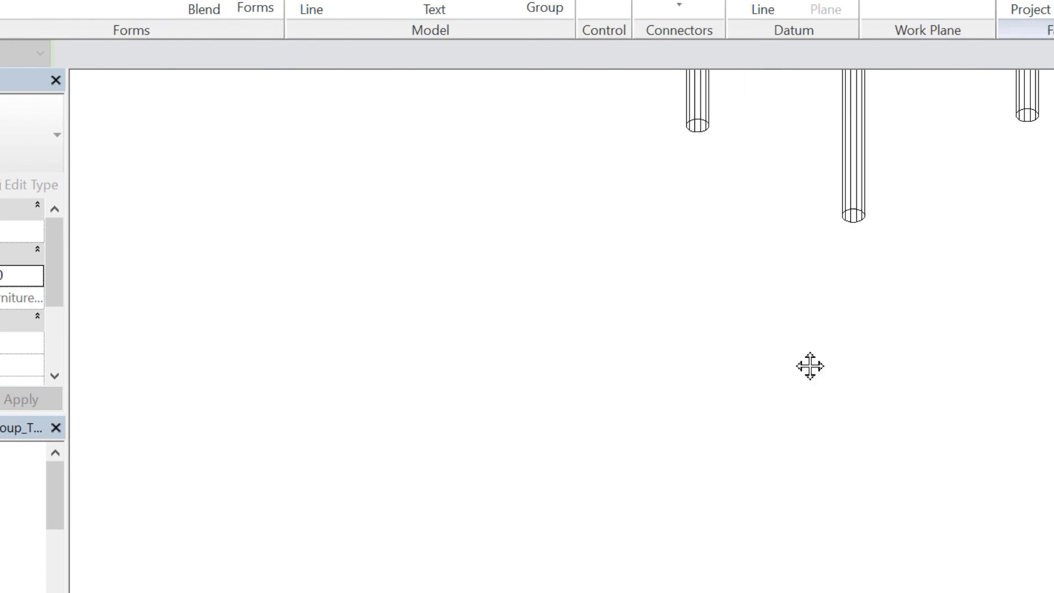
scroll(650, 412, down, 4)
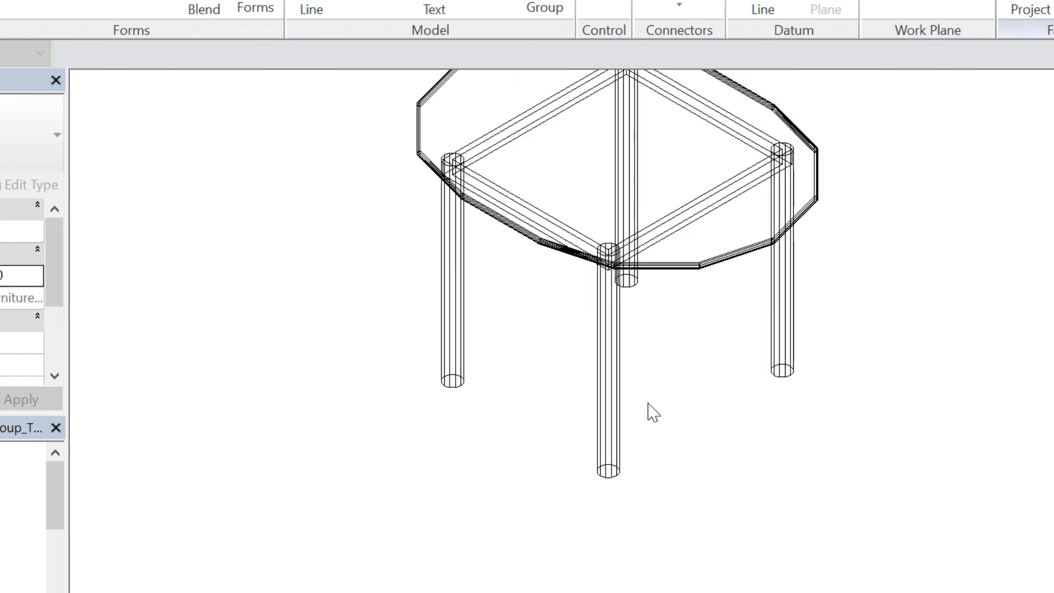
Check the table top and the front leg as separate extrusions in the family, and clear the selection
click(520, 241)
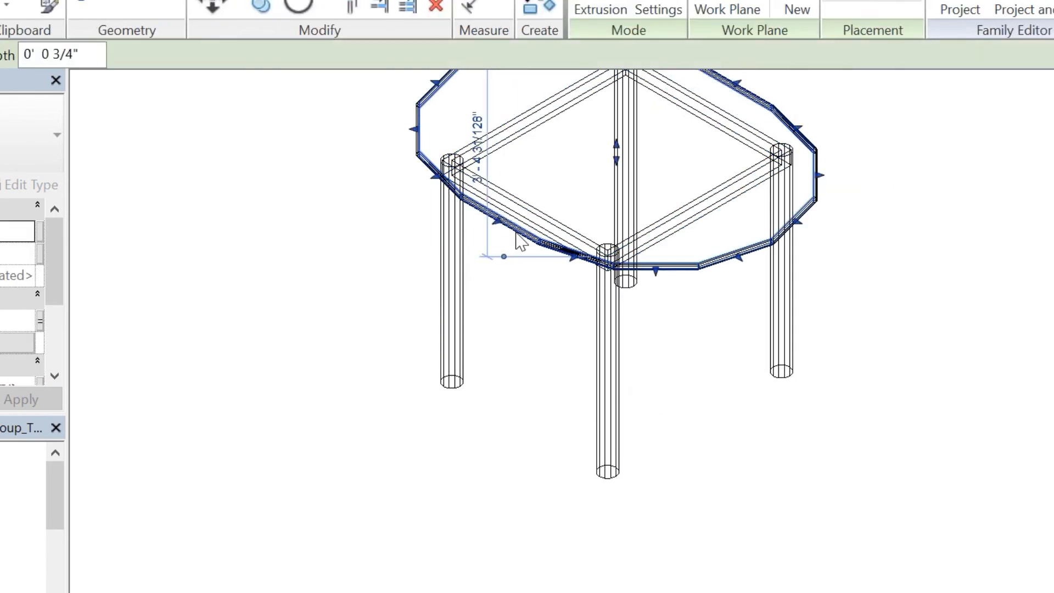
click(618, 359)
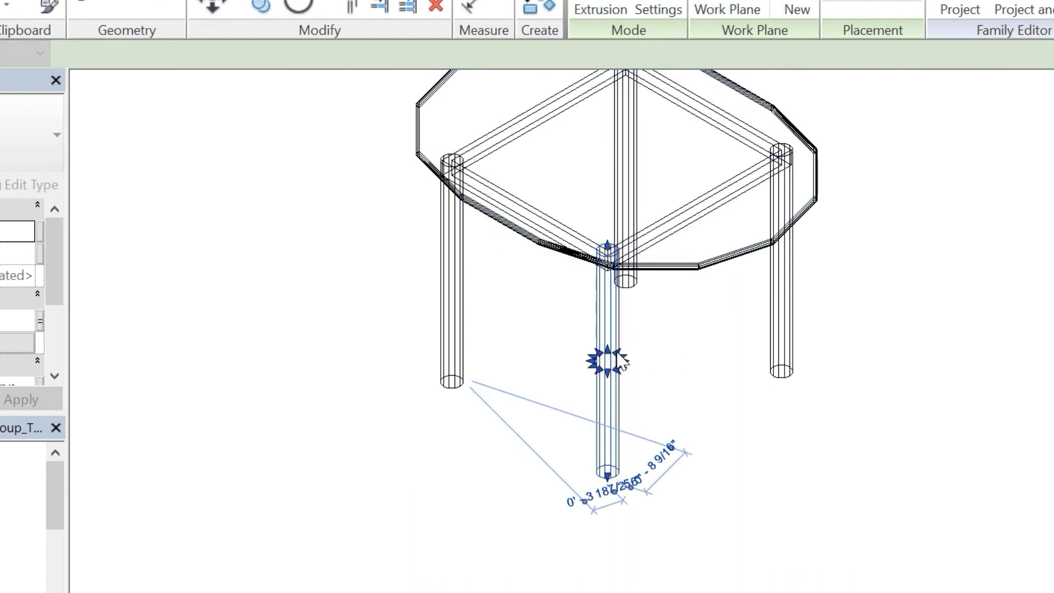
key(Escape)
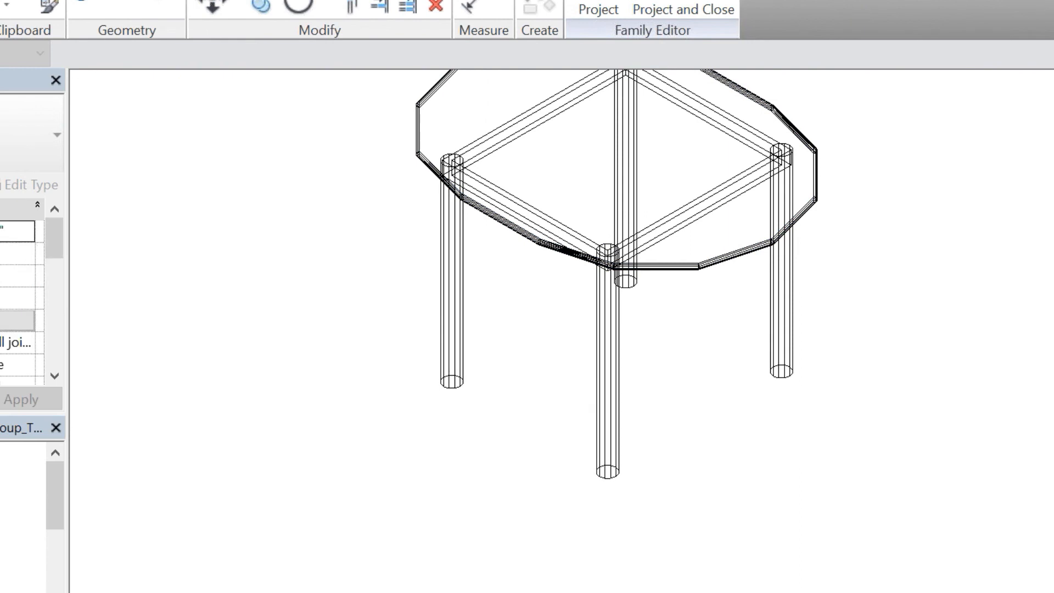
View the table family in plan, and return to the project's 3D view of the dining unit
double_click(1, 489)
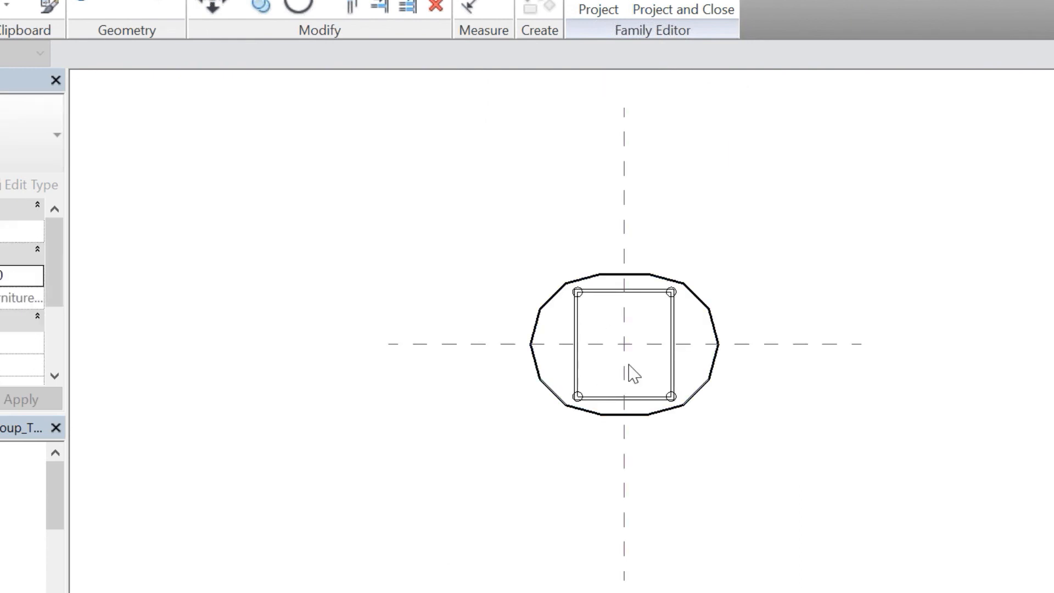
scroll(589, 341, up, 3)
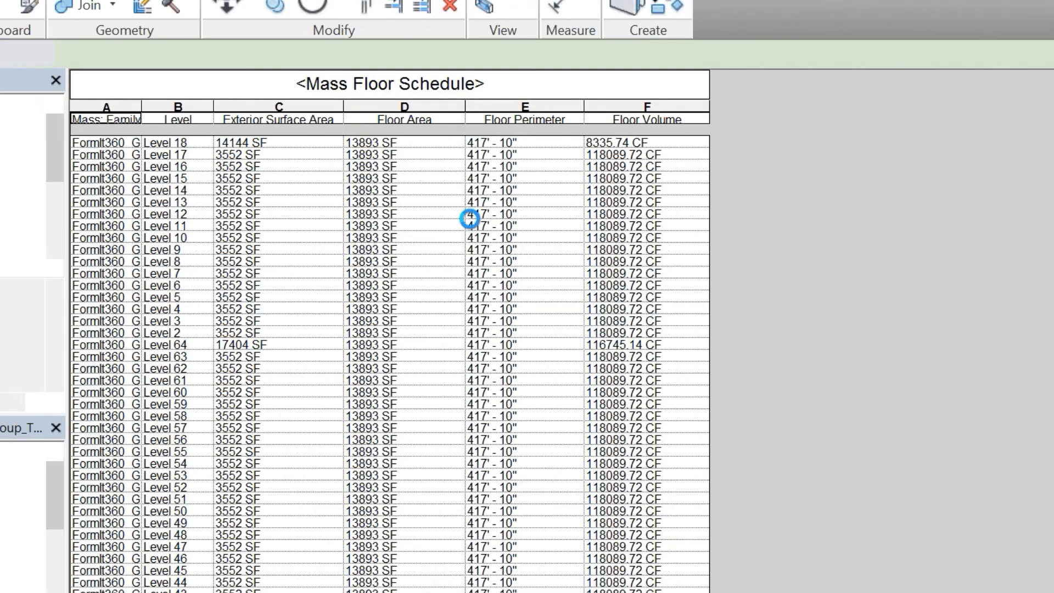
key(ctrl+Tab)
key(ctrl+Tab)
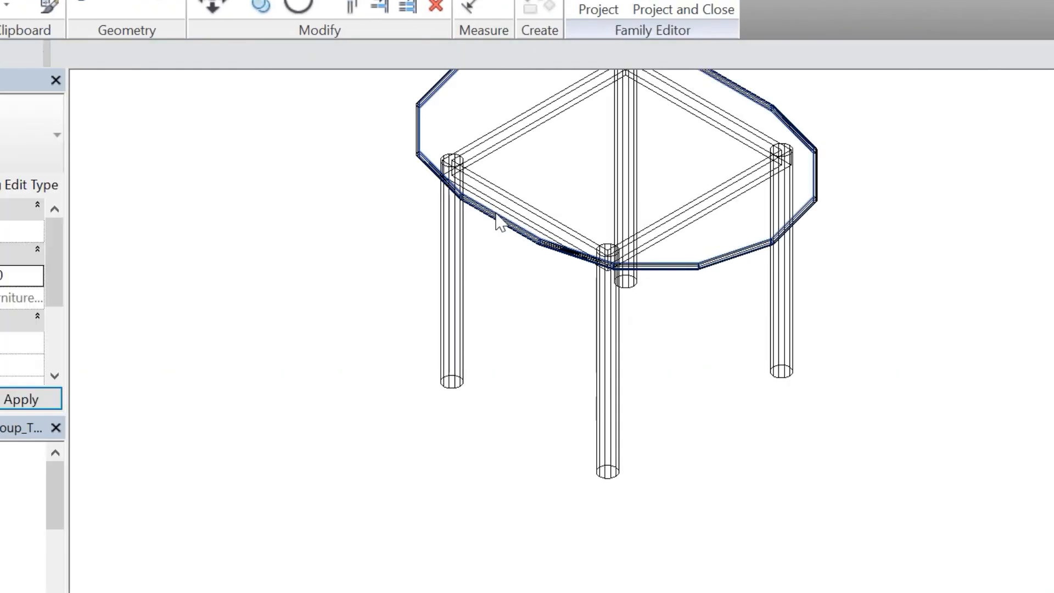
key(ctrl+Tab)
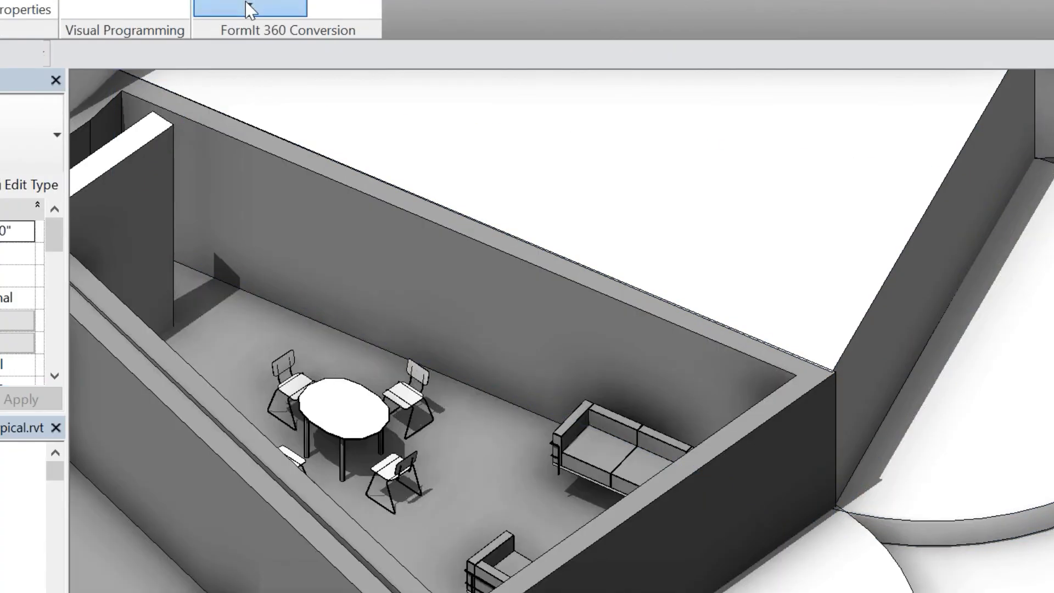
click(249, 6)
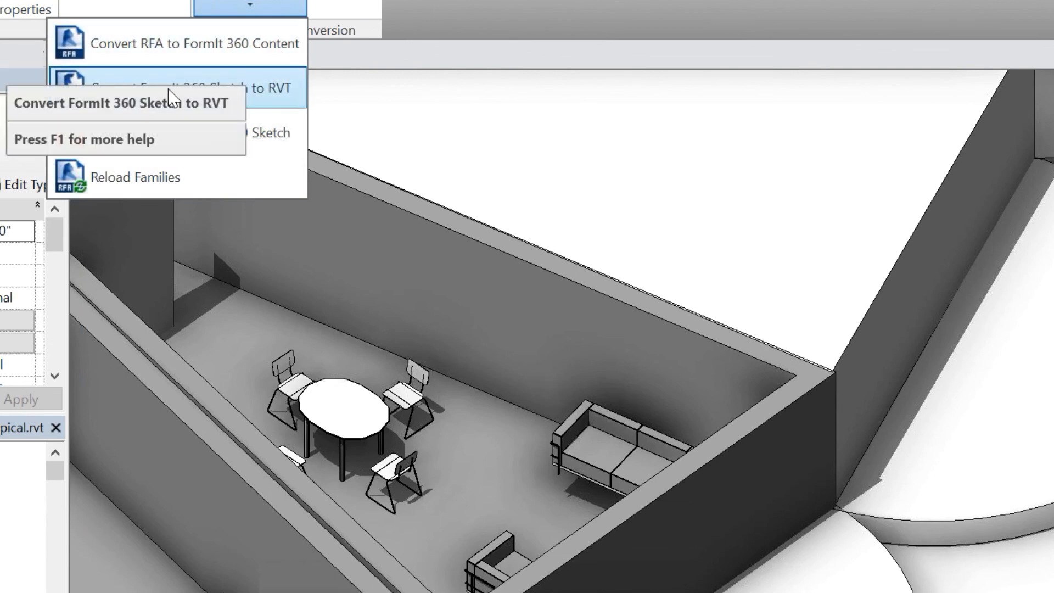
click(281, 97)
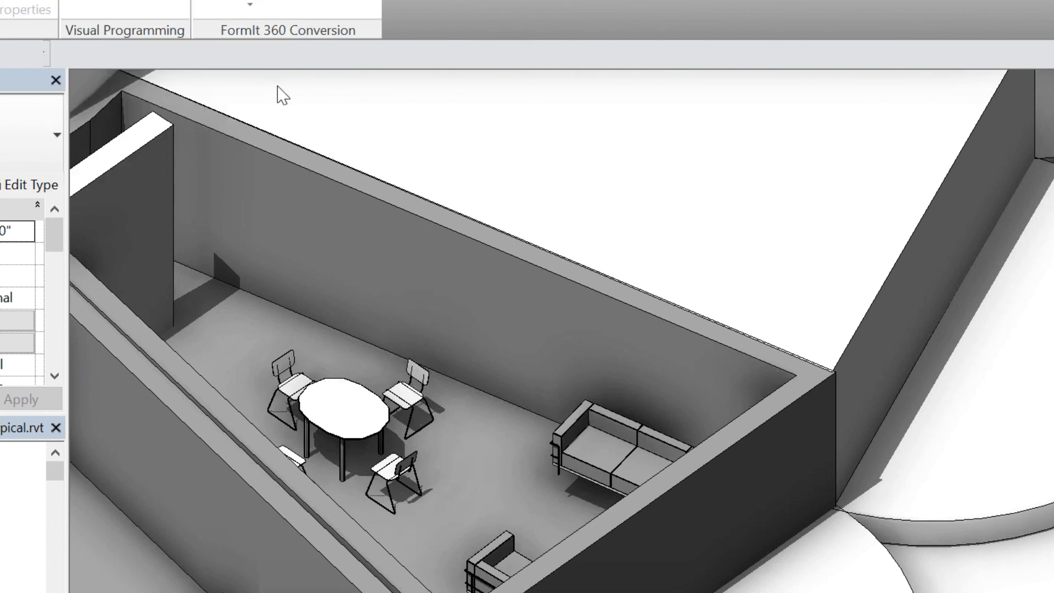
click(98, 70)
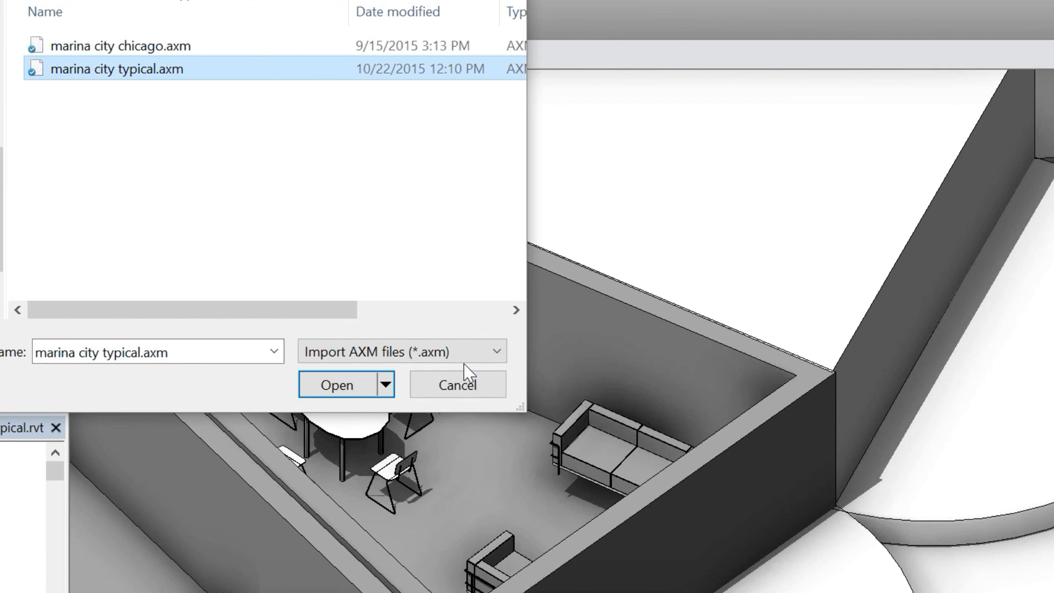
click(447, 387)
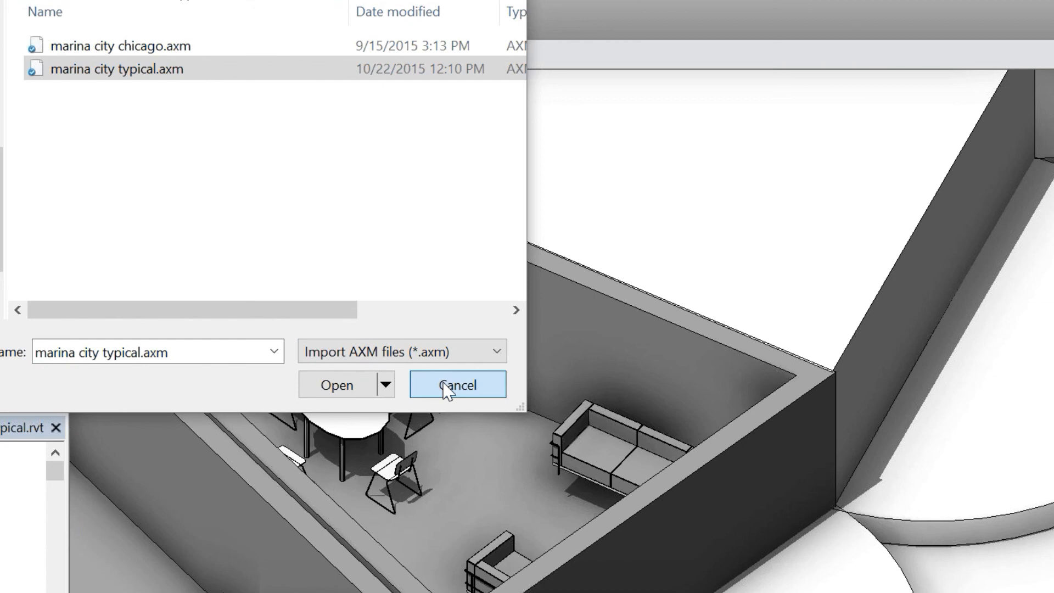
click(447, 387)
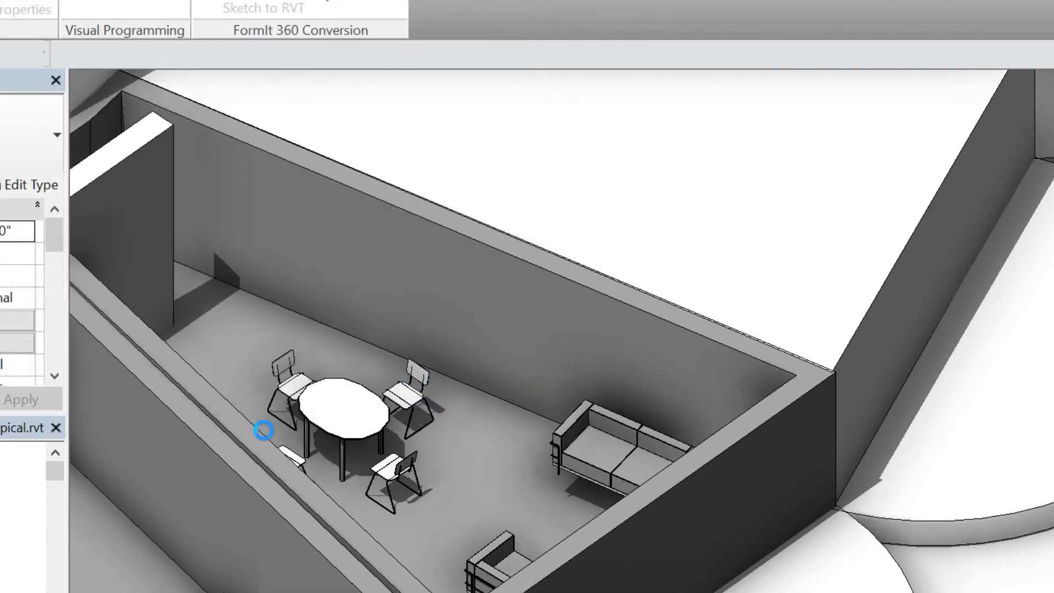
Reload the original Revit families from the _FormIT\Datasets\Content\RFA\Furniture folder, and select a chair beside the dining table
click(263, 8)
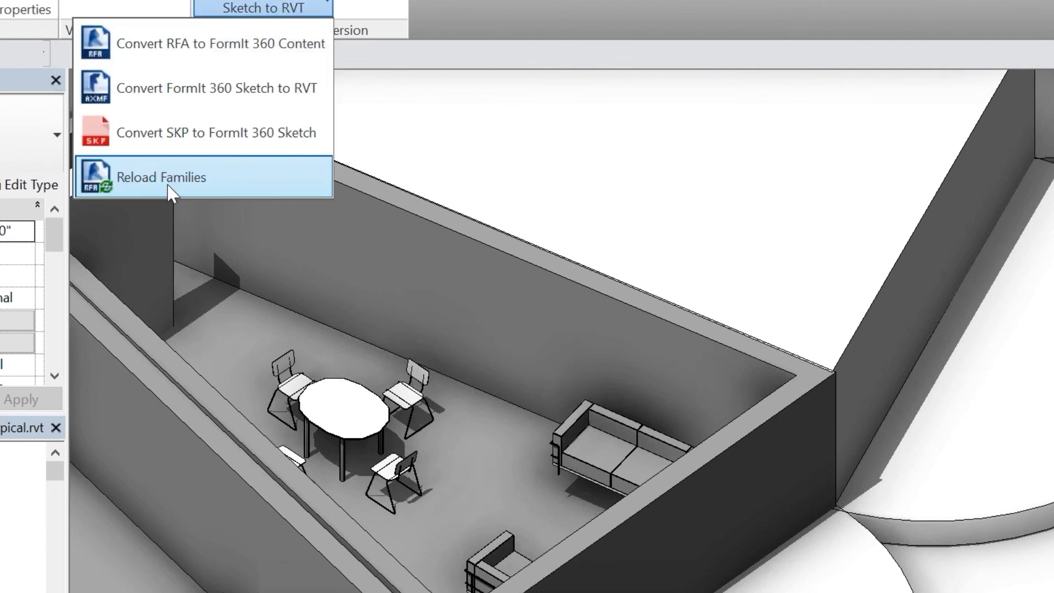
click(171, 177)
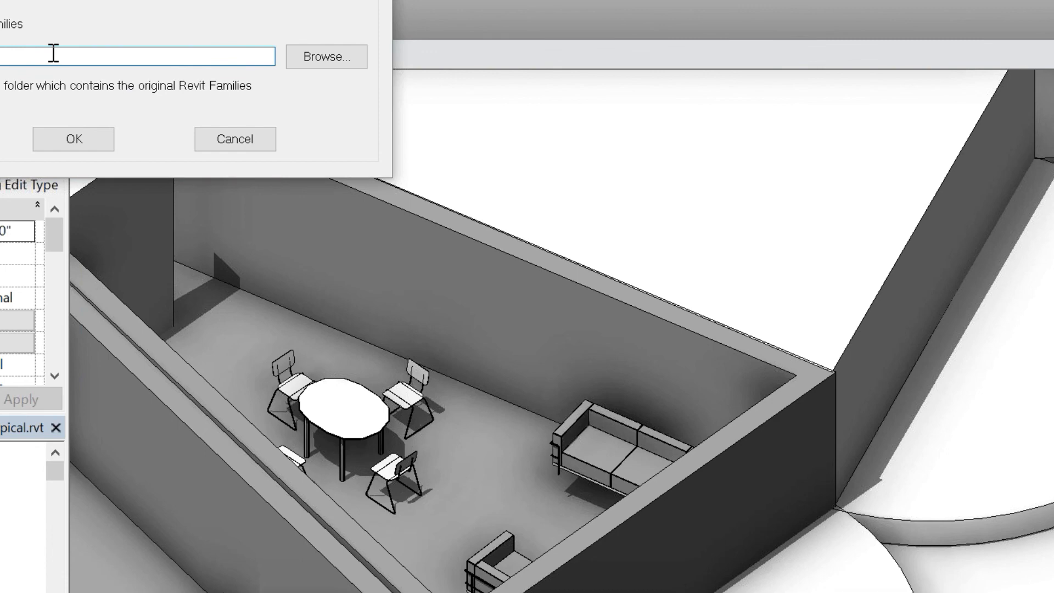
key(ctrl+v)
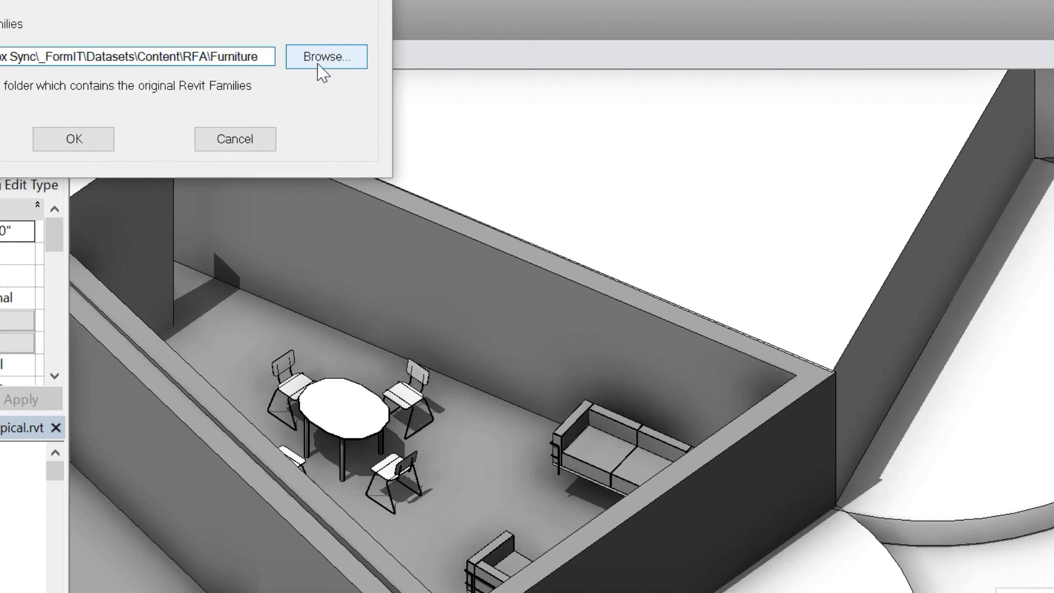
click(90, 140)
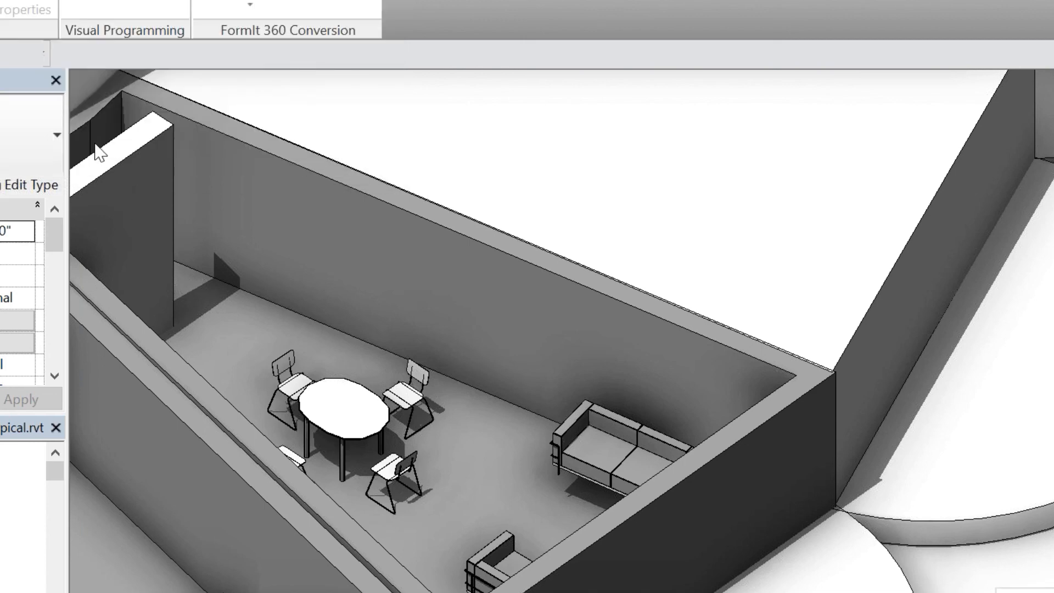
click(378, 276)
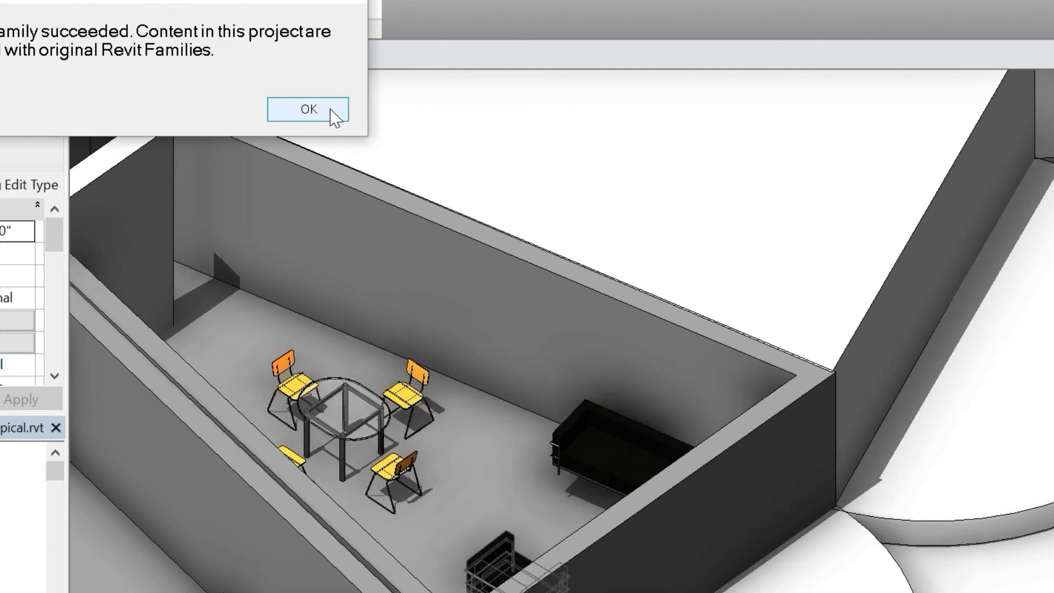
click(331, 110)
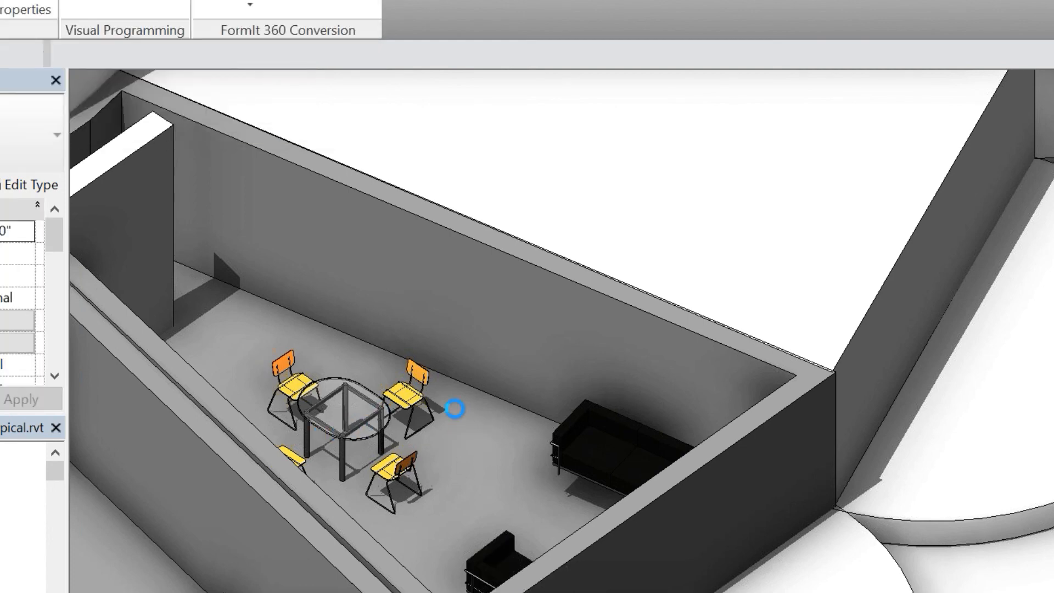
click(411, 395)
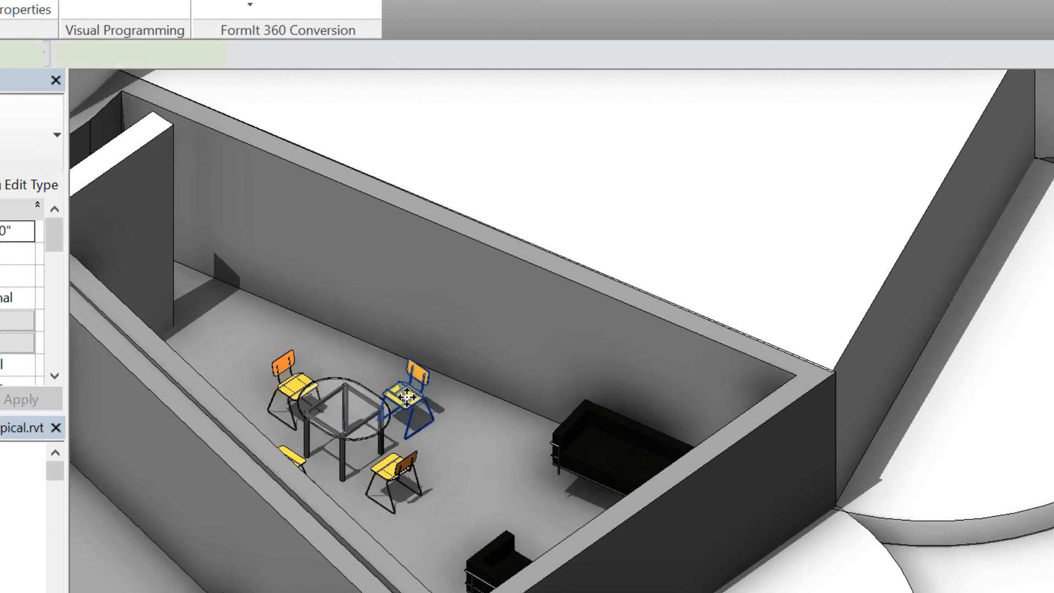
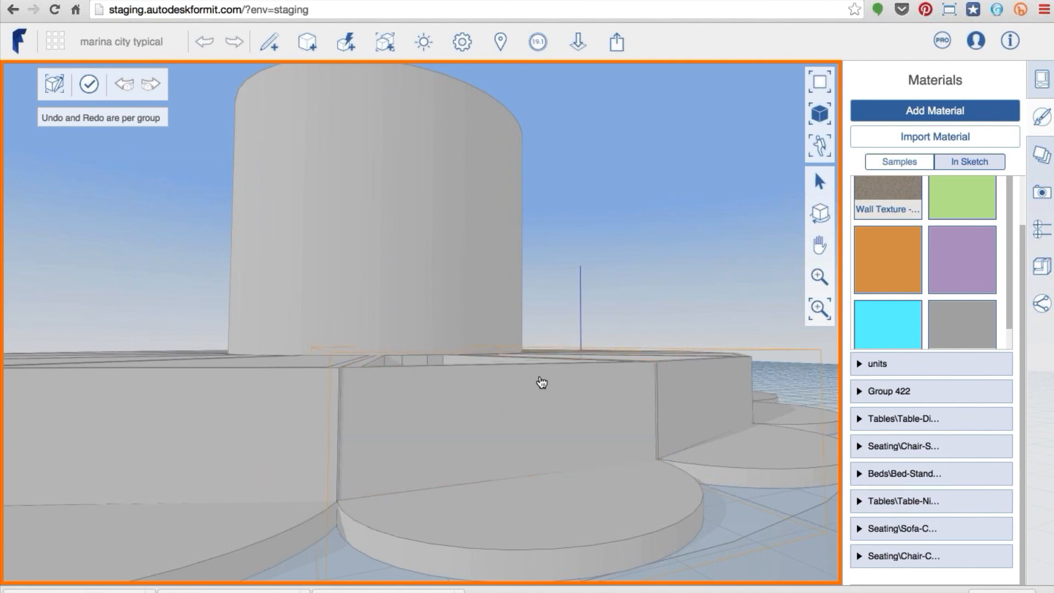
Check the name and category properties of the penthouse unit group
click(1040, 82)
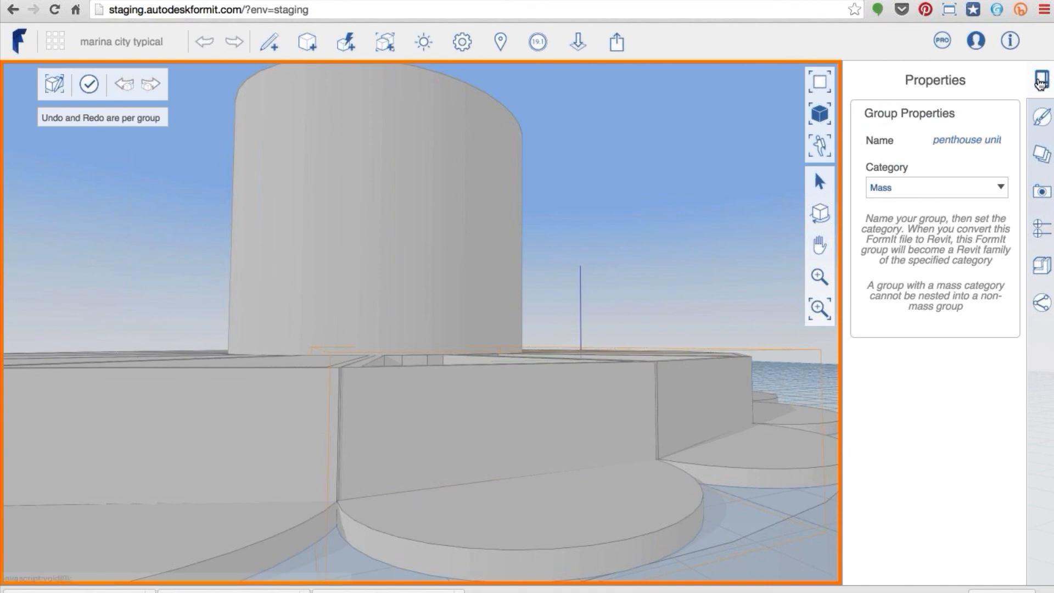
click(941, 143)
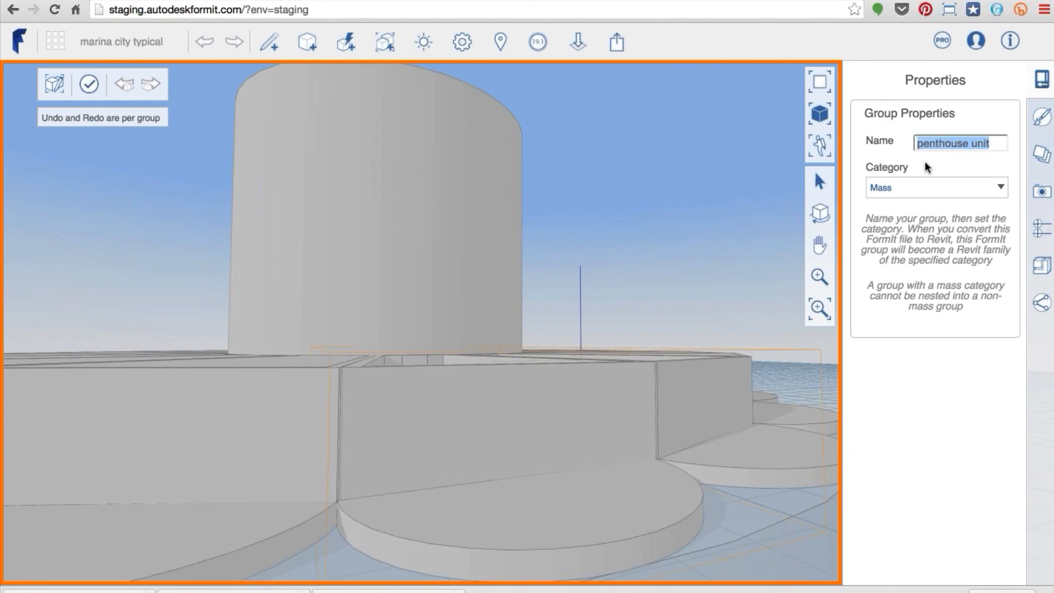
click(906, 144)
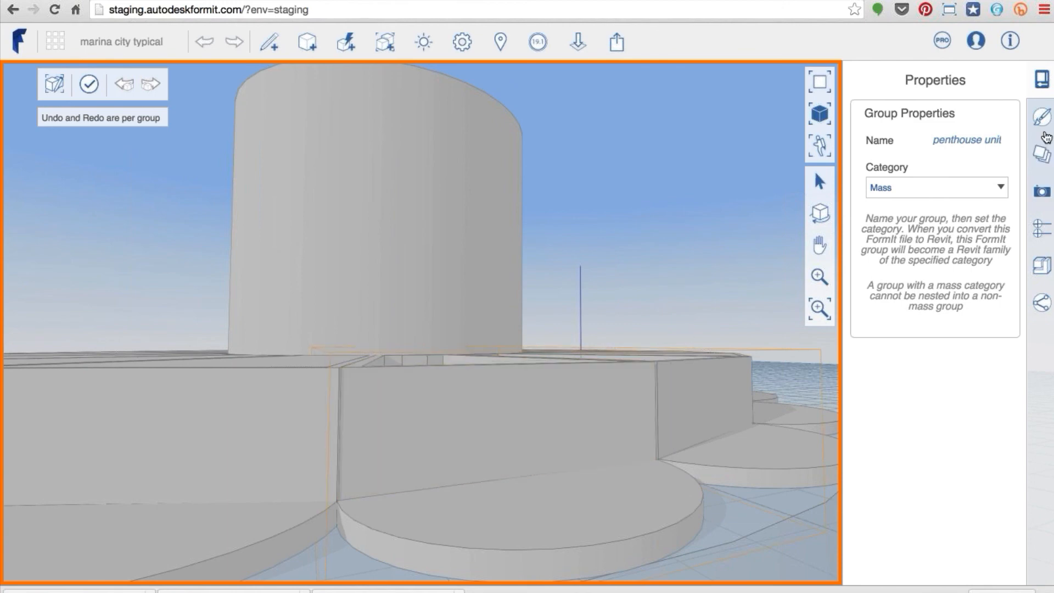
Add a new material and load facade.png from the _FormIT\Datasets folder as its texture image
click(1042, 118)
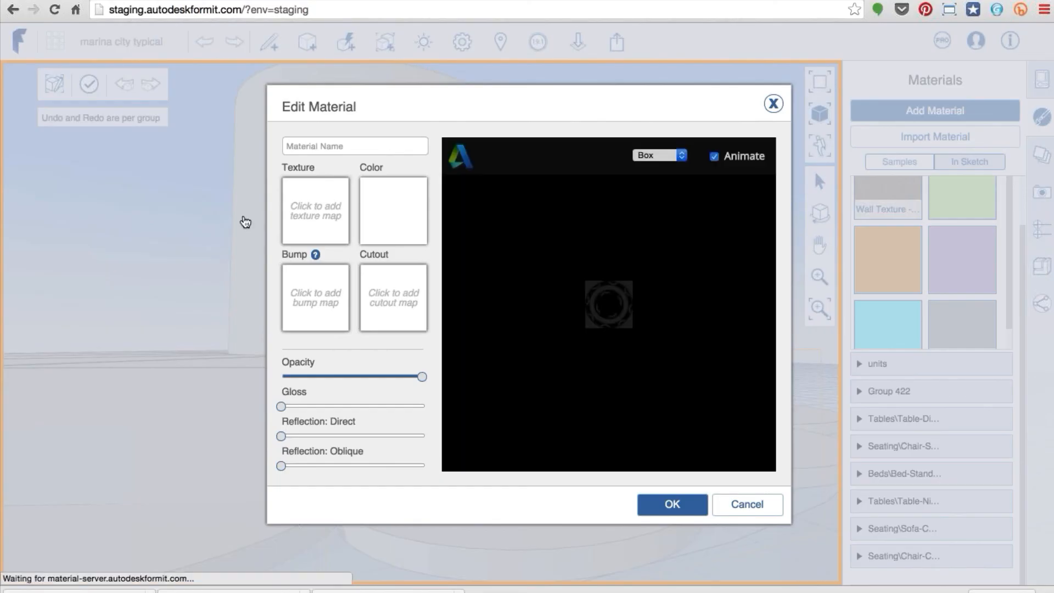
click(314, 205)
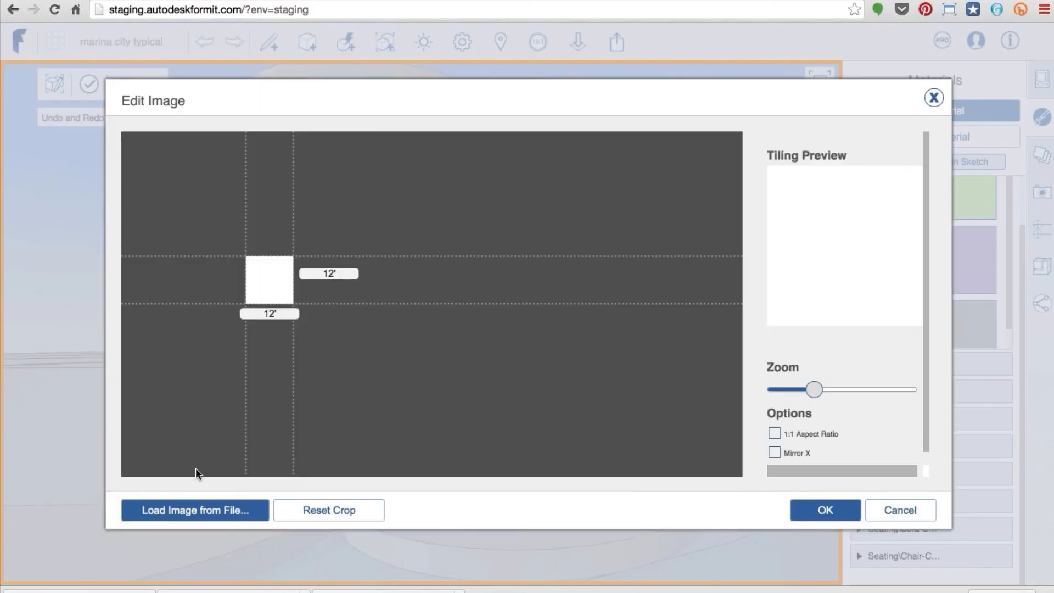
click(212, 507)
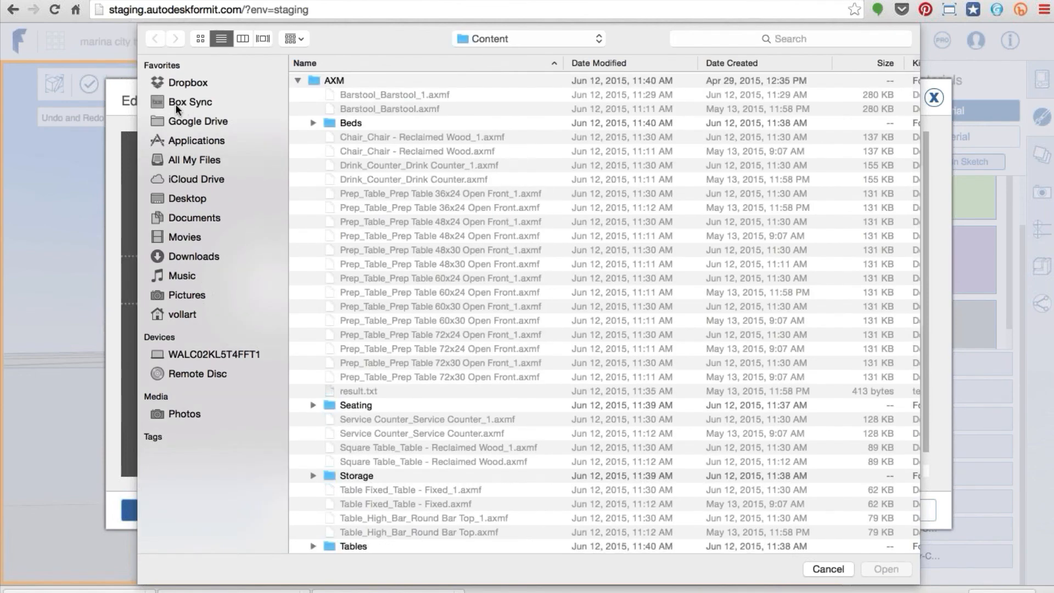
click(176, 104)
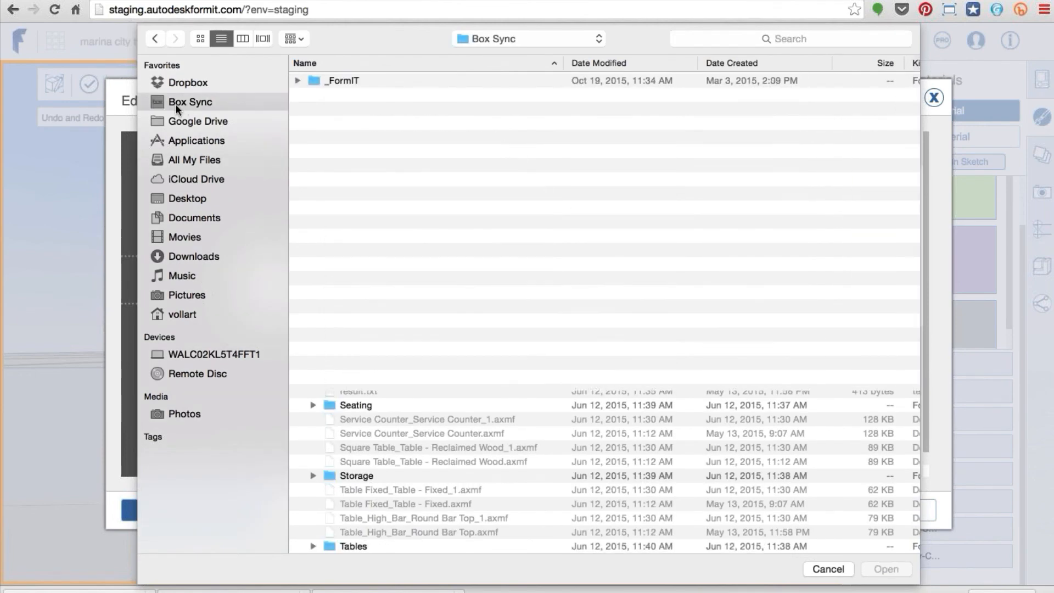
double_click(346, 80)
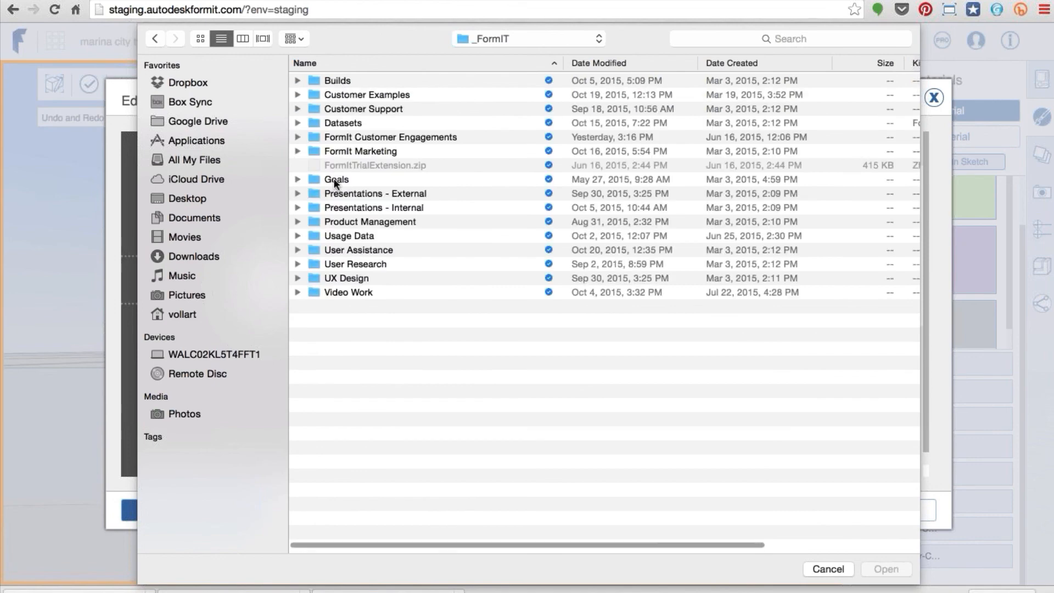
double_click(342, 123)
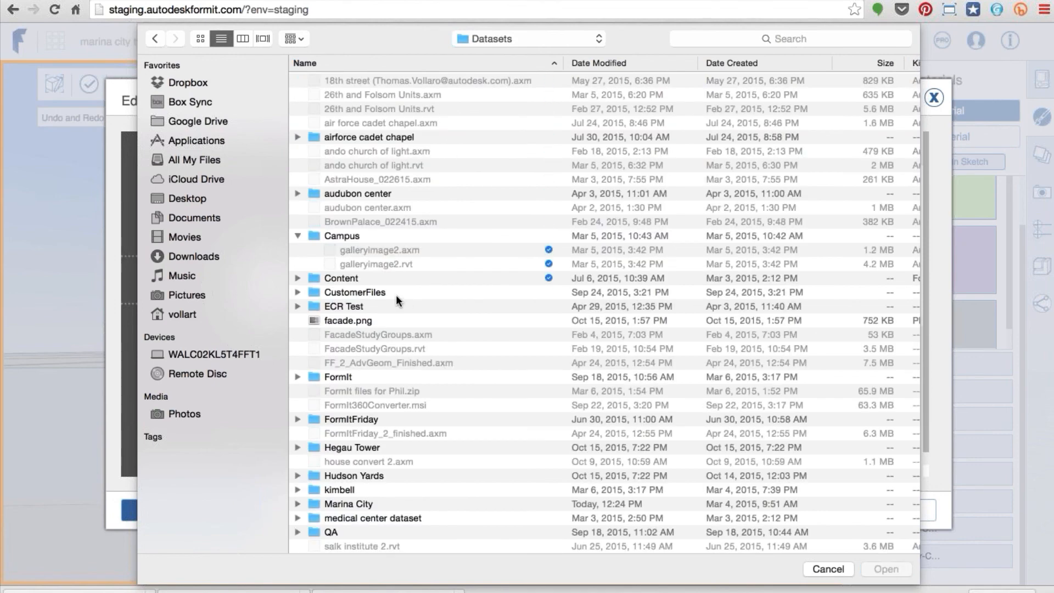
click(361, 320)
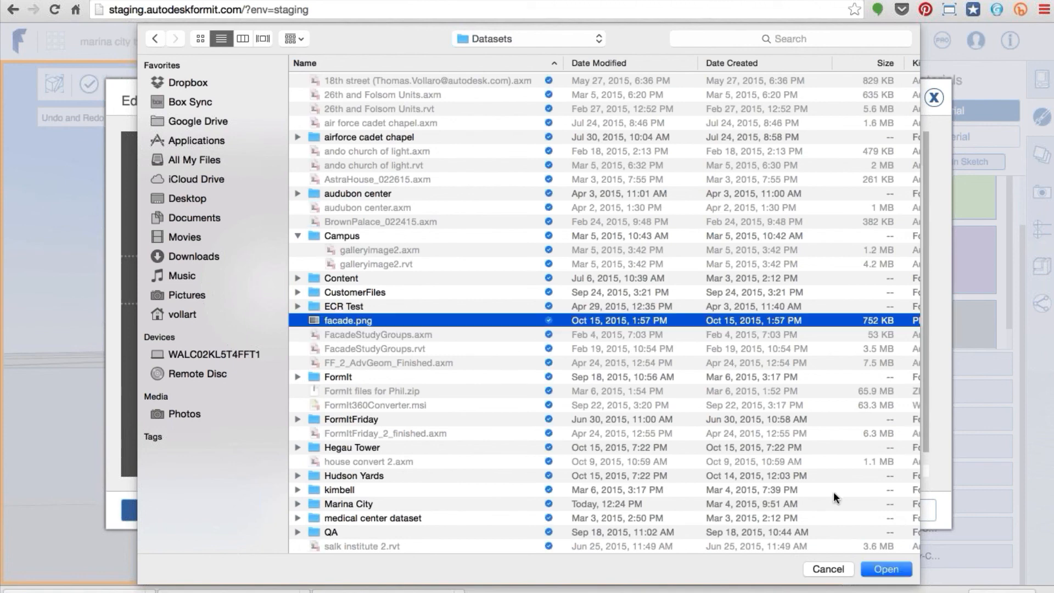
click(886, 569)
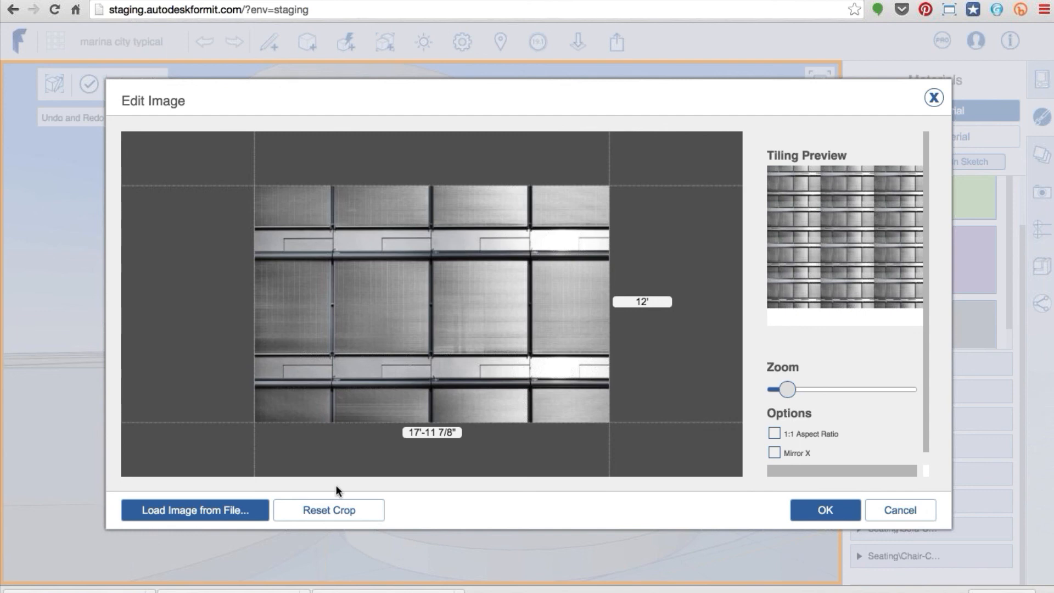
Crop the facade image's bottom edge up to the lower white band and set the tile height to 8'-6"
click(660, 302)
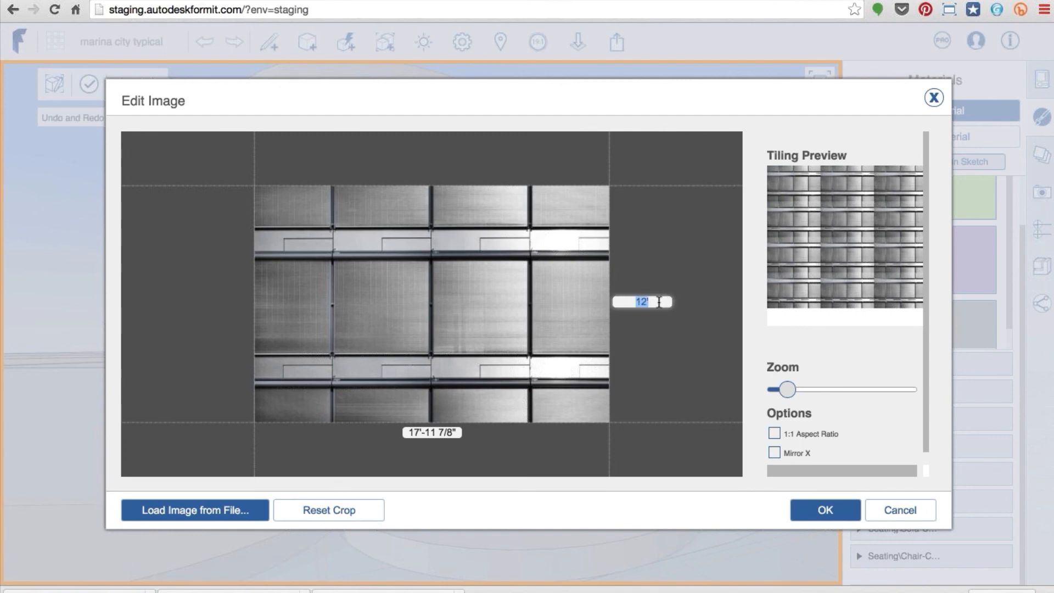
text(8'6)
key(Return)
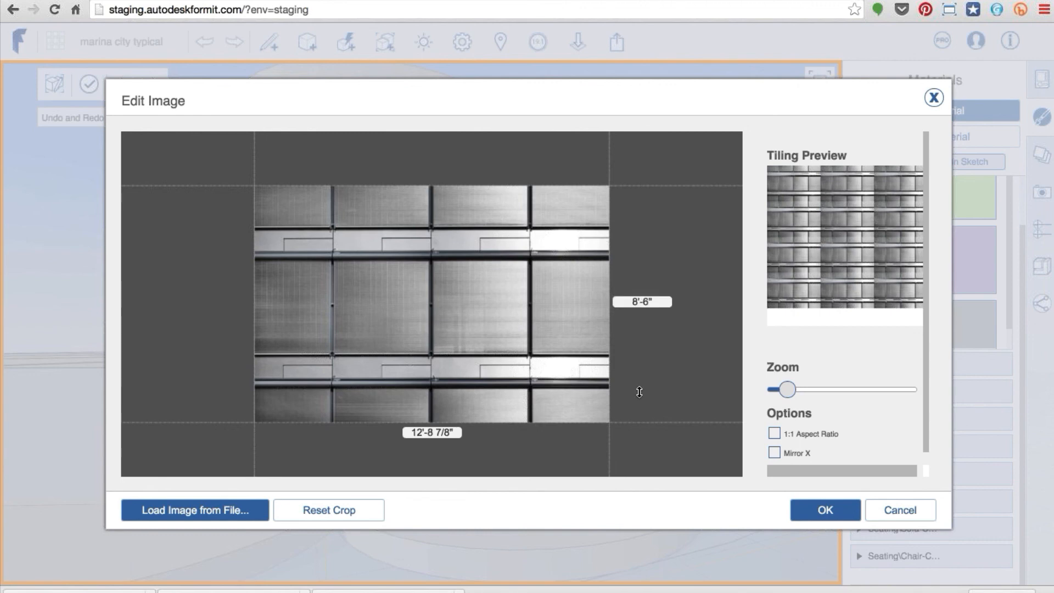
drag(639, 391, 648, 354)
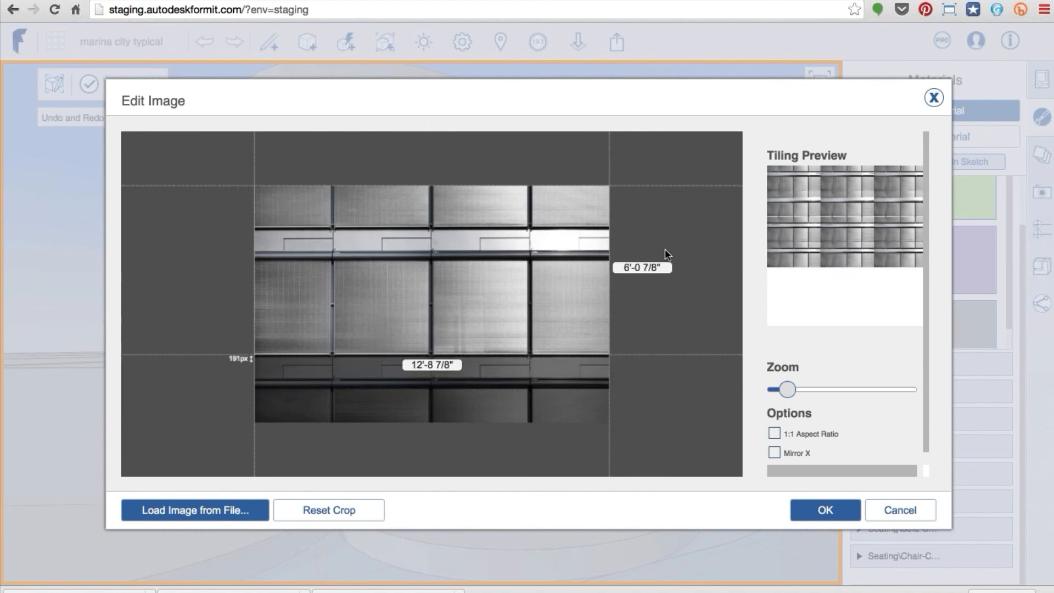
click(639, 267)
text(86)
key(Tab)
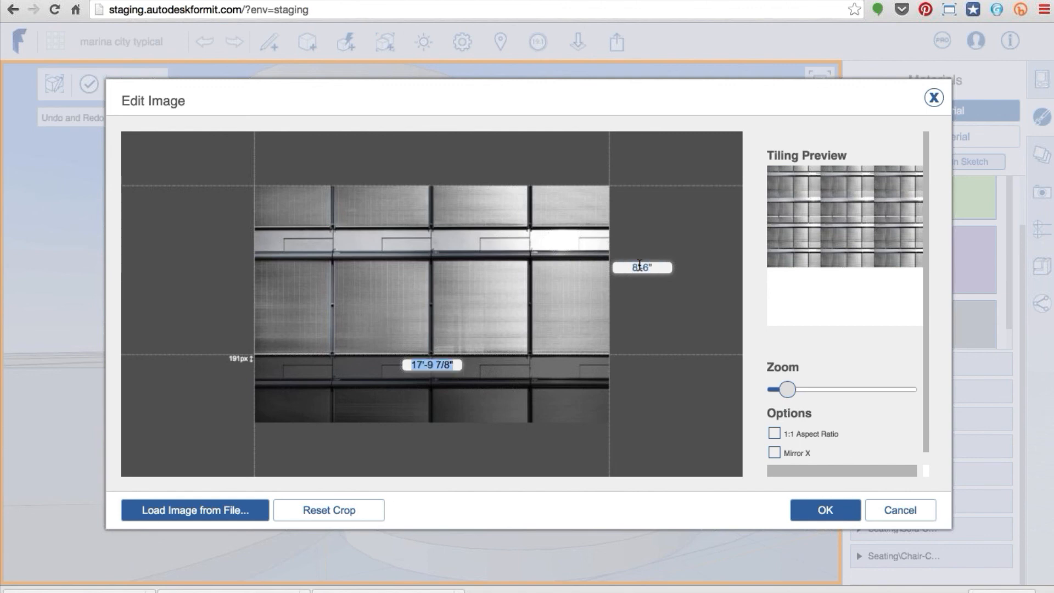
click(823, 507)
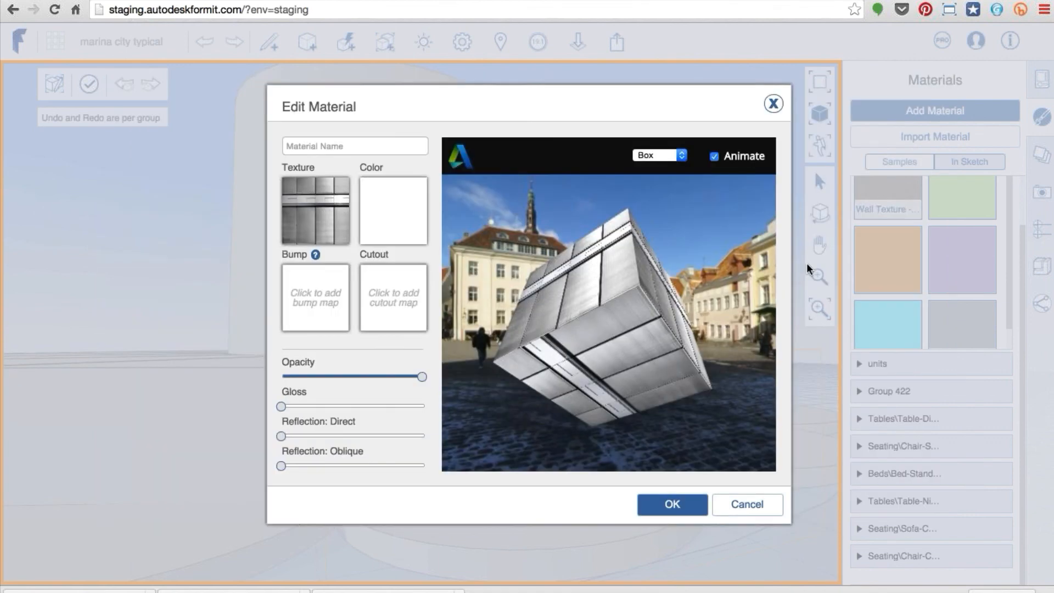
Stop the material preview's animation and raise the gloss to about 40% and the direct reflection to about half
click(714, 157)
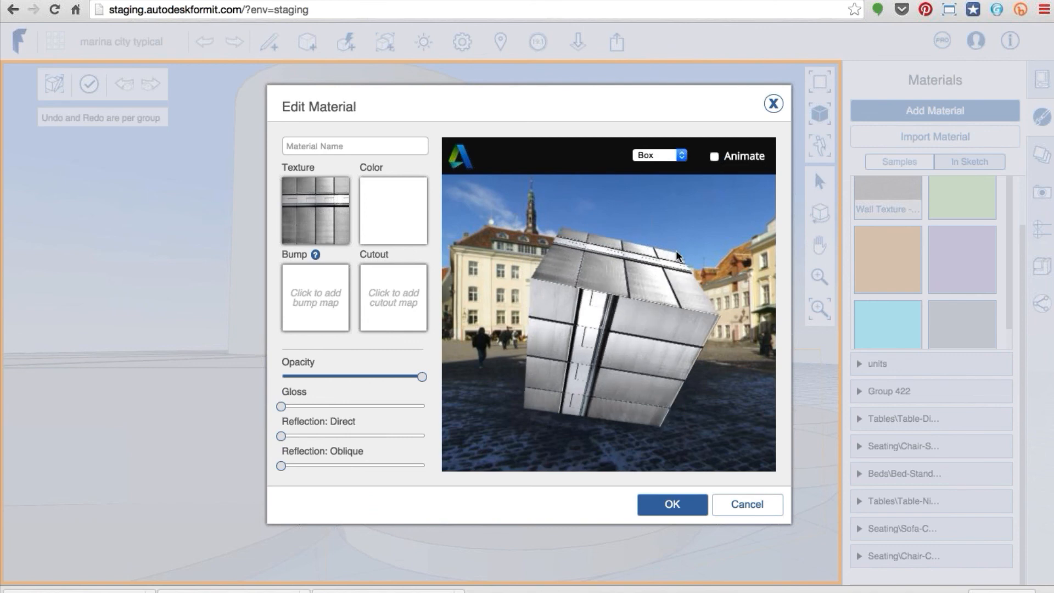
drag(677, 249, 640, 298)
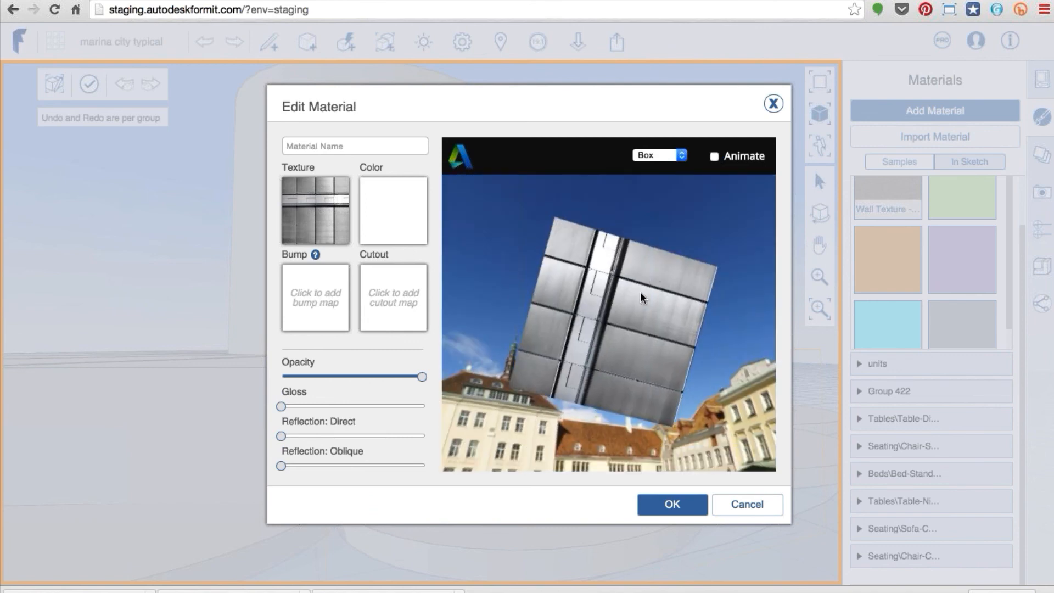
drag(427, 405, 344, 409)
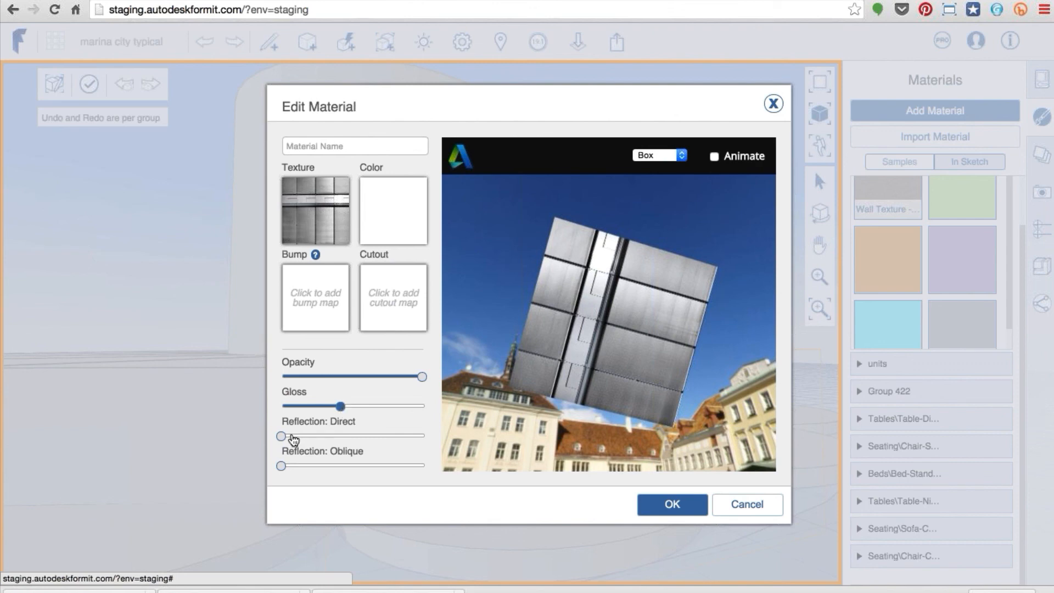
drag(290, 437, 356, 437)
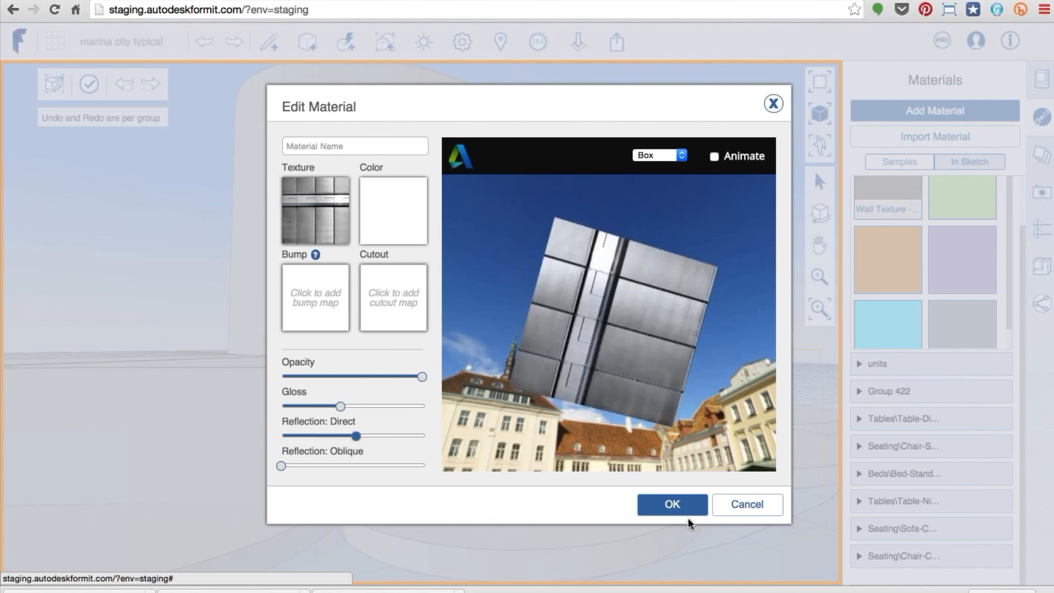
Tint the facade material light blue, save it and close the color picker
click(407, 239)
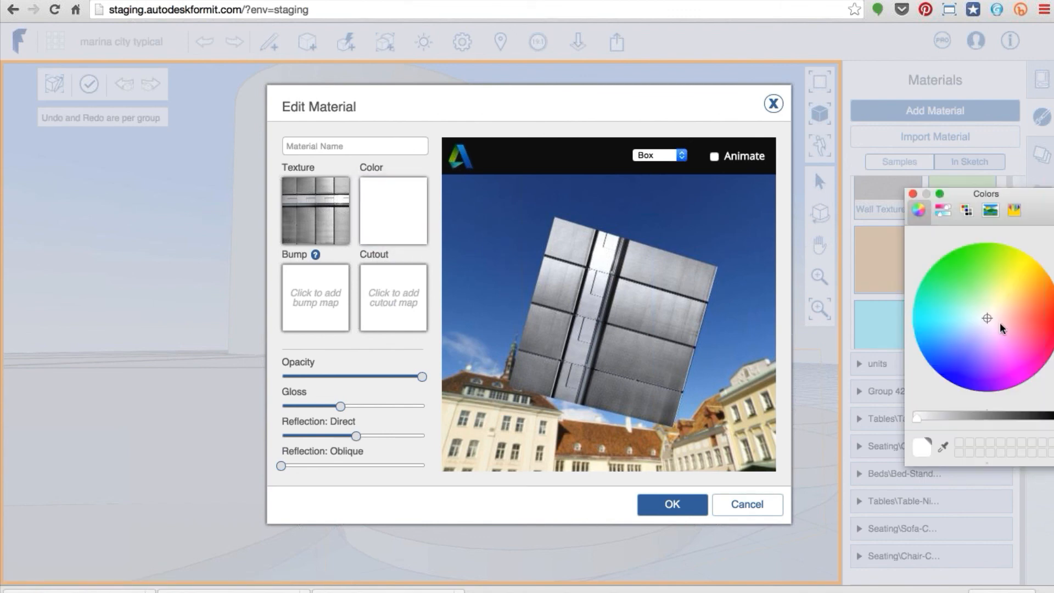
drag(934, 325, 949, 338)
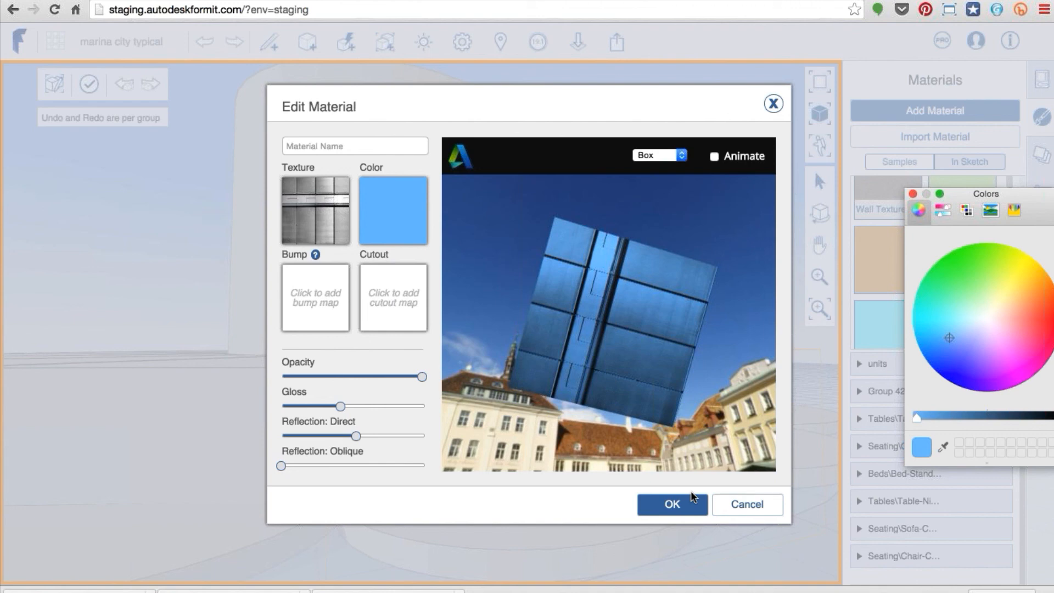
click(669, 505)
click(669, 508)
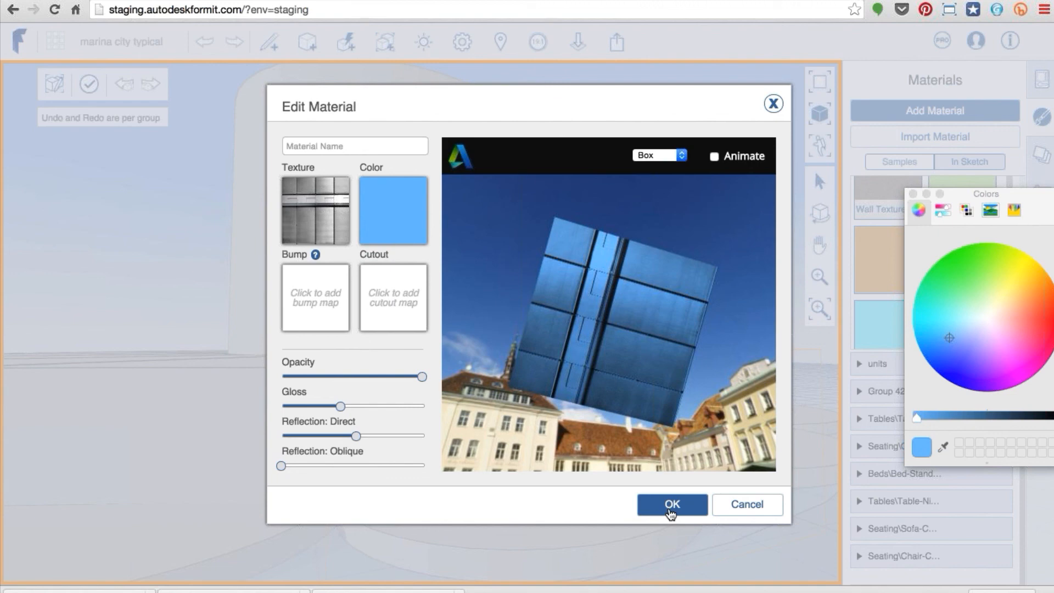
click(678, 510)
click(679, 511)
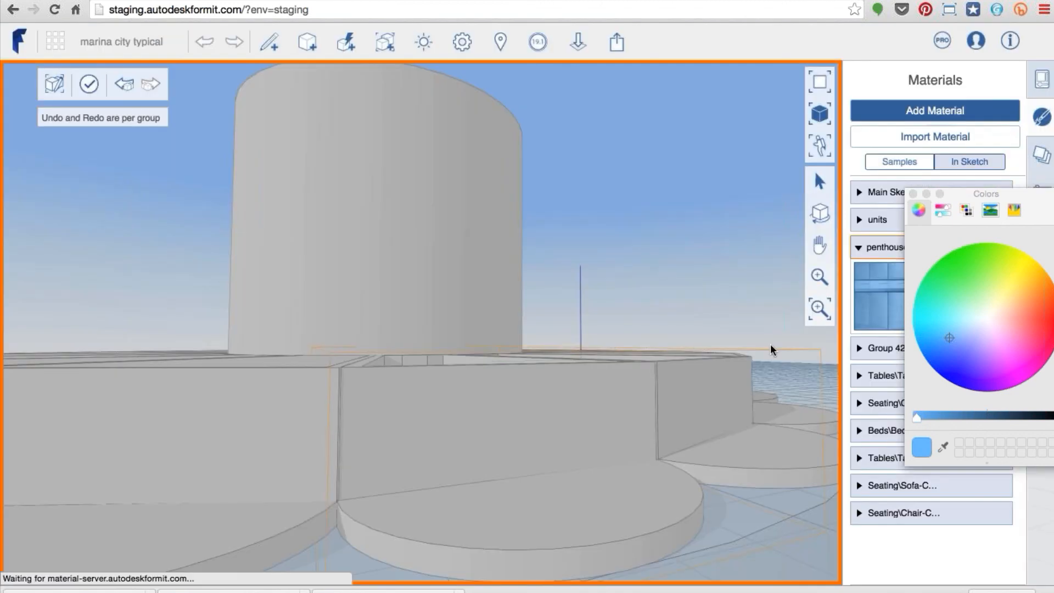
click(912, 194)
Enter Group 422 inside the penthouse unit, paint the blue facade material onto its outer walls and exit group editing
mouse_move(865, 281)
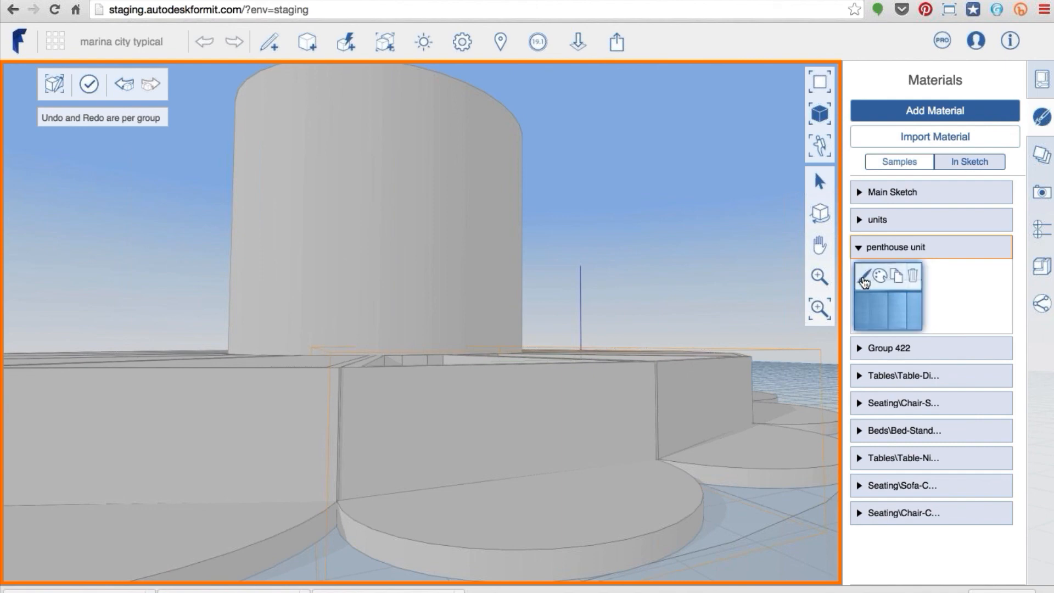
click(864, 277)
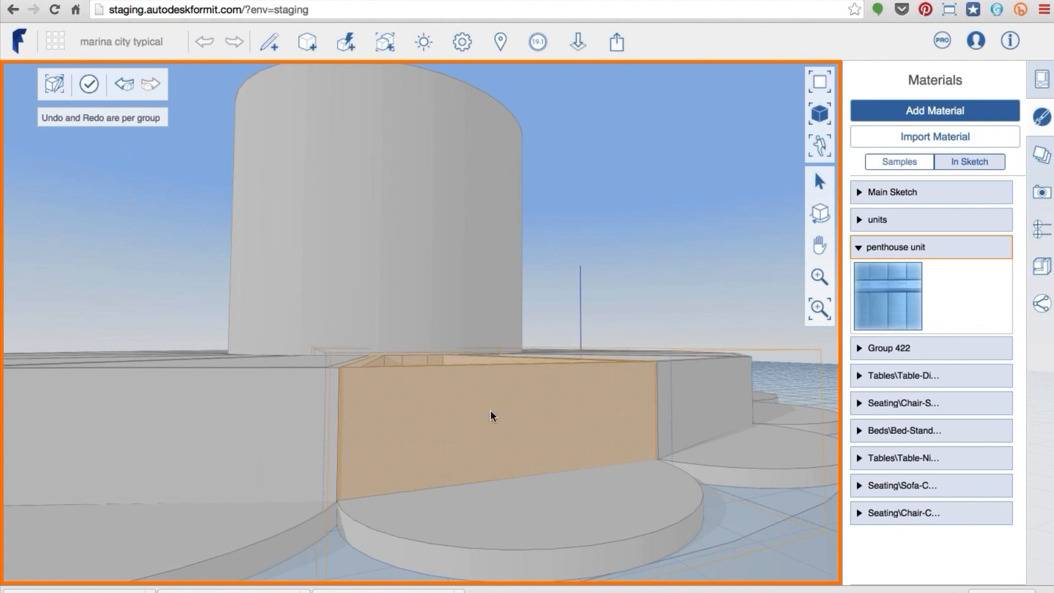
click(491, 416)
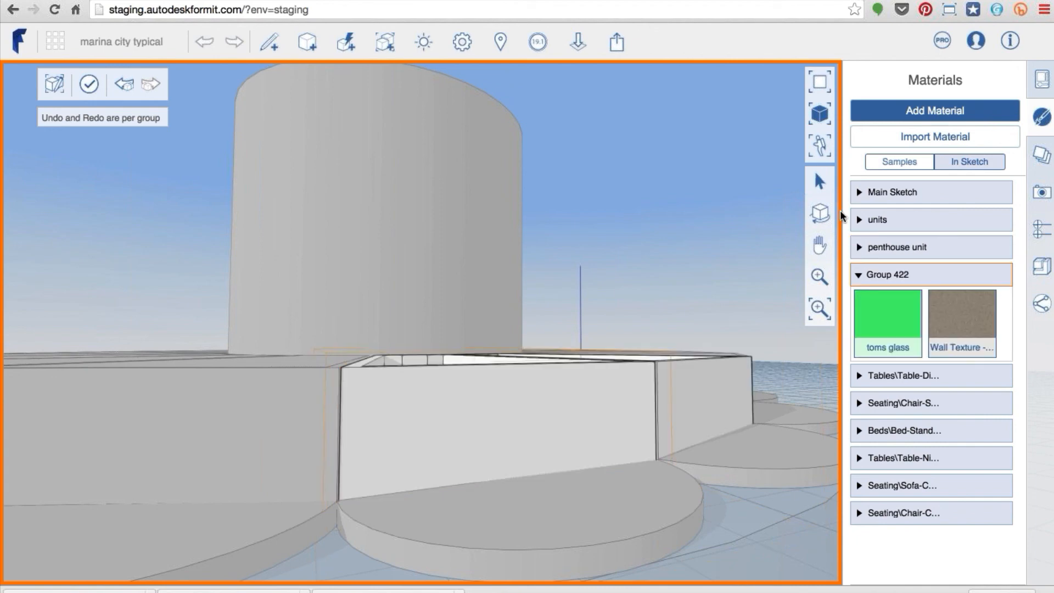
click(858, 246)
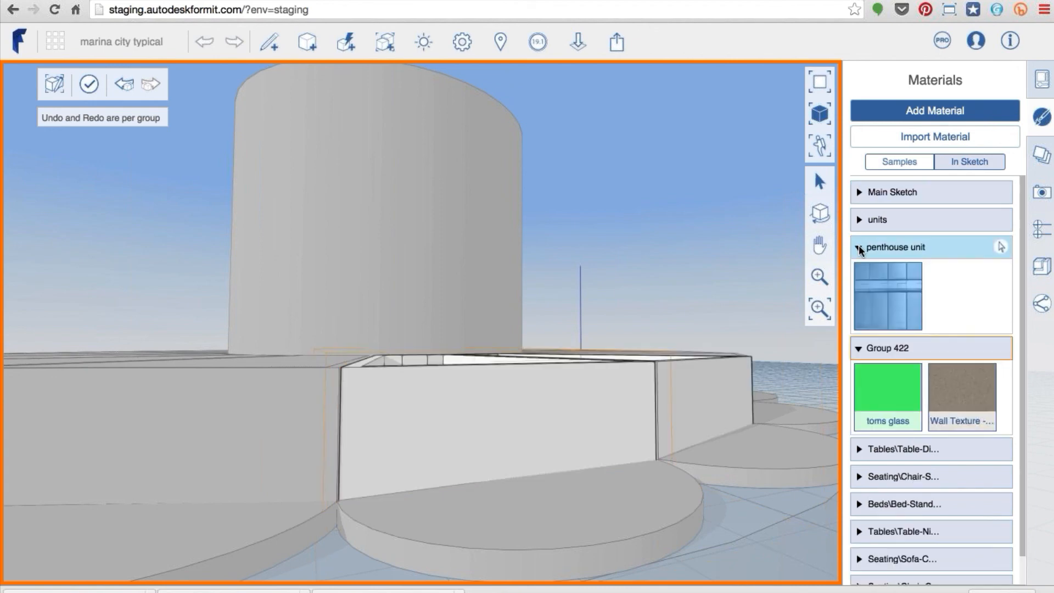
click(865, 275)
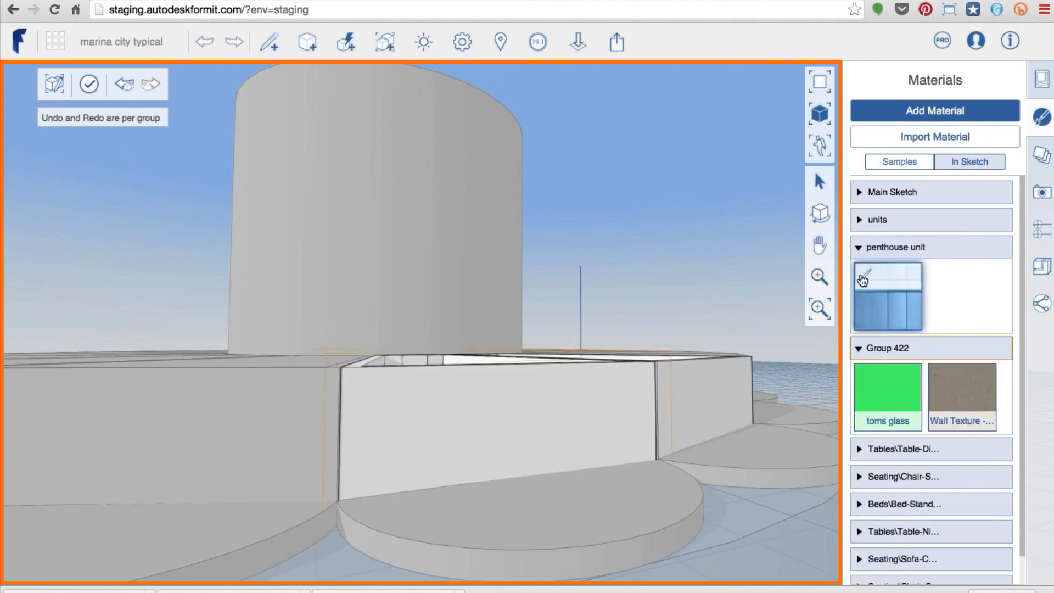
click(491, 420)
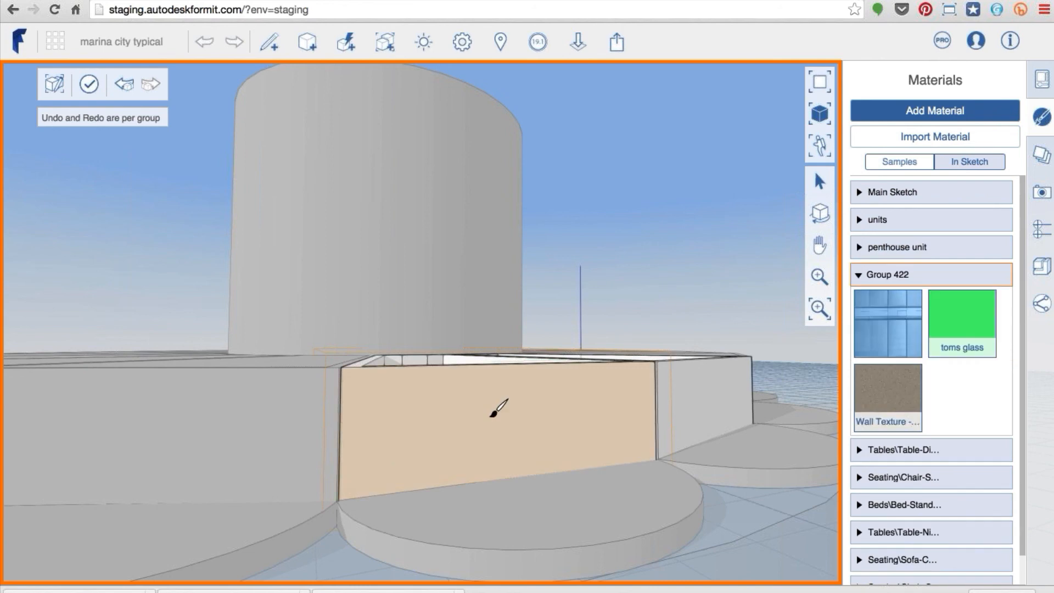
click(491, 416)
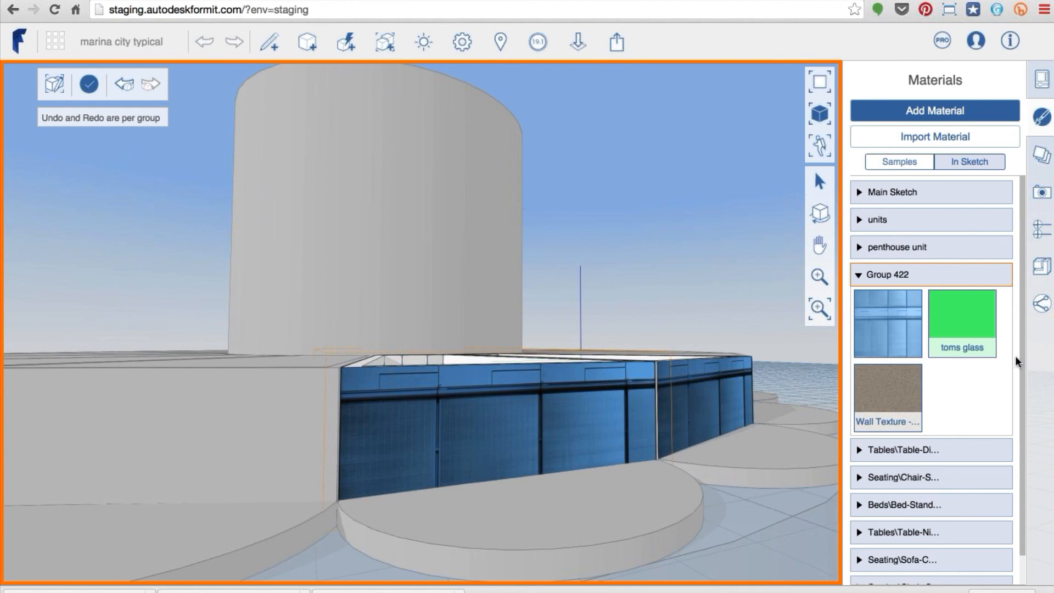
double_click(711, 291)
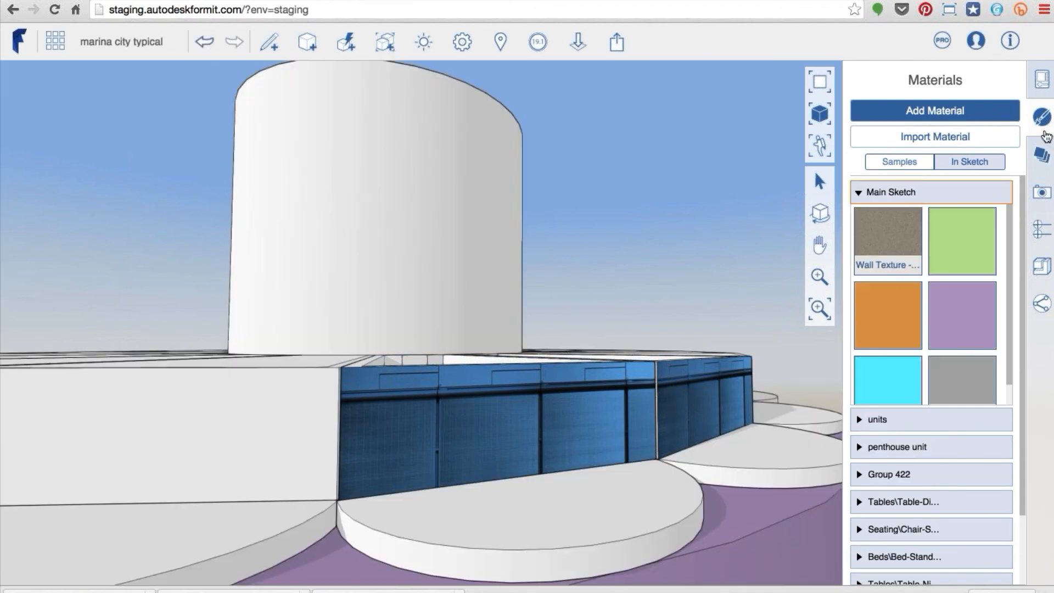
Show the scenes list and turn on the display of hidden lines in the visual style
click(1031, 193)
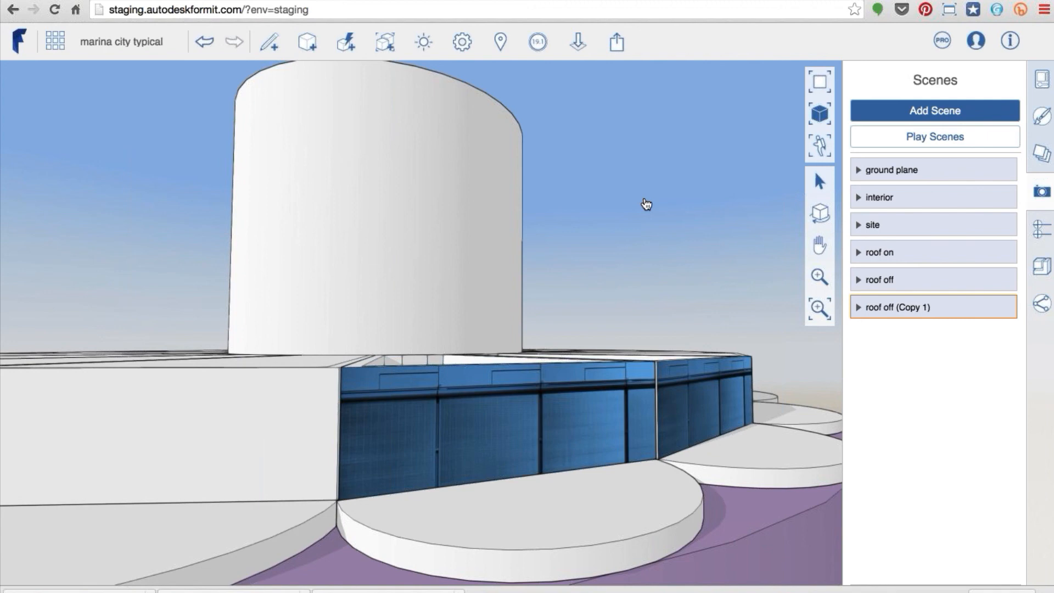
click(644, 198)
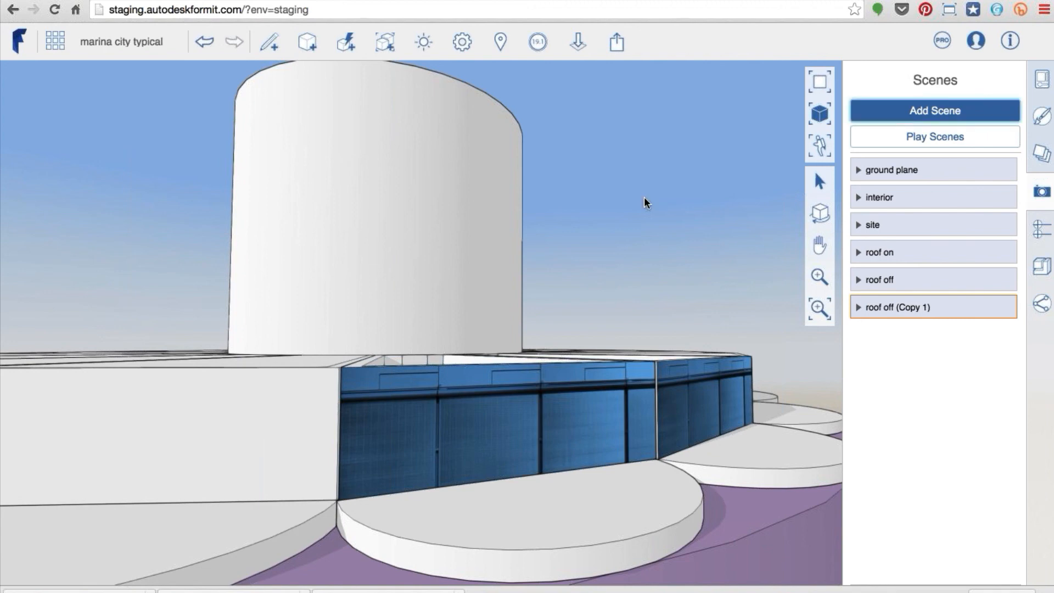
click(461, 42)
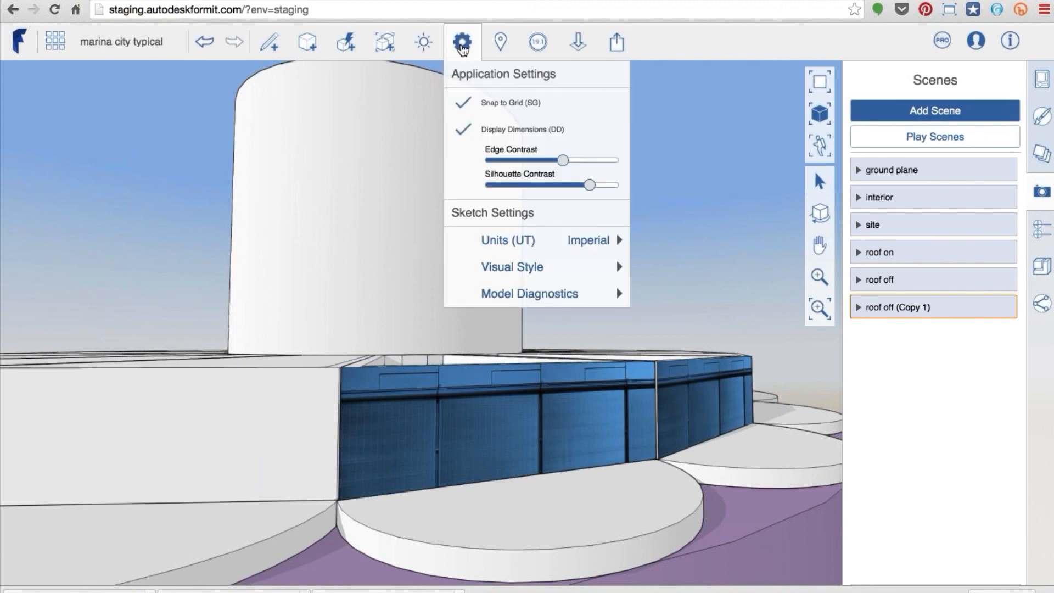
mouse_move(510, 266)
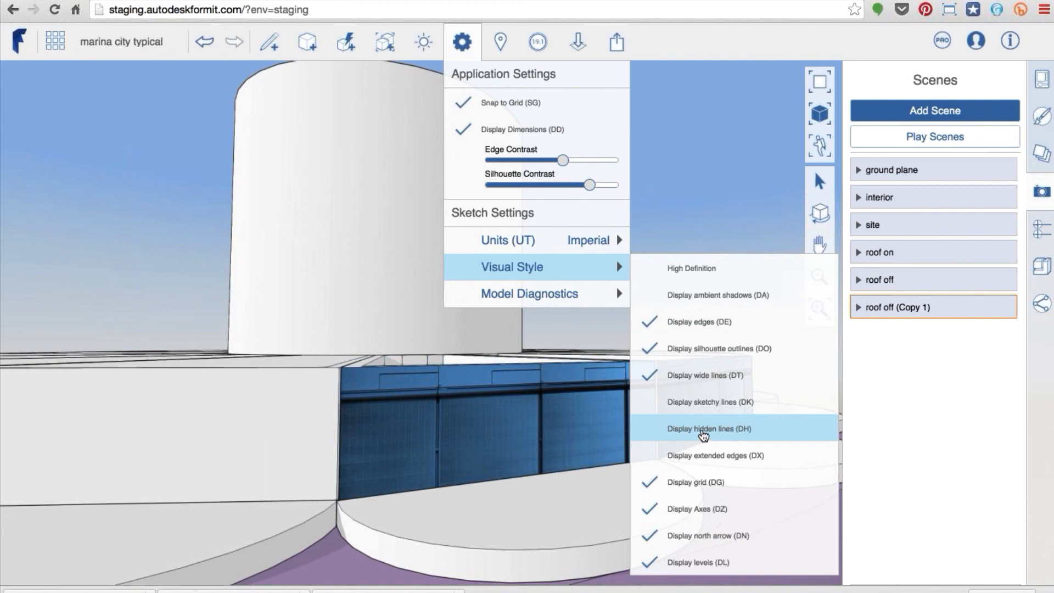
click(703, 435)
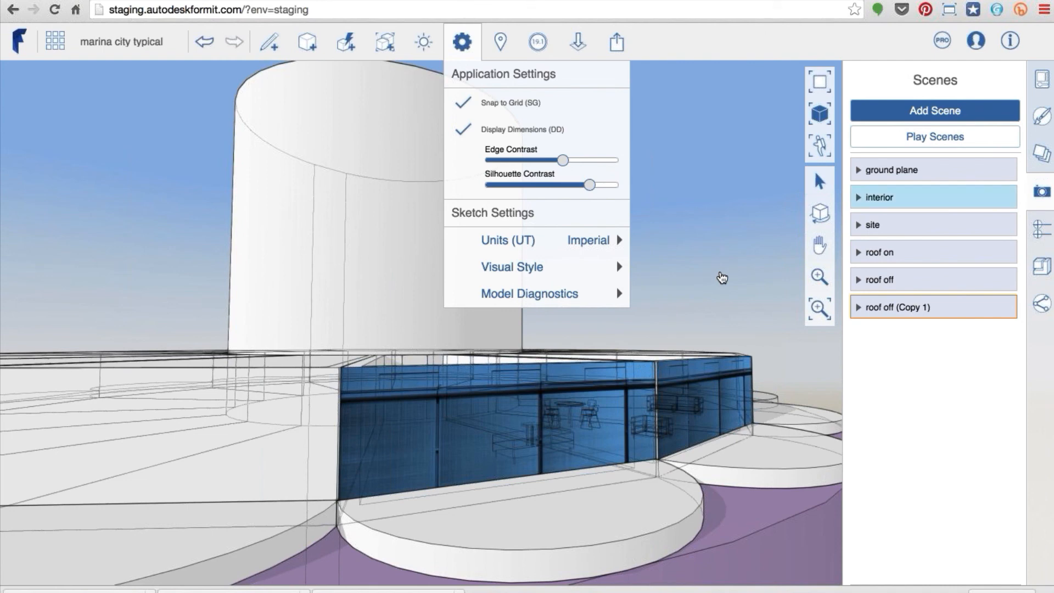
Add a scene from the current facade view and name it balcony
click(925, 111)
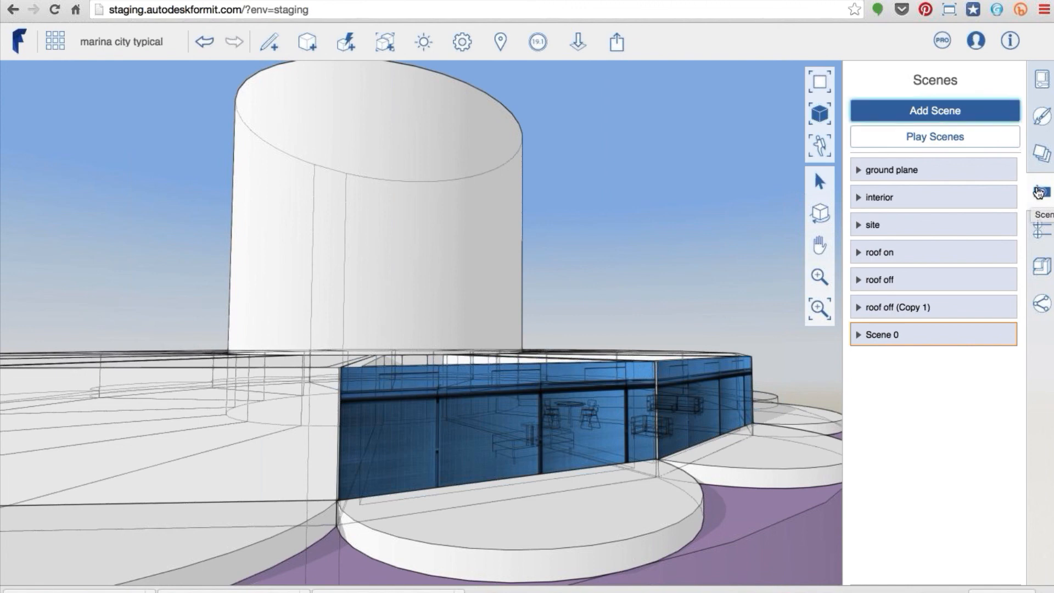
double_click(884, 335)
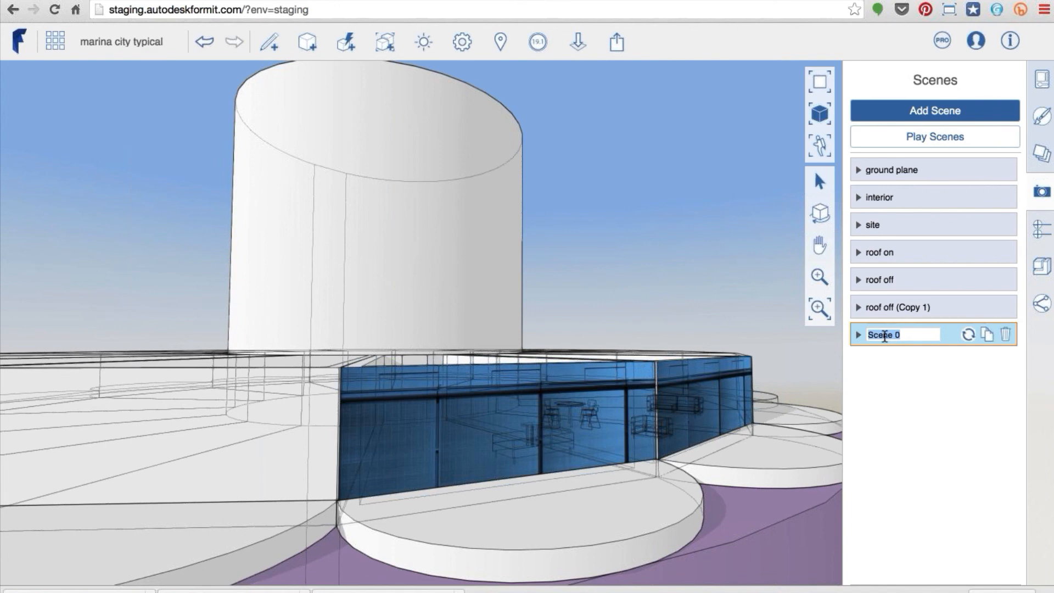
text(balcony)
key(Return)
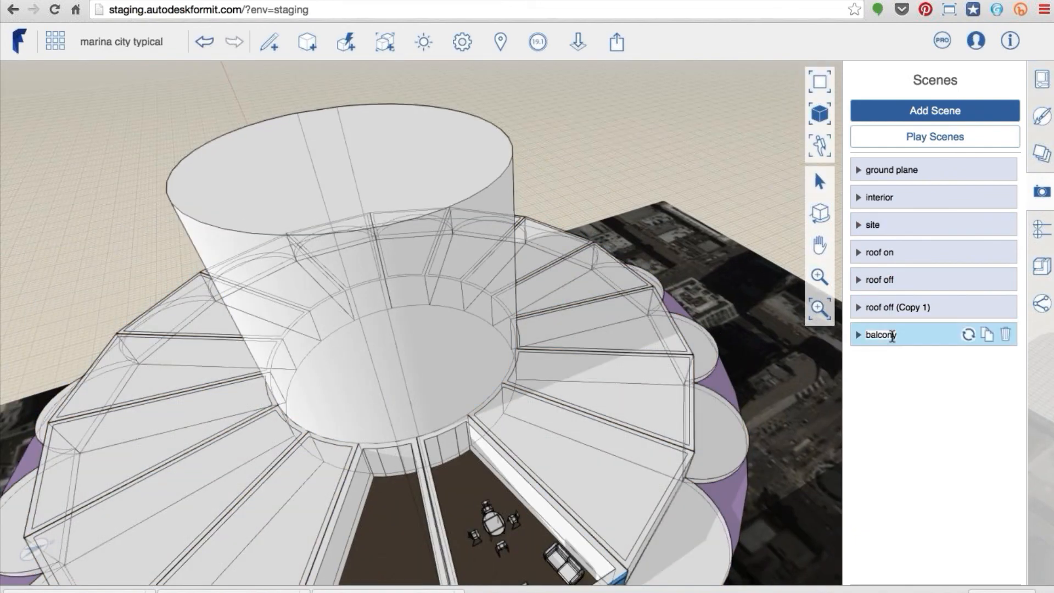
Turn off hidden lines in a zoomed-out view from above and restore the balcony scene
click(892, 336)
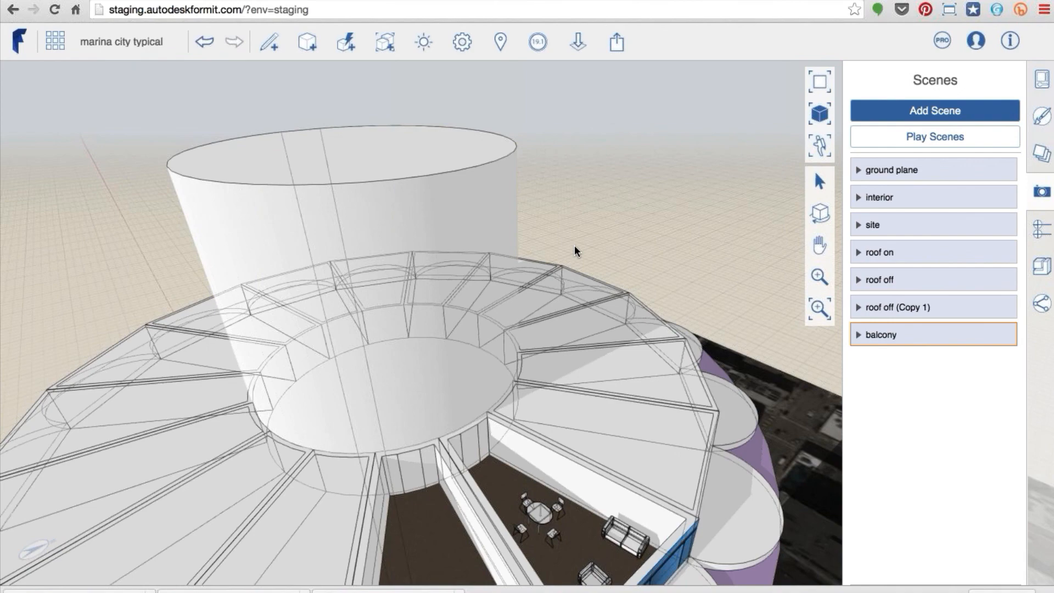
scroll(574, 245, down, 3)
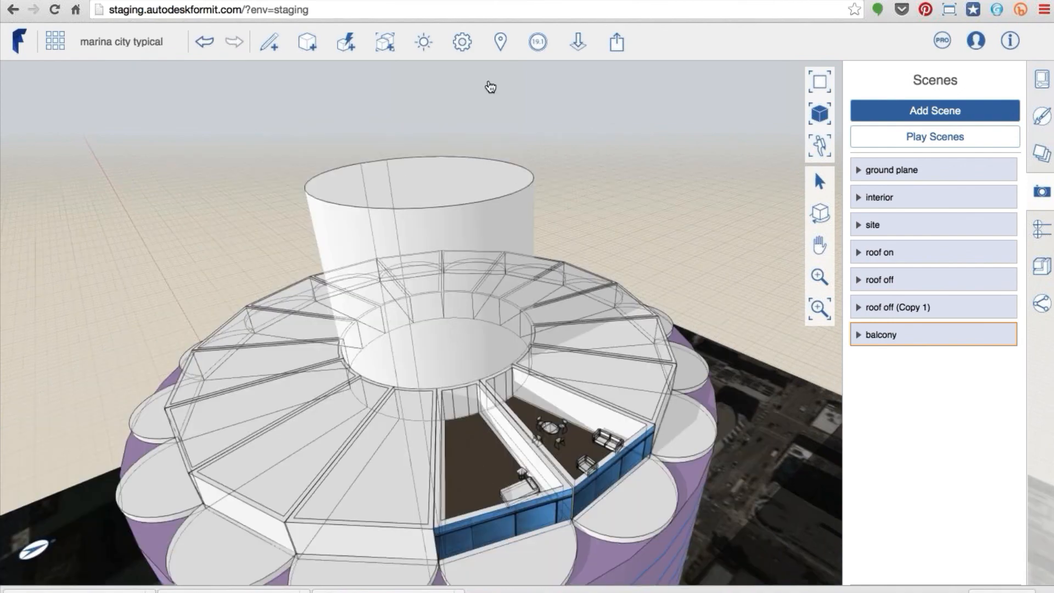
click(462, 42)
click(490, 277)
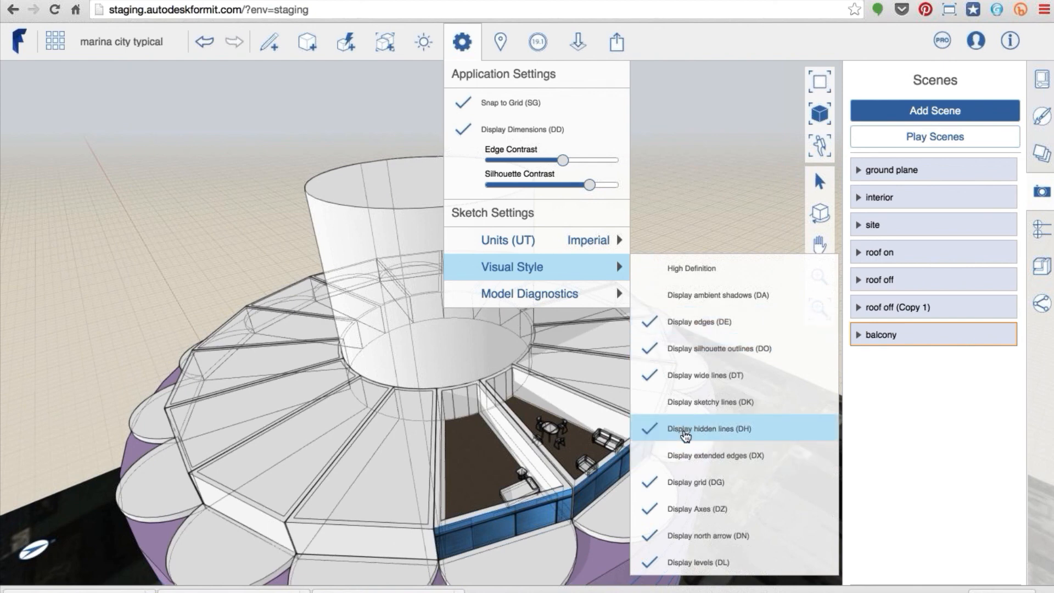
click(685, 434)
click(883, 335)
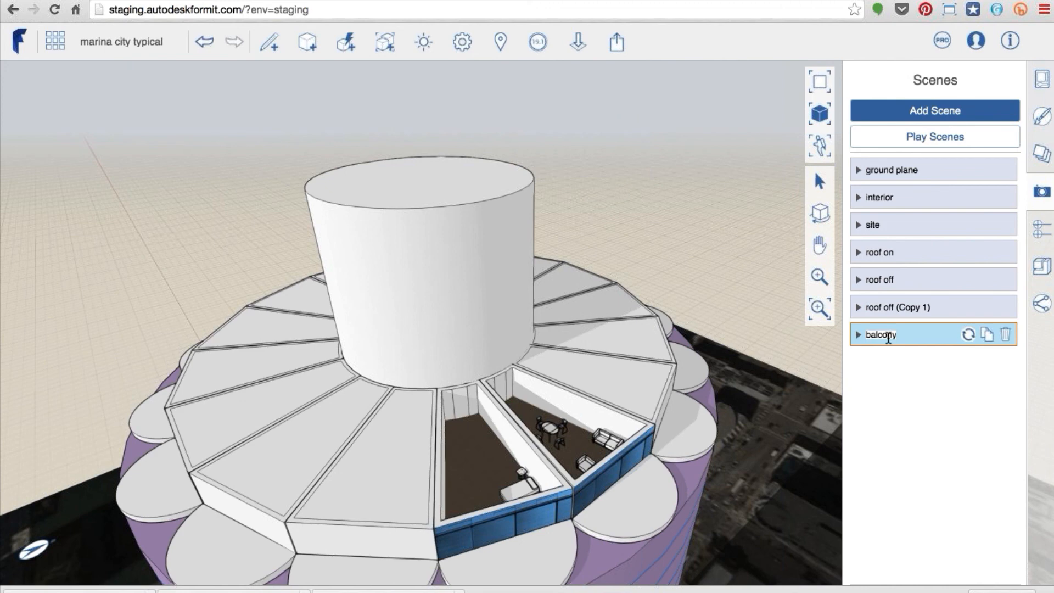
click(884, 311)
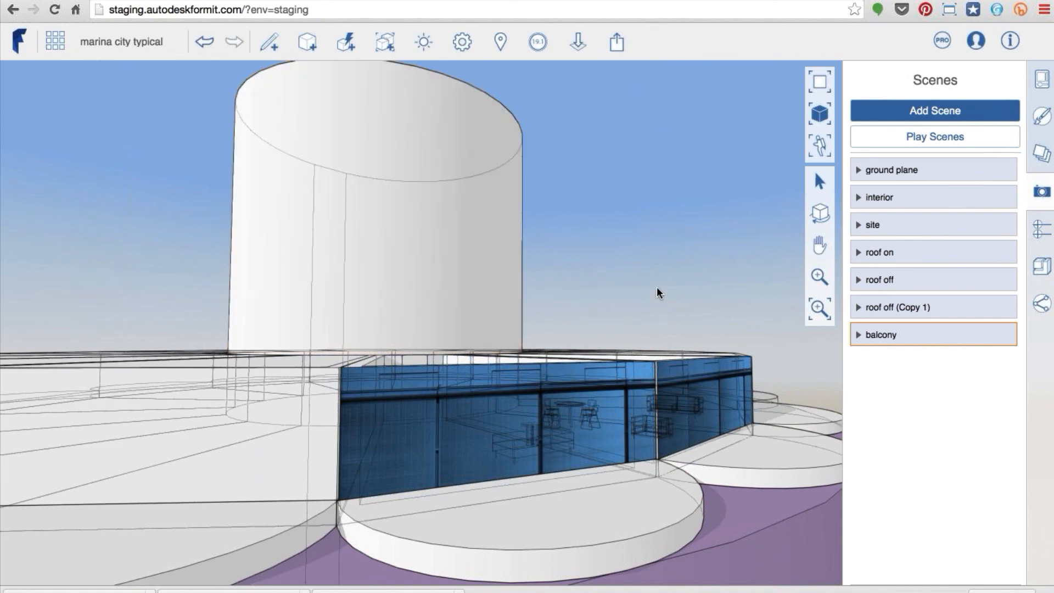
Turn on extended edges, turn off hidden lines and update the balcony scene with this visual style
click(462, 42)
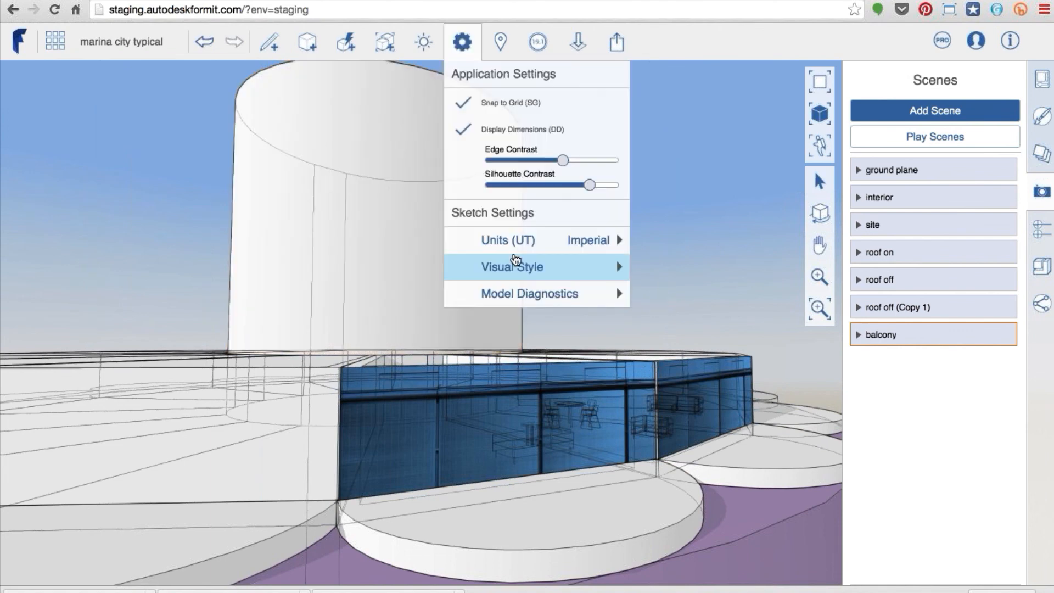
click(513, 267)
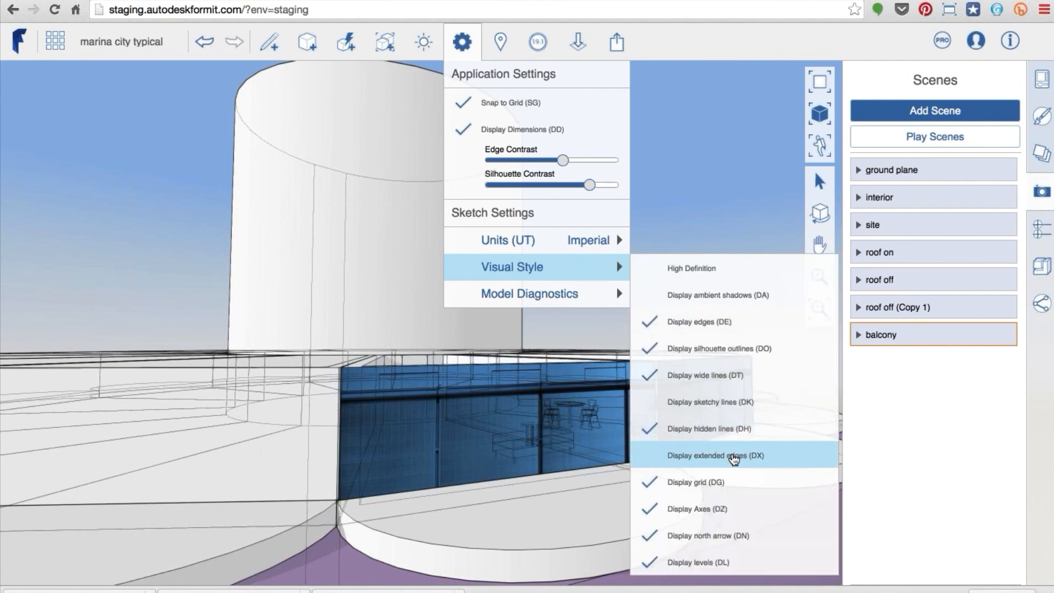
click(734, 457)
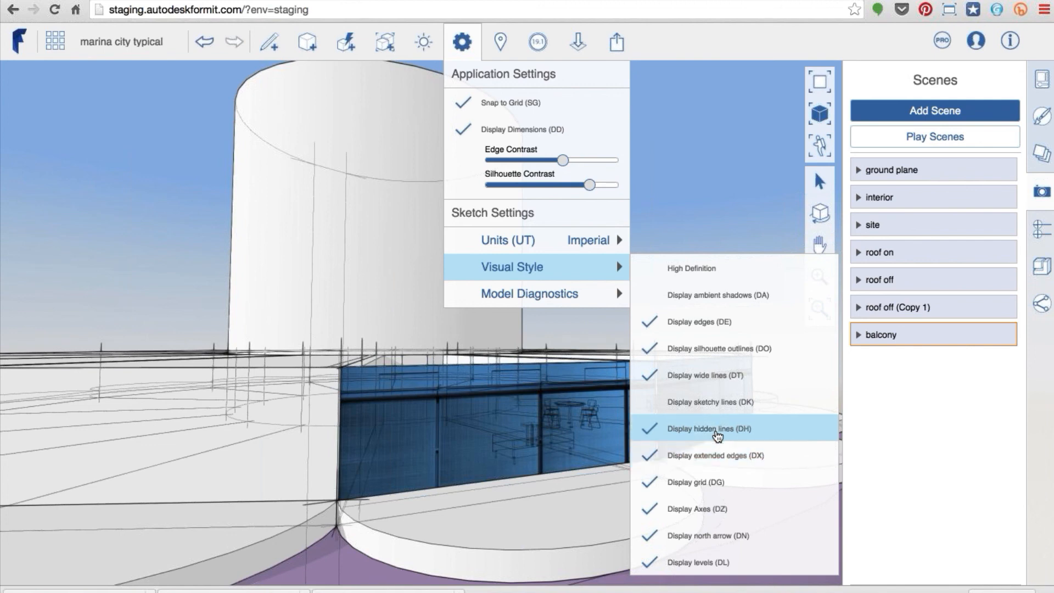
click(716, 431)
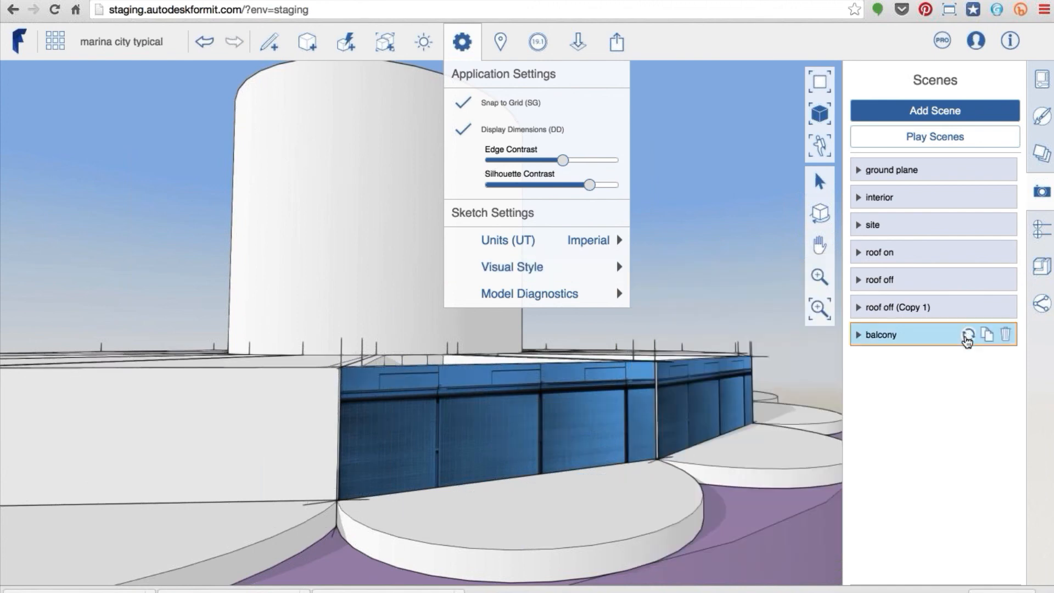
click(967, 336)
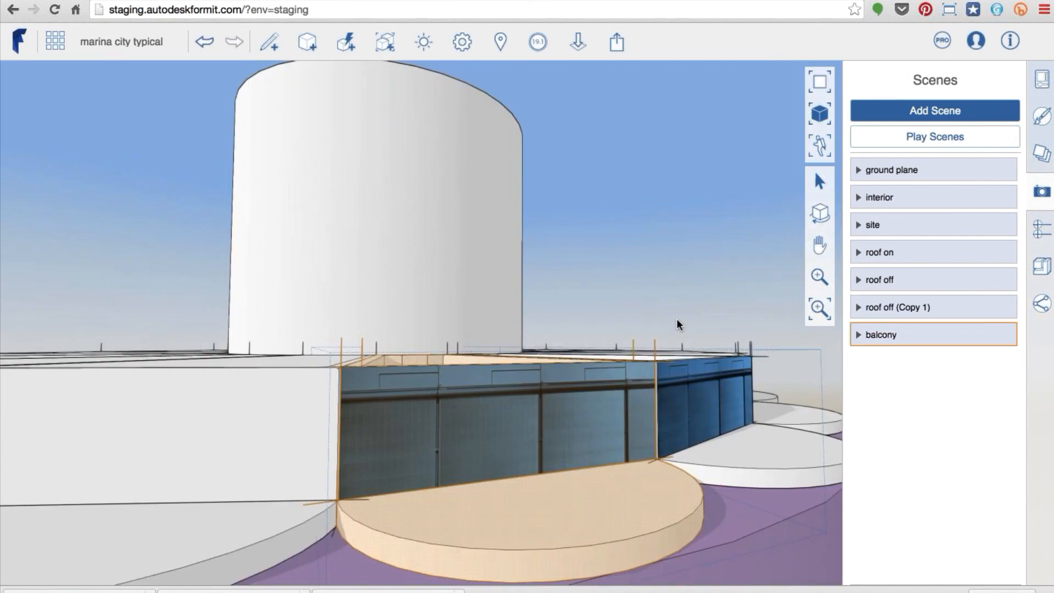
click(677, 320)
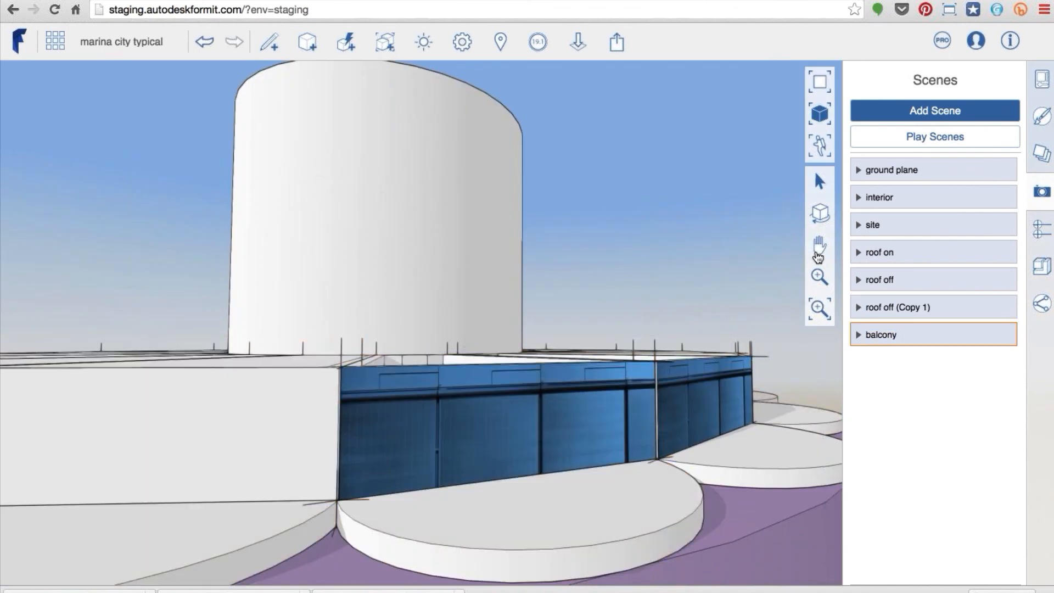
Exclude visual styles from the balcony scene's saved settings and test it by switching to the interior scene and back
click(861, 336)
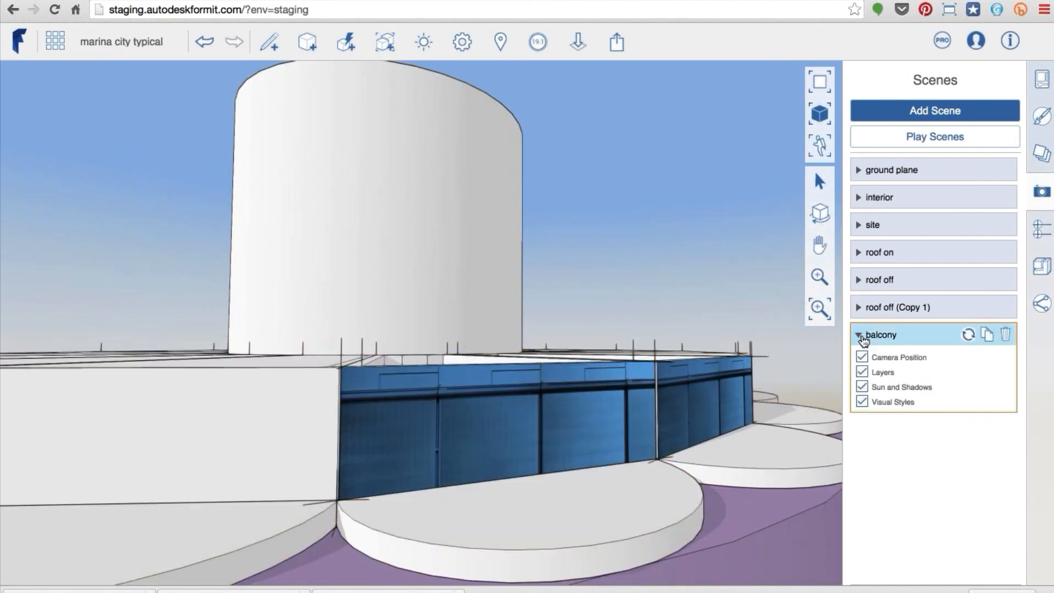
click(862, 403)
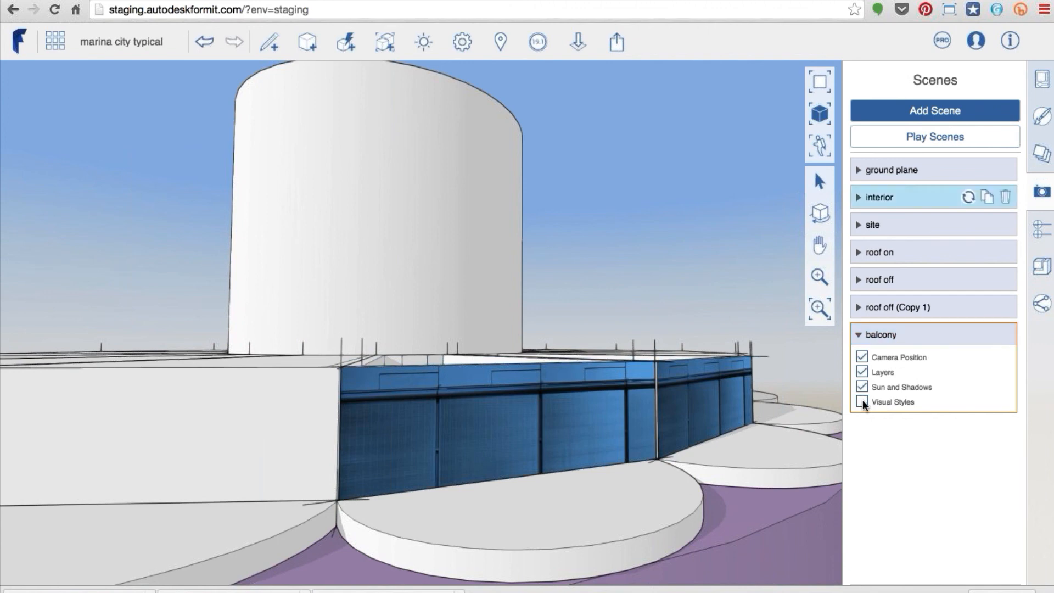
click(879, 198)
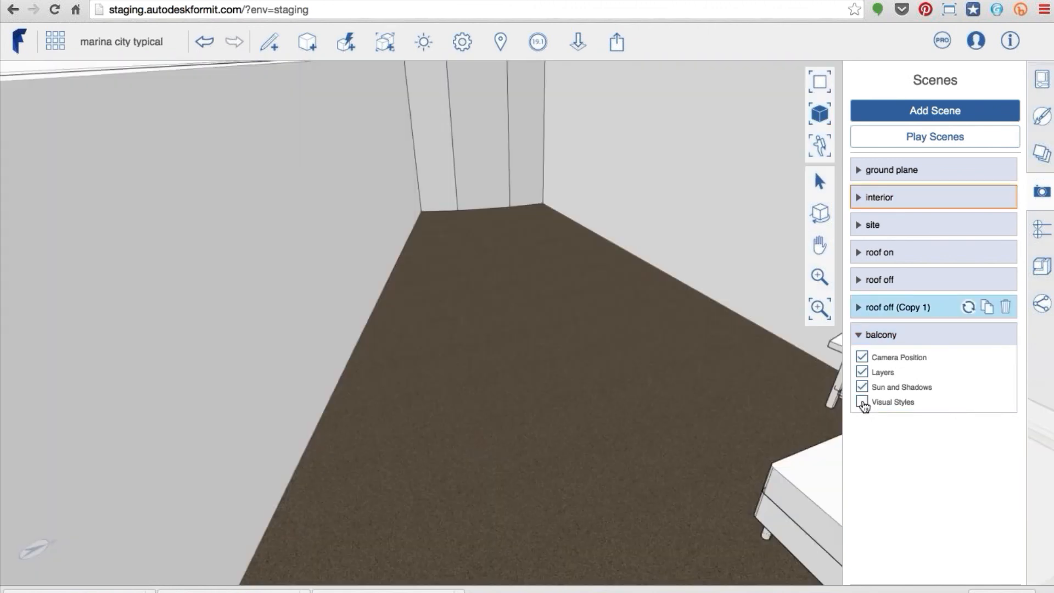
click(863, 402)
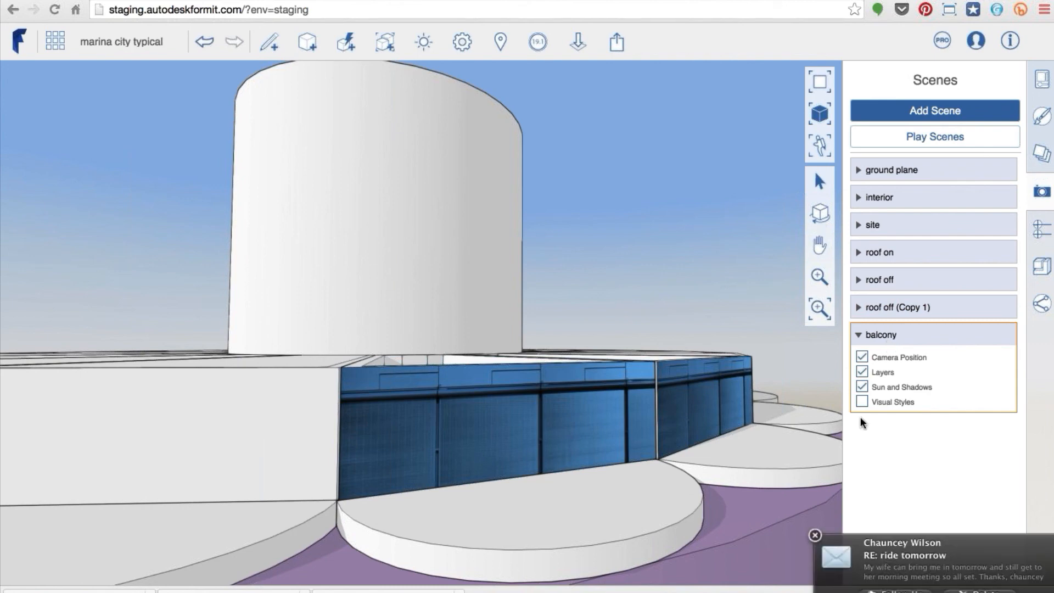
click(815, 535)
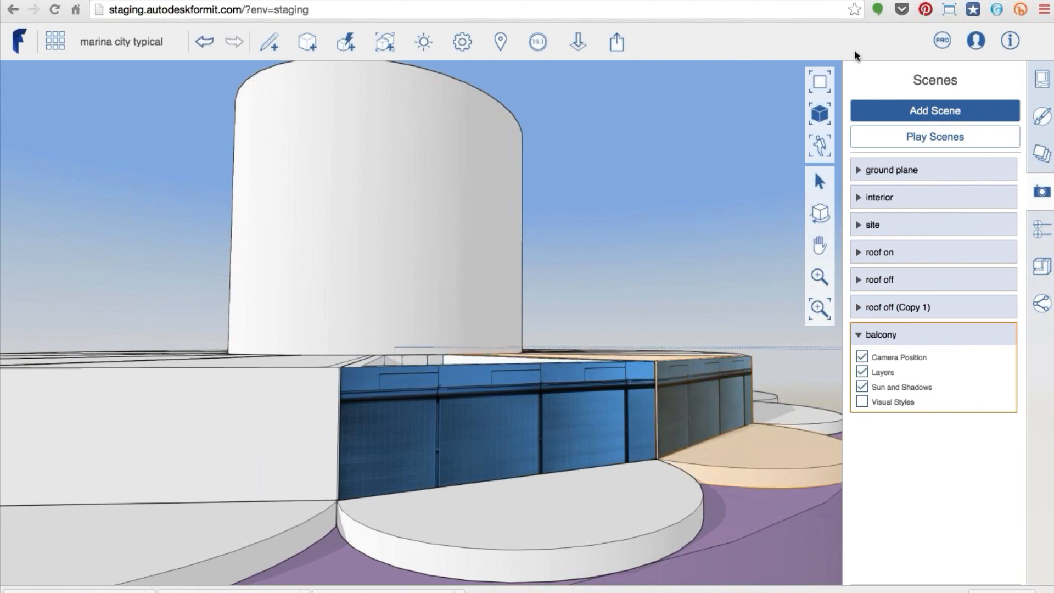